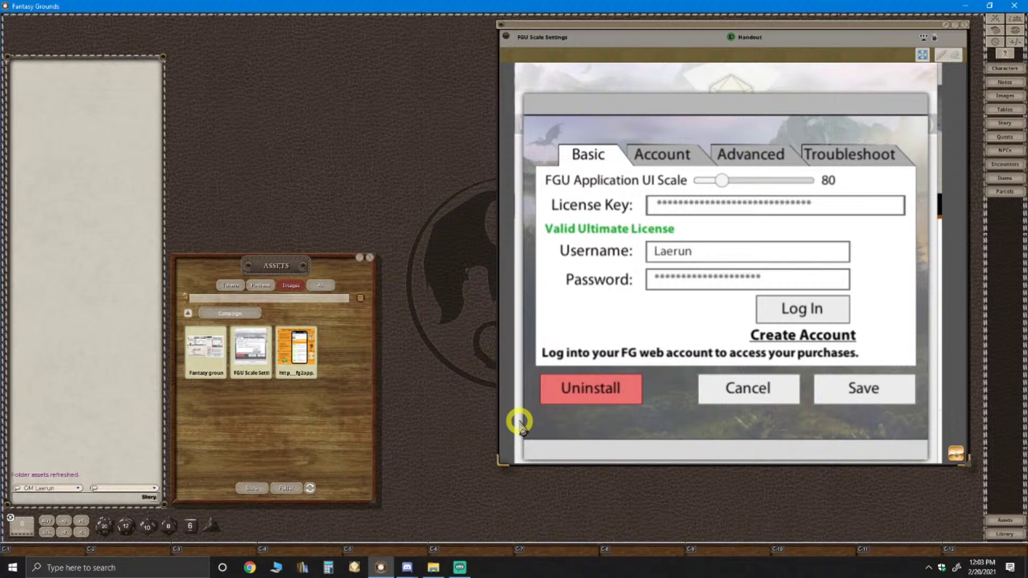
Check the running broadcast in Streamlabs OBS and return to Fantasy Grounds
left_click(459, 565)
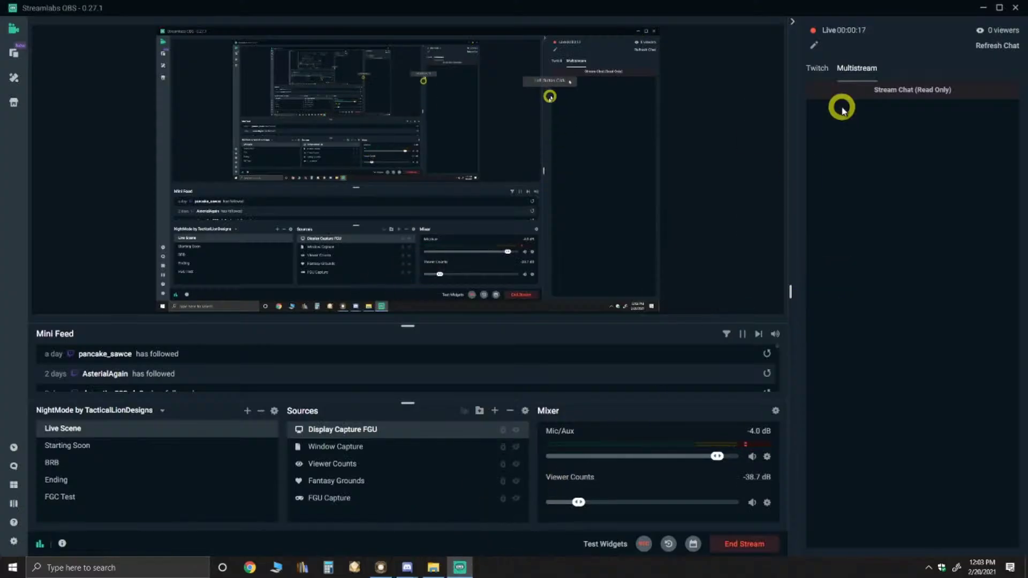
left_click(984, 8)
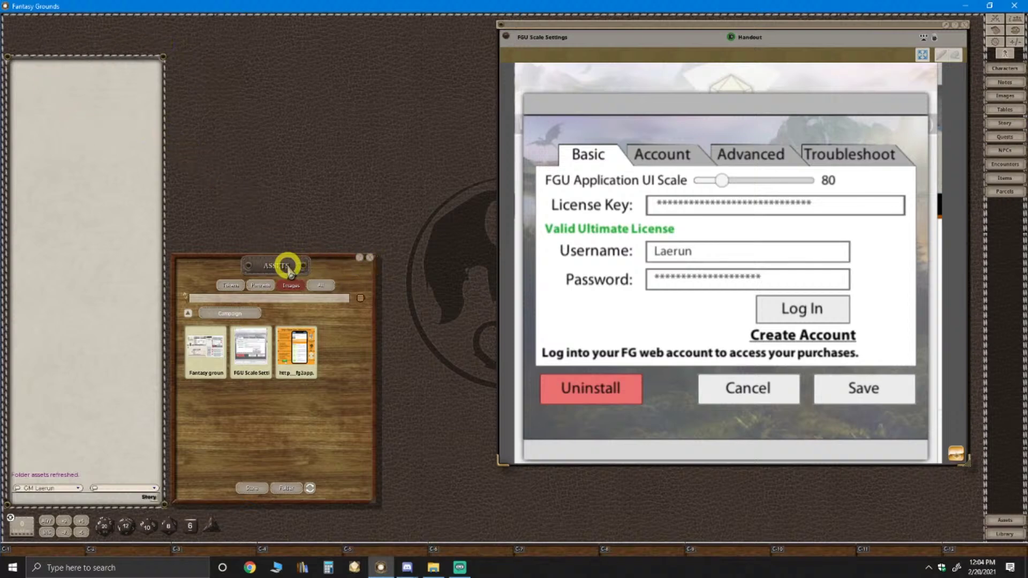
Move the Assets window to the upper edge of the tabletop and close the FGU Scale Settings image
left_click_drag(288, 268, 381, 30)
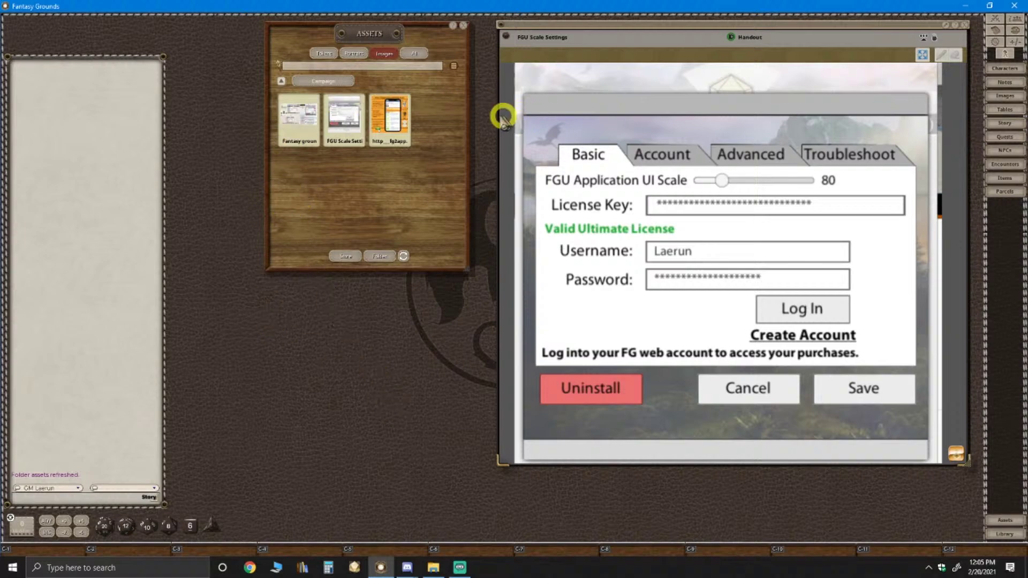
left_click(965, 25)
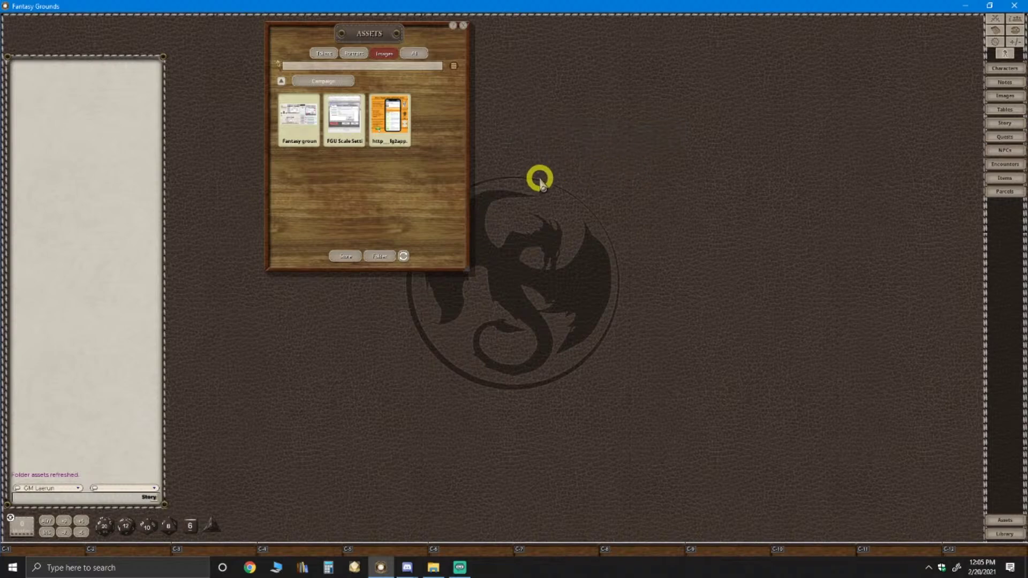
left_click(296, 127)
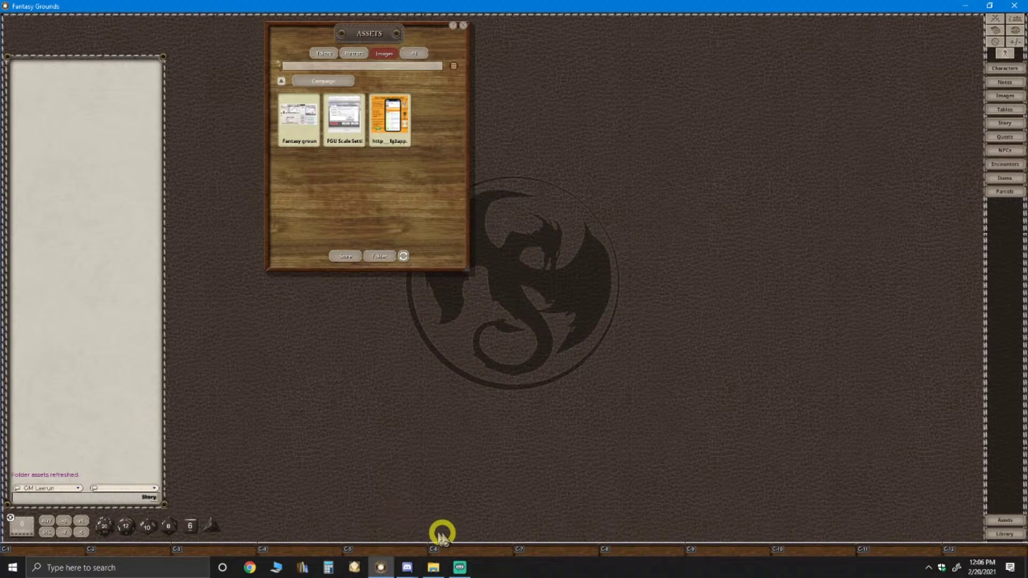
Open the Show Notes and place them beside the Assets window
left_click(469, 552)
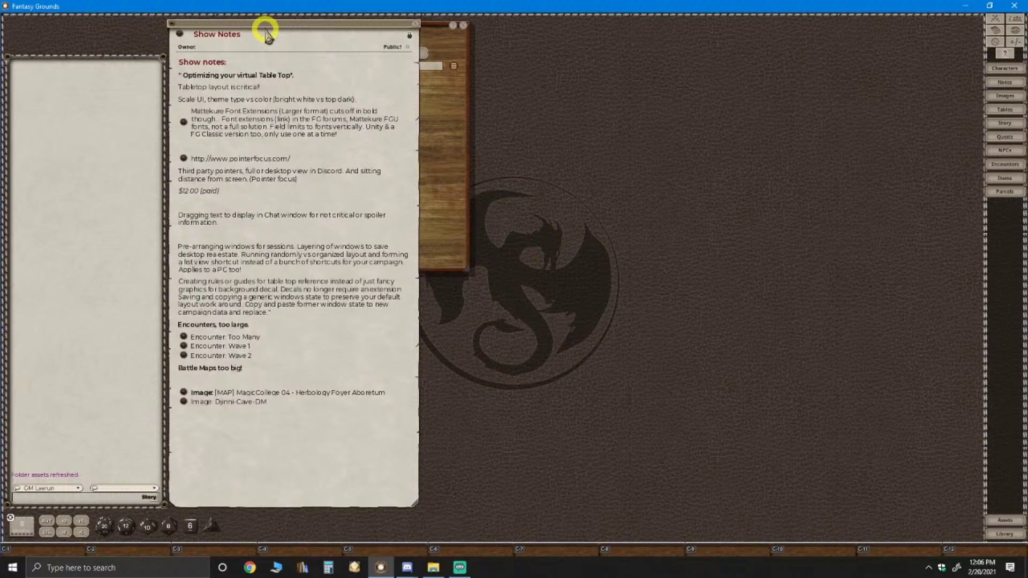
left_click_drag(266, 33, 577, 32)
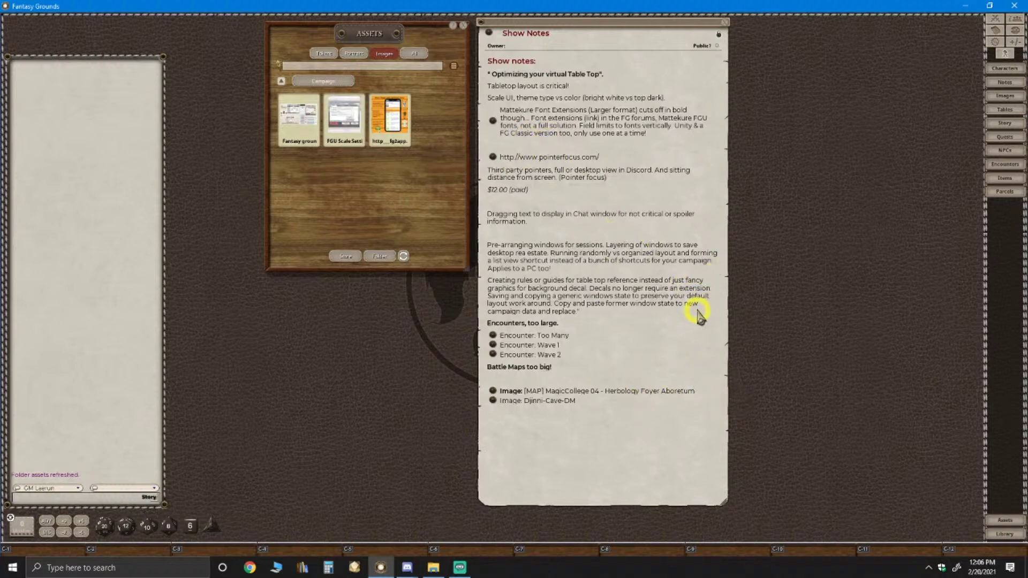
Preview the Fantasy grounds Load Screen asset and create an image record from it
left_click(298, 113)
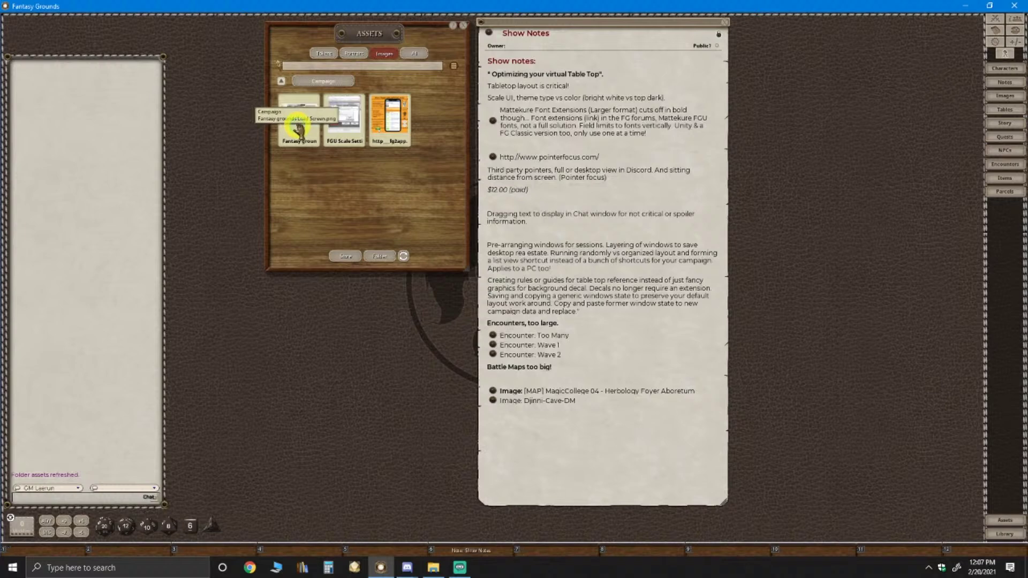
left_click(299, 129)
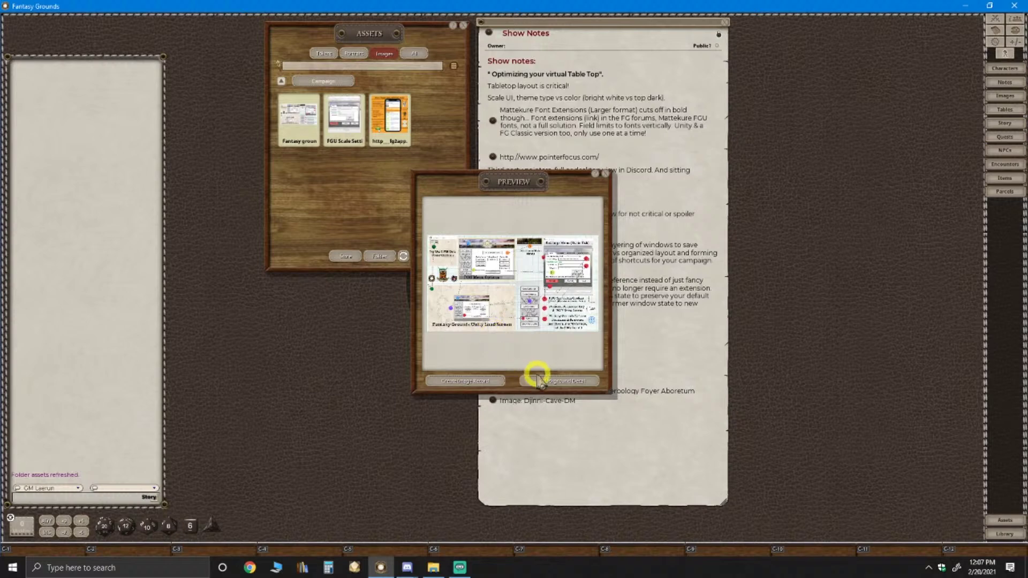
left_click(474, 381)
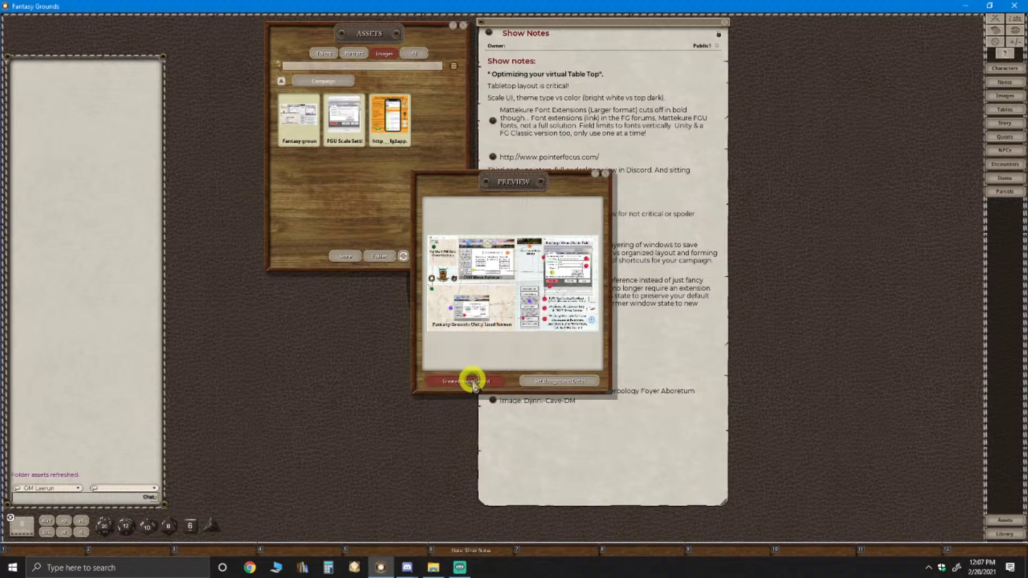
key("ctrl")
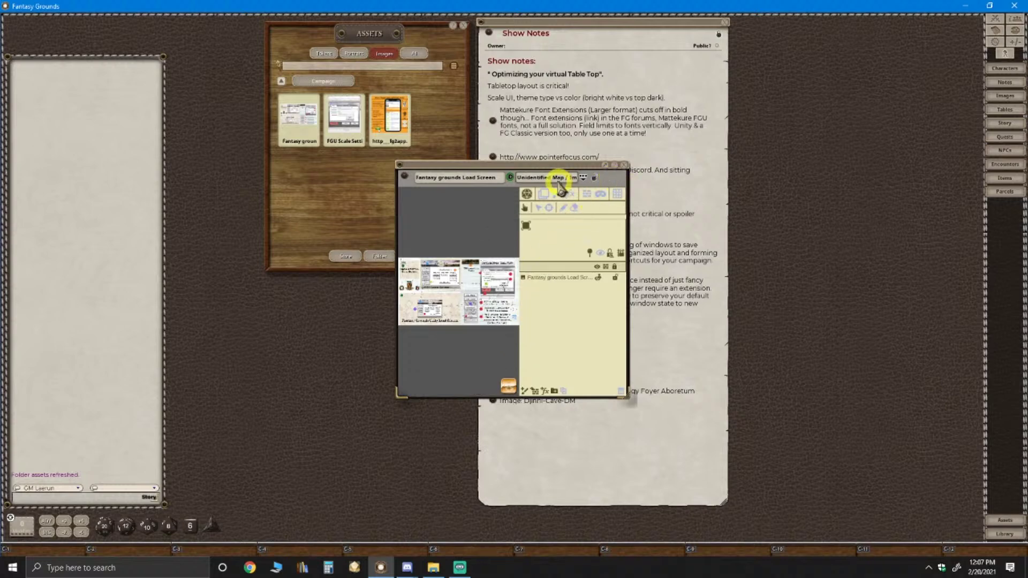
left_click(653, 131)
left_click(665, 113)
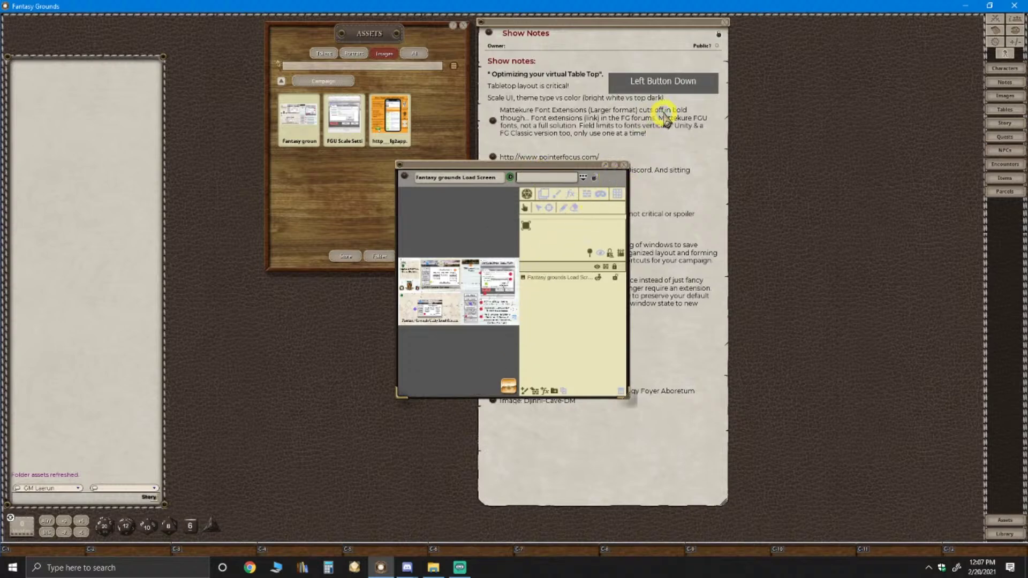
Move the Load Screen image window clear of the Assets window and enlarge it
left_click_drag(525, 166, 782, 28)
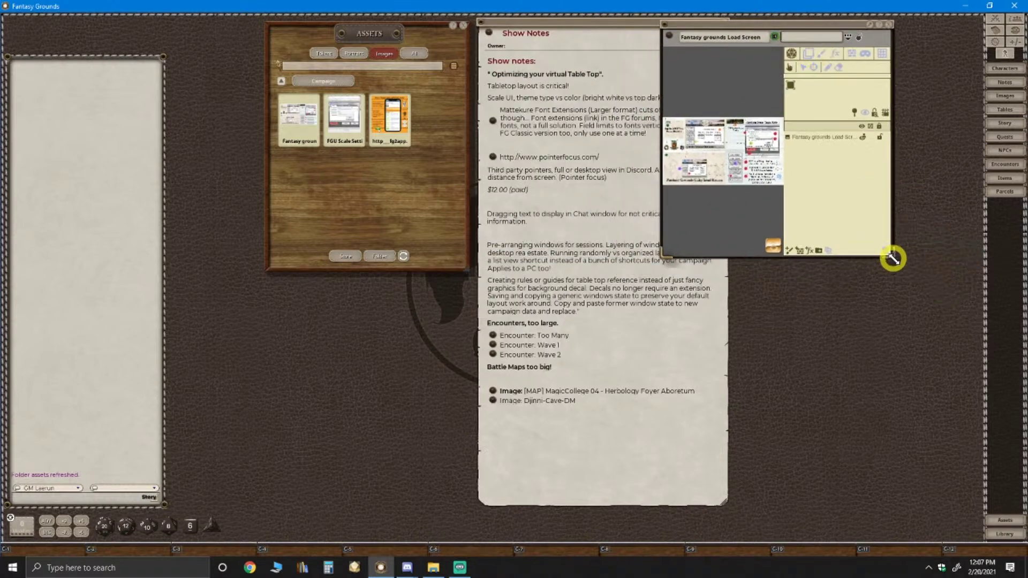
left_click_drag(892, 259, 980, 356)
left_click(778, 161)
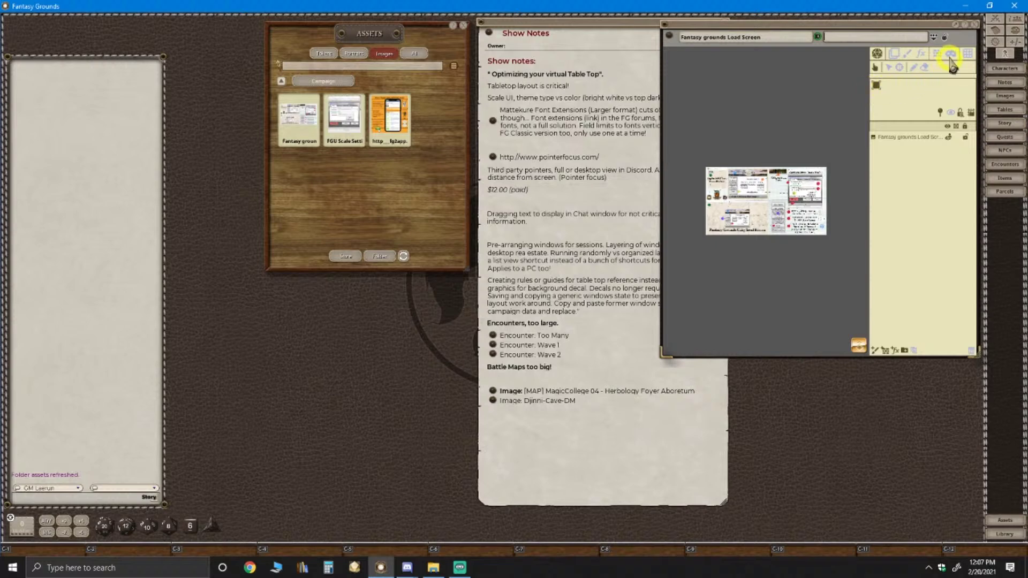
Fit the Load Screen image to its window and lock the image record
left_click(935, 43)
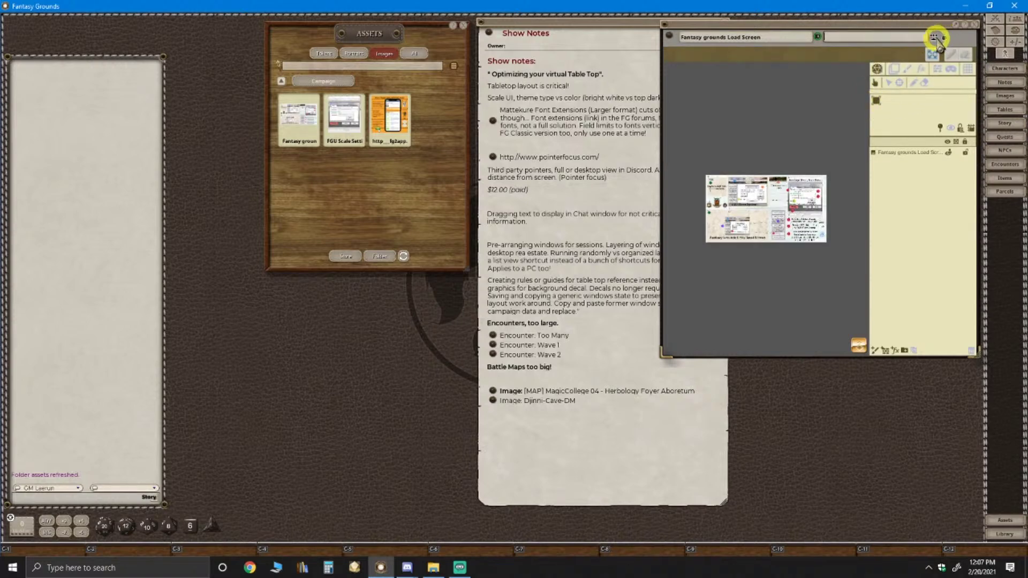
left_click(932, 57)
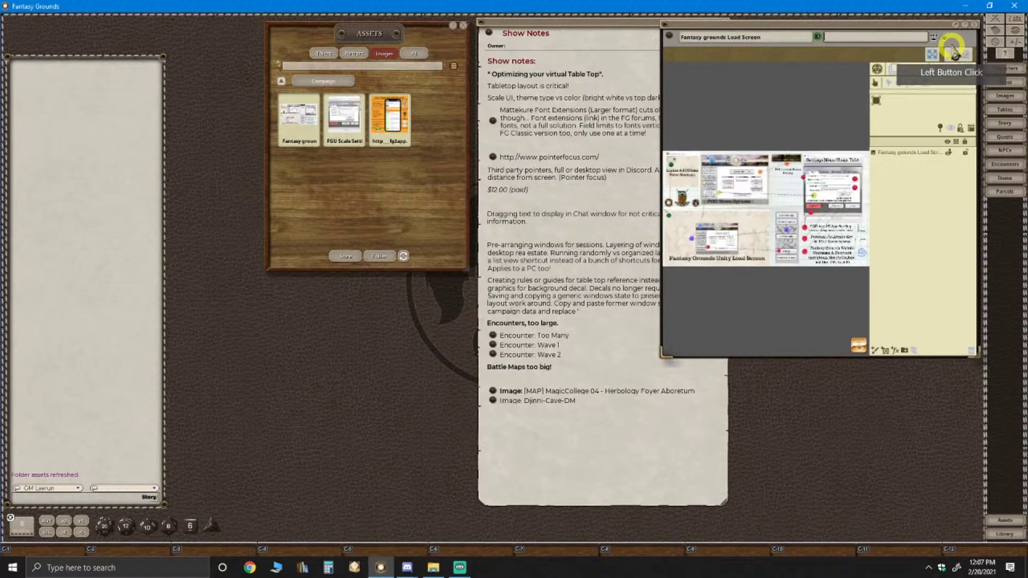
left_click(944, 42)
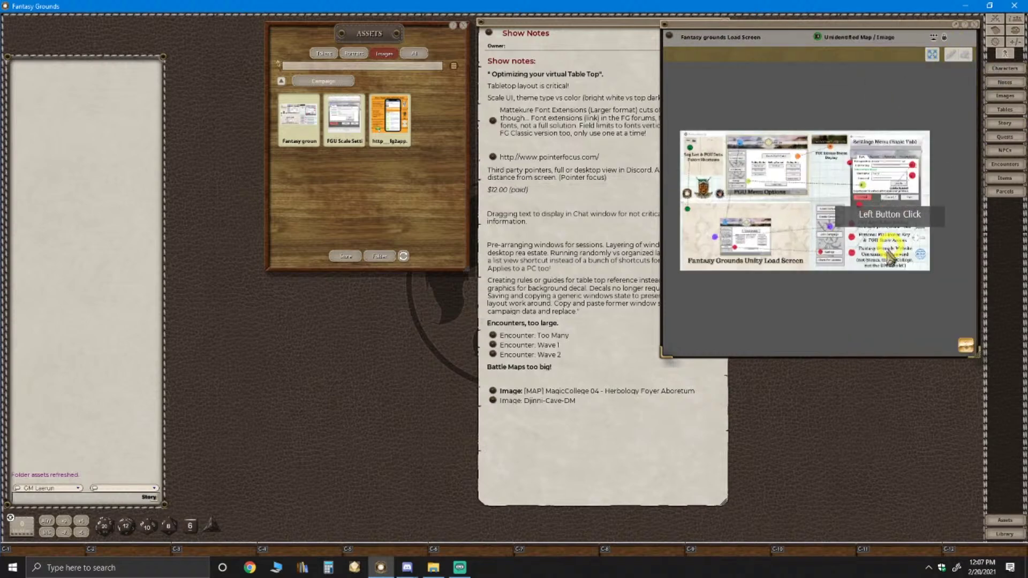
Widen the Load Screen image window and move it toward the middle of the tabletop
scroll(871, 284, "up", 2)
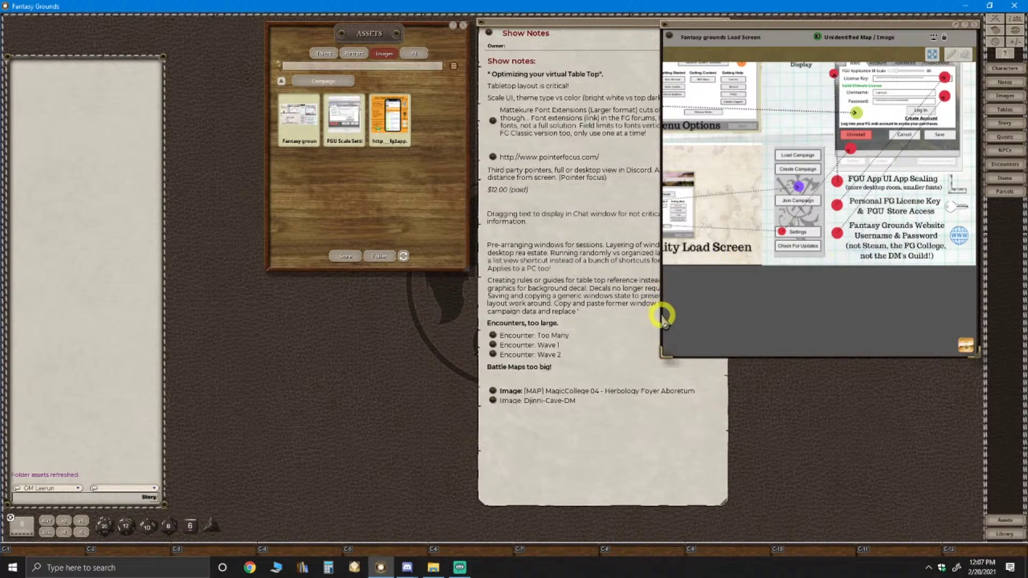
left_click_drag(803, 38, 656, 65)
left_click_drag(833, 382, 986, 289)
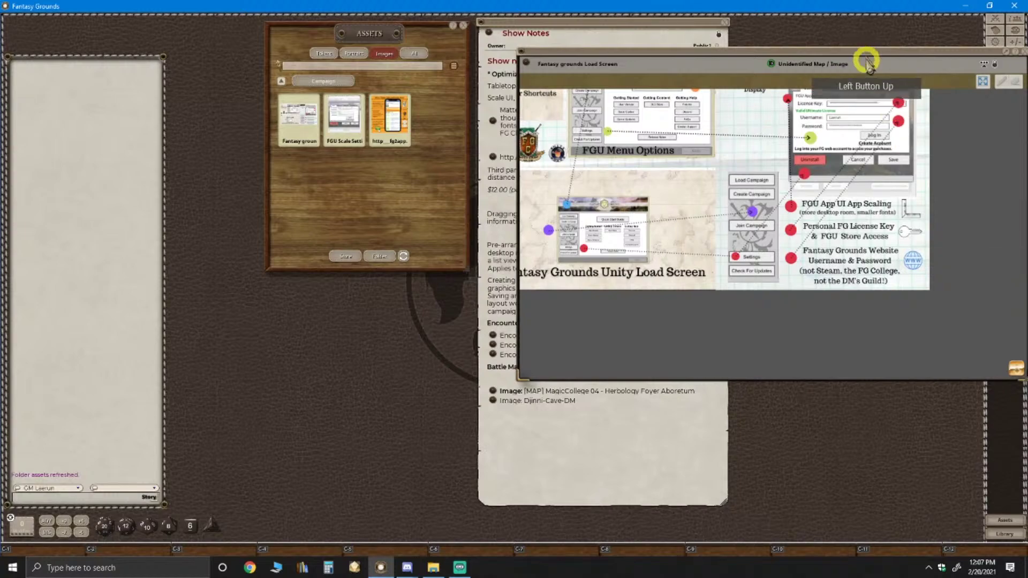
left_click_drag(868, 61, 749, 89)
Examine the whole Load Screen diagram, including its menu options, load screen buttons and Settings Menu sections
scroll(675, 308, "up", 3)
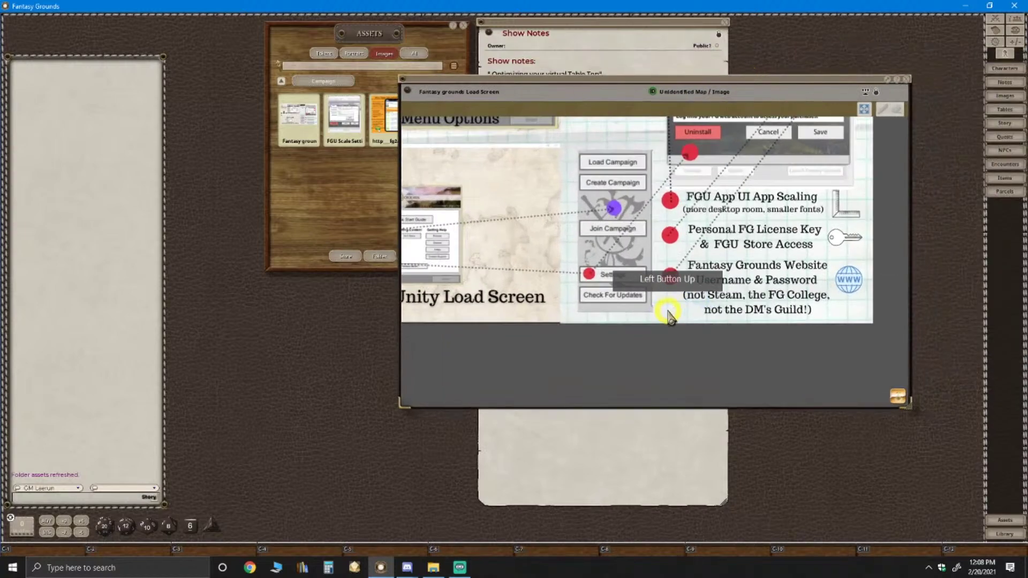
scroll(667, 313, "down", 4)
scroll(667, 314, "up", 1)
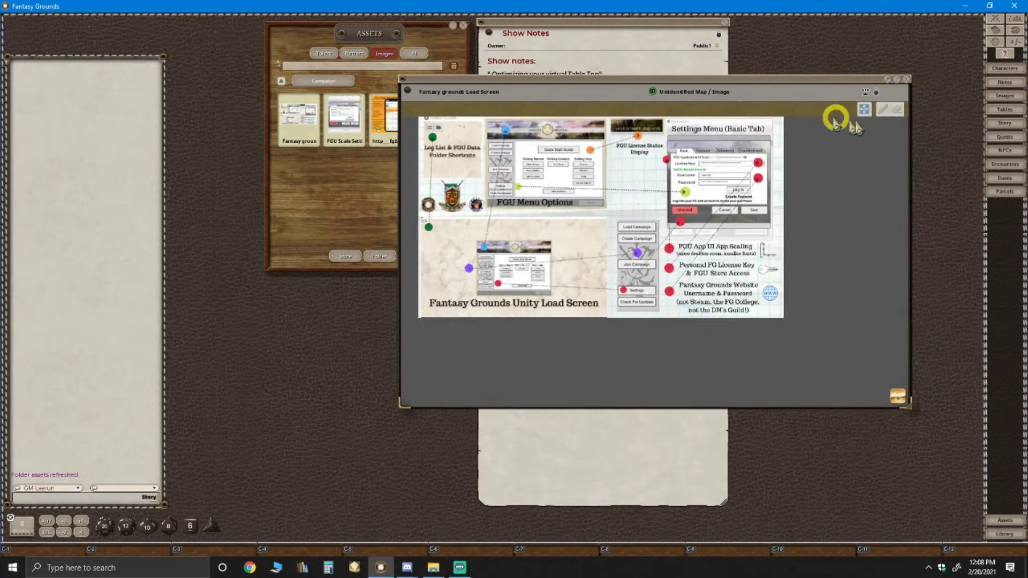
left_click(864, 108)
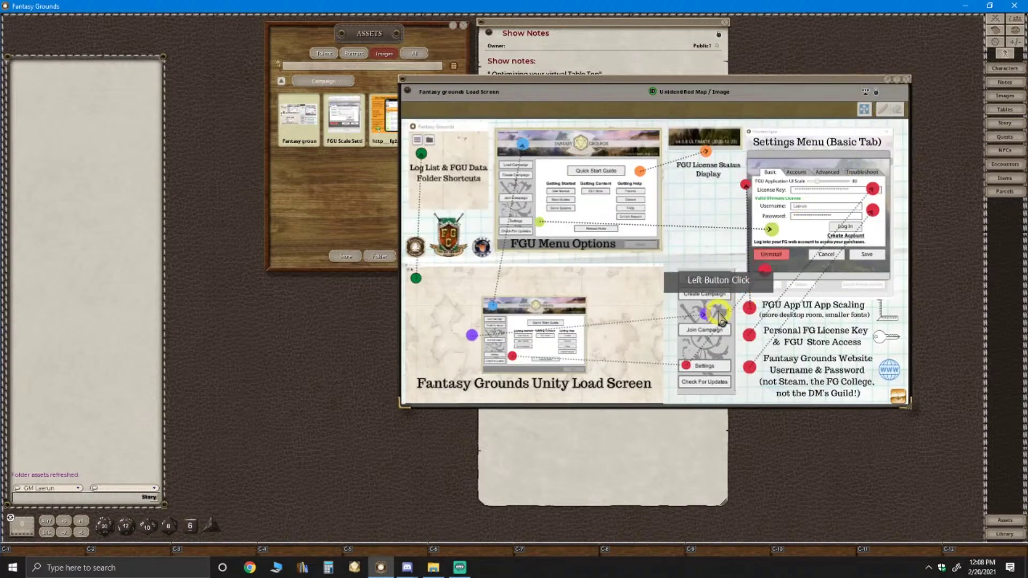
scroll(737, 310, "up", 2)
scroll(737, 311, "down", 4)
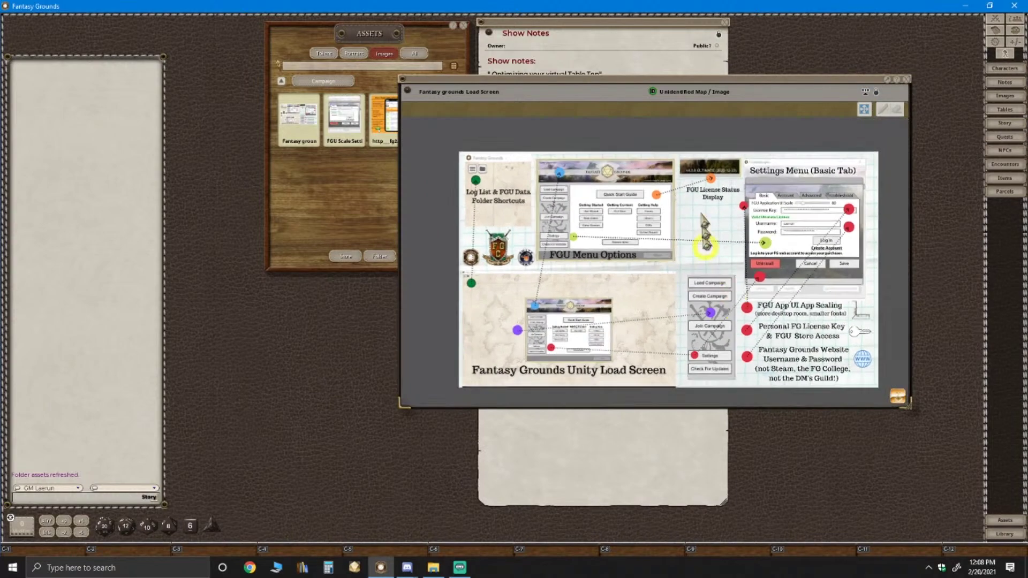
scroll(667, 271, "up", 1)
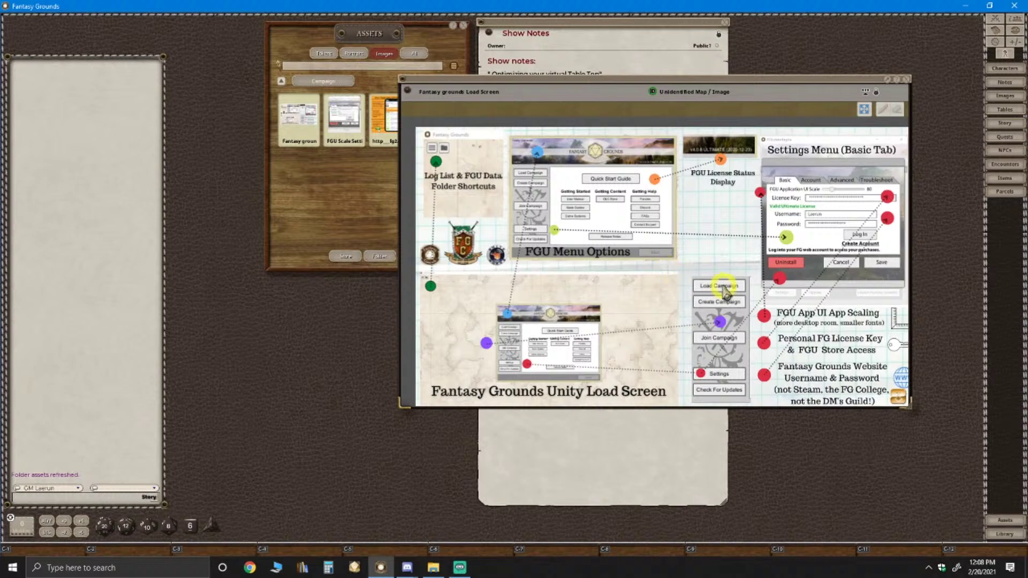
scroll(762, 334, "up", 1)
scroll(762, 335, "down", 2)
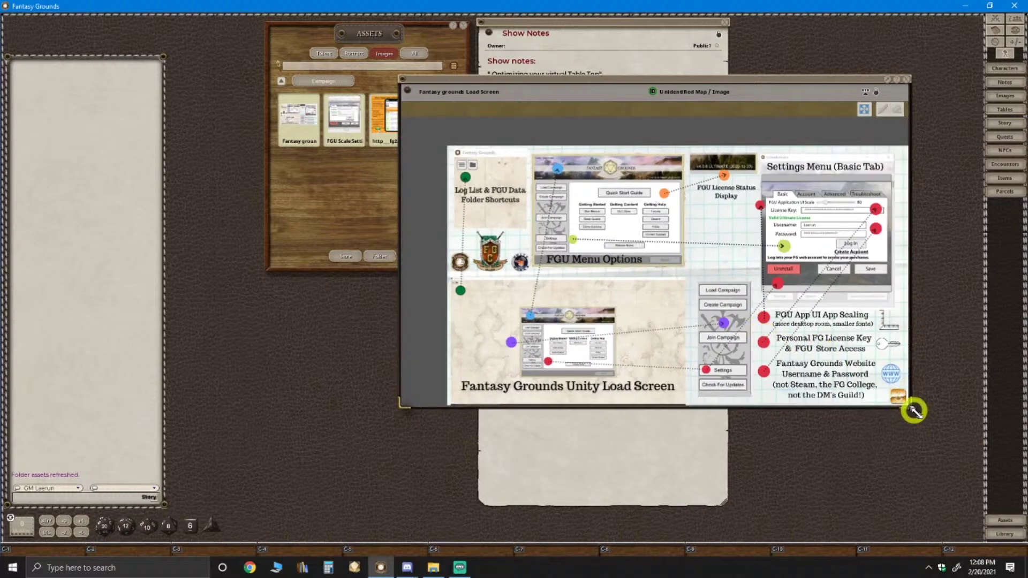
Enlarge the image window to inspect the diagram's settings and account annotations up close, and close the image
left_click_drag(914, 411, 955, 454)
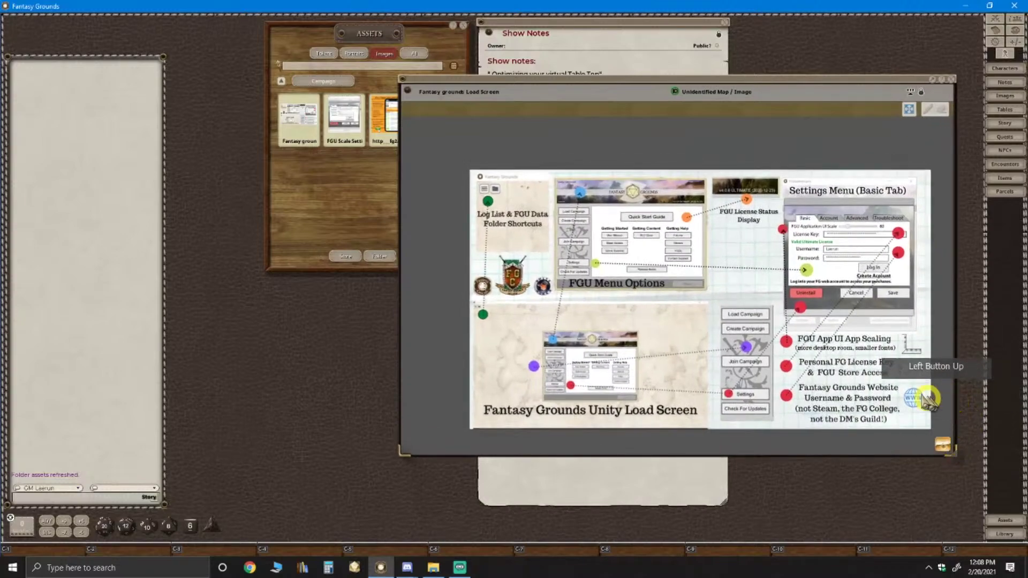
scroll(828, 383, "up", 3)
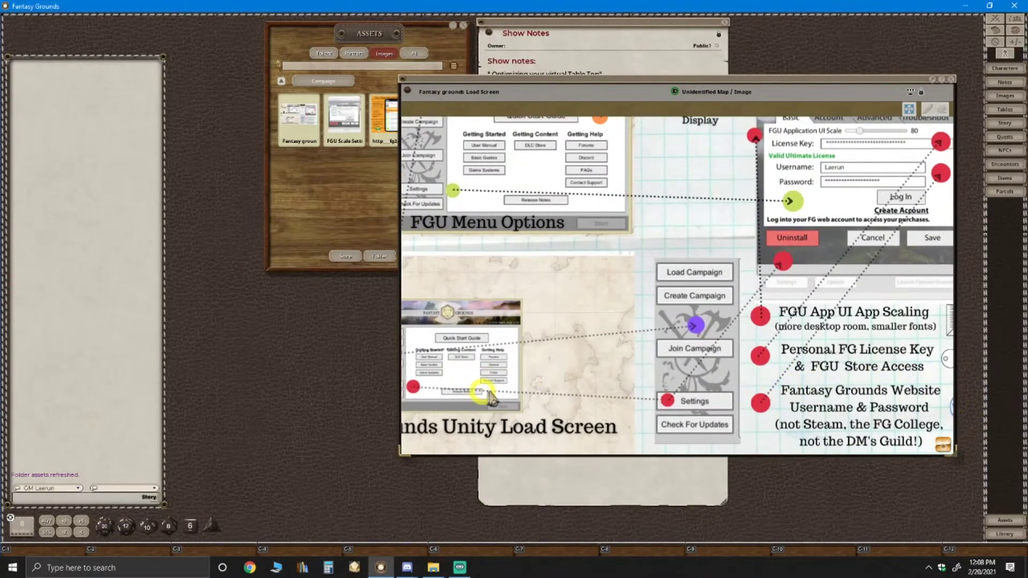
scroll(453, 383, "down", 1)
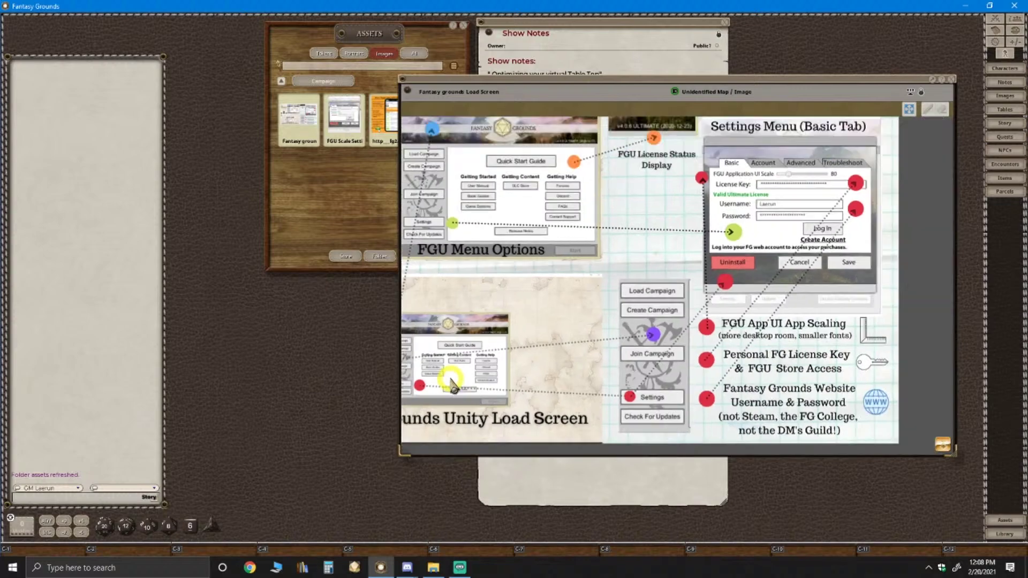
scroll(452, 383, "down", 1)
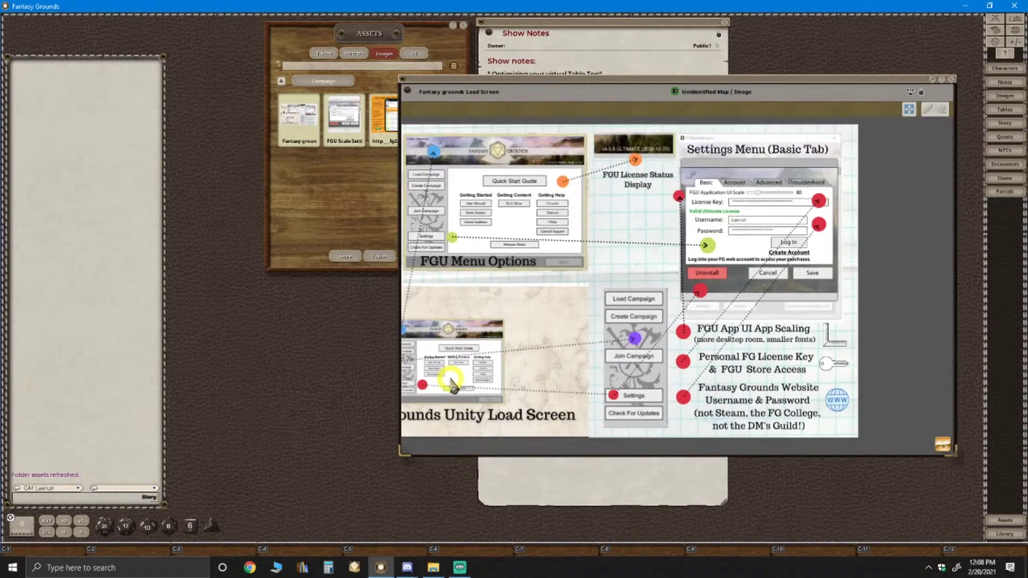
scroll(453, 383, "up", 1)
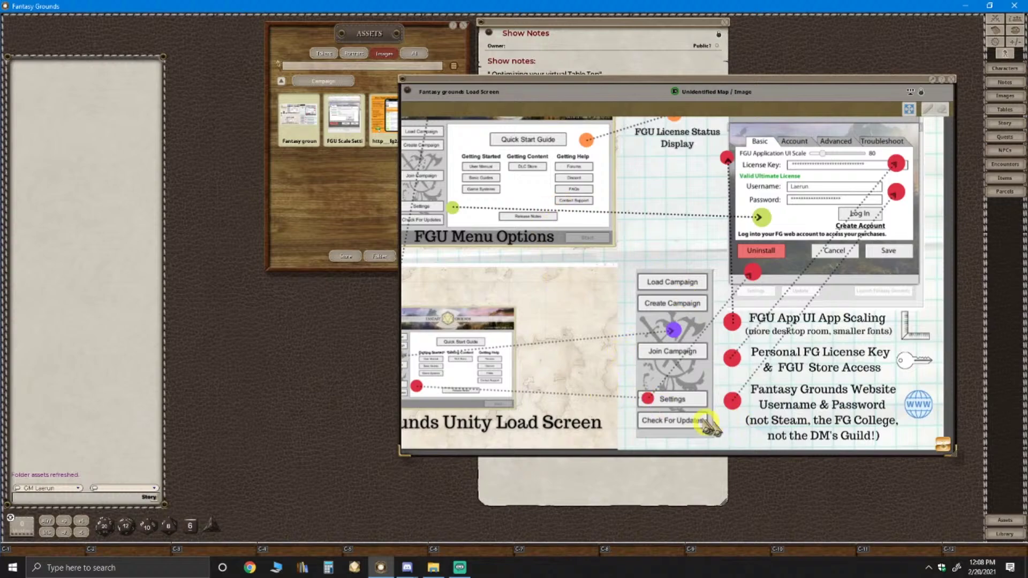
scroll(546, 361, "down", 1)
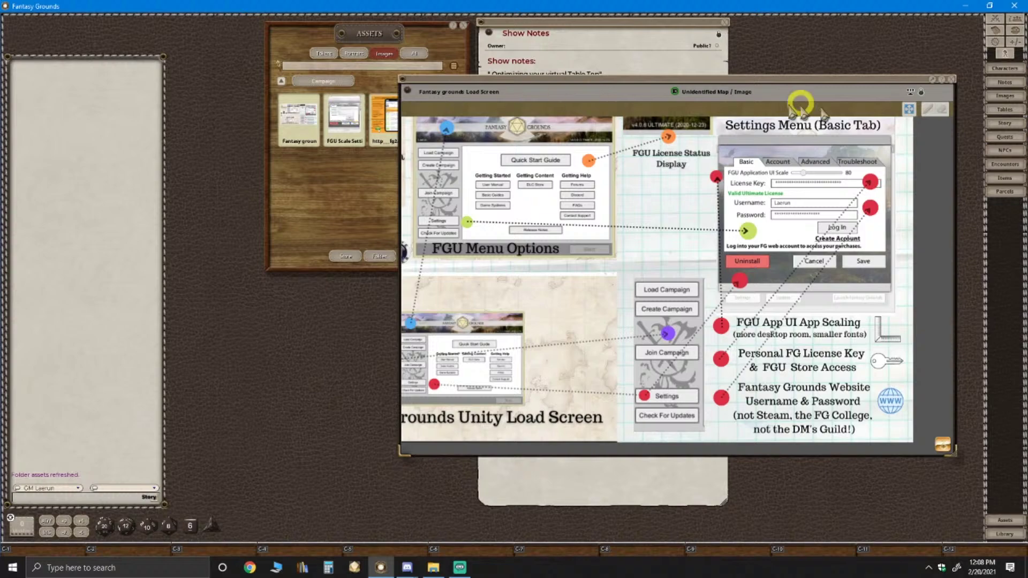
left_click(951, 79)
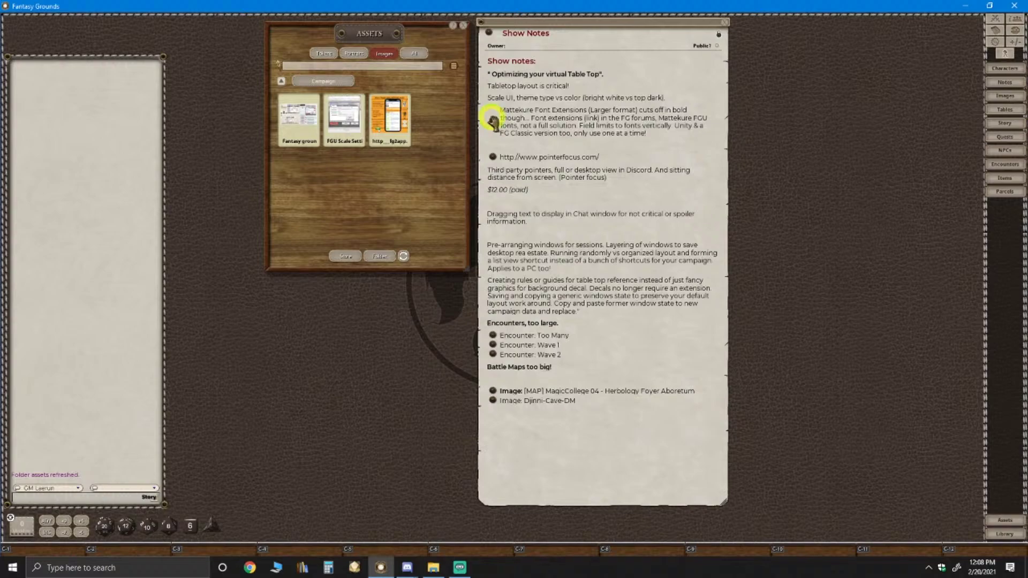
Open the font extensions forum thread linked in the Show Notes and review the attached FGU and Classic font files
left_click(702, 248)
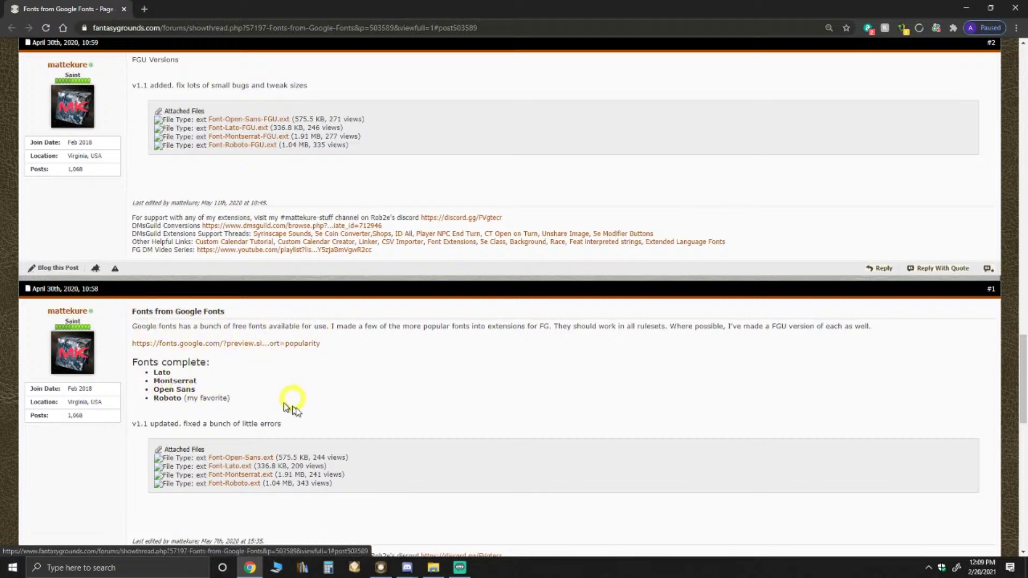
scroll(363, 362, "up", 3)
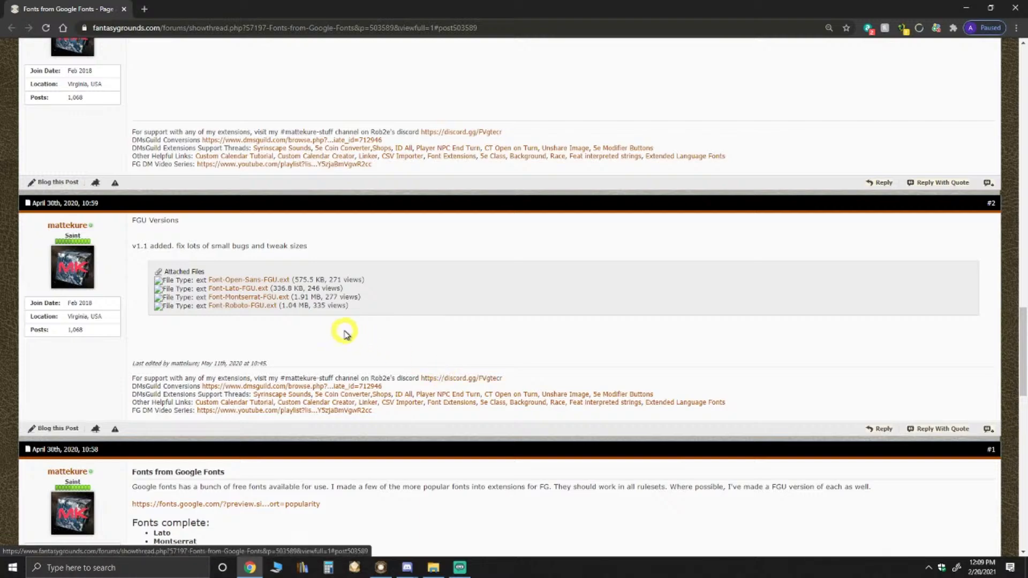
scroll(345, 332, "down", 7)
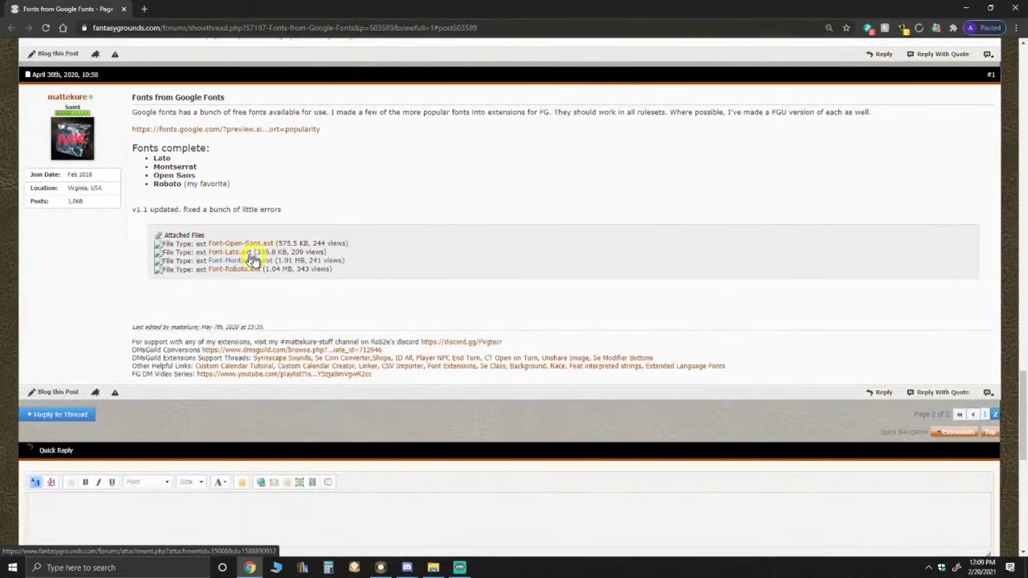
Finish reviewing the attached Google Fonts extension files in the first post and close the forum thread
scroll(254, 259, "up", 1)
scroll(259, 260, "down", 1)
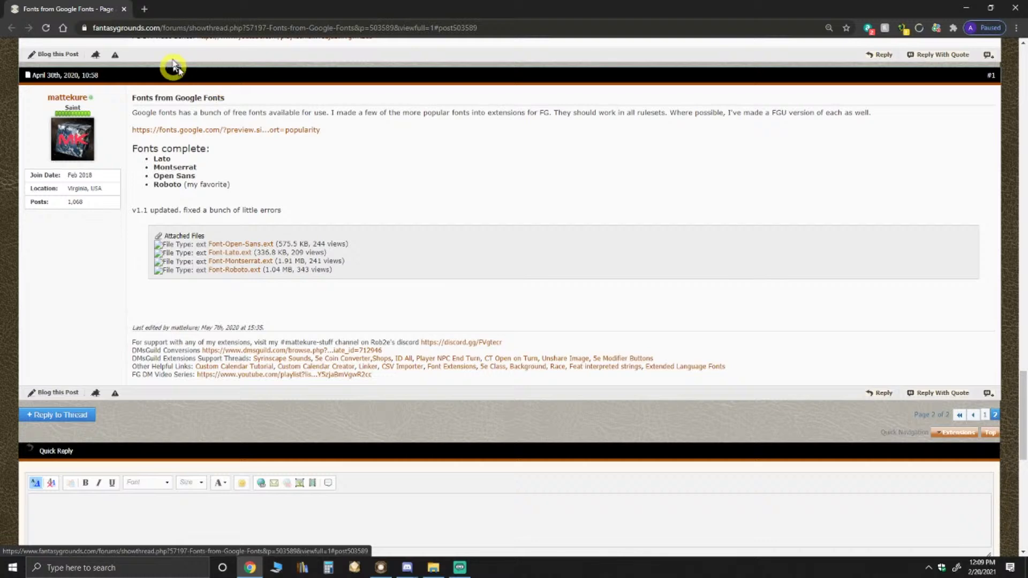
left_click(124, 9)
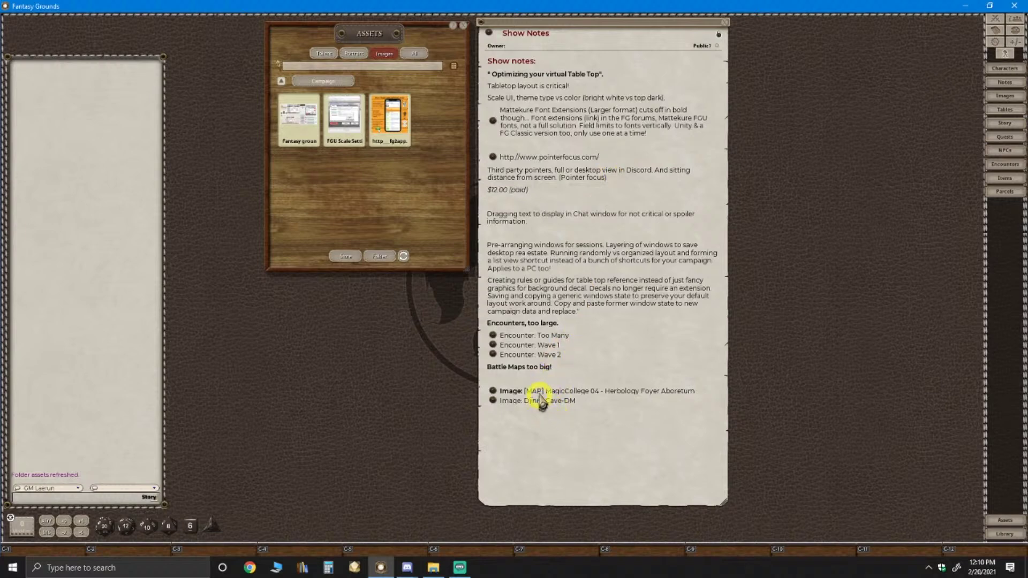
Open the PointerFocus tool wheel on the desktop and turn on its magnifier
right_click(549, 370)
left_click(845, 377)
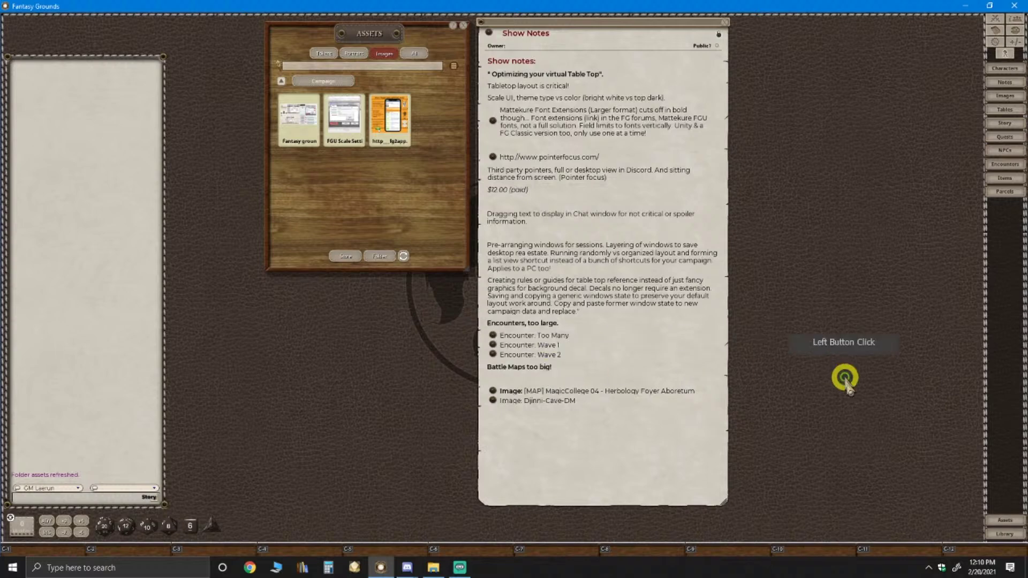
left_click(929, 567)
left_click(940, 536)
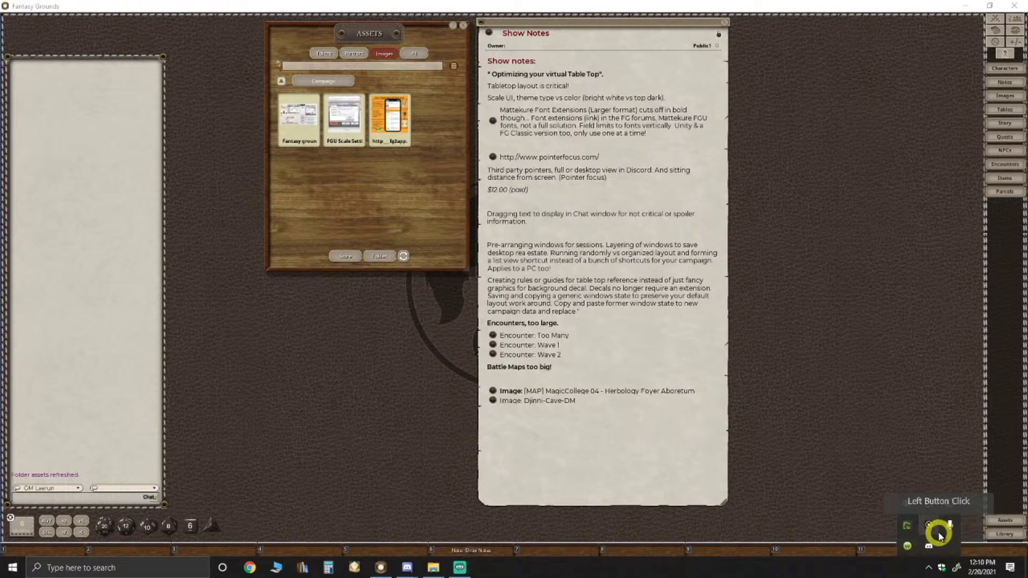
left_click(915, 456)
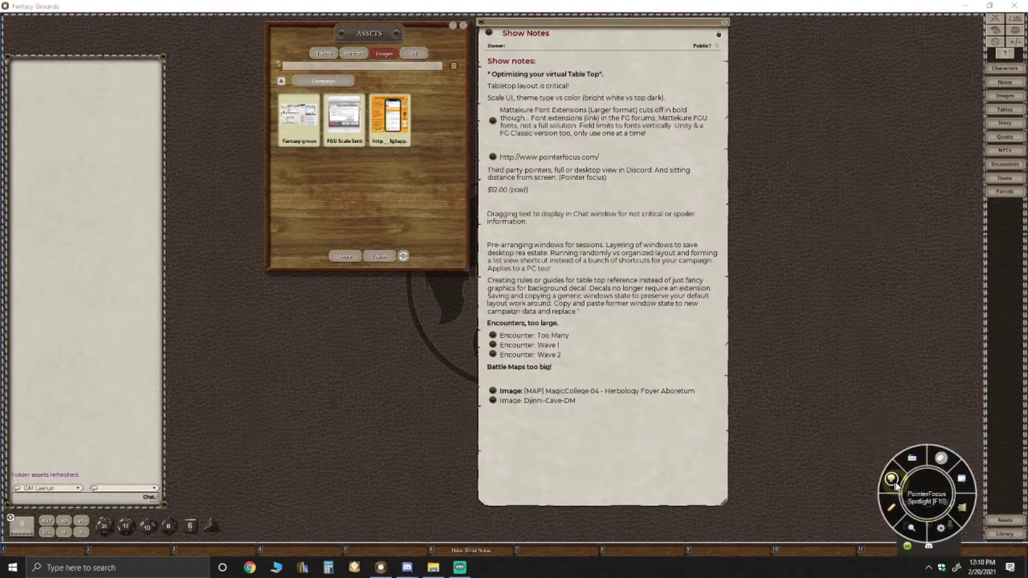
left_click(912, 531)
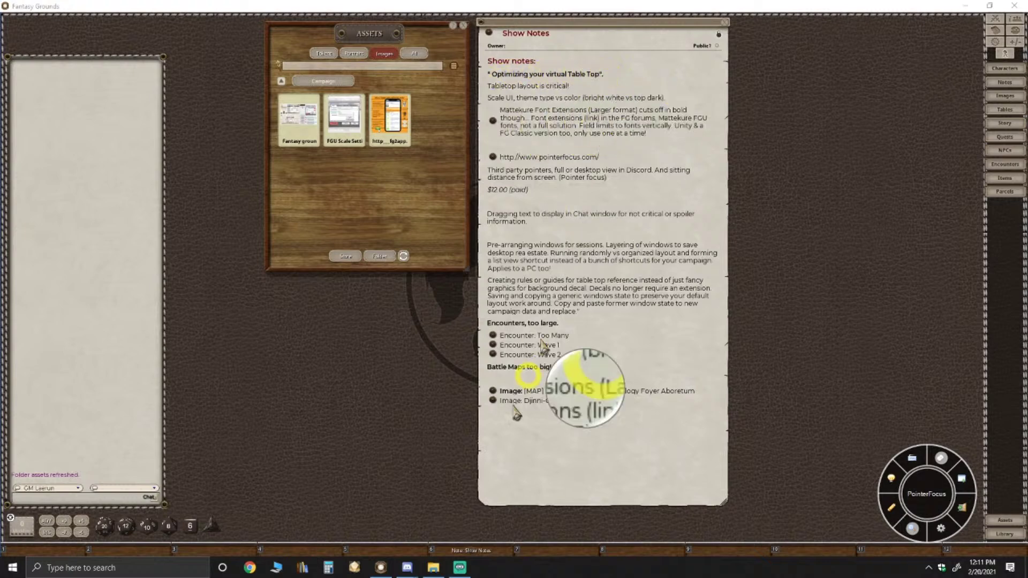
Move the Assets window toward the chat and the Show Notes next to the sidebar buttons, widening the notes window
left_click(387, 570)
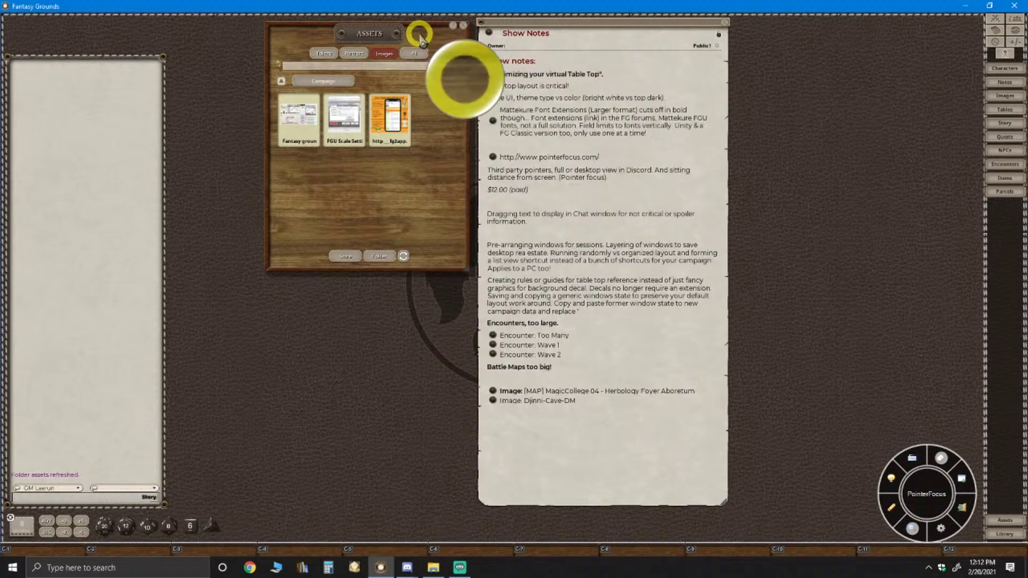
left_click_drag(413, 31, 362, 35)
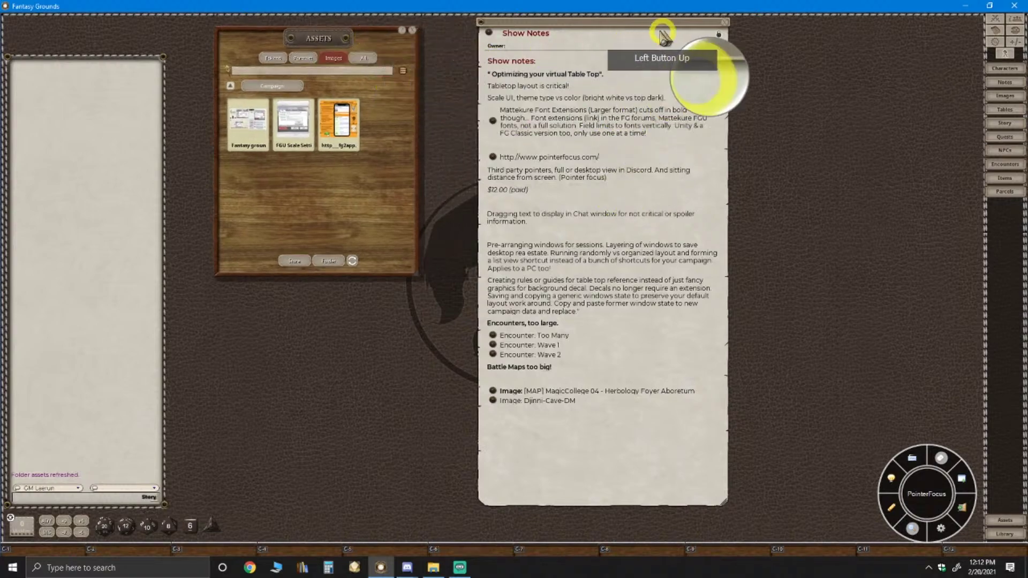
left_click_drag(654, 33, 792, 24)
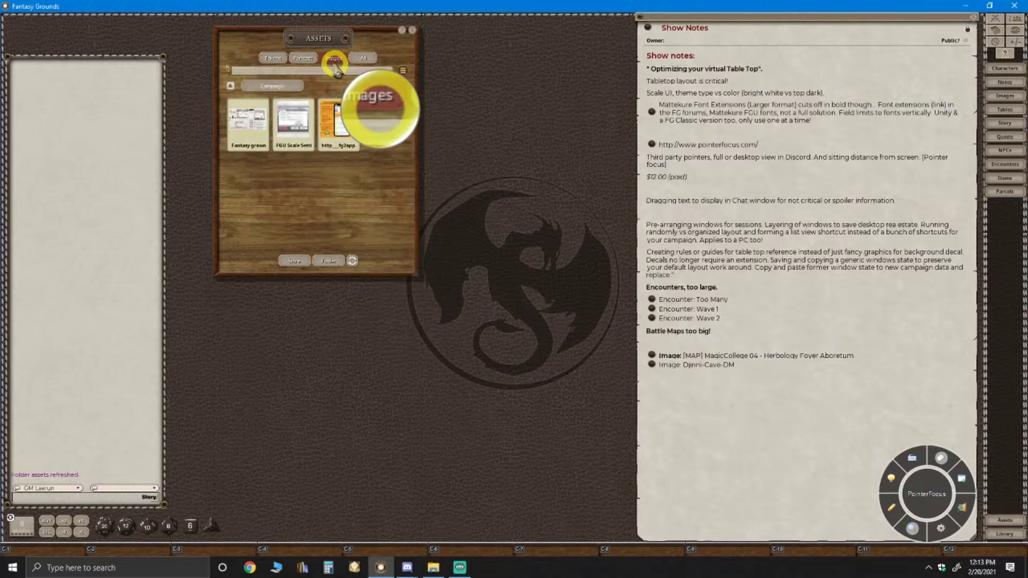
Inspect the combat screenshot in the campaign's images folder, close the folder and refresh the campaign assets
left_click(337, 261)
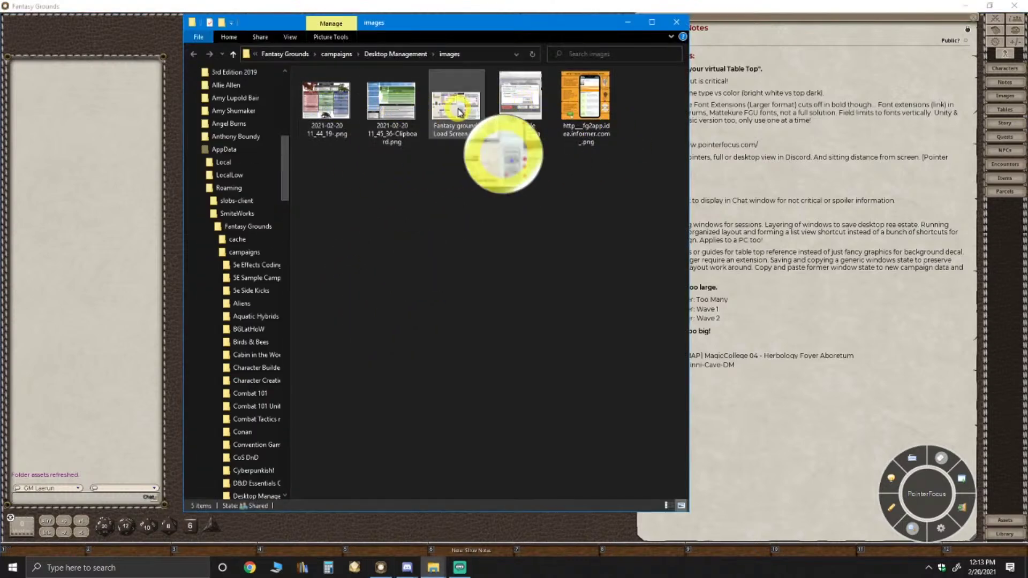
left_click(387, 113)
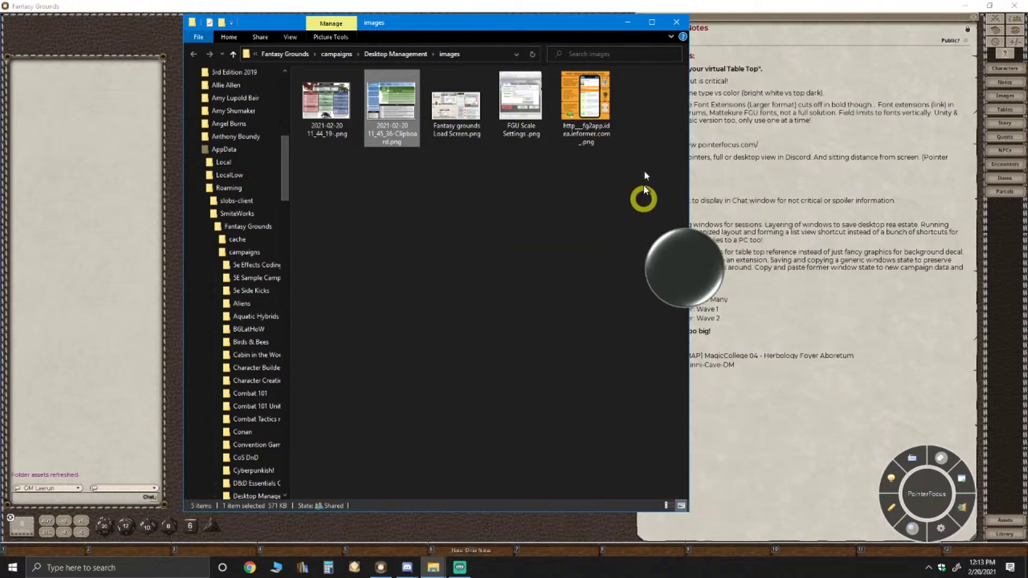
left_click(681, 27)
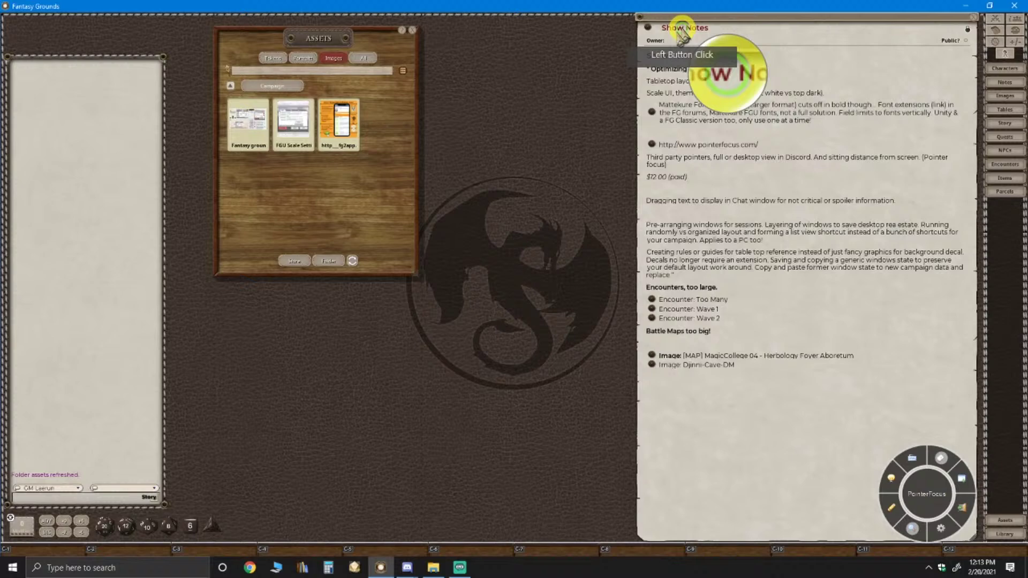
left_click(353, 261)
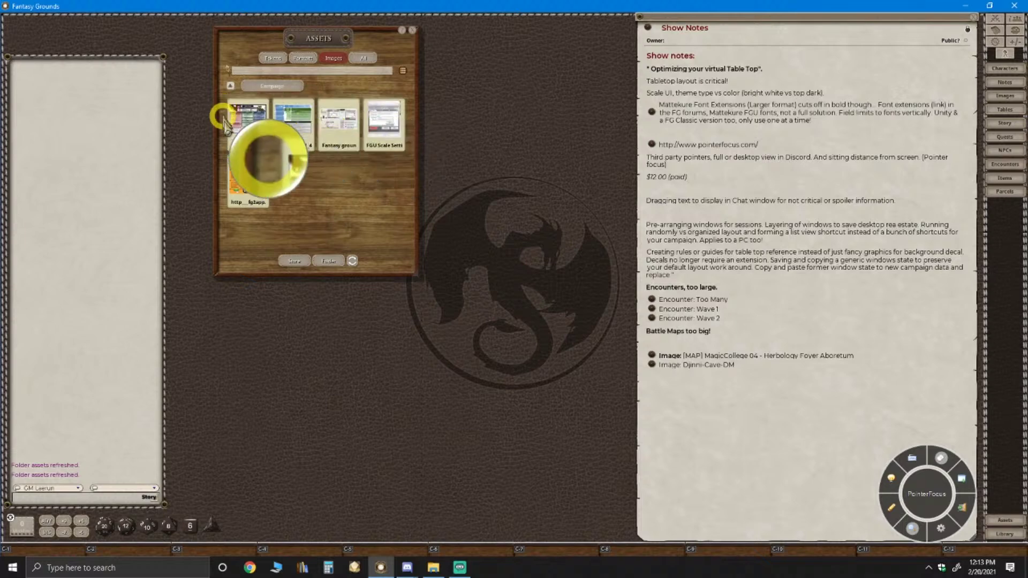
Set the combat reference screenshot as the background decal, then move the Assets window aside and close the Show Notes
double_click(299, 123)
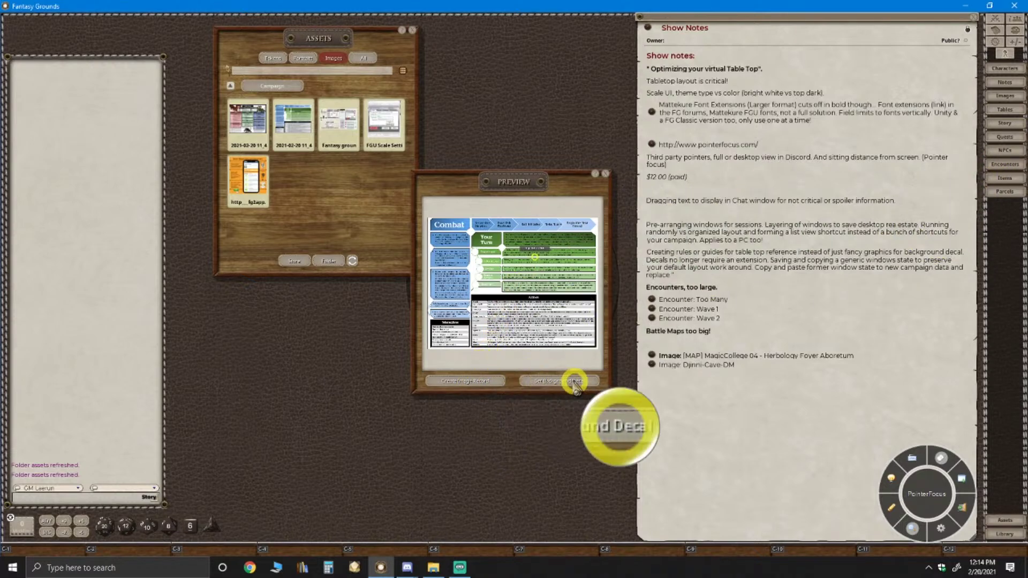
left_click_drag(533, 183, 334, 233)
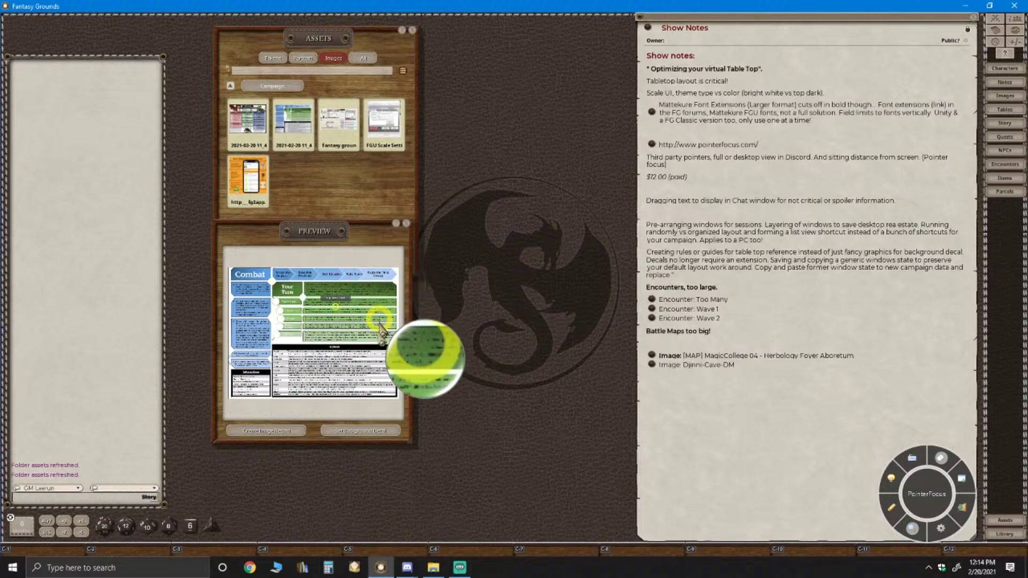
left_click(352, 432)
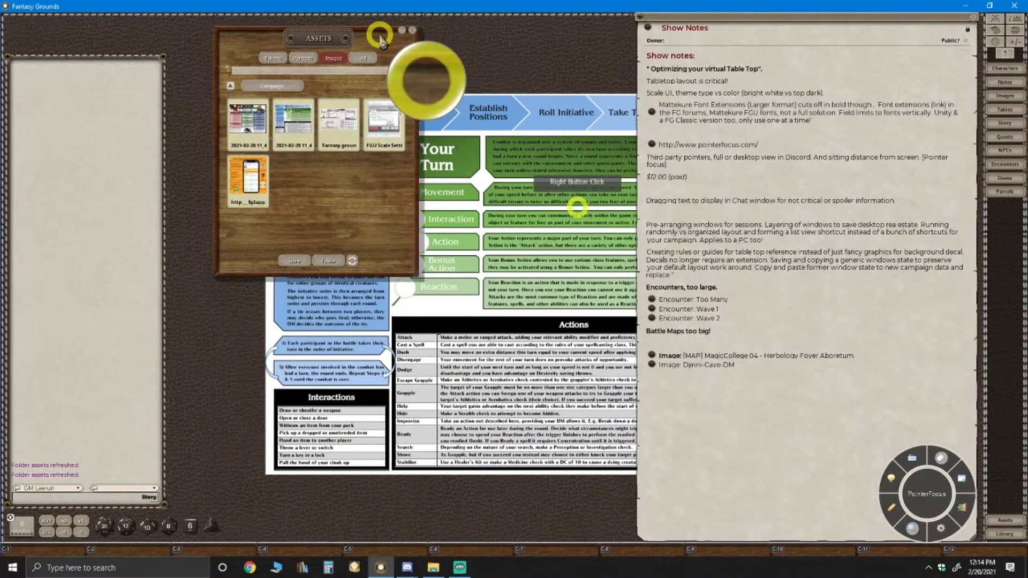
left_click_drag(339, 43, 177, 85)
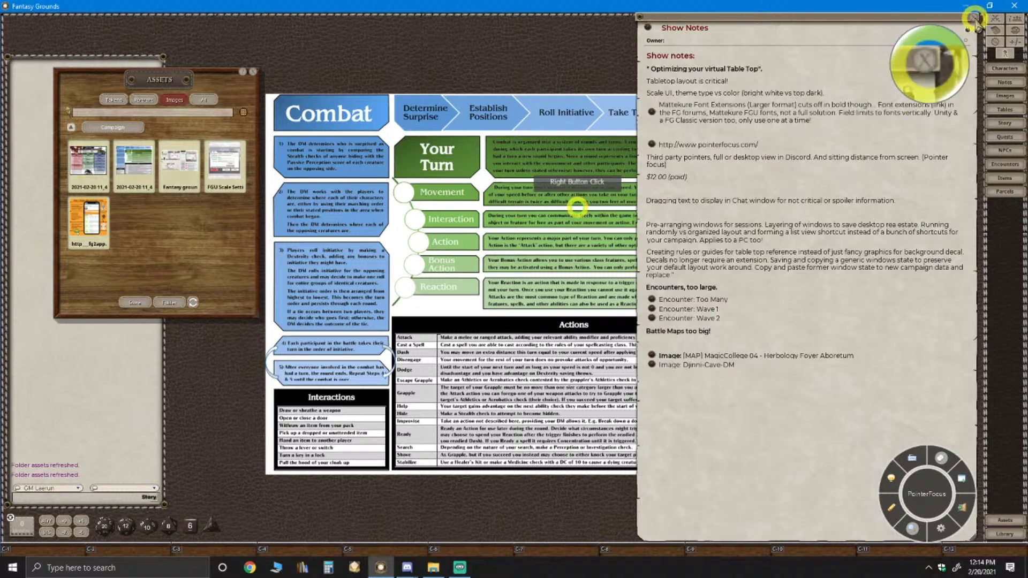
left_click(974, 18)
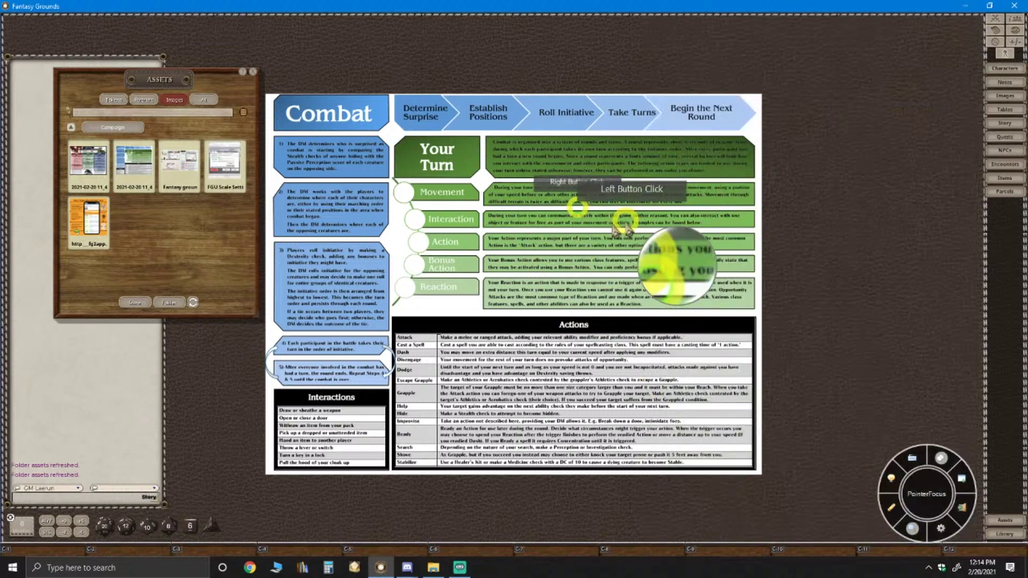
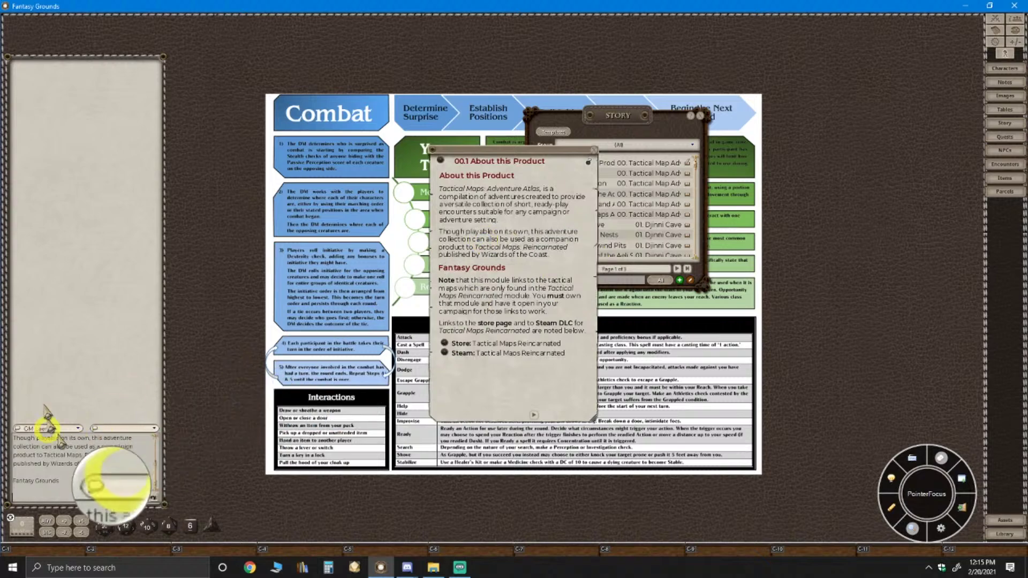
Post the drafted About this Product excerpt to the chat, then clear the chat
left_click(68, 484)
key("Return")
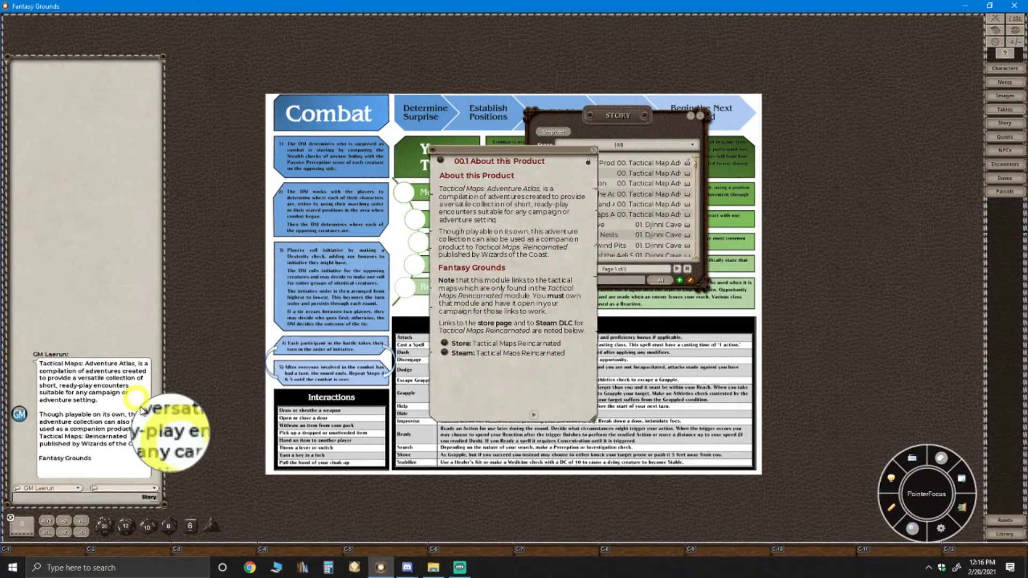
right_click(64, 314)
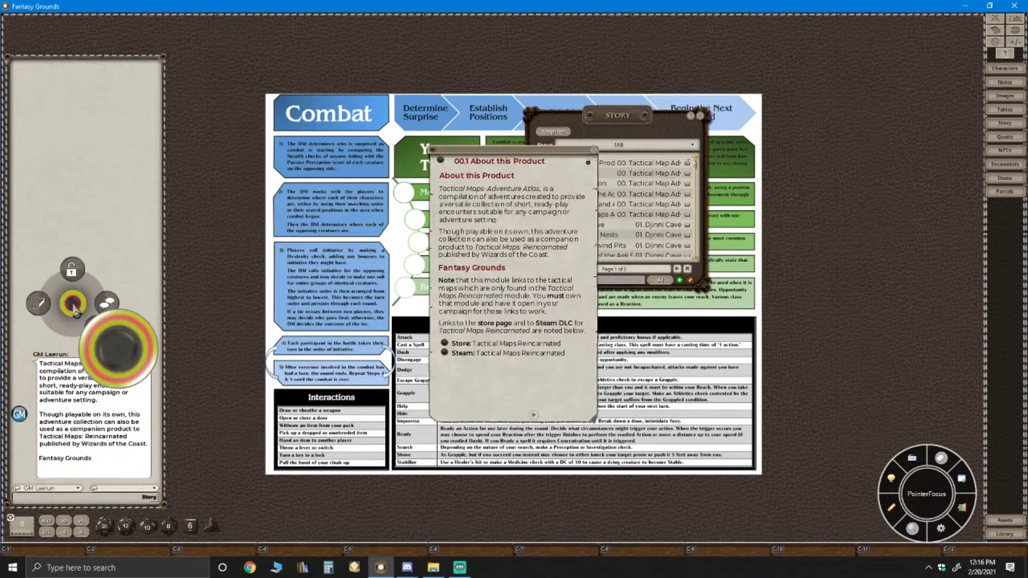
left_click(94, 383)
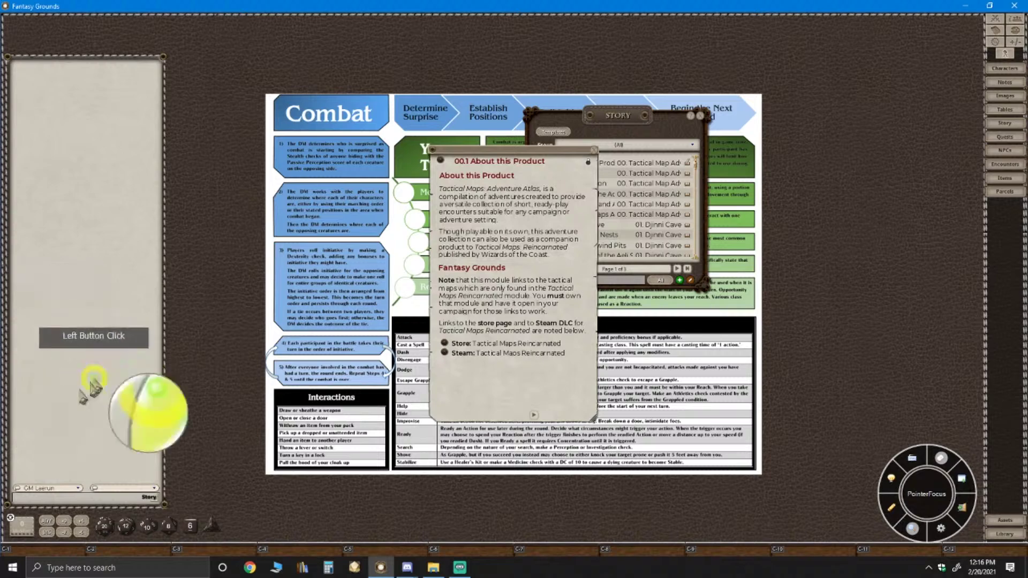
Close the About this Product entry and the Story list, and reopen the Show Notes from their hotkey slot
left_click(593, 151)
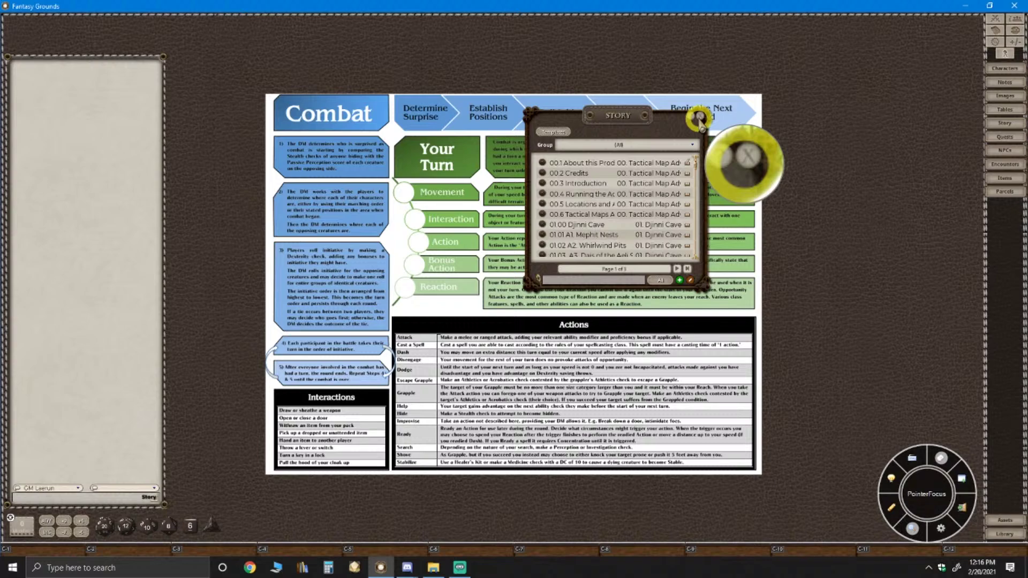
left_click(700, 117)
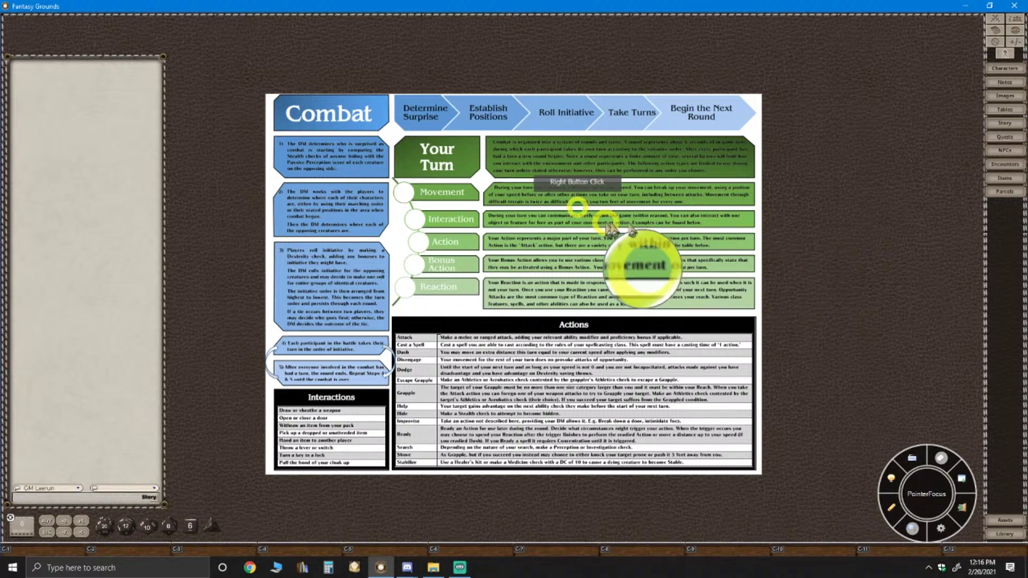
right_click(578, 208)
left_click(839, 232)
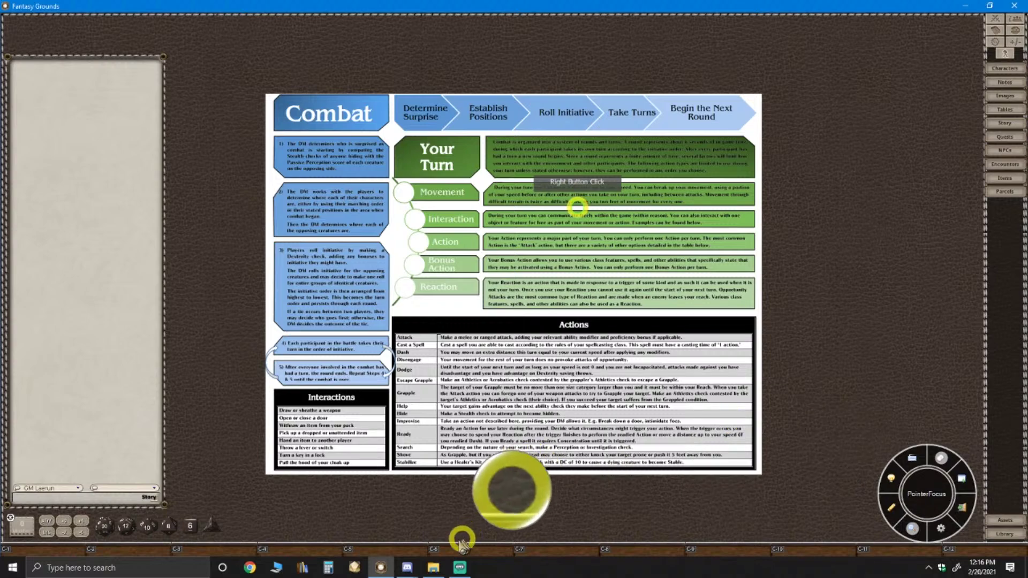
mouse_move(443, 562)
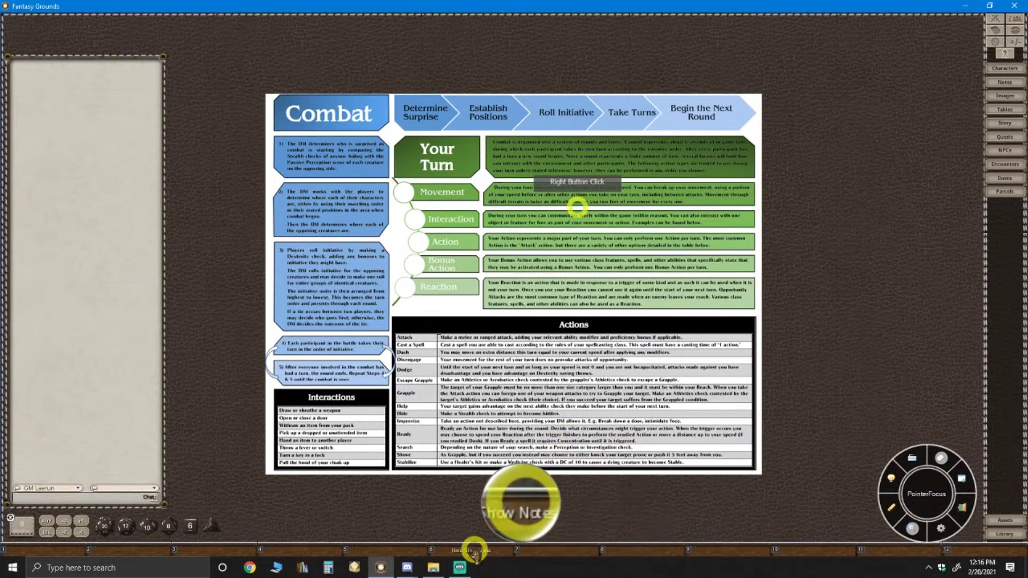
left_click(471, 554)
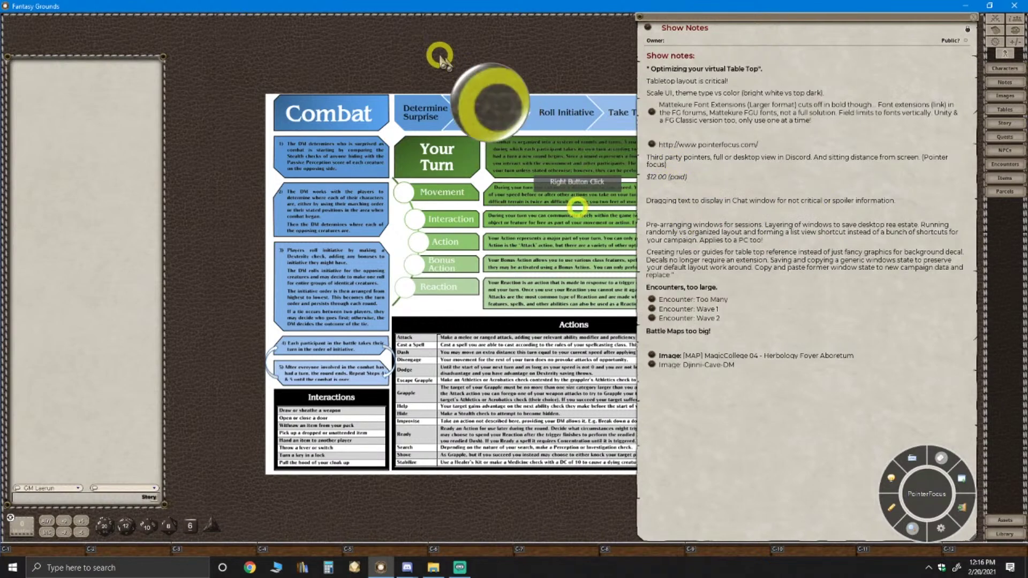
Switch to Streamlabs OBS to check the live stream and its chat, then return to the tabletop
key("ctrl")
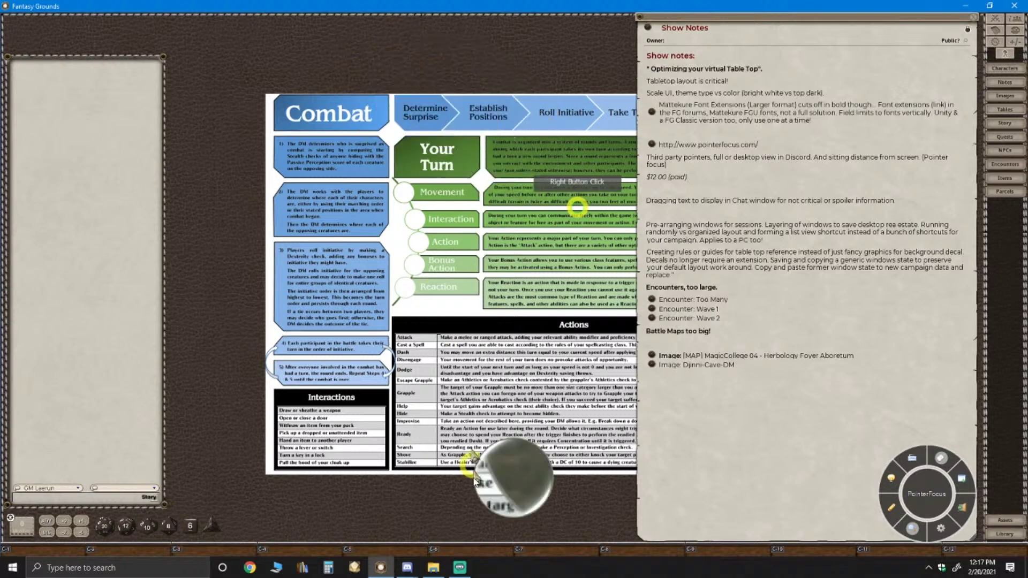
left_click(459, 567)
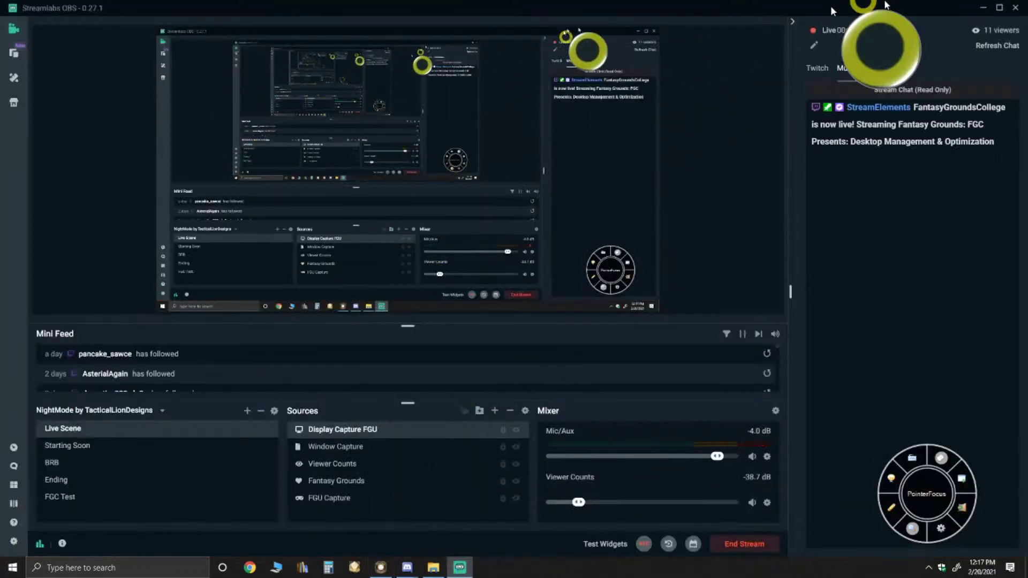
left_click(983, 9)
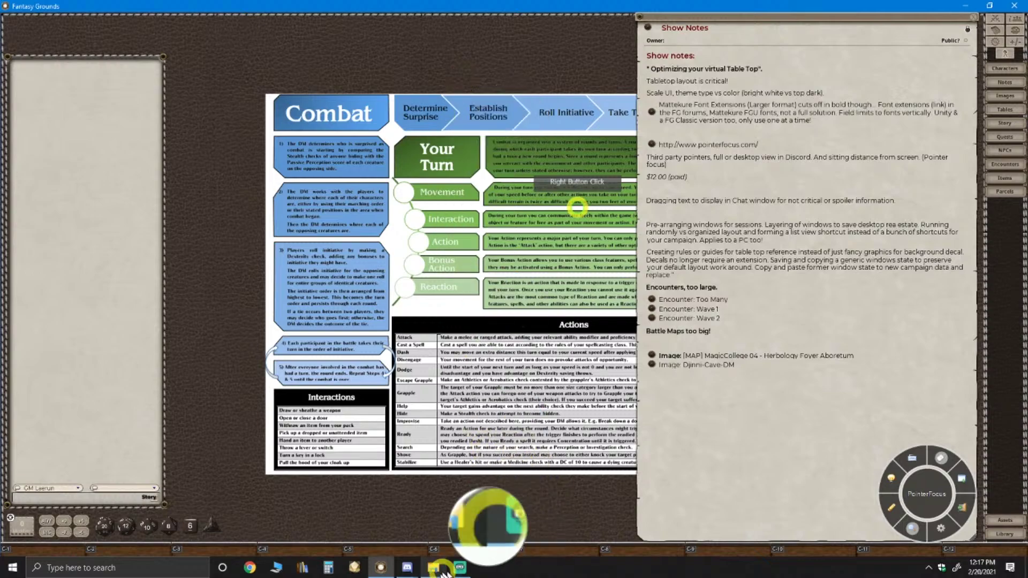
Switch to Discord, preview the live stream running in Classroom Two, and return to the tabletop
left_click(410, 569)
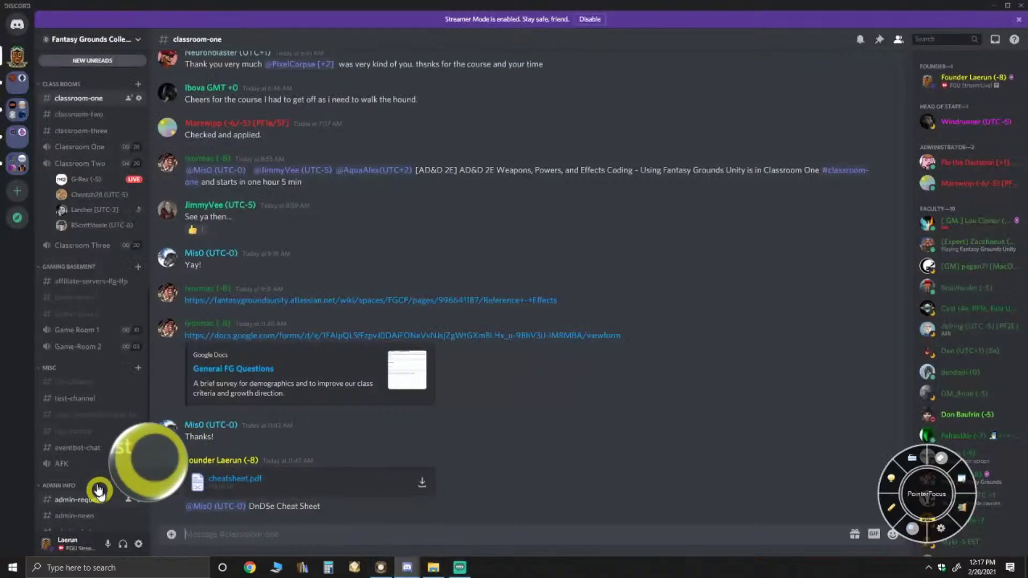
mouse_move(134, 185)
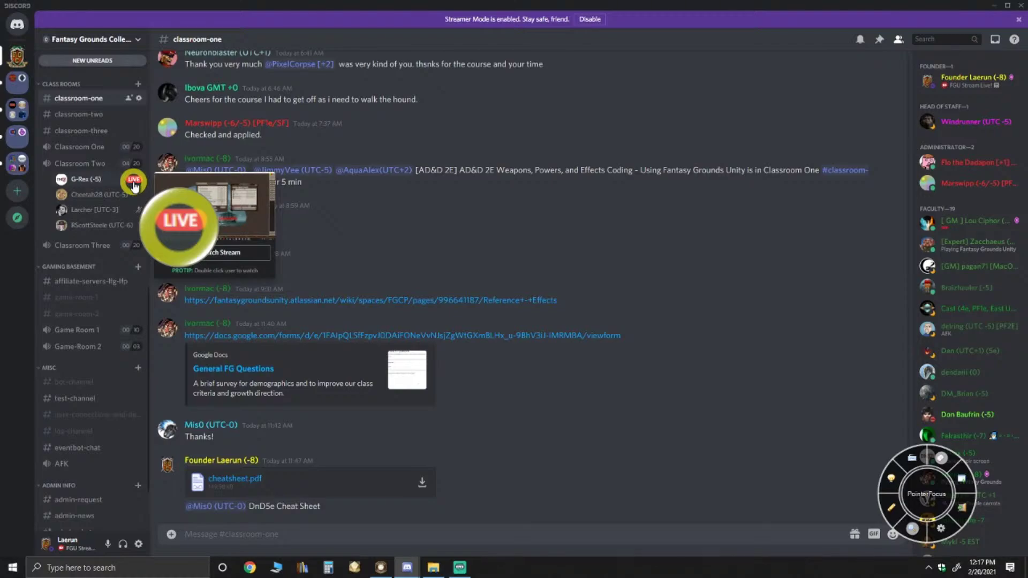
left_click(991, 10)
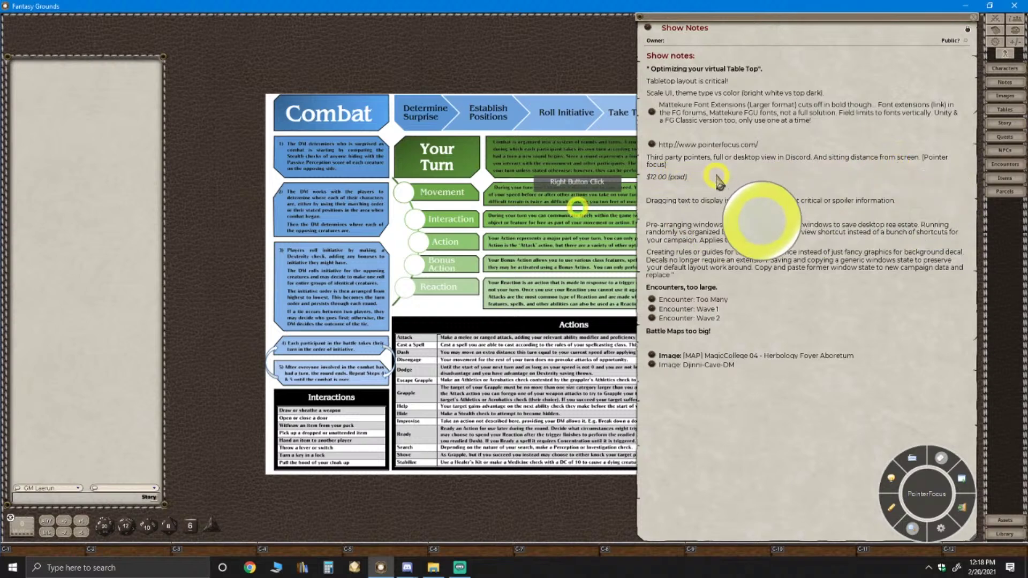
Open the PointerFocus website linked in the Show Notes and reduce the page zoom to 100%
left_click(811, 272)
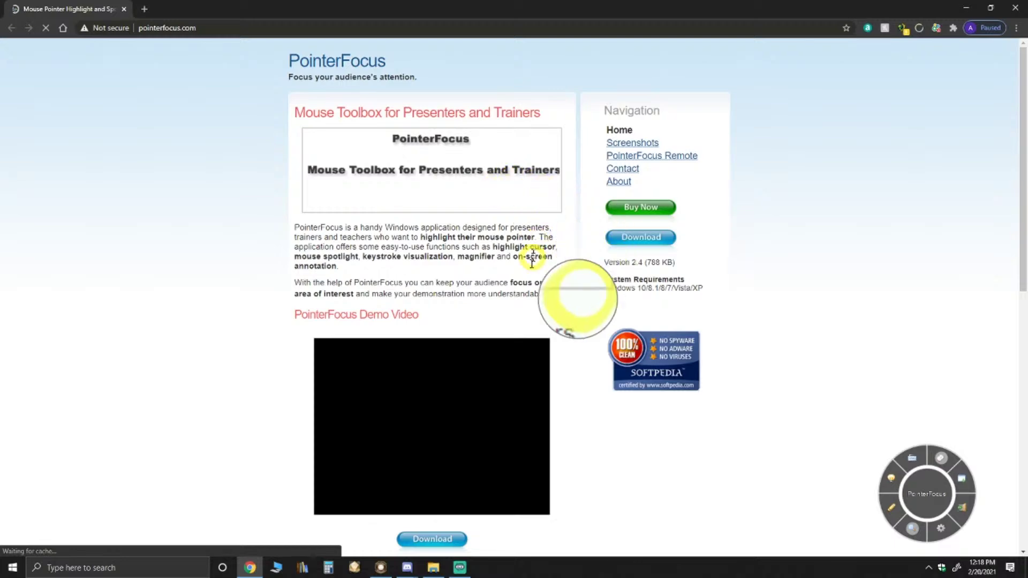
key("ctrl+minus")
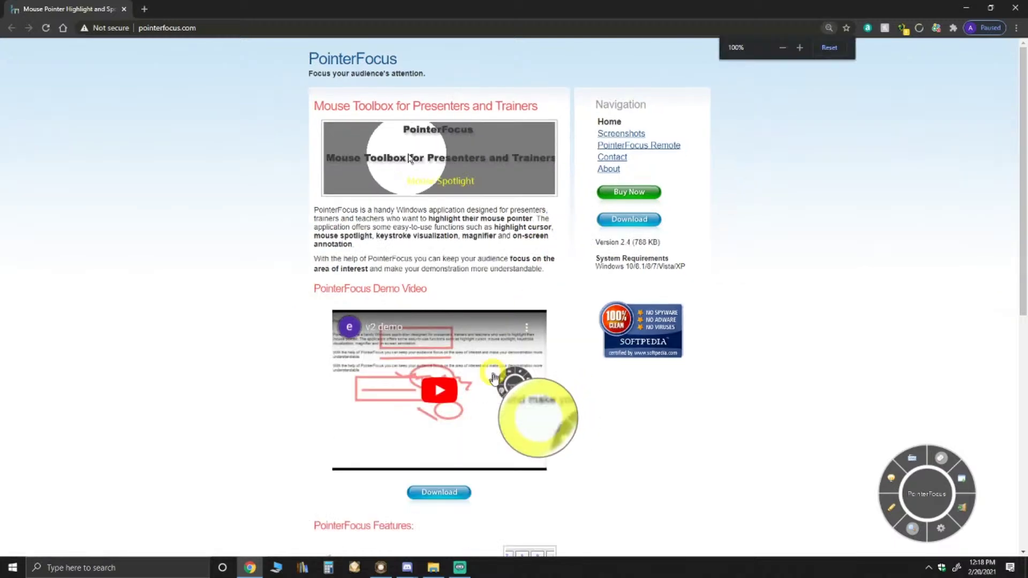
Shrink and enlarge the PointerFocus page up to 125% zoom, and close its browser tab to return to the tabletop
key("ctrl+minus")
key("ctrl+minus")
key("ctrl+minus")
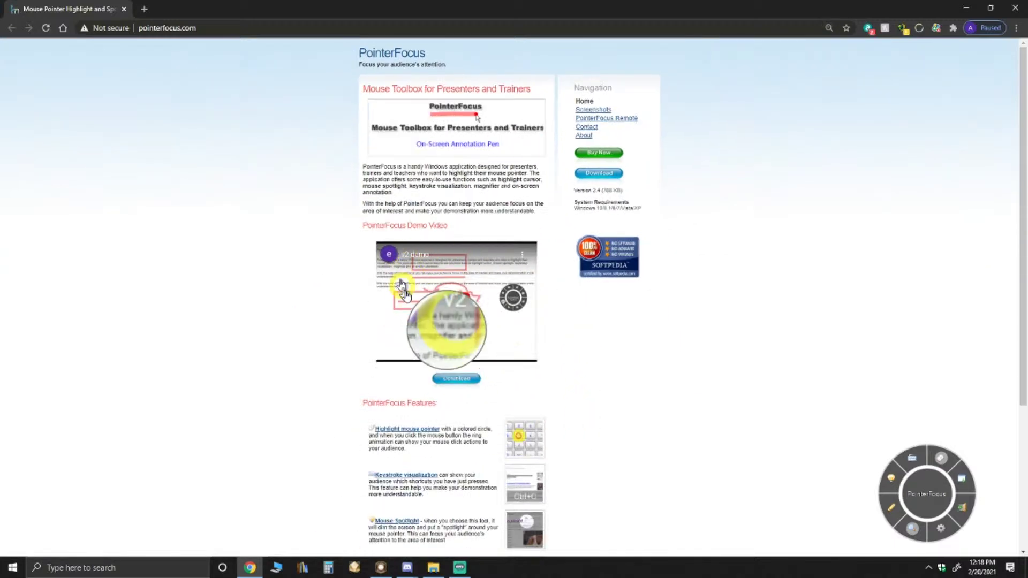
key("ctrl+plus")
key("ctrl+plus")
key("ctrl+plus")
key("ctrl+plus")
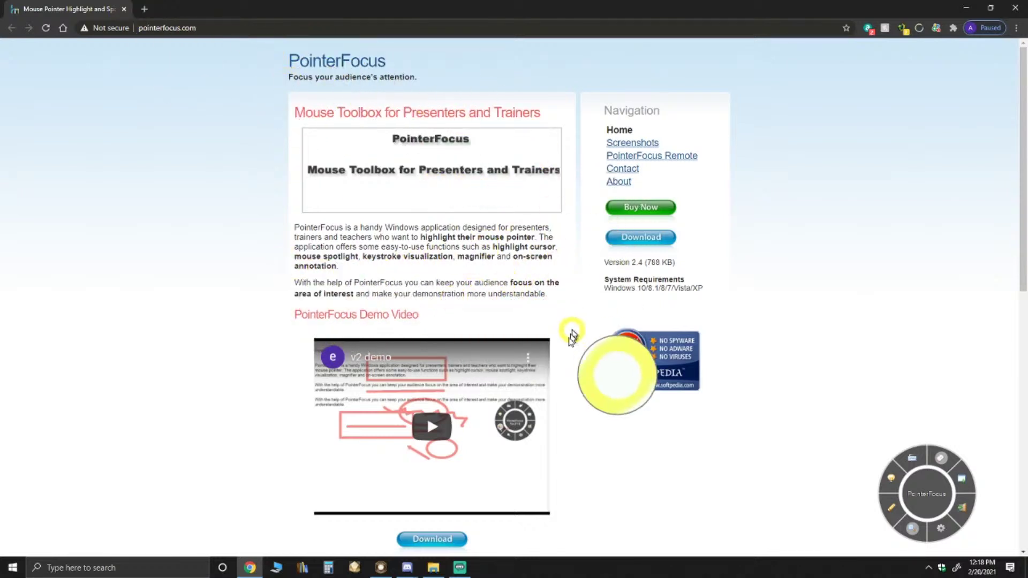
key("ctrl+minus")
key("ctrl+plus")
key("ctrl+plus")
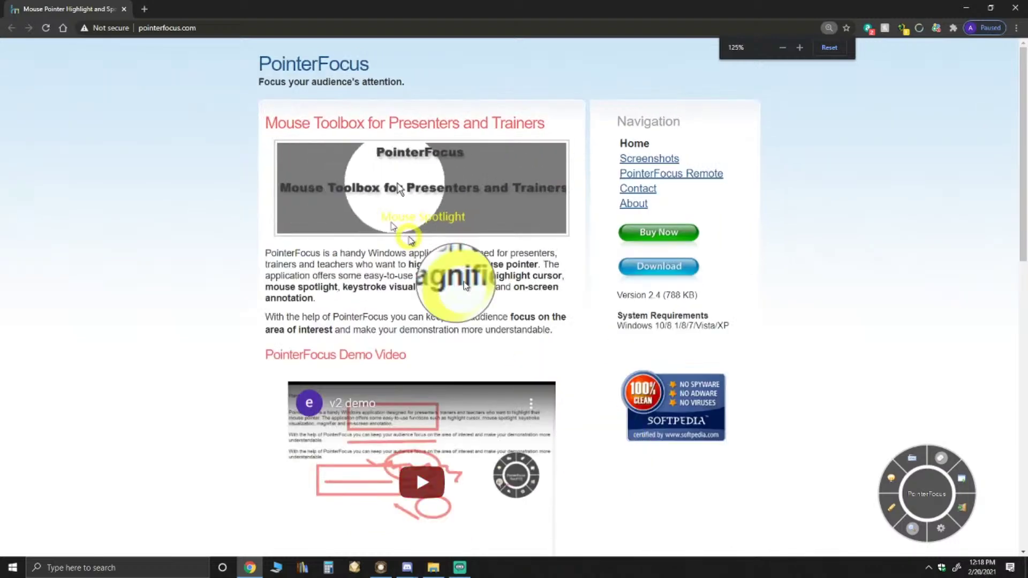
left_click(124, 9)
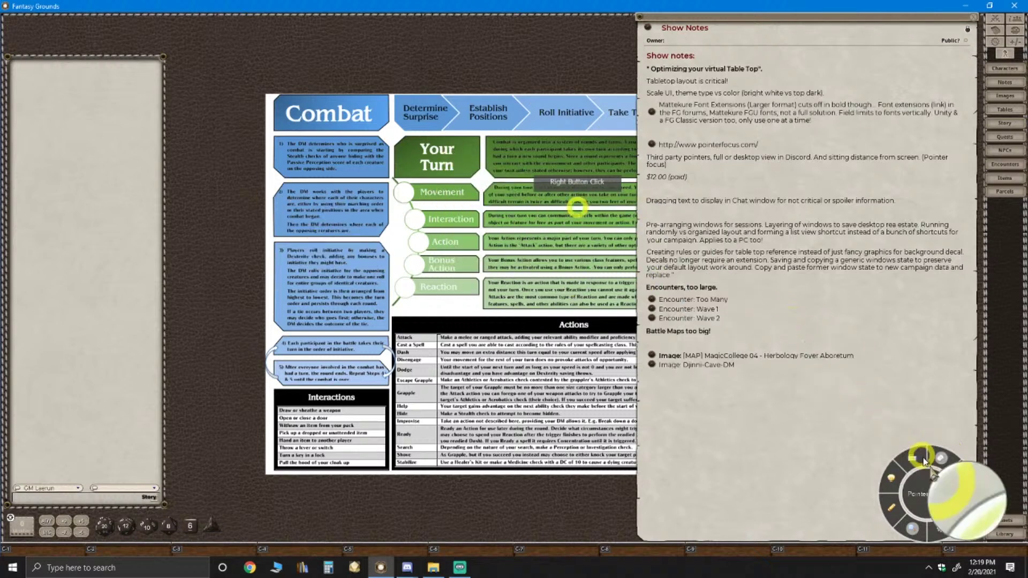
Set the campaign's fgapp.idea.informer.com image as the background decal from the Assets window, and move the Show Notes off it
left_click(1014, 524)
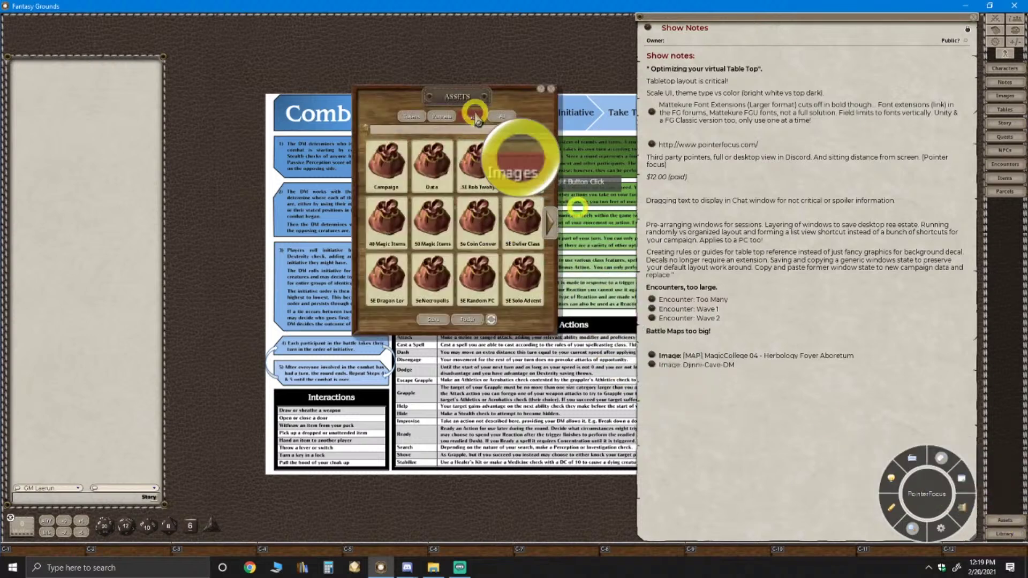
double_click(388, 163)
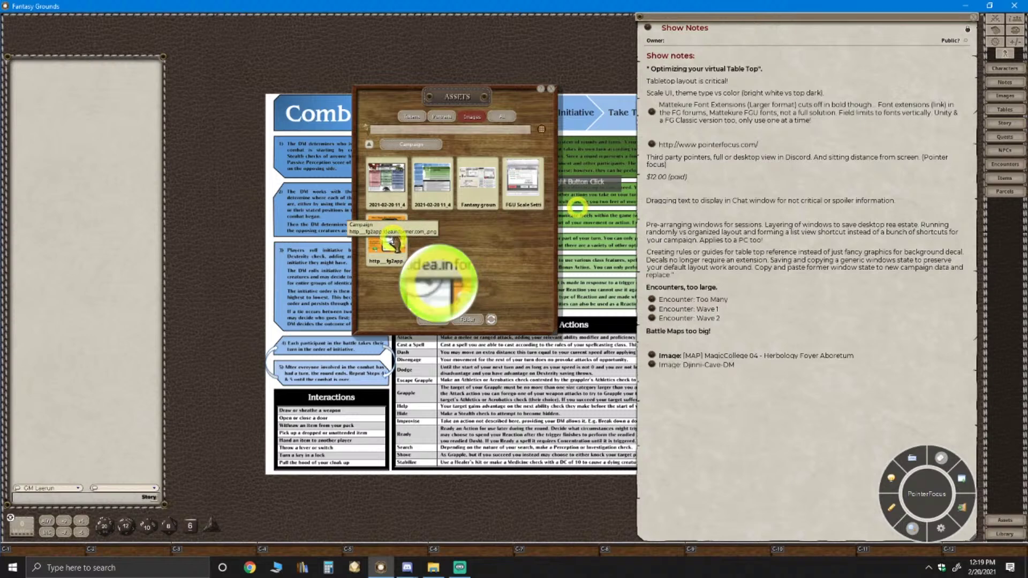
double_click(392, 244)
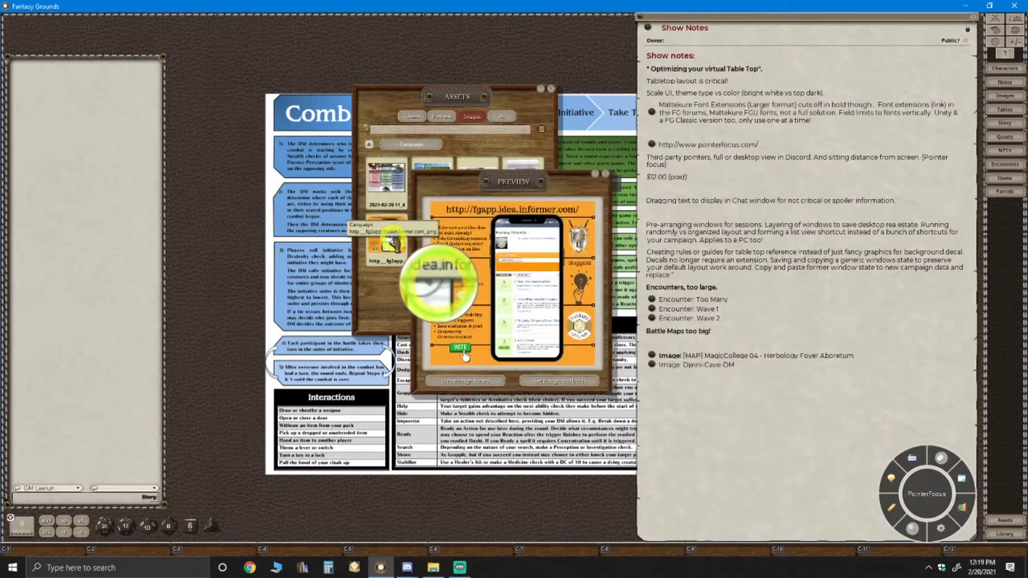
left_click(565, 382)
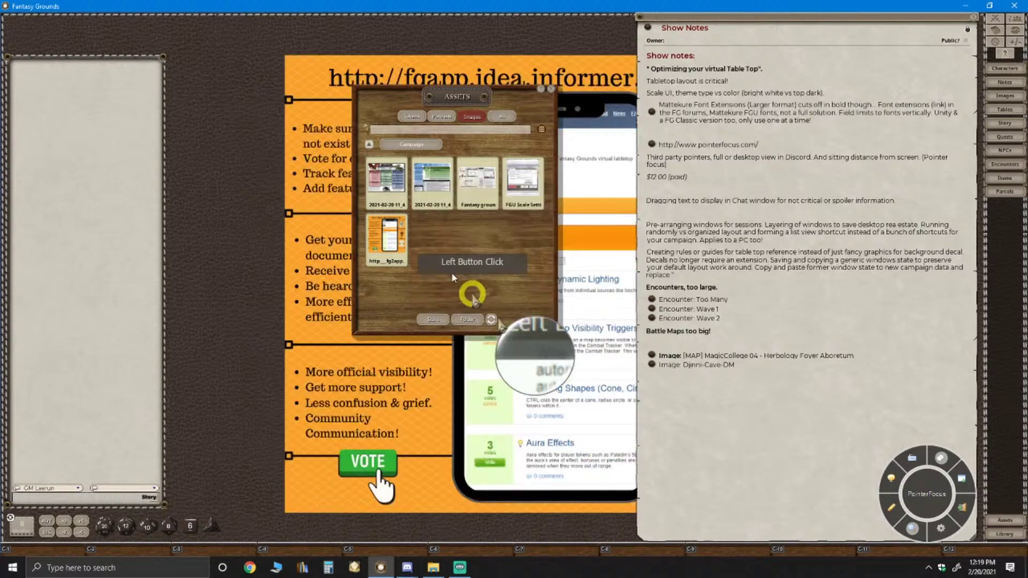
left_click(553, 94)
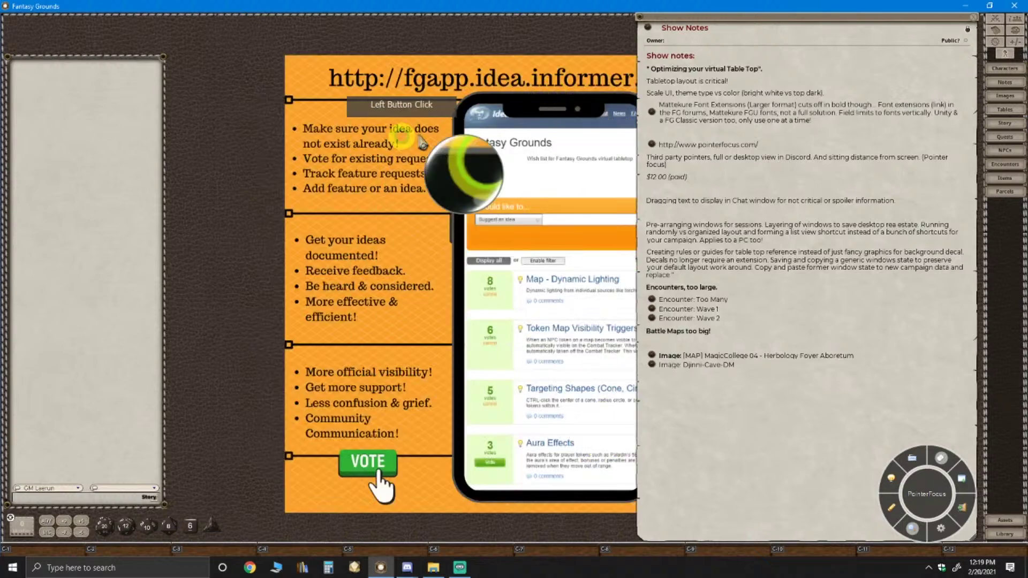
left_click_drag(828, 20, 927, 351)
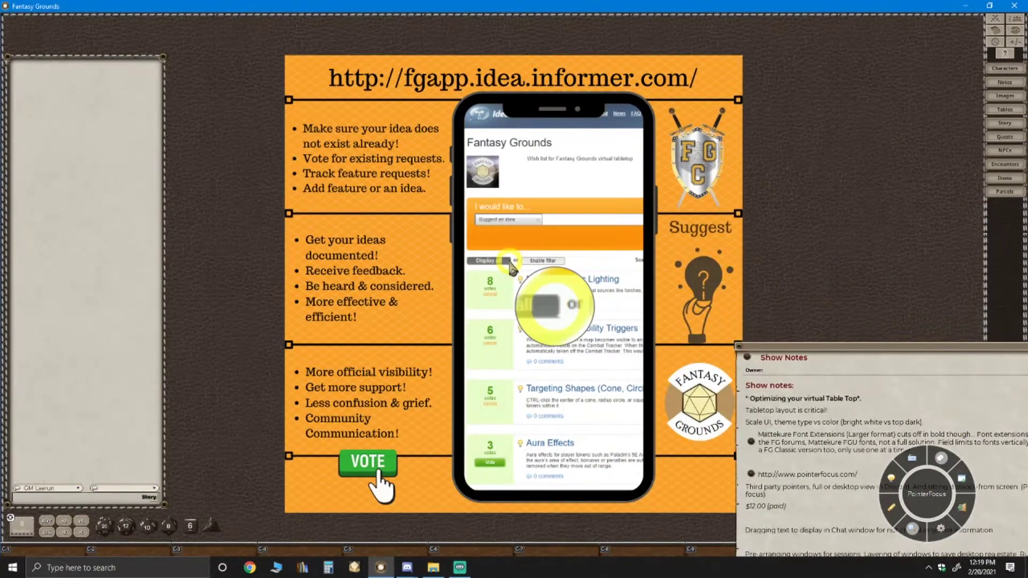
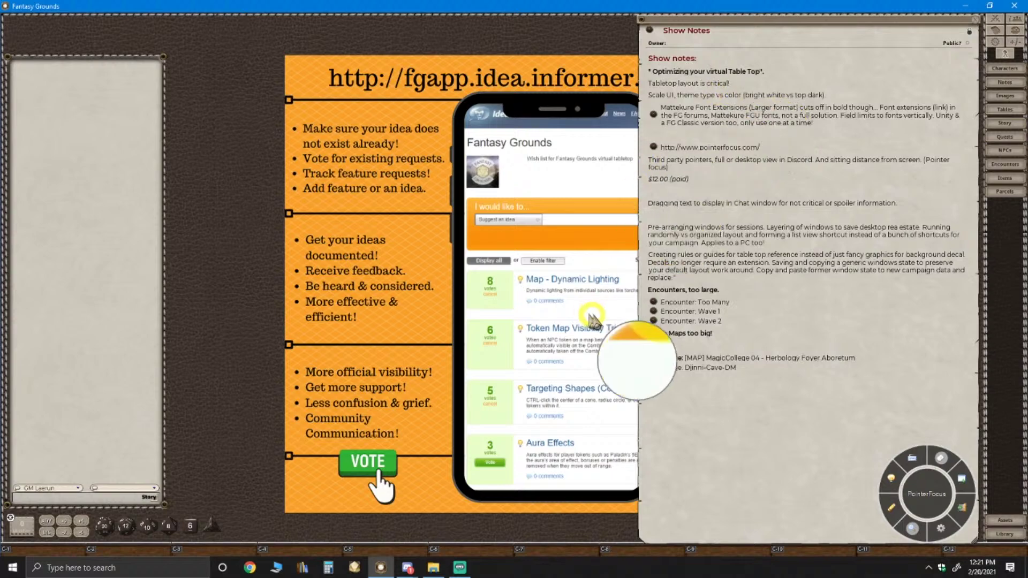
Check the running live stream in Streamlabs OBS again and return to Fantasy Grounds
left_click(418, 568)
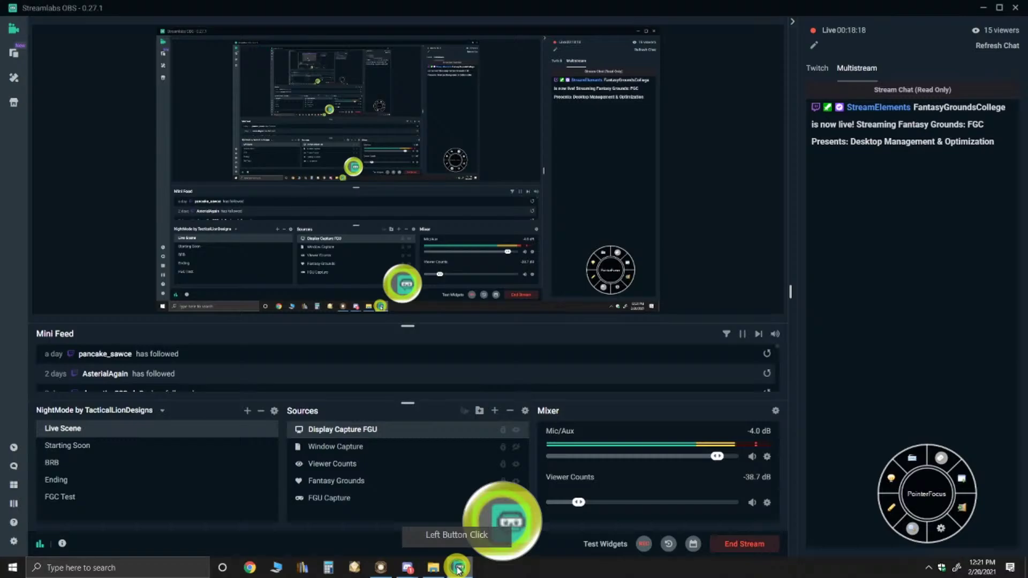
left_click(459, 567)
left_click(383, 568)
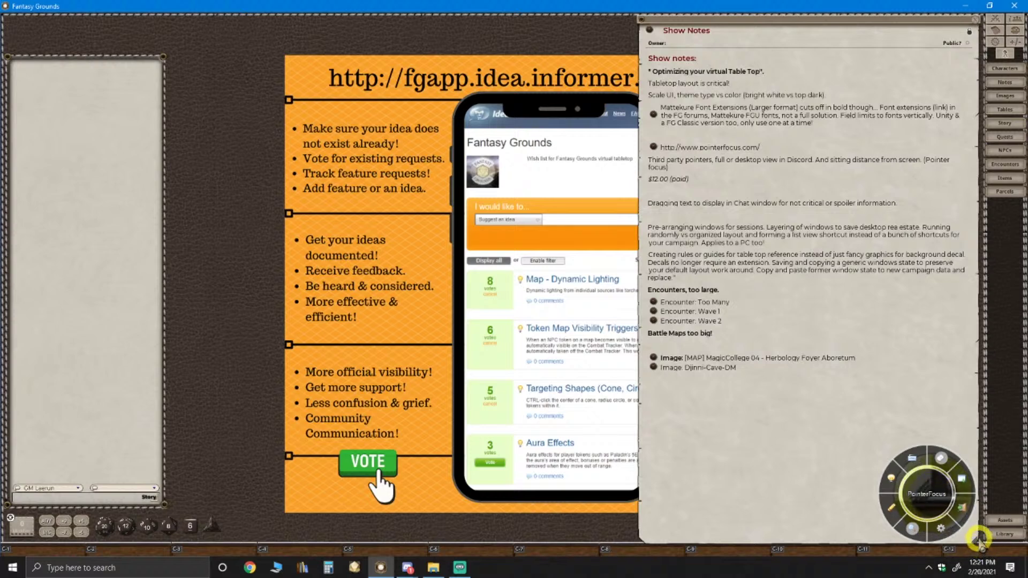
Shorten the Show Notes window and move it slightly down the tabletop
left_click_drag(979, 541, 979, 416)
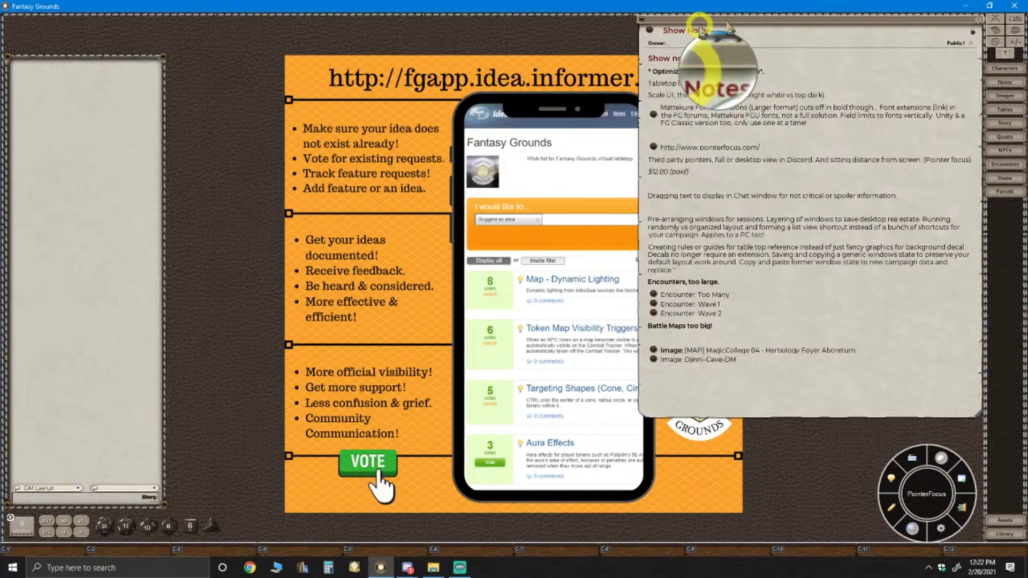
left_click_drag(764, 28, 764, 78)
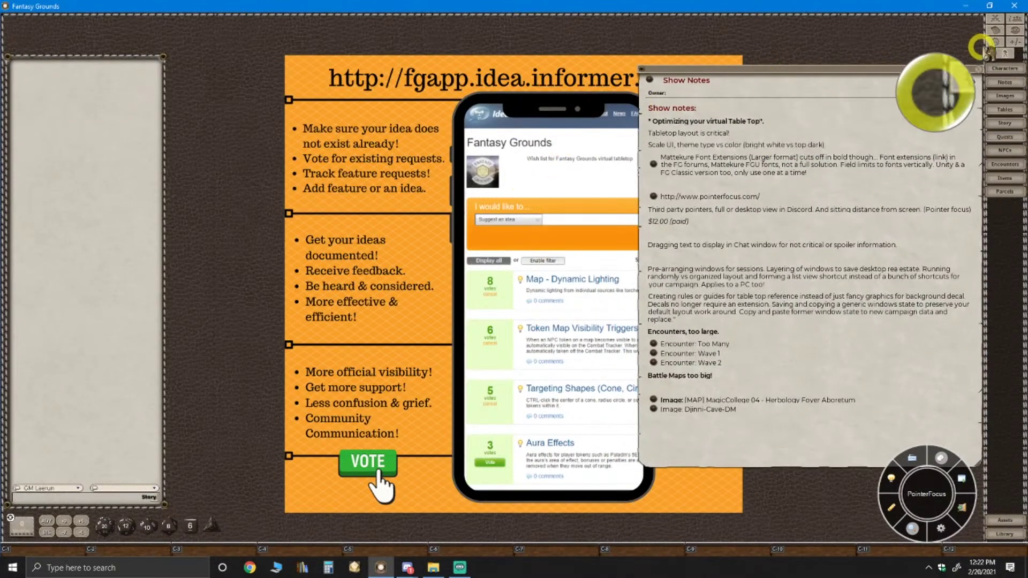
Set the Desktop: Decal image option to the built-in dragon logo and move the Options window away from the decal
left_click(994, 43)
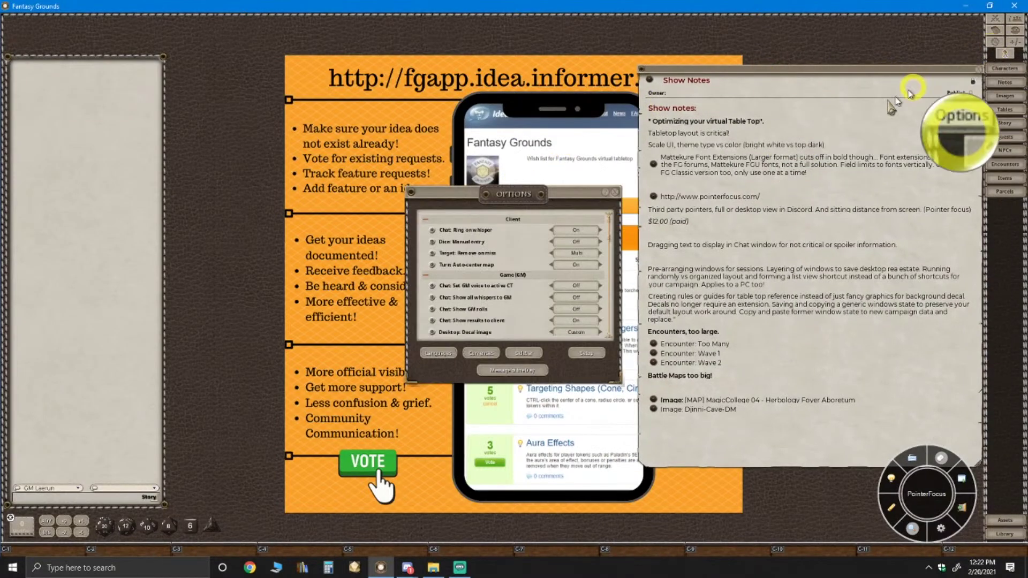
scroll(556, 297, "down", 4)
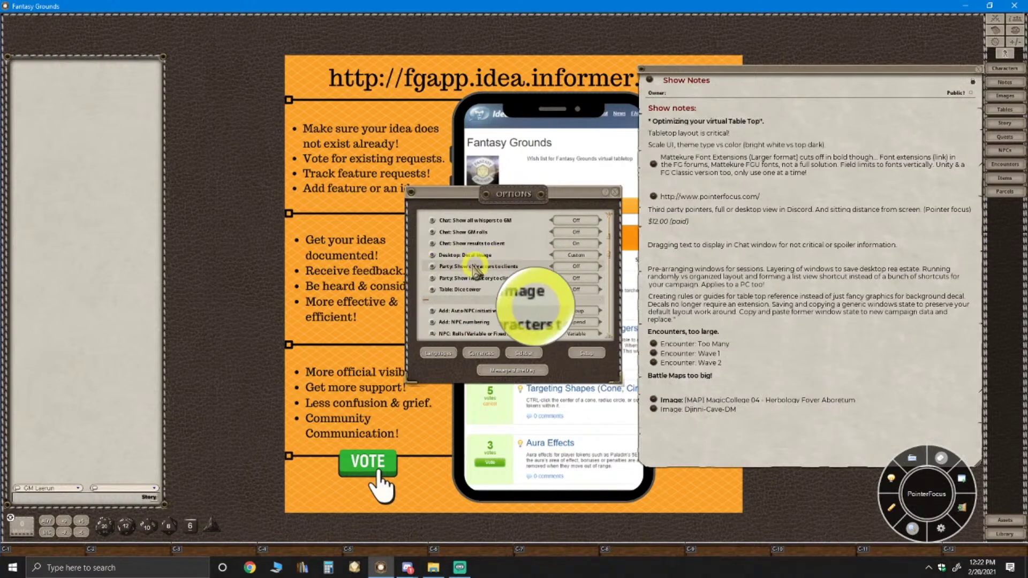
left_click(575, 258)
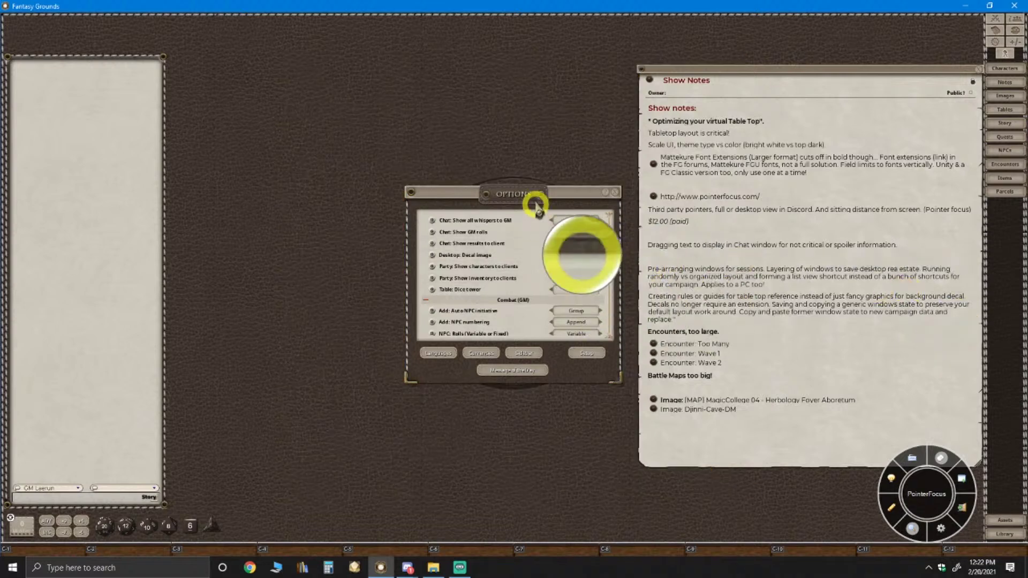
left_click(380, 210)
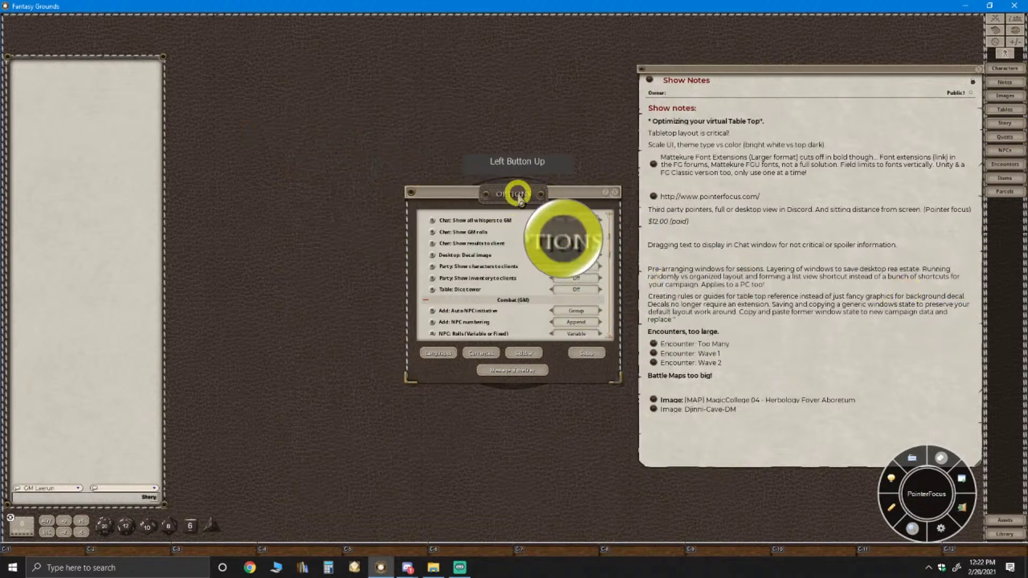
left_click_drag(520, 198, 323, 168)
left_click(490, 246)
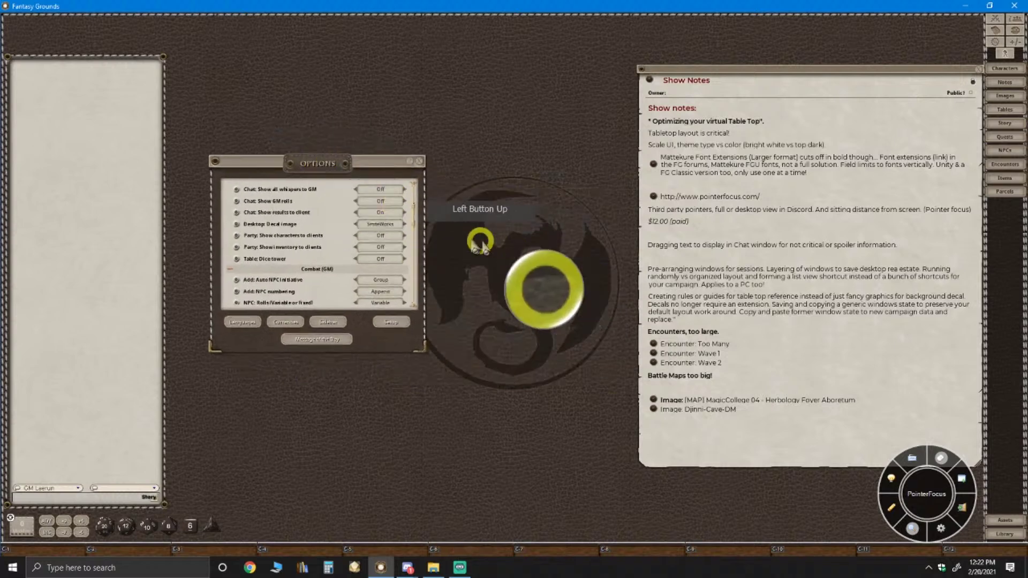
Cycle the Desktop: Decal image option between Off and Custom, leave it at Off, and close the Options window
left_click(375, 224)
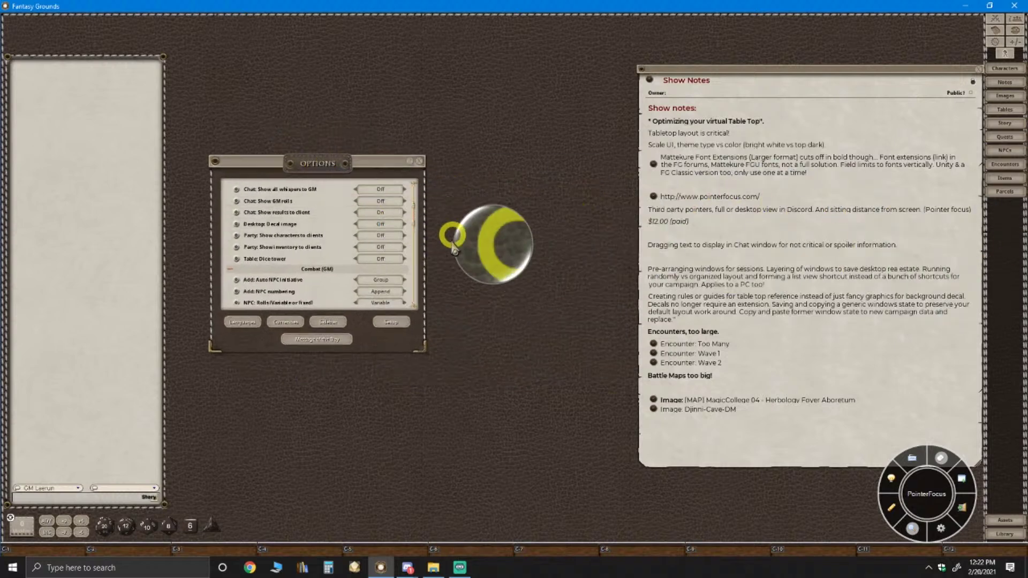
left_click(426, 162)
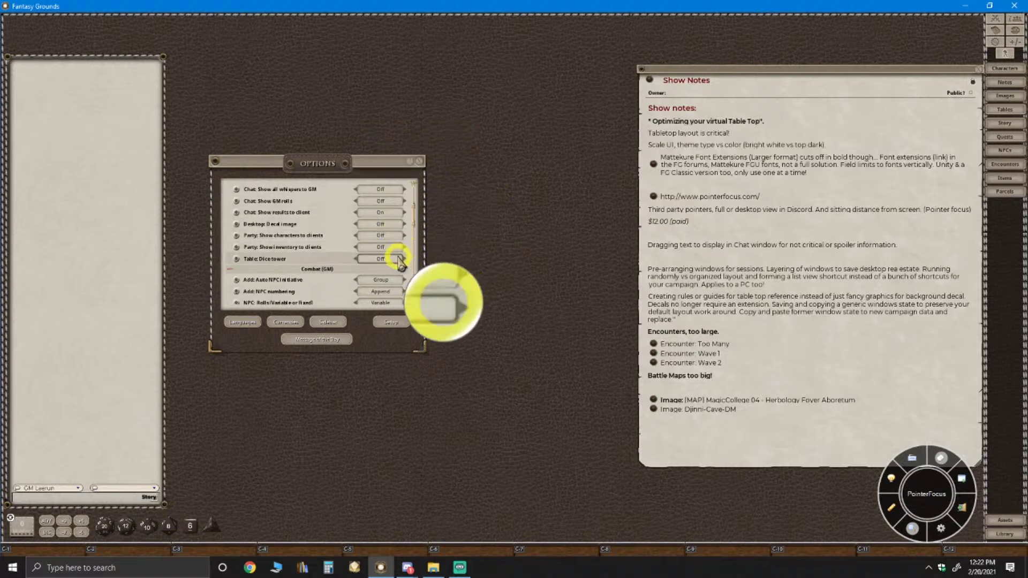
left_click(389, 225)
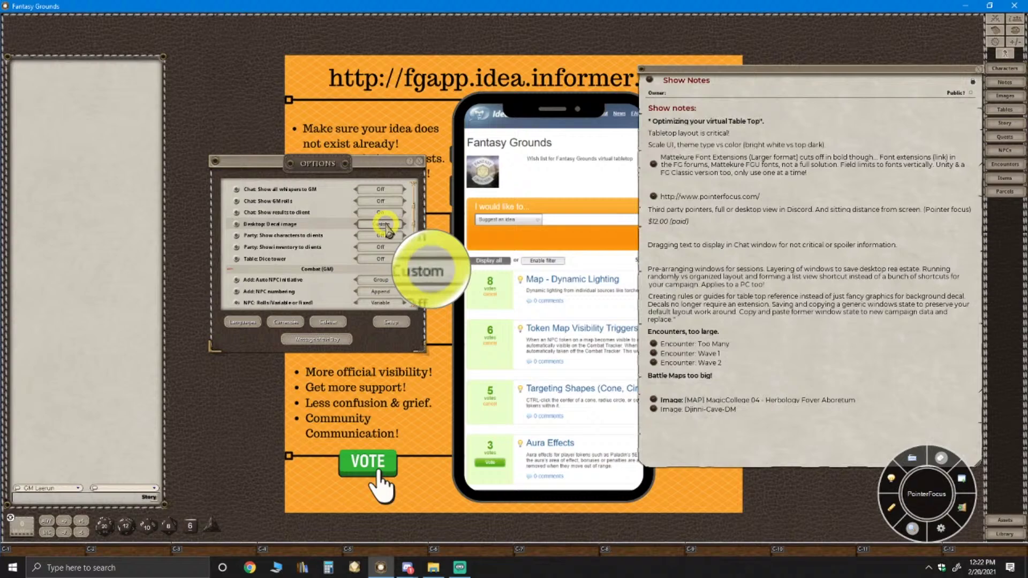
left_click(389, 227)
left_click(389, 227)
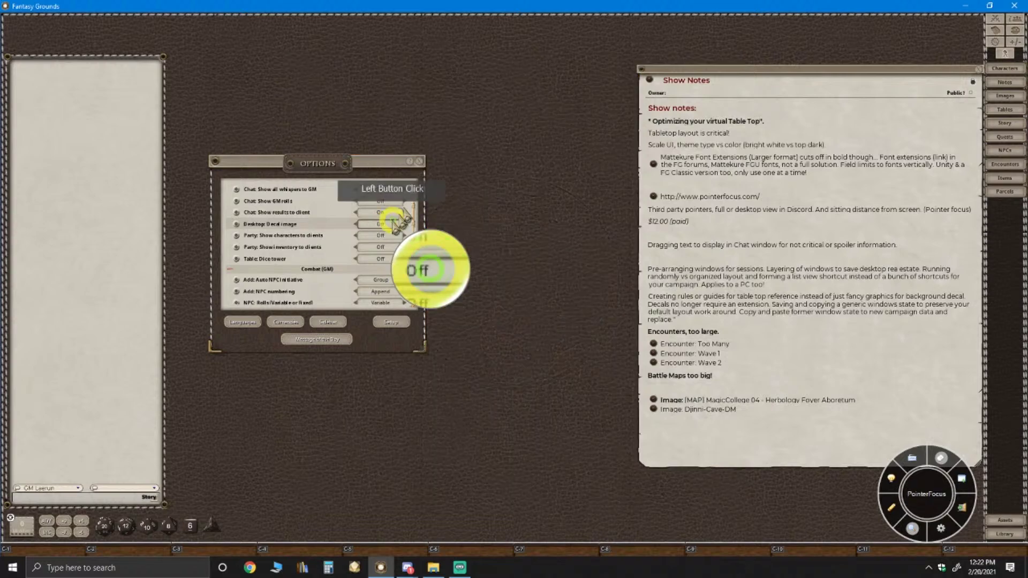
left_click(420, 161)
Reposition the Show Notes window near the tabletop's upper edge and resize it to a wider, shorter shape
left_click(739, 75)
left_click_drag(739, 75, 674, 44)
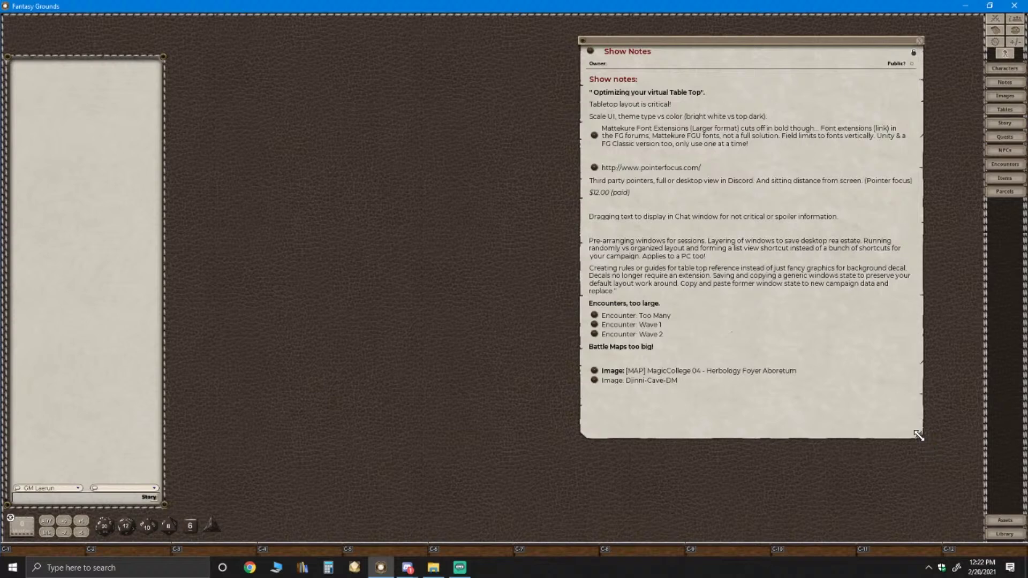
left_click_drag(919, 436, 943, 412)
left_click_drag(964, 293, 956, 255)
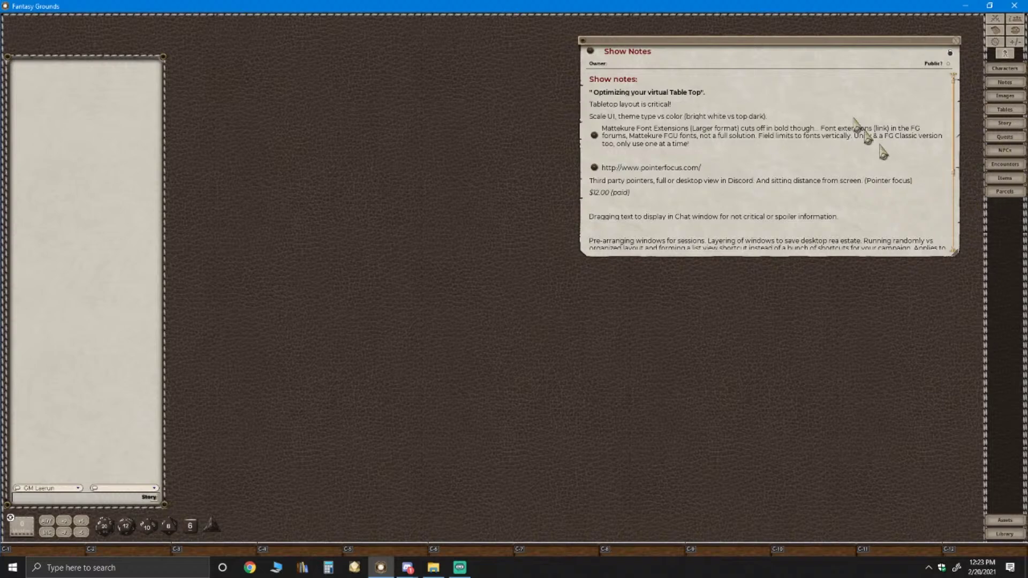
left_click_drag(791, 44, 737, 31)
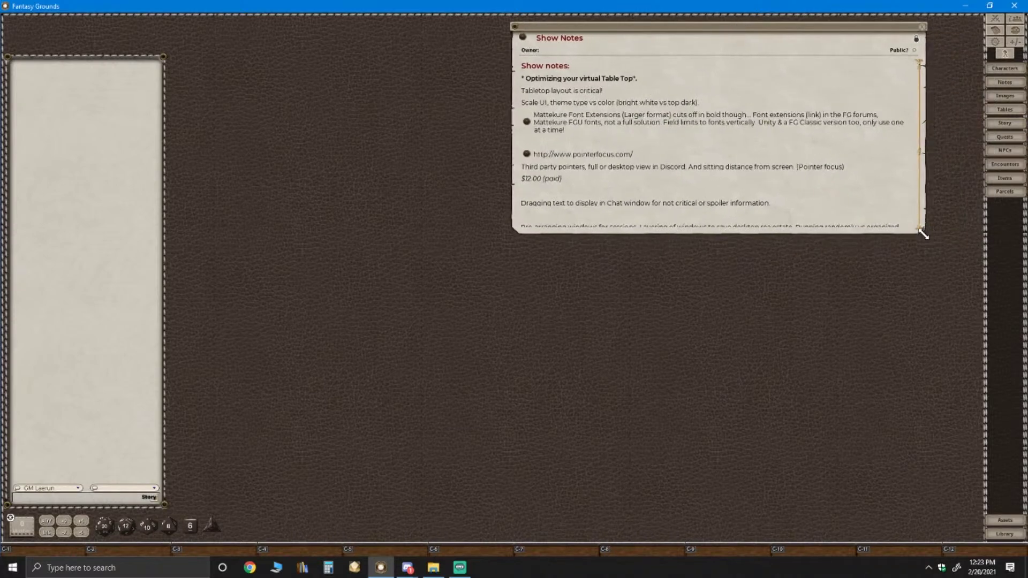
left_click_drag(923, 234, 976, 319)
scroll(686, 275, "down", 3)
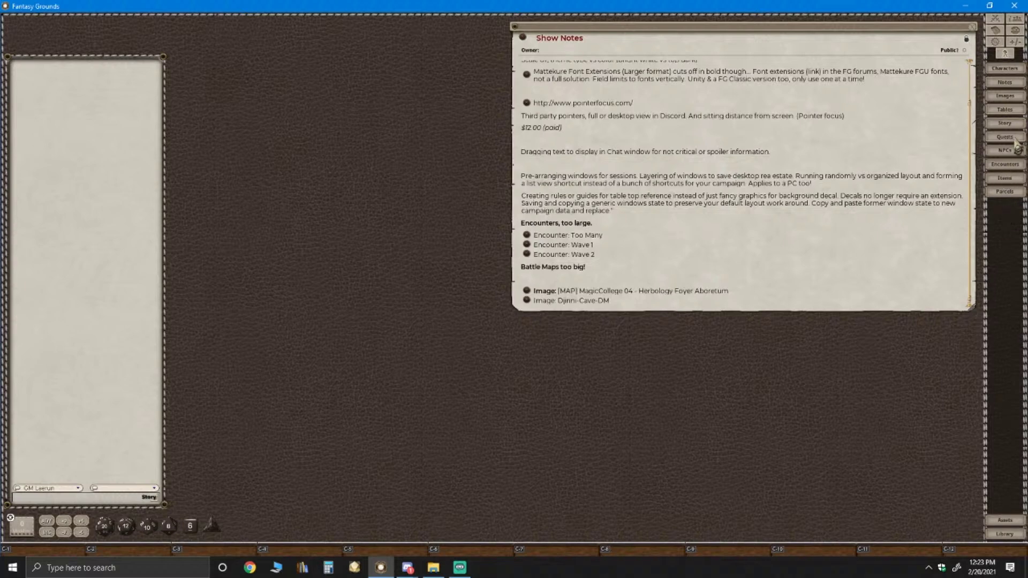
Switch to Discord, dismiss its file Open dialog without uploading anything, and return to the tabletop
left_click(405, 570)
left_click(406, 570)
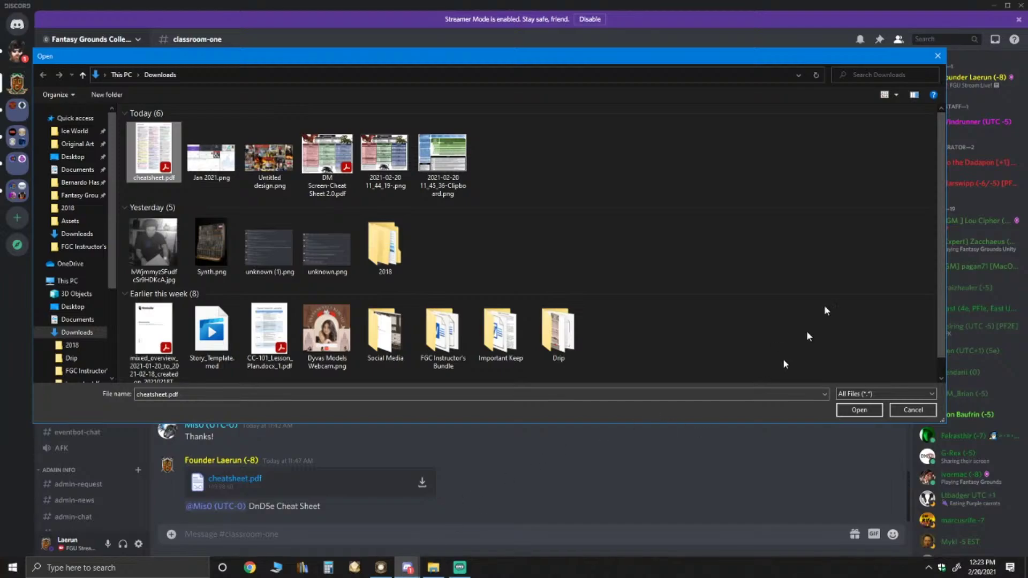
left_click(938, 56)
left_click(994, 6)
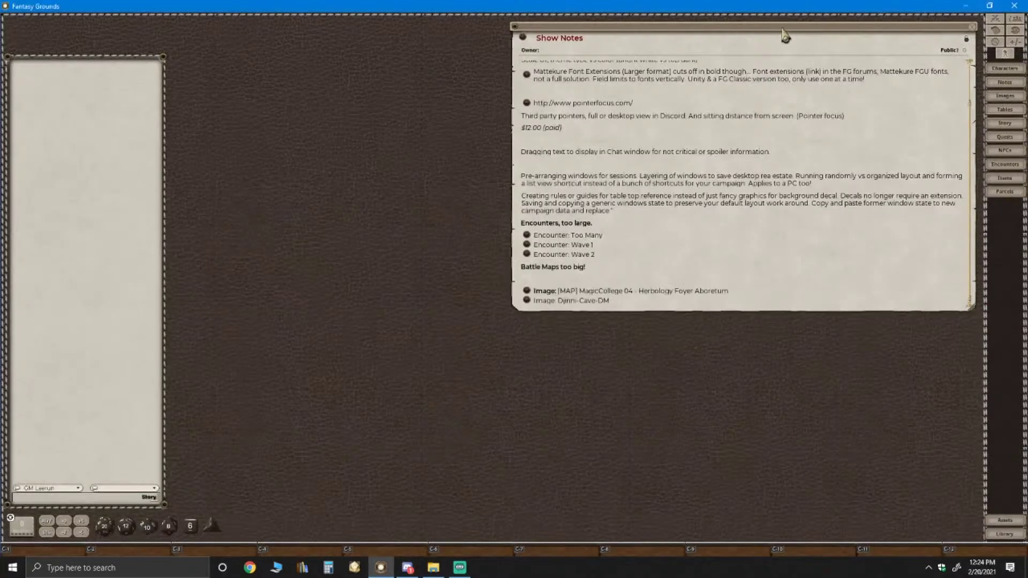
Move the Show Notes window to the tabletop's lower half, and close it
left_click_drag(761, 27, 678, 41)
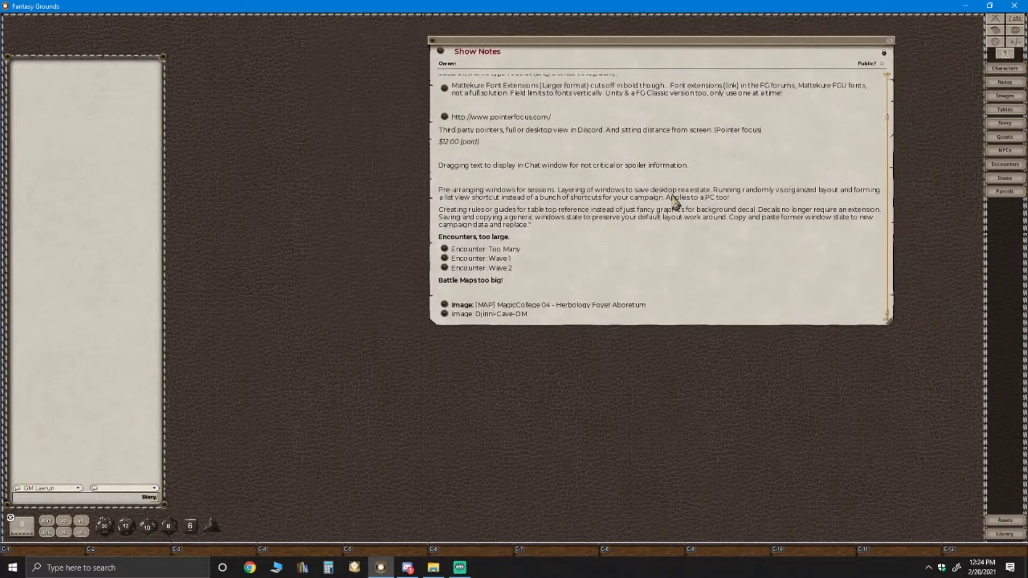
scroll(676, 204, "up", 2)
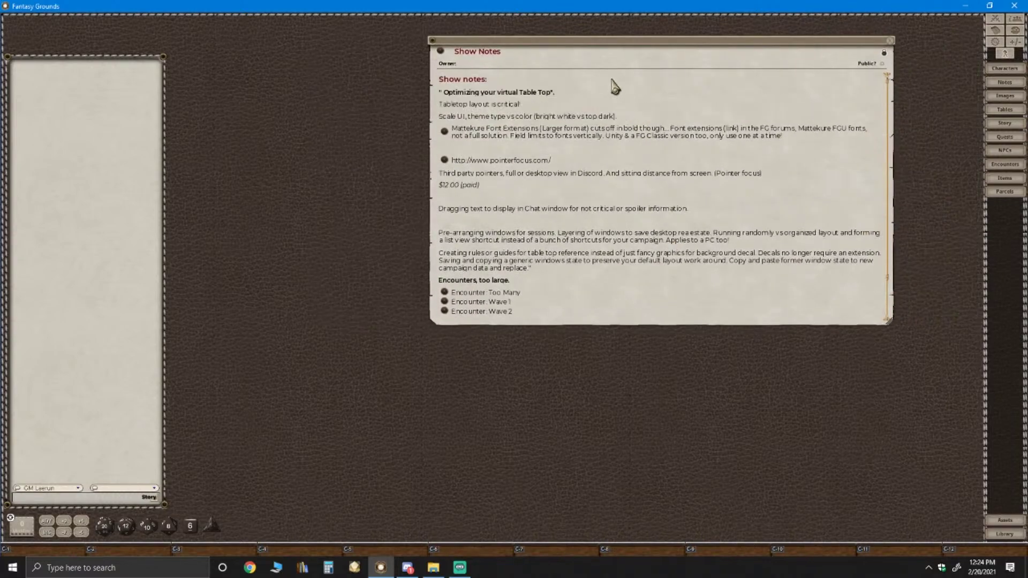
left_click_drag(588, 44, 598, 229)
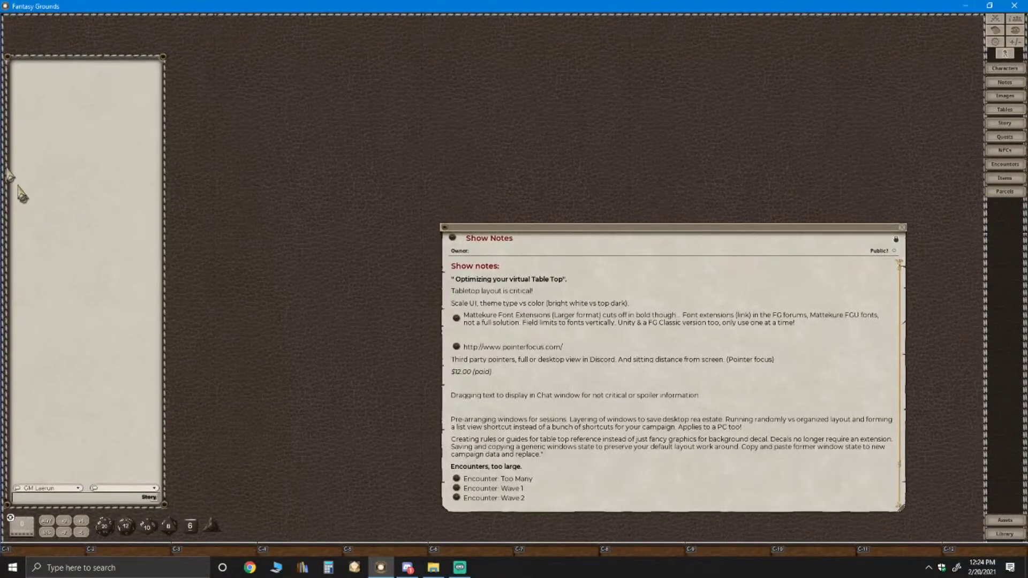
left_click(902, 236)
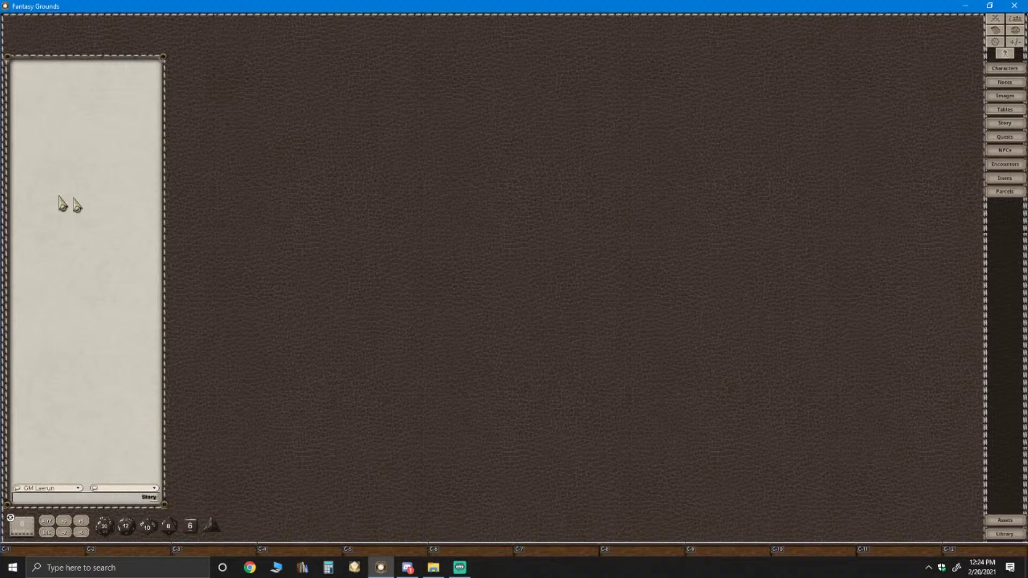
Find PointerFocus with a Windows search for "poin", launch it, and enable its pointer highlight and magnifier over the tabletop
right_click(46, 131)
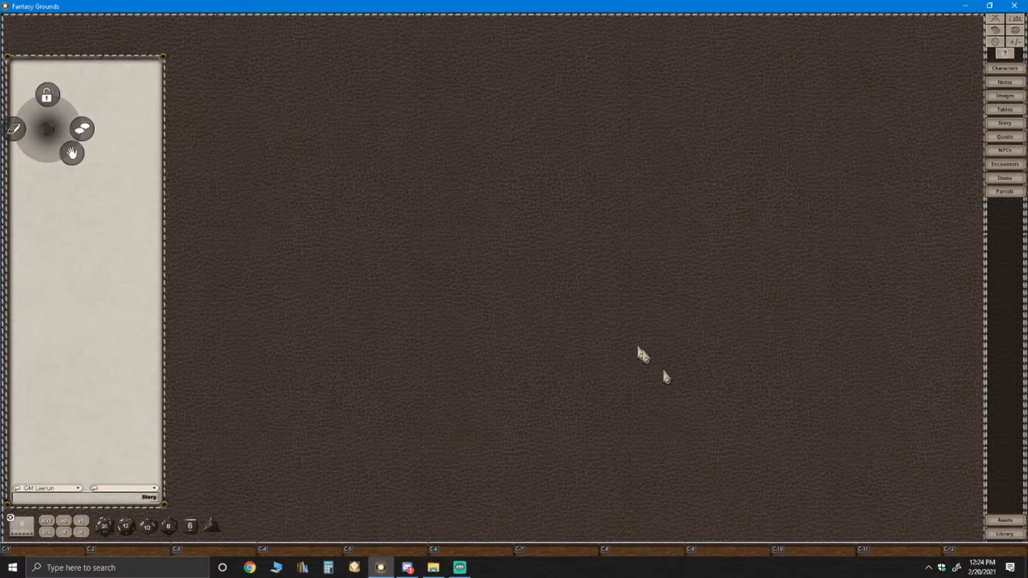
left_click(930, 568)
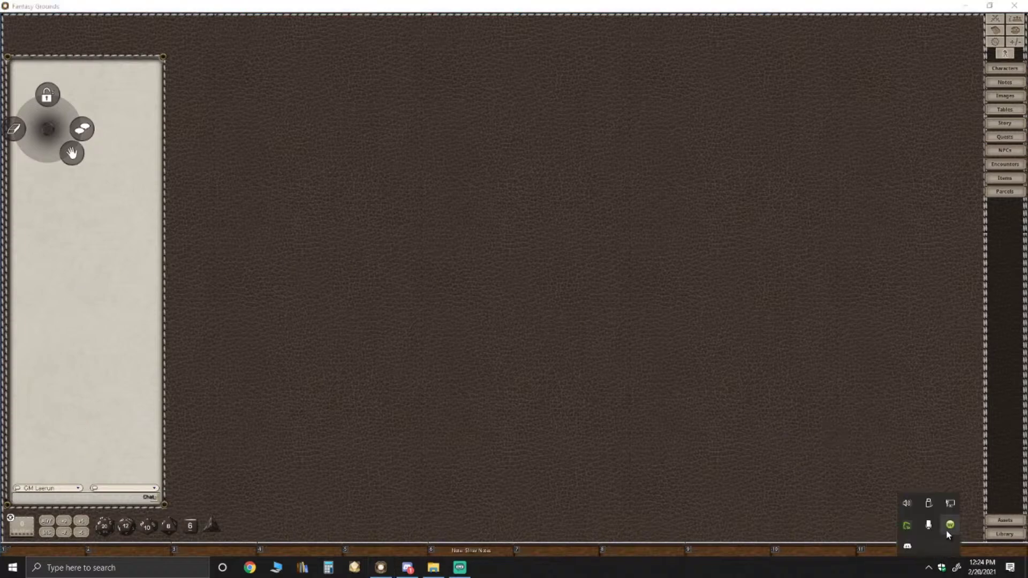
left_click(63, 568)
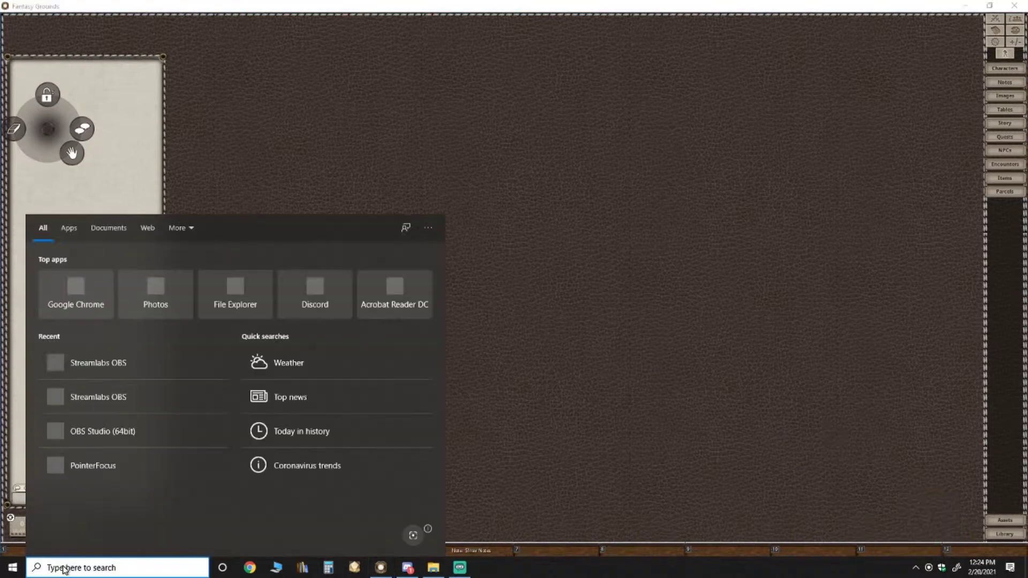
type("poin")
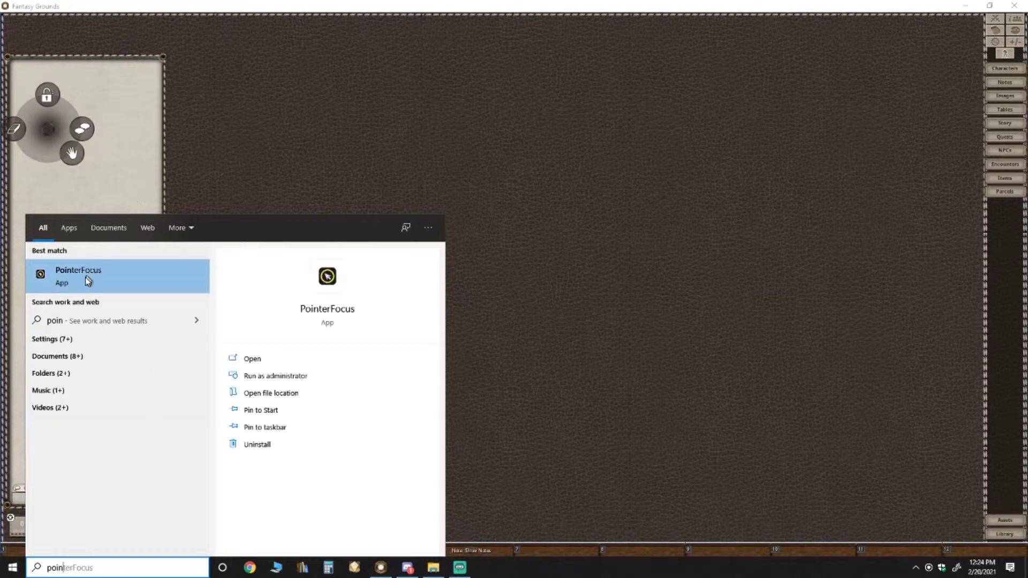
left_click(88, 277)
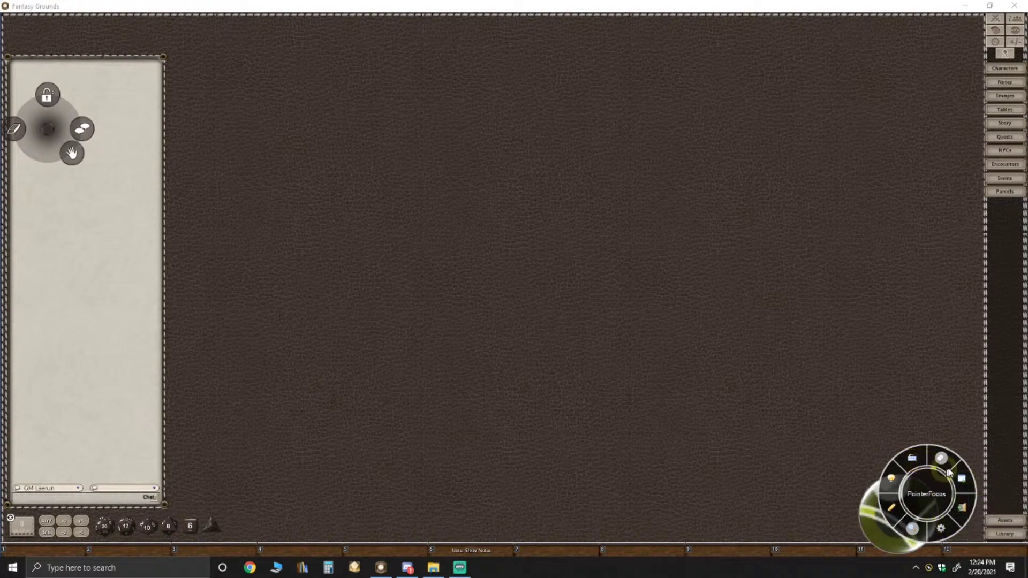
left_click(963, 515)
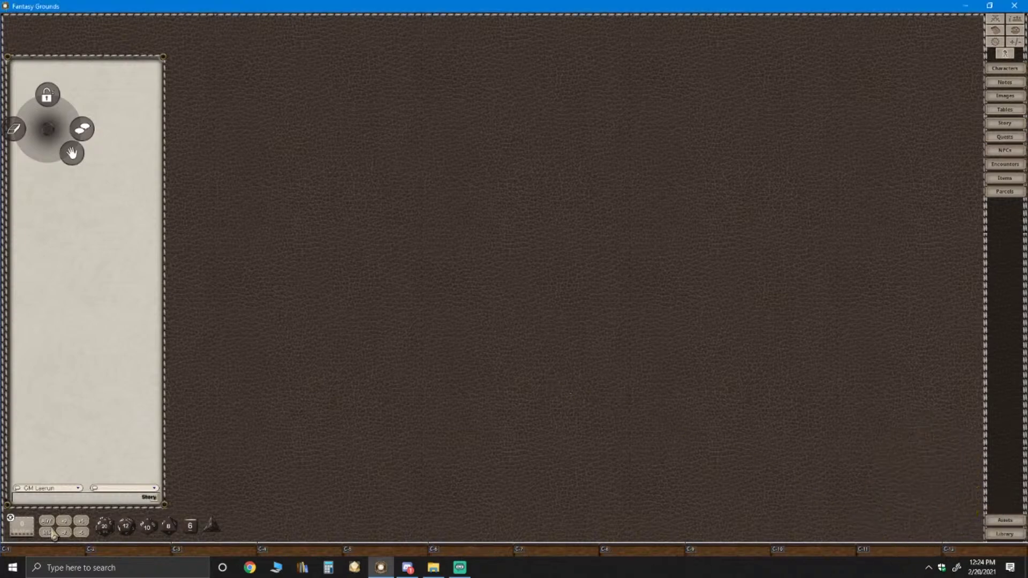
left_click(85, 568)
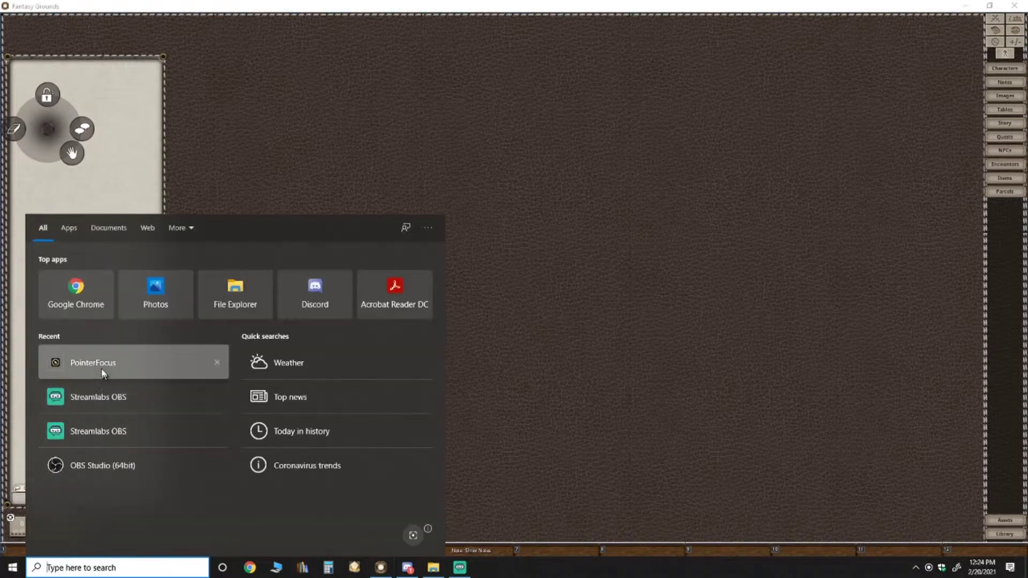
left_click(101, 365)
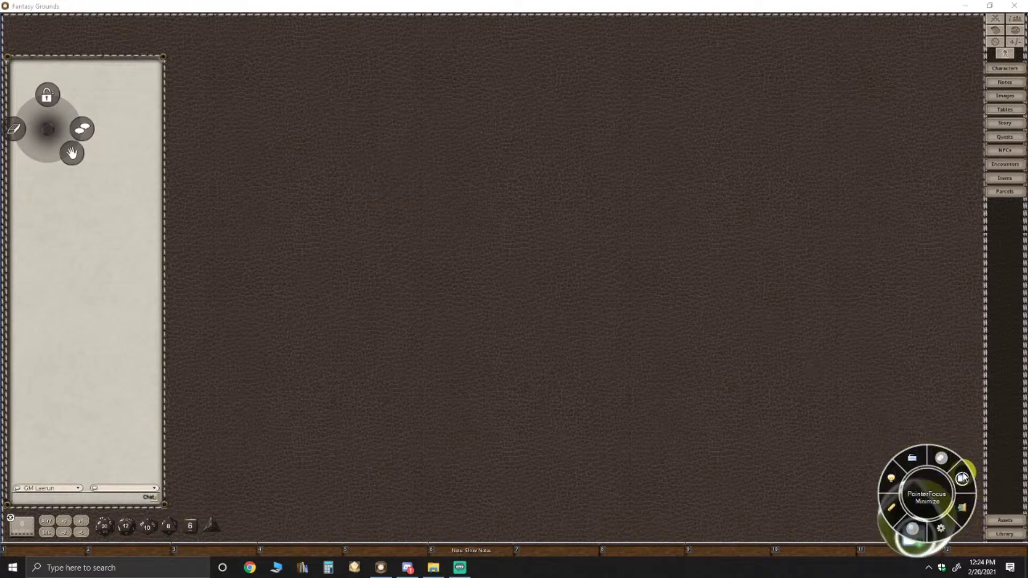
left_click(967, 527)
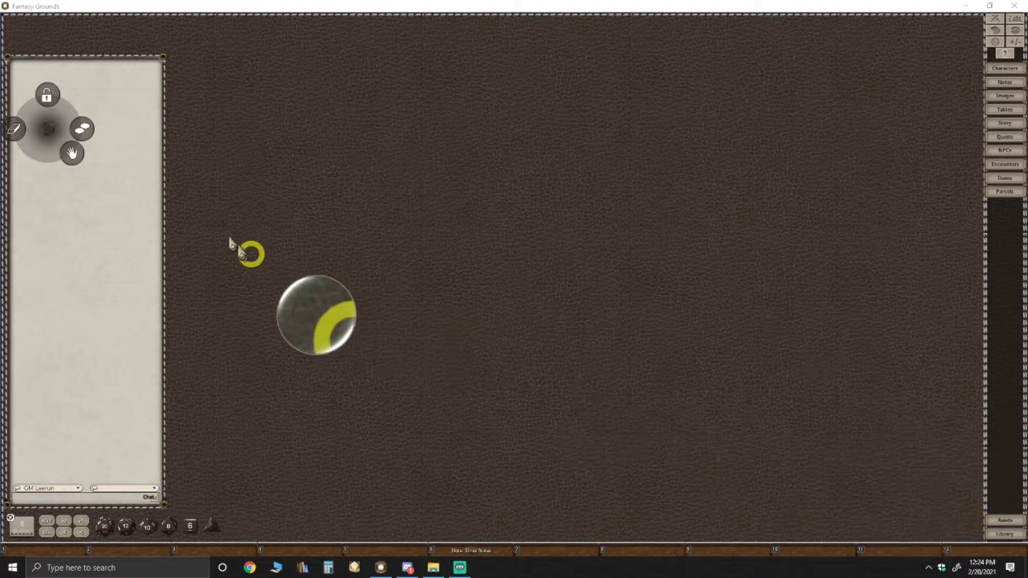
Unlock the chat window's position so it can be moved and resized
left_click(12, 130)
left_click(11, 130)
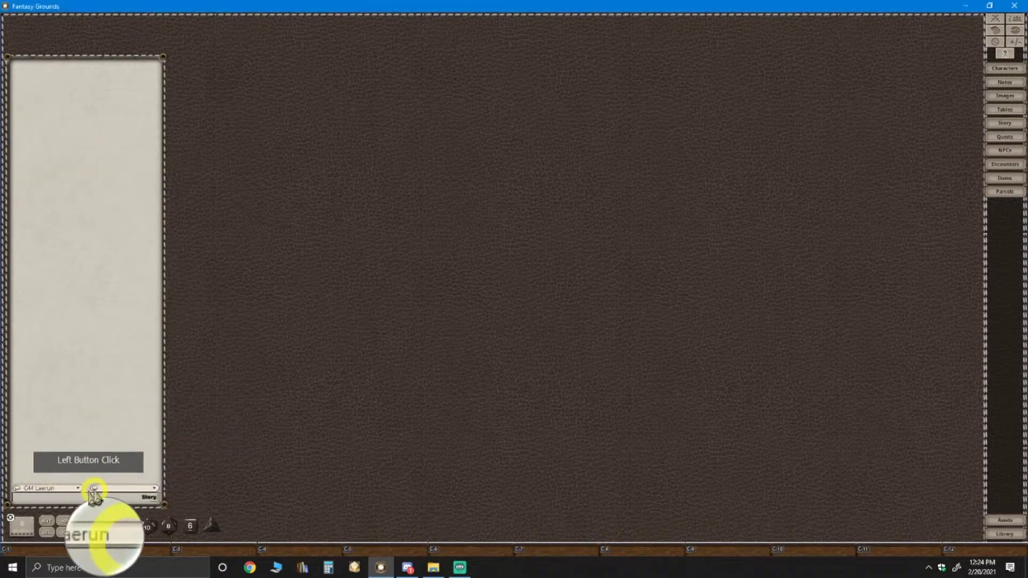
right_click(55, 156)
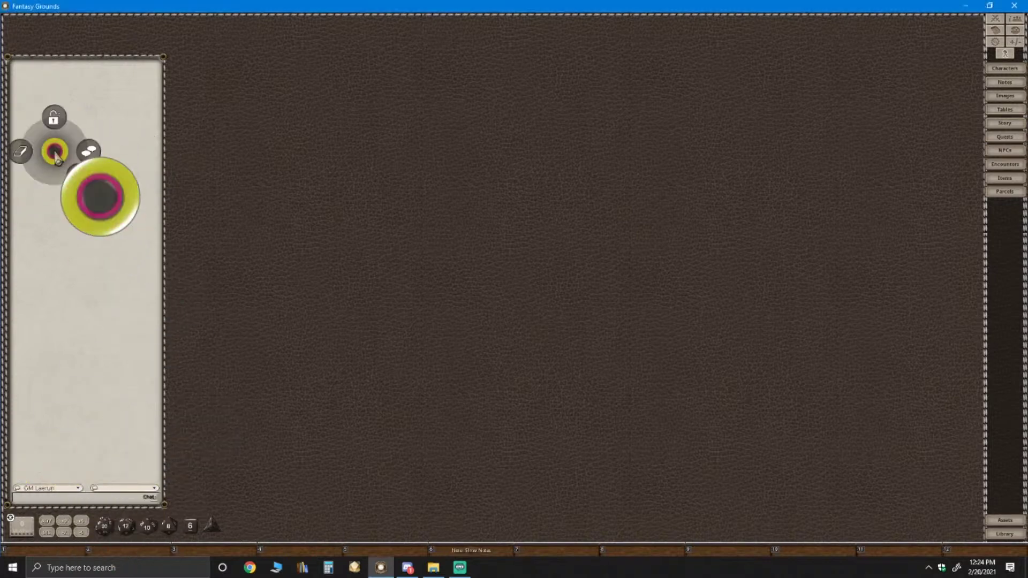
left_click(54, 121)
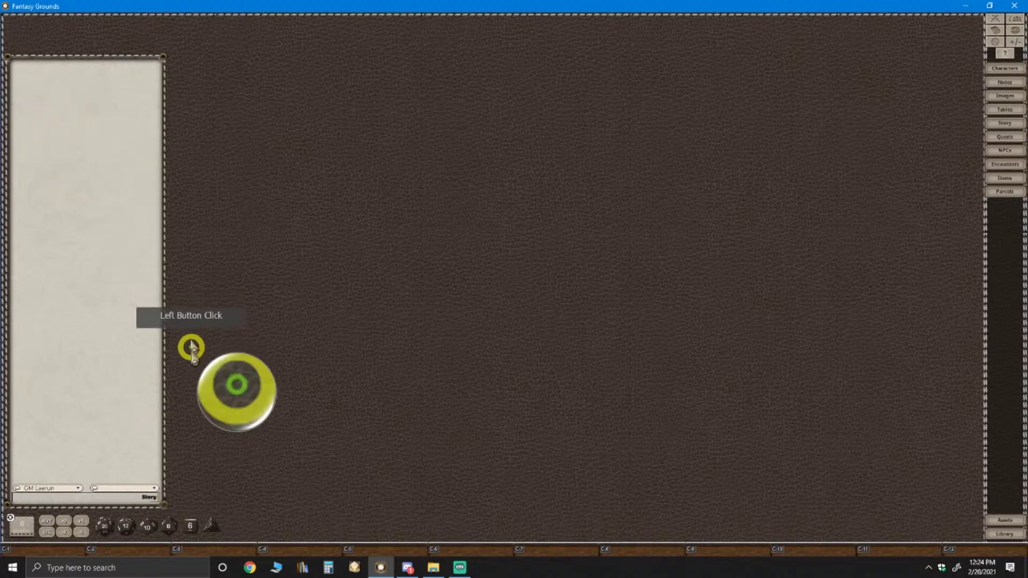
Resize the chat window to a wider, shorter shape and place it just above the dice in the tabletop's lower corner
left_click_drag(161, 505, 147, 302)
left_click_drag(49, 282, 252, 313)
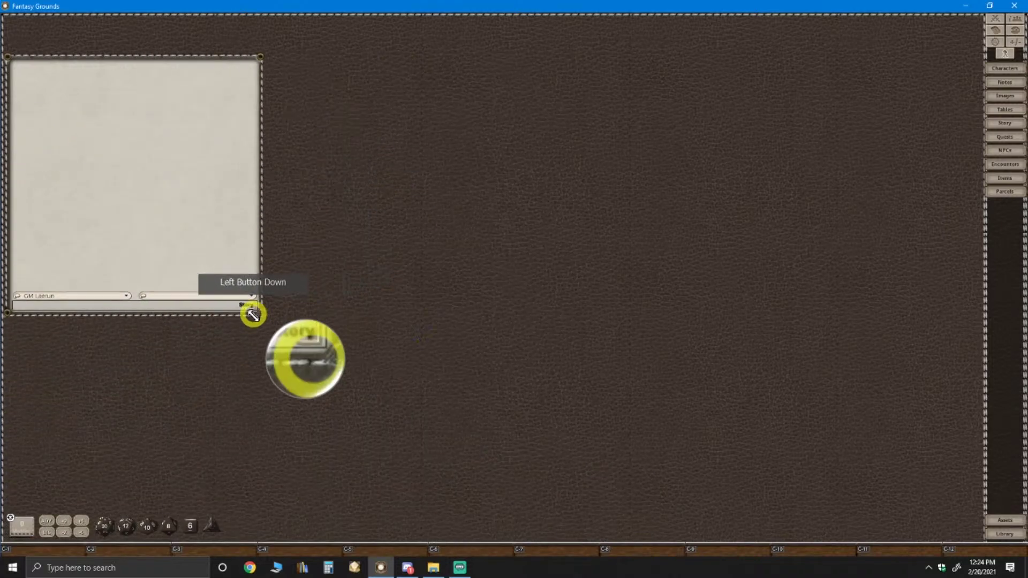
left_click_drag(181, 238, 142, 370)
left_click_drag(257, 416, 269, 416)
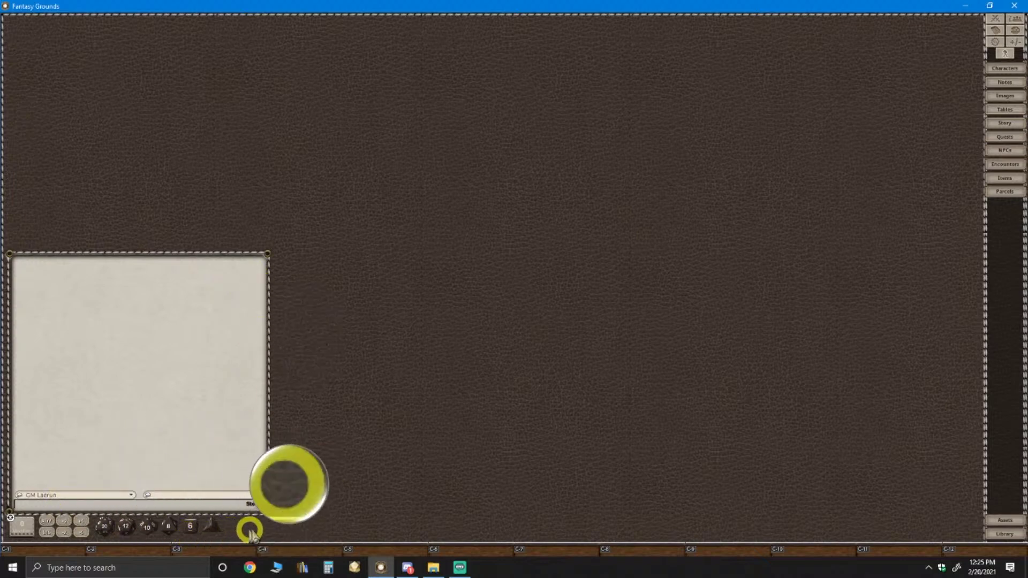
left_click_drag(268, 513, 266, 513)
left_click_drag(267, 511, 285, 529)
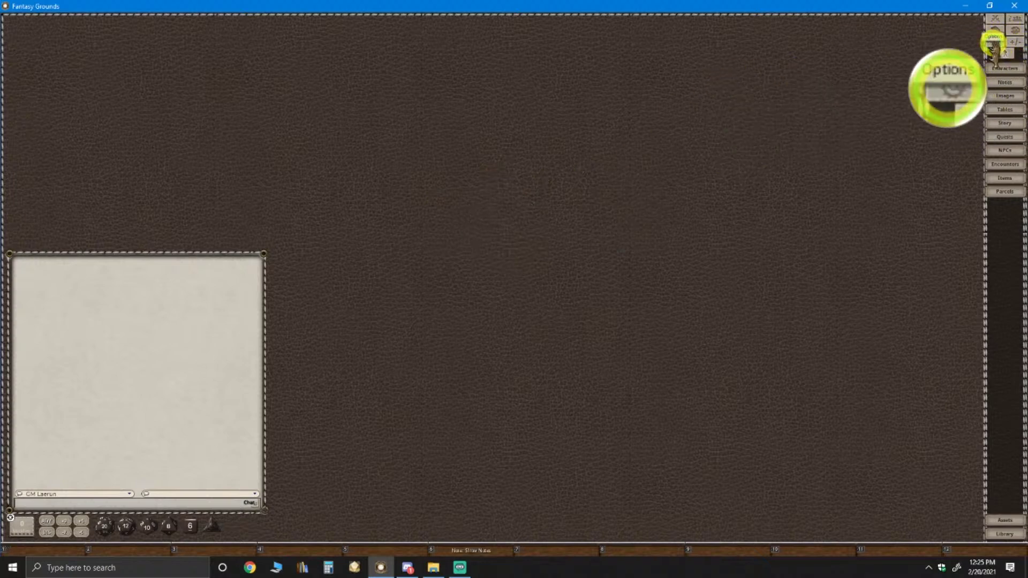
With the Game (GM) options open, roll a d20 into the chat window and set Chat: Show GM rolls to On
left_click(995, 47)
scroll(536, 290, "down", 5)
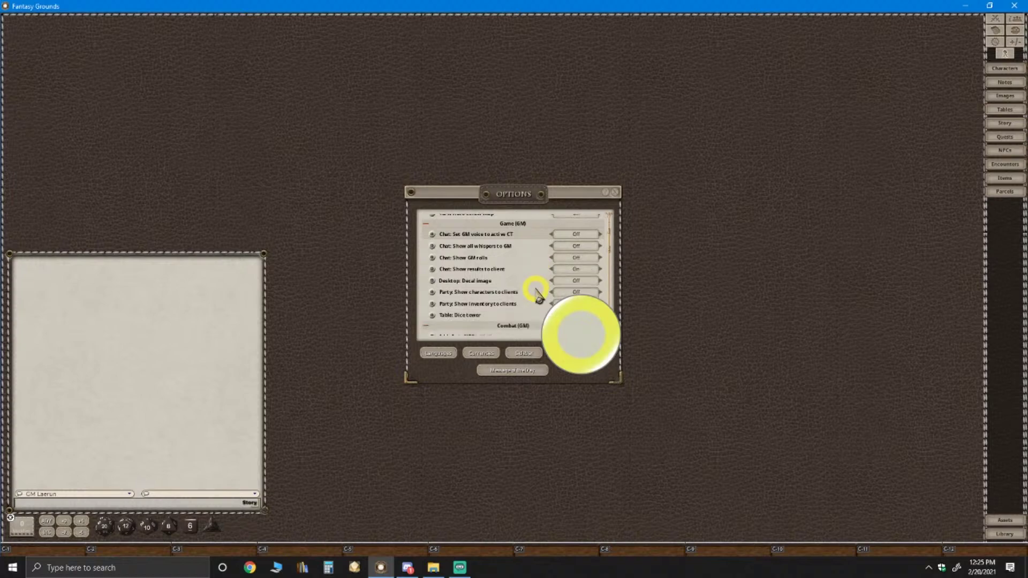
scroll(538, 294, "down", 1)
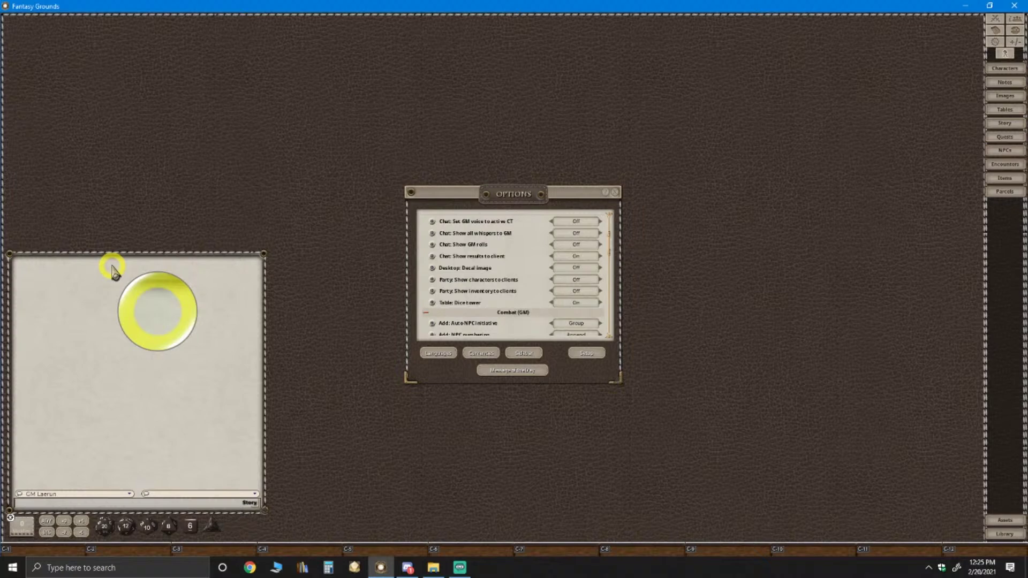
left_click(106, 527)
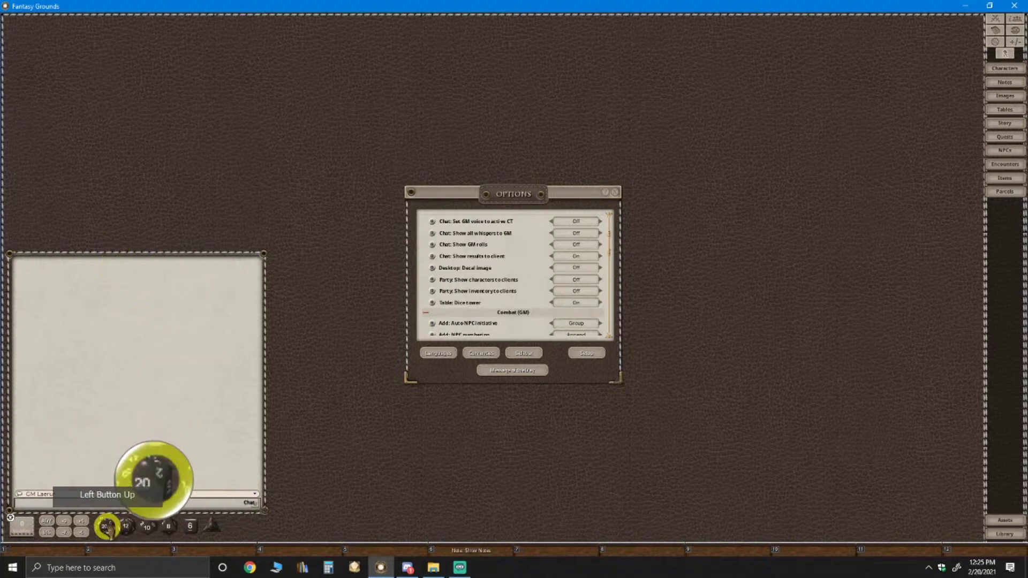
left_click_drag(105, 527, 259, 466)
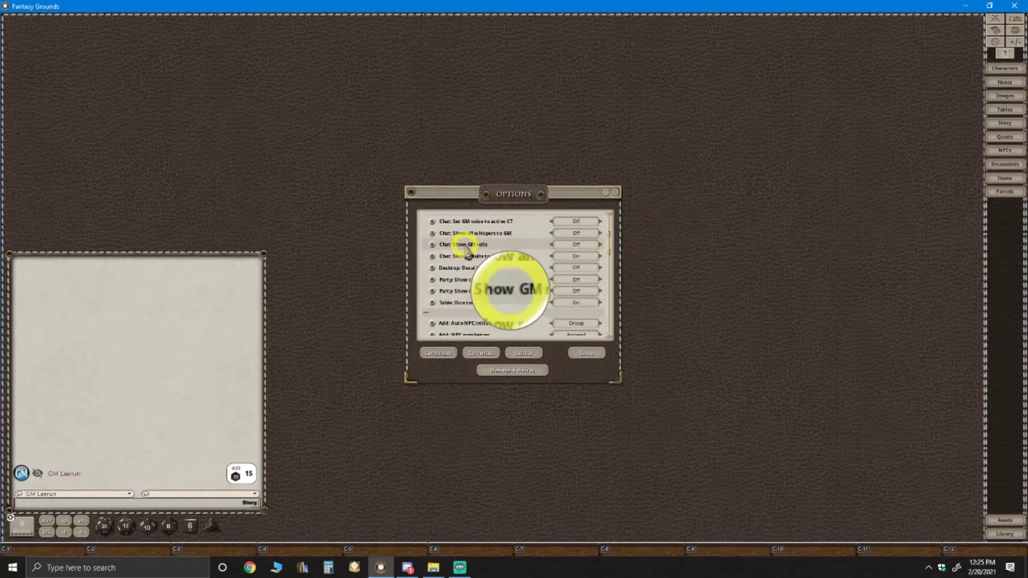
Unlock the dice tower, place it beside the dice row, and shift the chat window up to make room for it
left_click(942, 518)
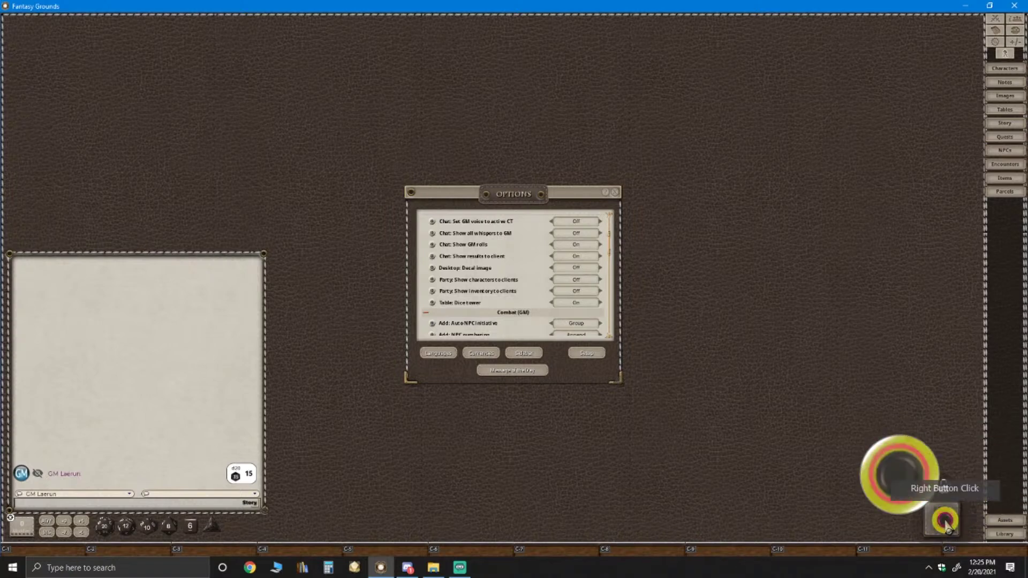
left_click(946, 491)
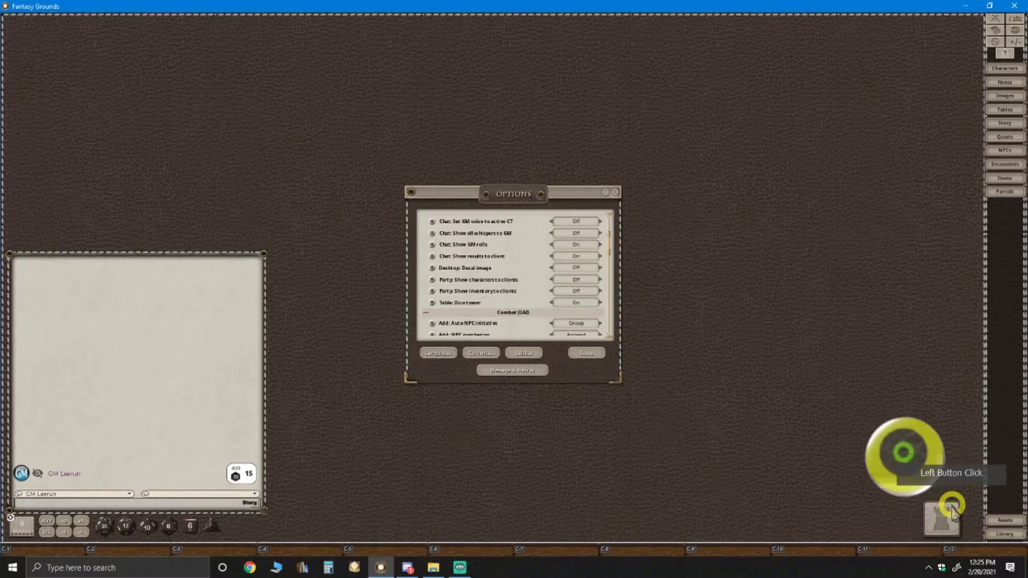
left_click_drag(941, 519, 265, 514)
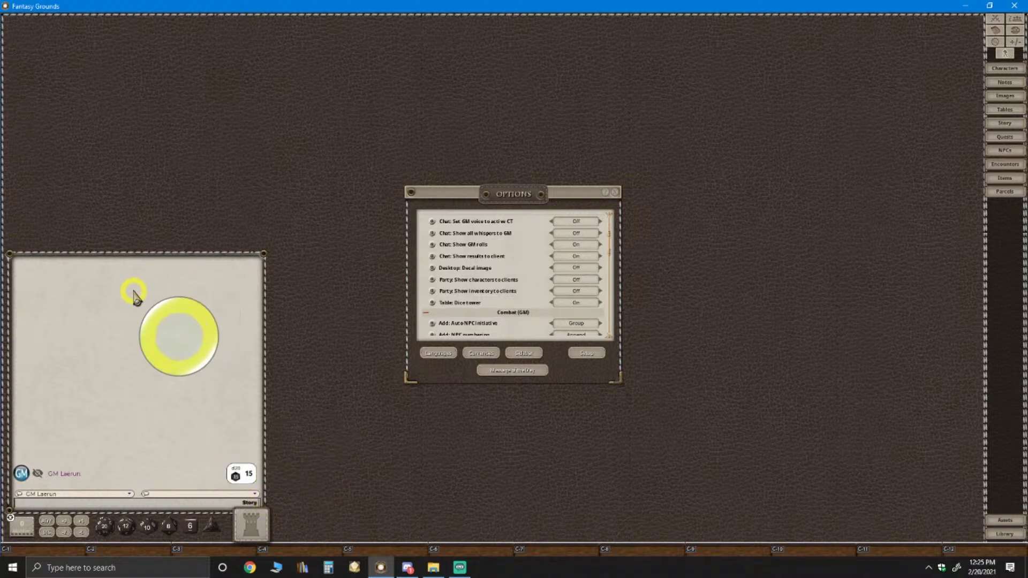
mouse_move(134, 294)
left_mouse_down()
mouse_move(138, 267)
mouse_move(136, 286)
left_mouse_up()
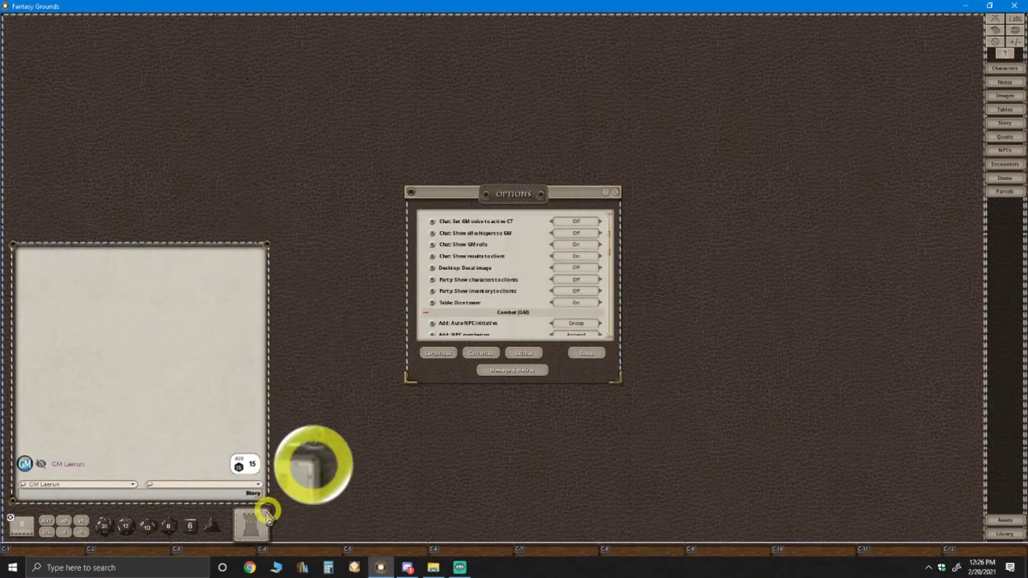
left_click_drag(253, 526, 659, 262)
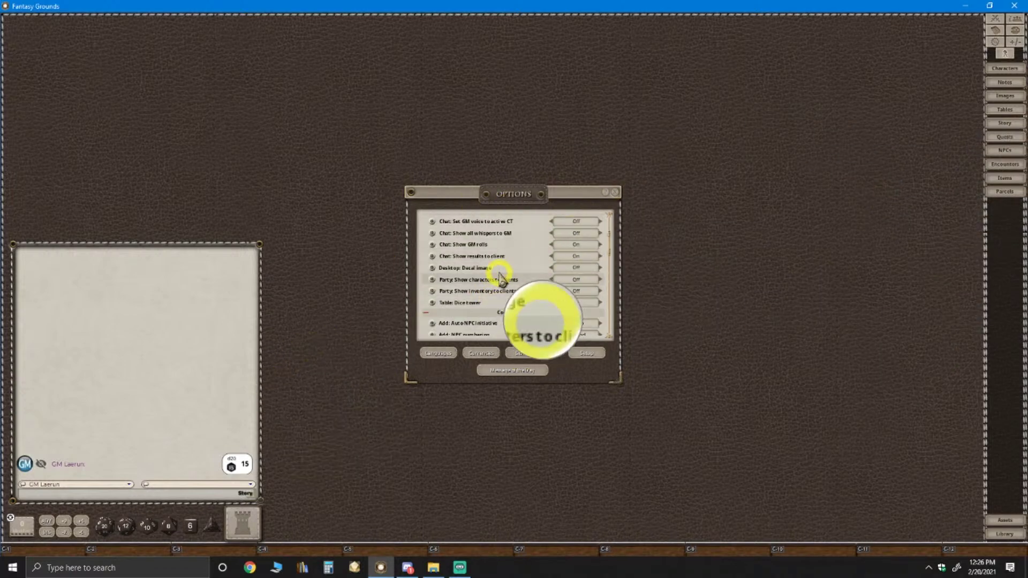
Browse down to the Combat (GM) options and close the Options window
scroll(506, 294, "down", 2)
scroll(508, 298, "down", 1)
left_click(616, 192)
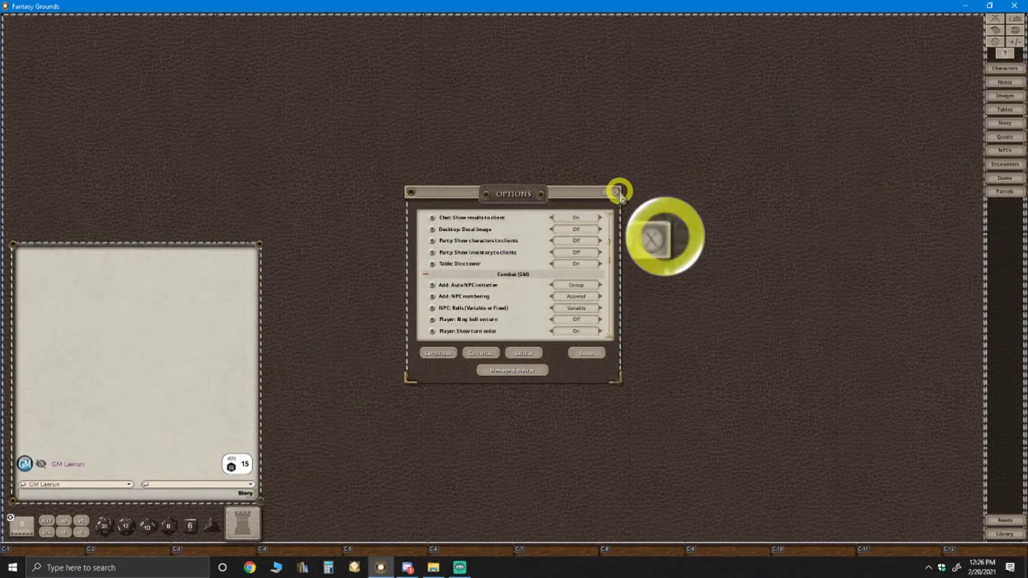
Lock the positions of the chat window and the dice tower, and check that the tower cannot be moved
left_click(109, 339)
right_click(114, 339)
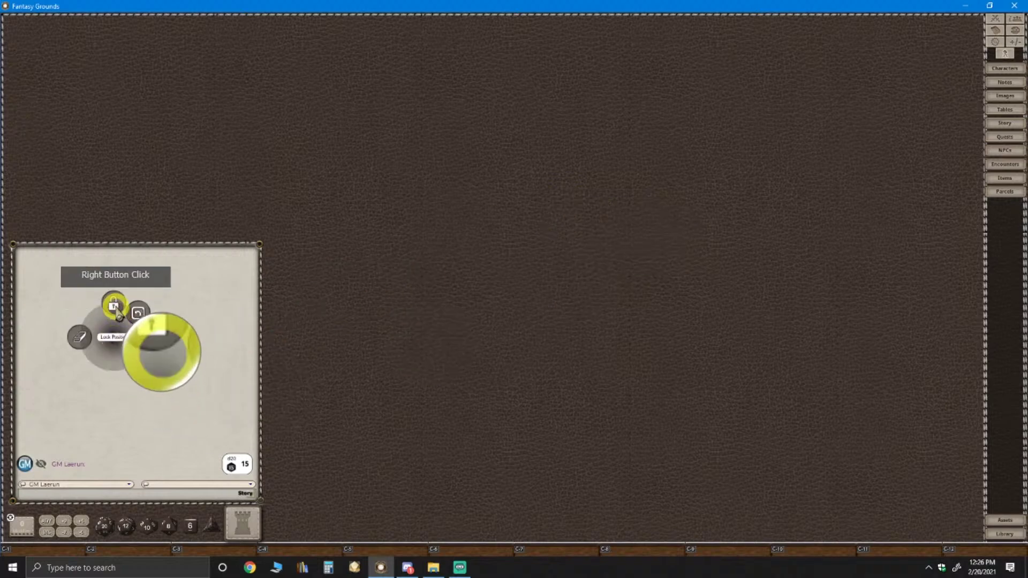
left_click(114, 338)
right_click(249, 517)
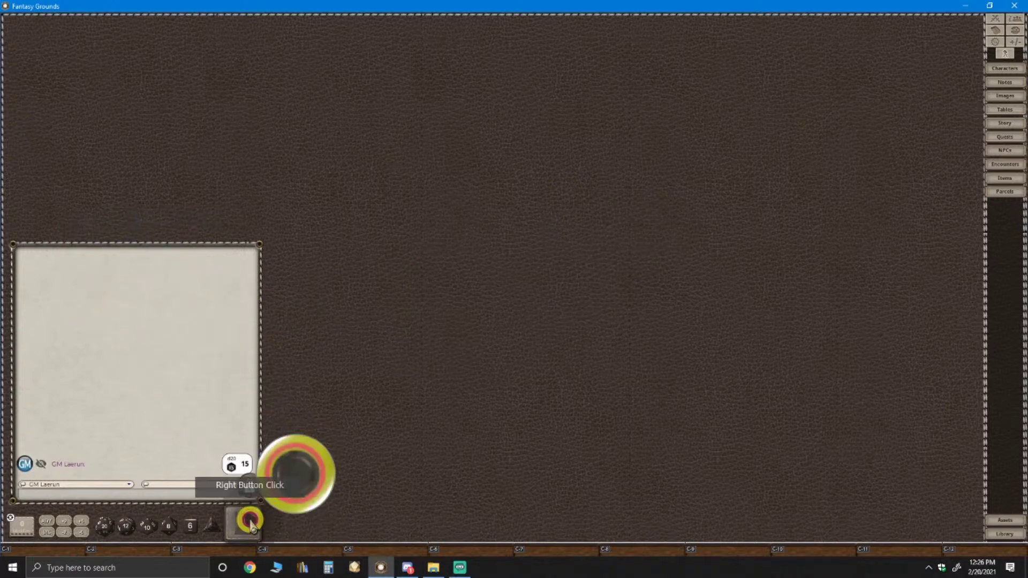
left_click(240, 536)
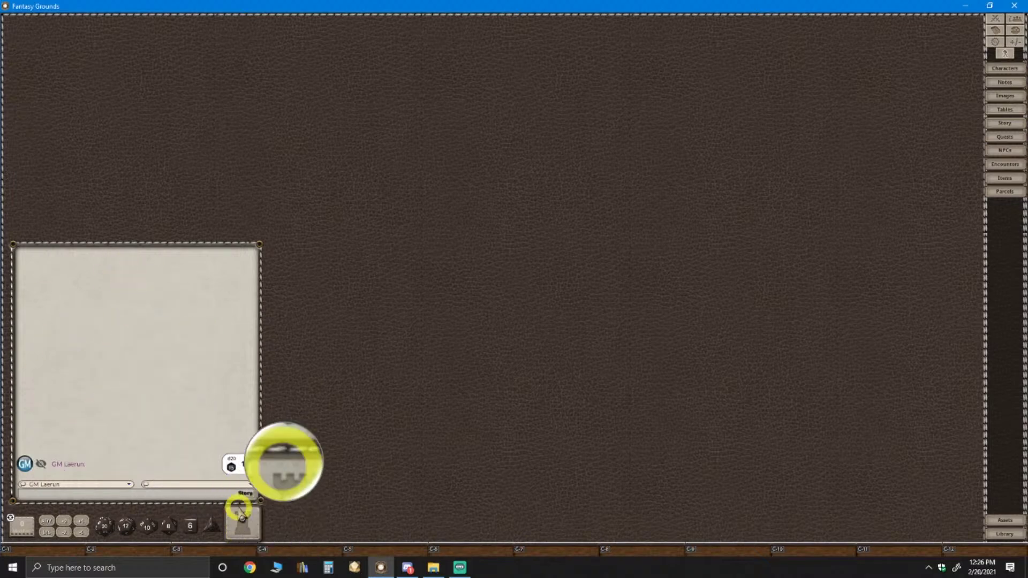
left_click_drag(242, 533, 291, 370)
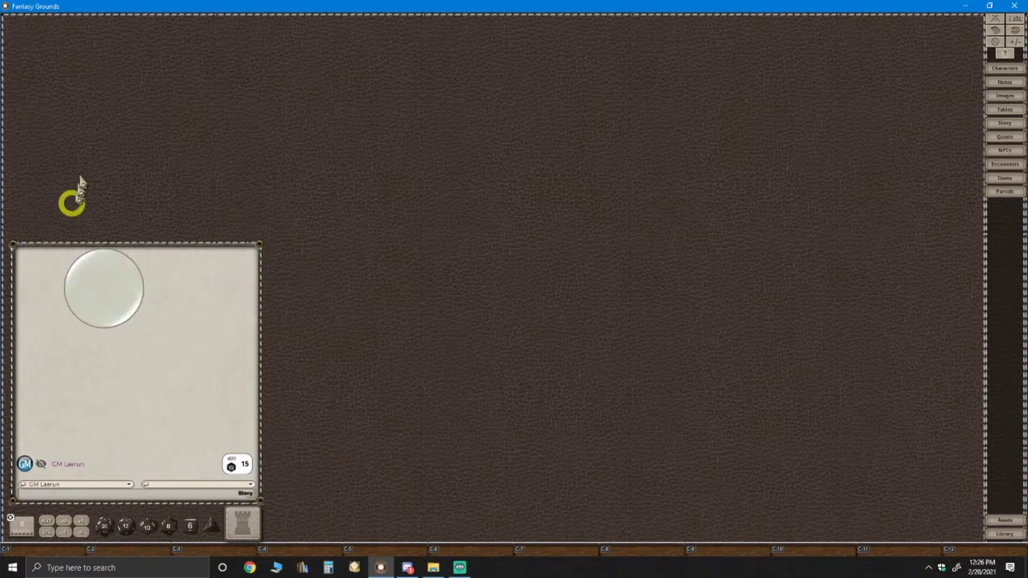
Open the Combat Tracker, reposition it above the chat window, and extend its height down over the chat's upper half
key("ctrl")
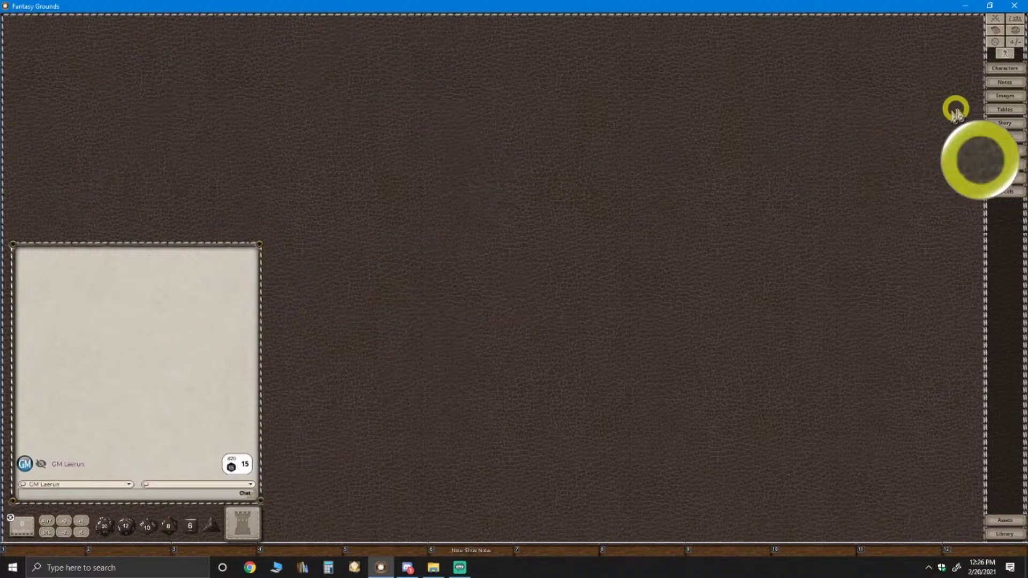
left_click(1001, 25)
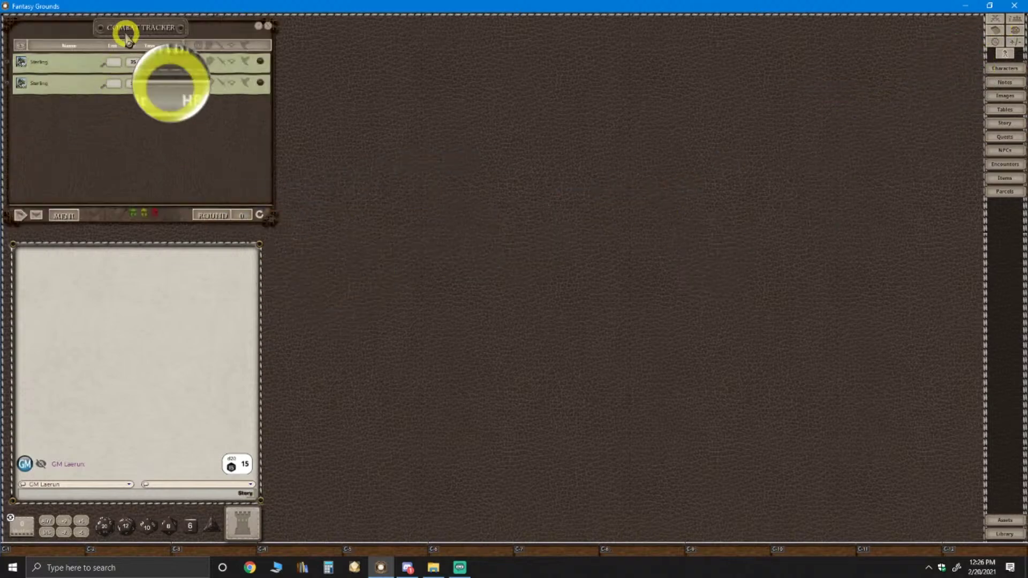
mouse_move(125, 32)
left_mouse_down()
mouse_move(125, 46)
mouse_move(120, 18)
mouse_move(131, 34)
mouse_move(119, 40)
mouse_move(131, 51)
mouse_move(121, 49)
left_mouse_up()
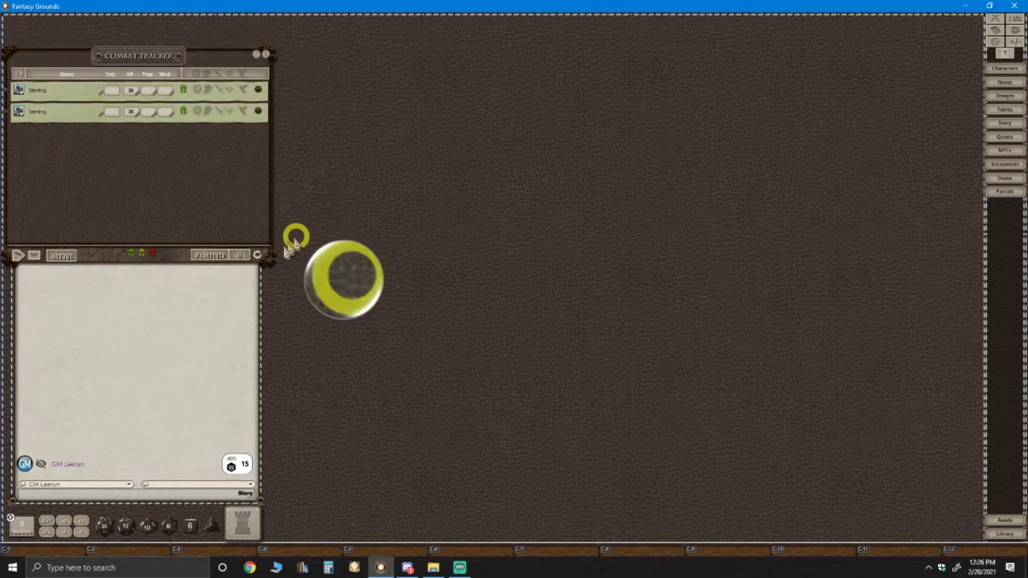
left_click_drag(269, 261, 245, 369)
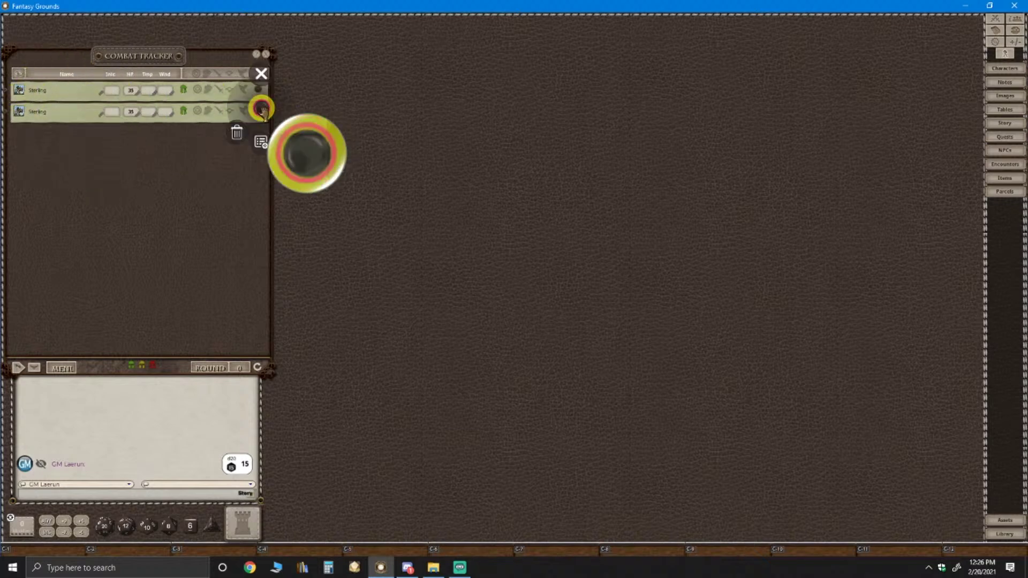
Delete the duplicate second combatant from the Combat Tracker and open the remaining combatant's character sheet
left_click(237, 133)
left_click(207, 140)
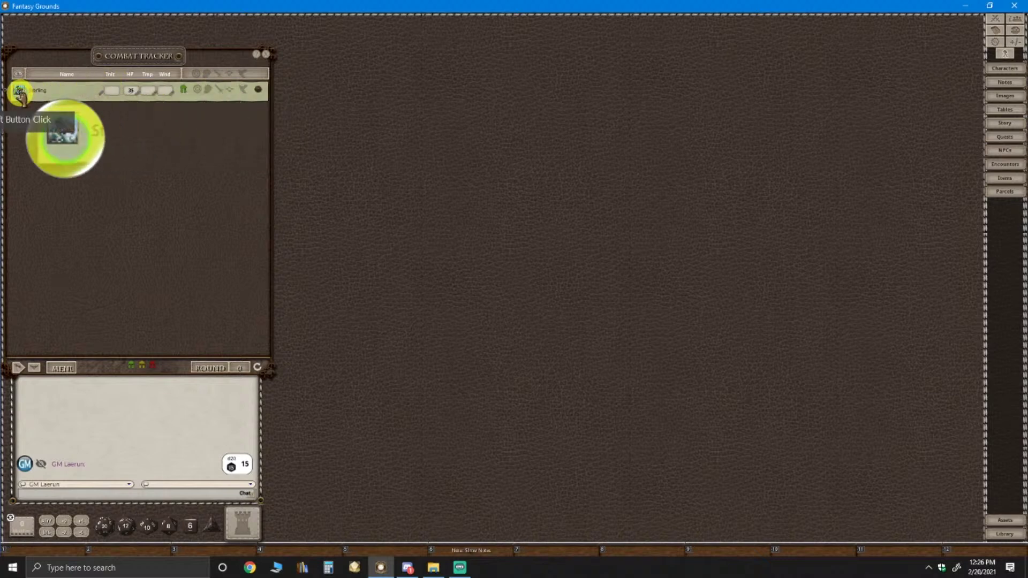
left_click(259, 89)
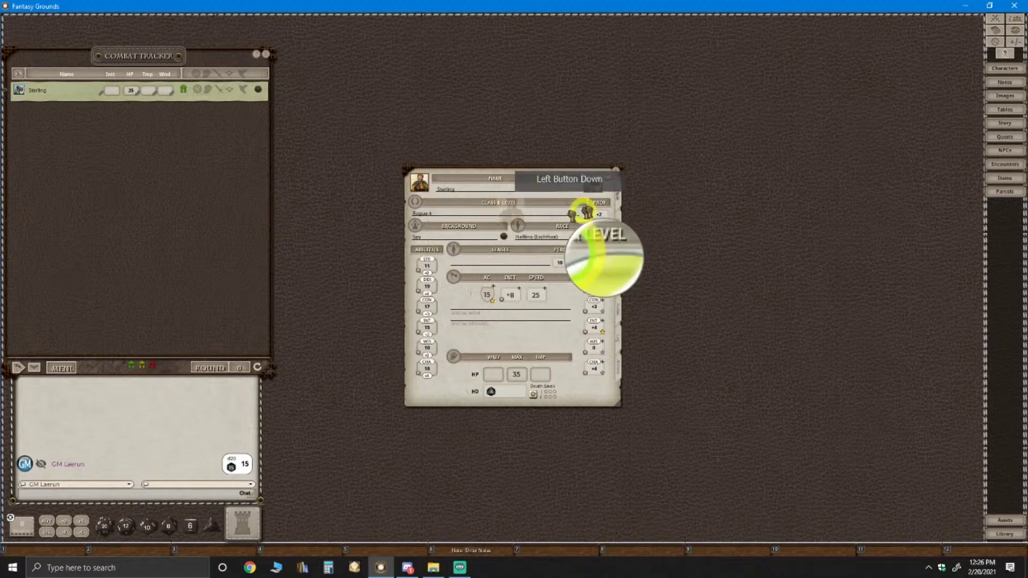
Delete Sterling's entry from the Combat Tracker, re-add the character from the open character sheet, and close the sheet
mouse_move(599, 181)
left_mouse_down()
mouse_move(466, 229)
mouse_move(278, 101)
left_mouse_up()
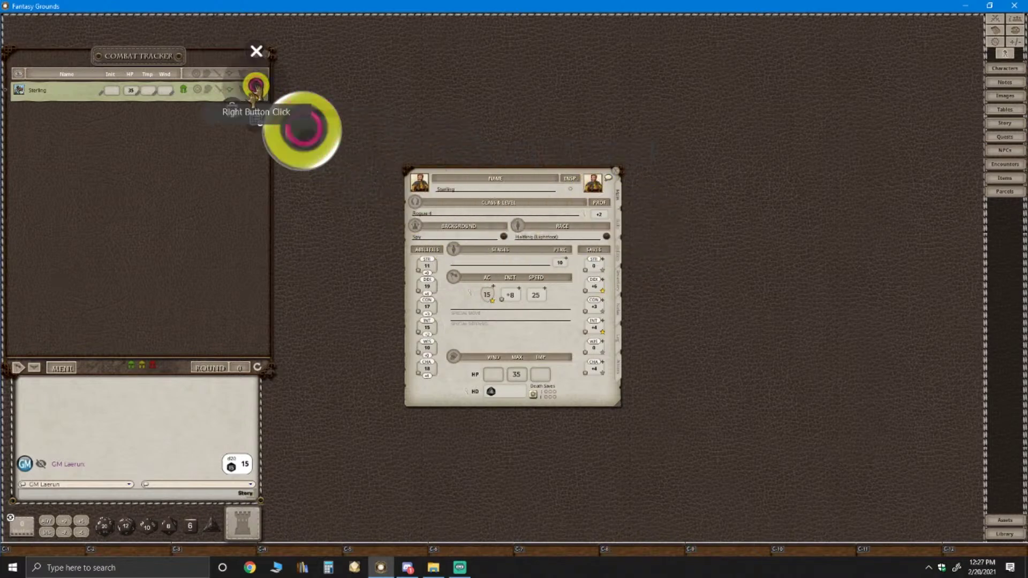
left_click(244, 160)
left_click(234, 156)
left_click(446, 199)
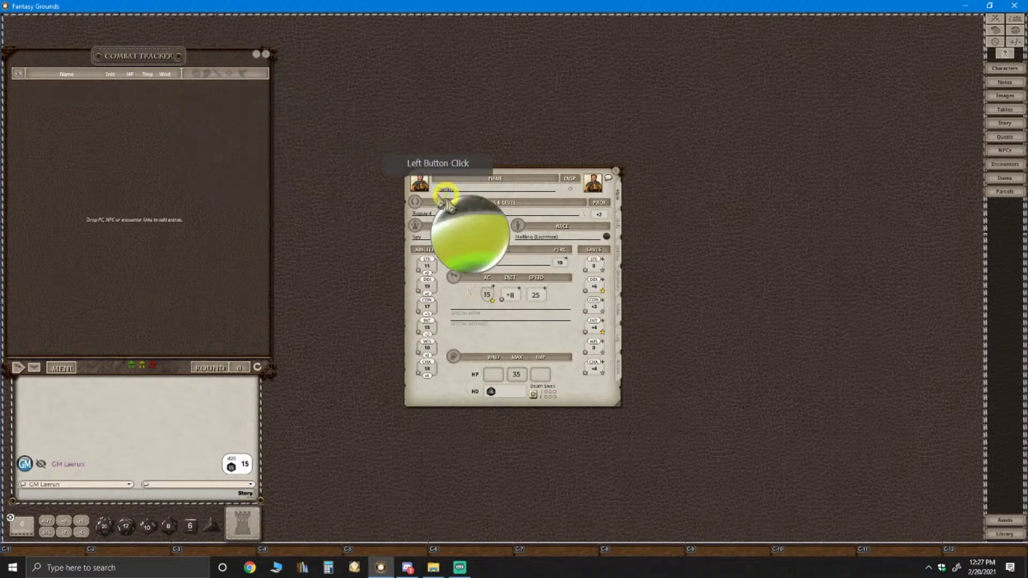
left_click_drag(446, 200, 54, 99)
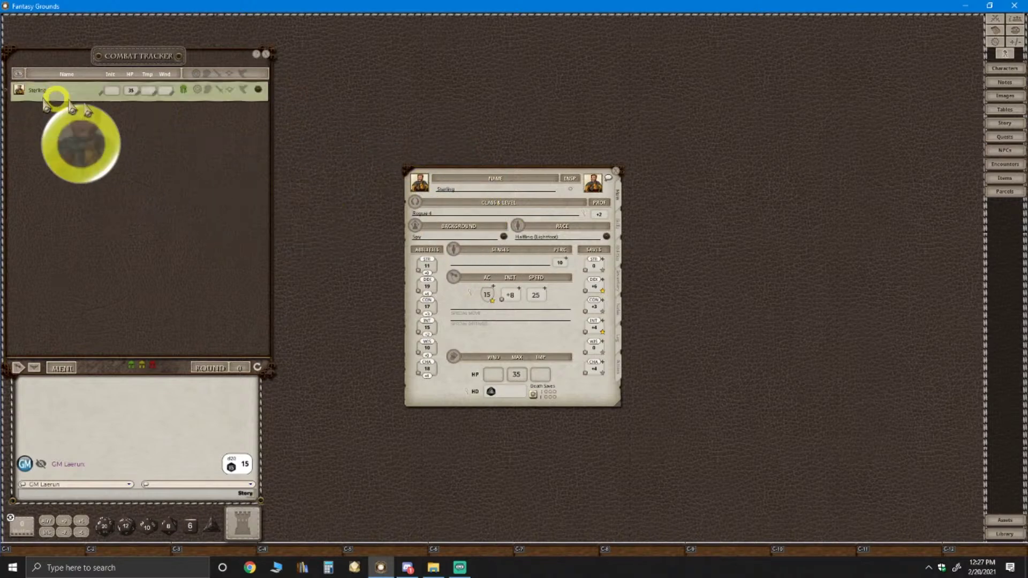
left_click(619, 174)
Add the level 3 character from the character list to the Combat Tracker and check its character sheet
left_click(1016, 48)
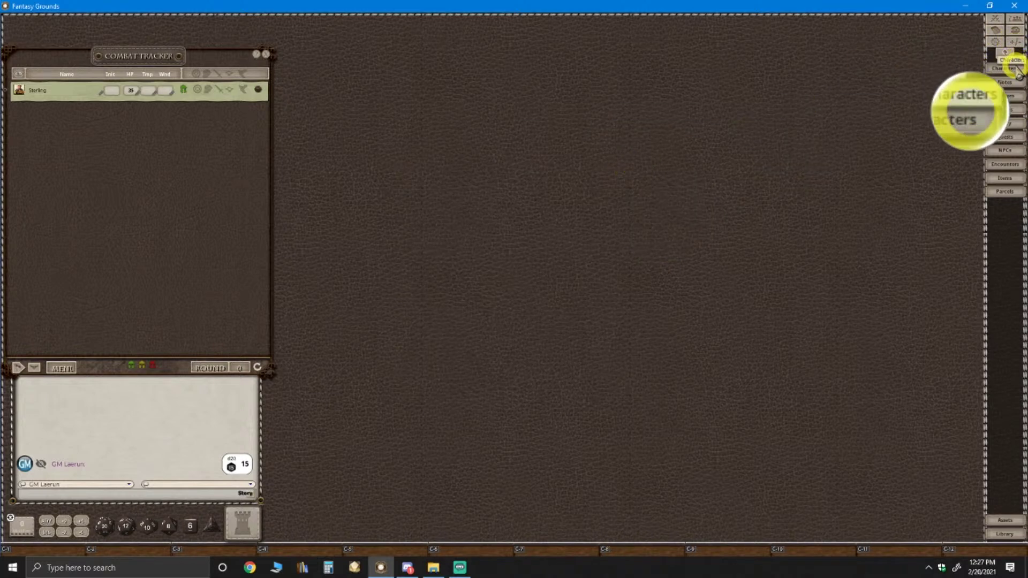
left_click(1016, 73)
left_click(535, 254)
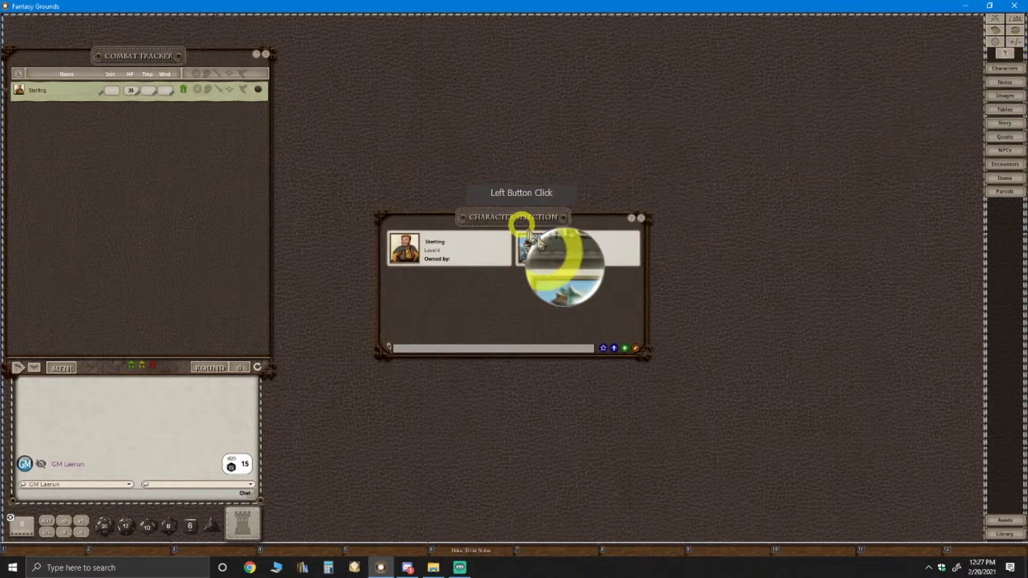
left_click_drag(535, 254, 51, 126)
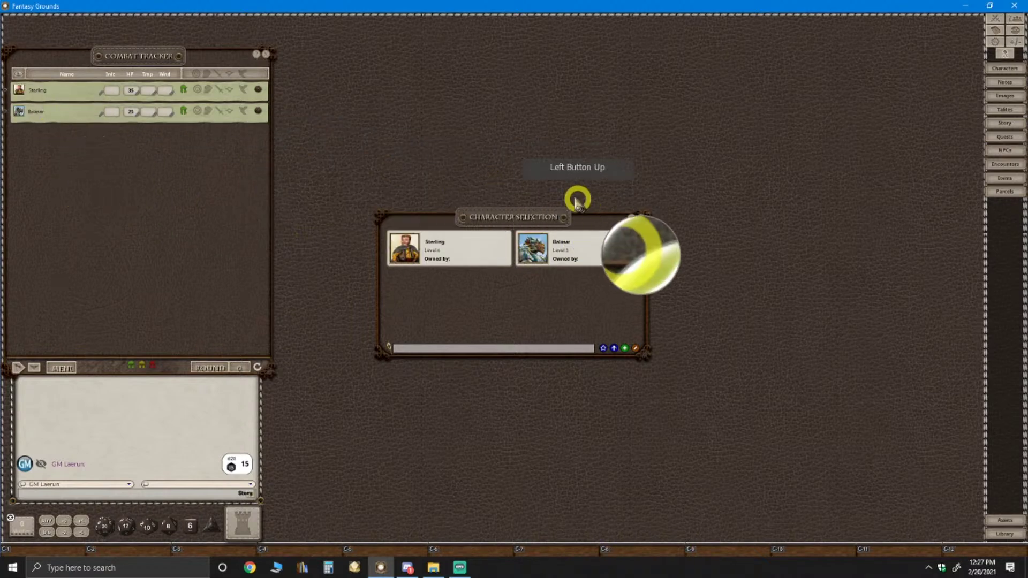
left_click(642, 219)
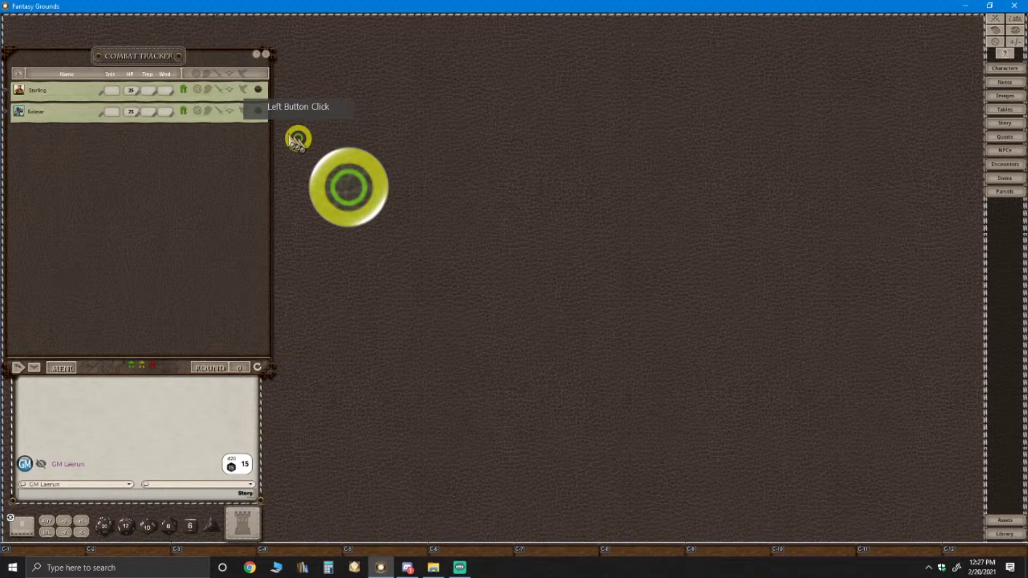
left_click(258, 114)
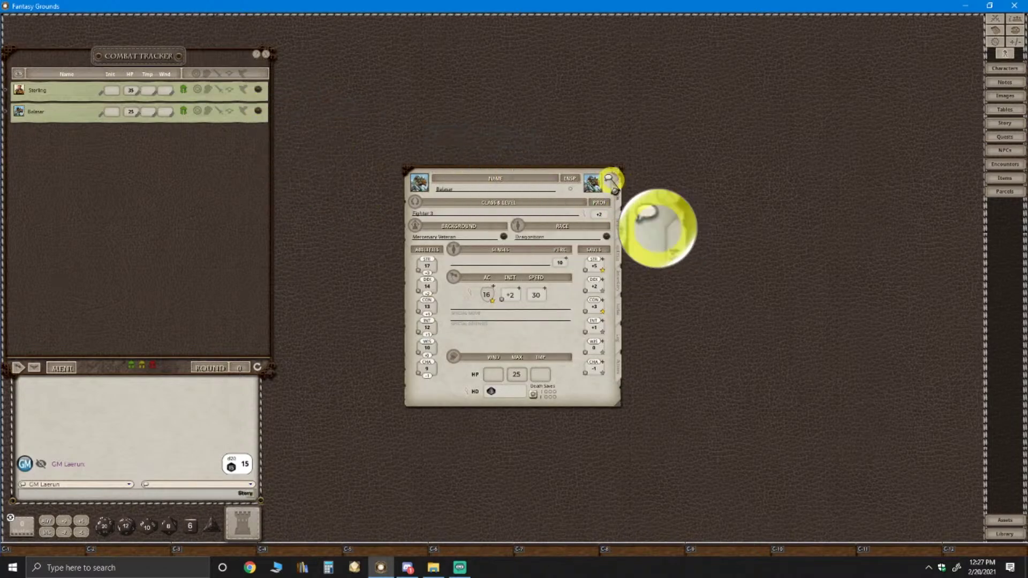
left_click(613, 175)
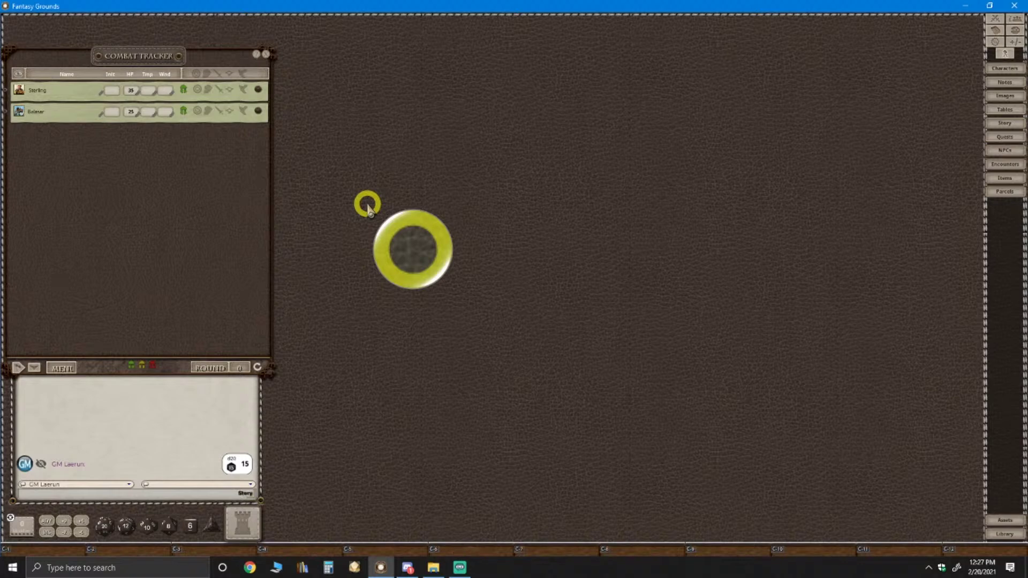
Unlock and widen the chat window to match the Combat Tracker's width, and shorten the tracker slightly
right_click(172, 403)
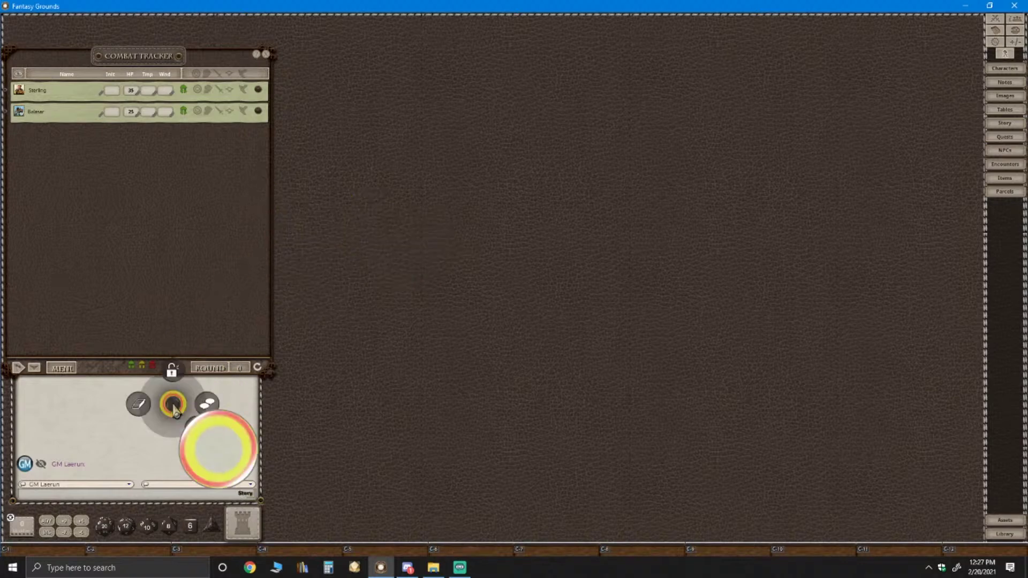
left_click(278, 414)
left_click_drag(262, 414, 270, 419)
left_click(268, 519)
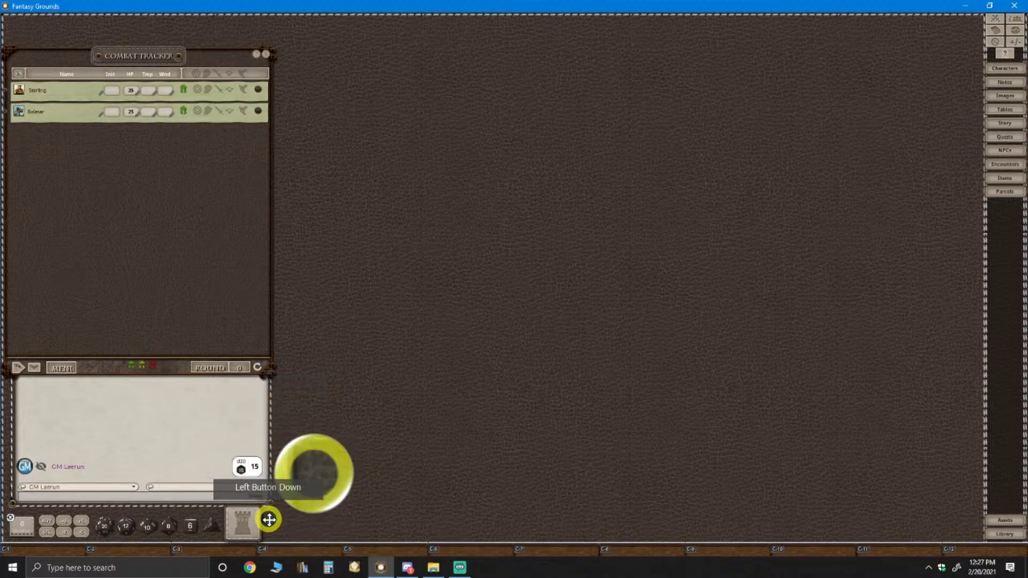
mouse_move(269, 519)
left_mouse_down()
mouse_move(285, 490)
mouse_move(269, 501)
left_mouse_up()
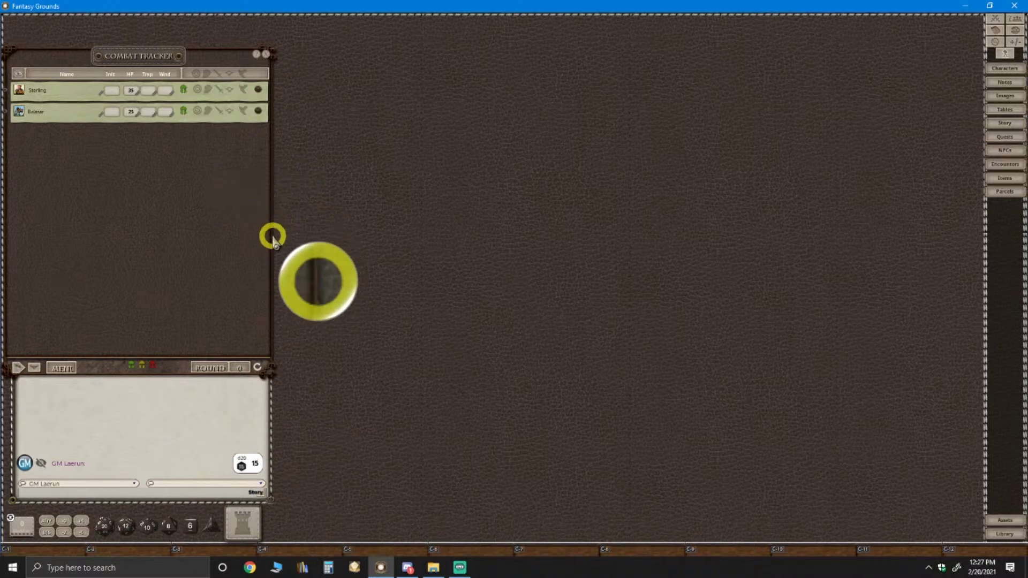
left_click_drag(271, 236, 291, 213)
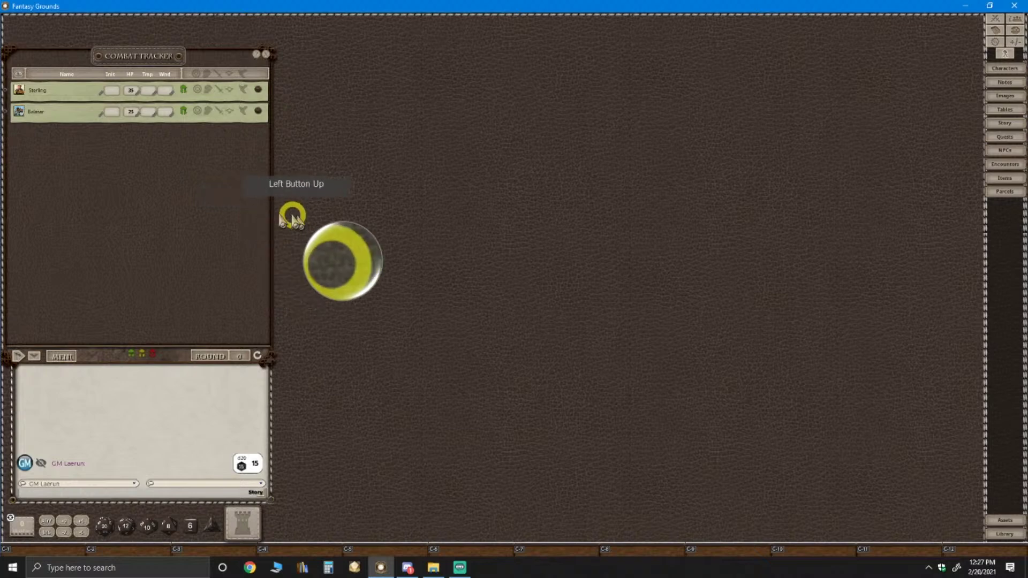
Unlock the dice tower and move it into line with the widened chat window's outer edge
left_click(262, 528)
right_click(242, 521)
left_click(246, 520)
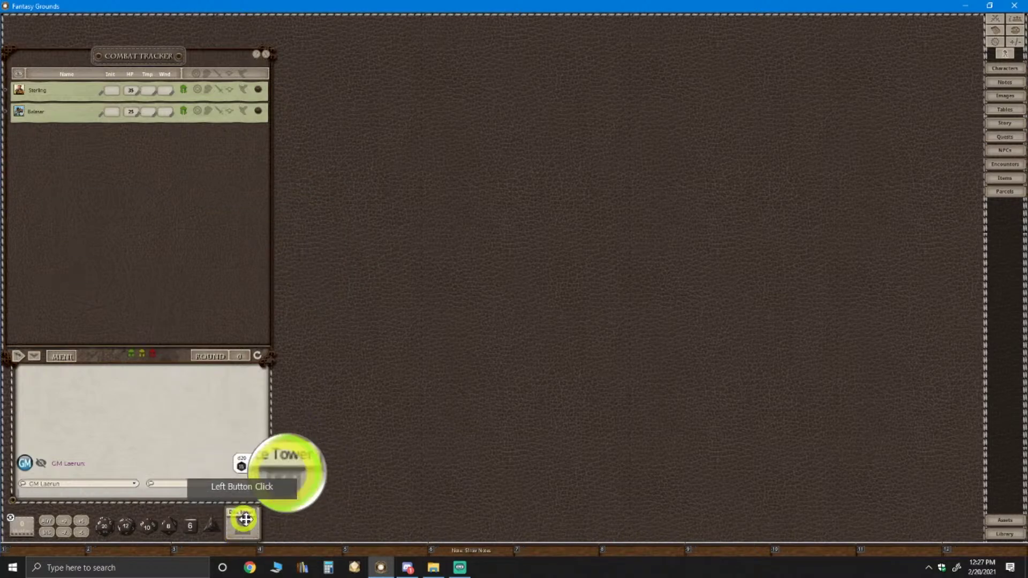
left_click_drag(254, 520, 294, 190)
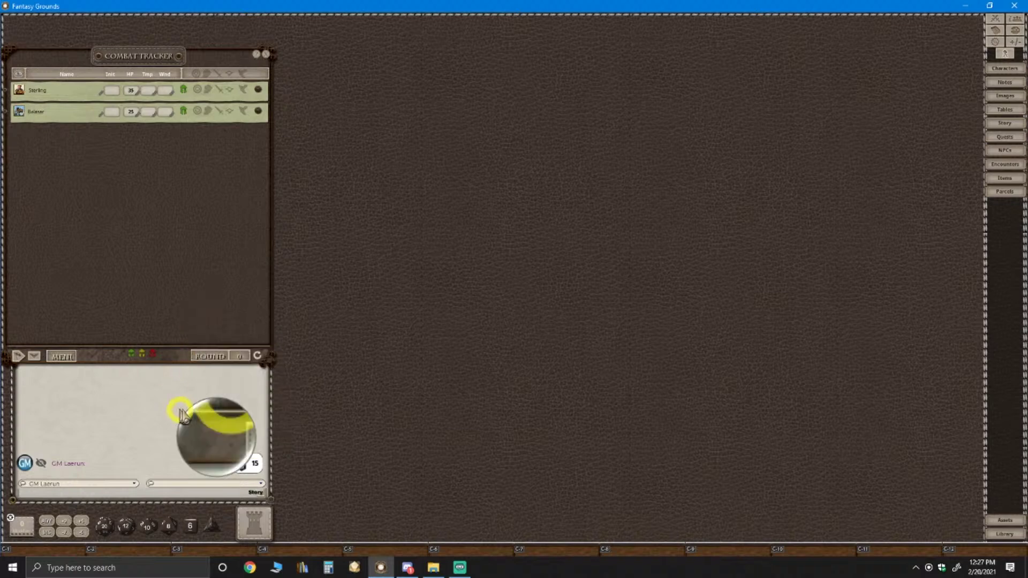
Lock the chat window and the dice tower in their adjusted positions
right_click(218, 414)
left_click(224, 401)
left_click(272, 443)
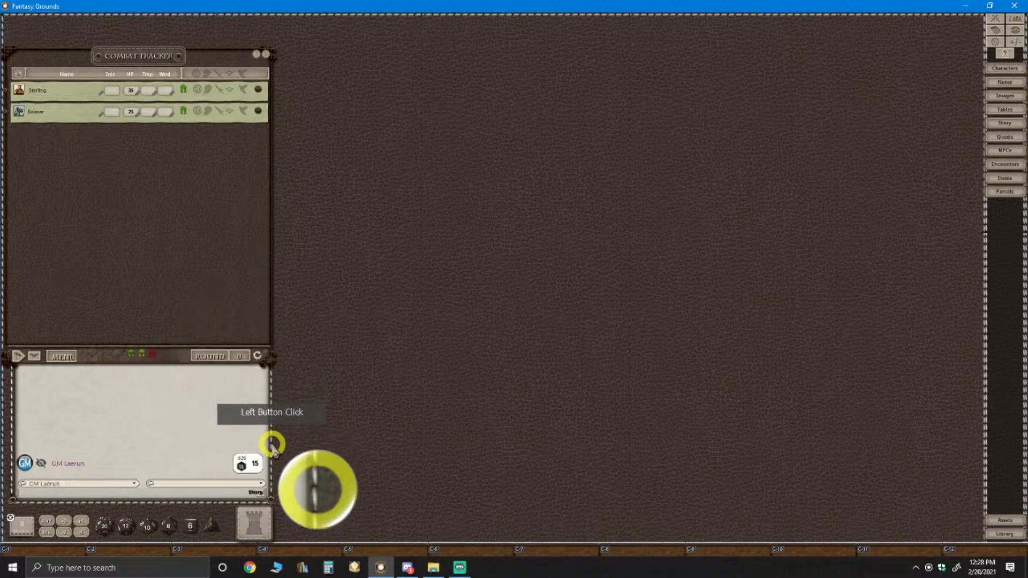
left_click_drag(266, 444, 260, 517)
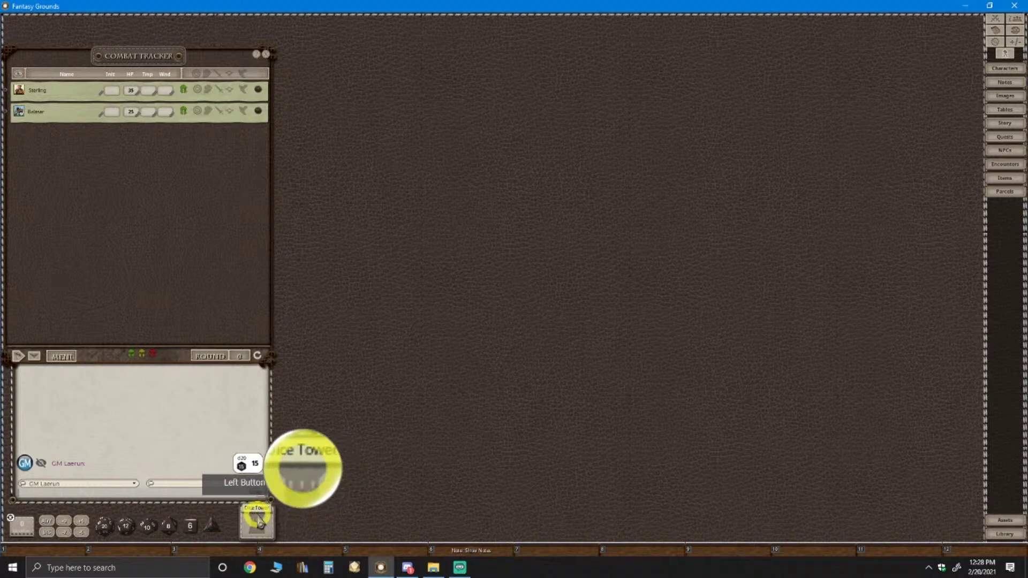
right_click(259, 518)
left_click(301, 505)
left_click(220, 275)
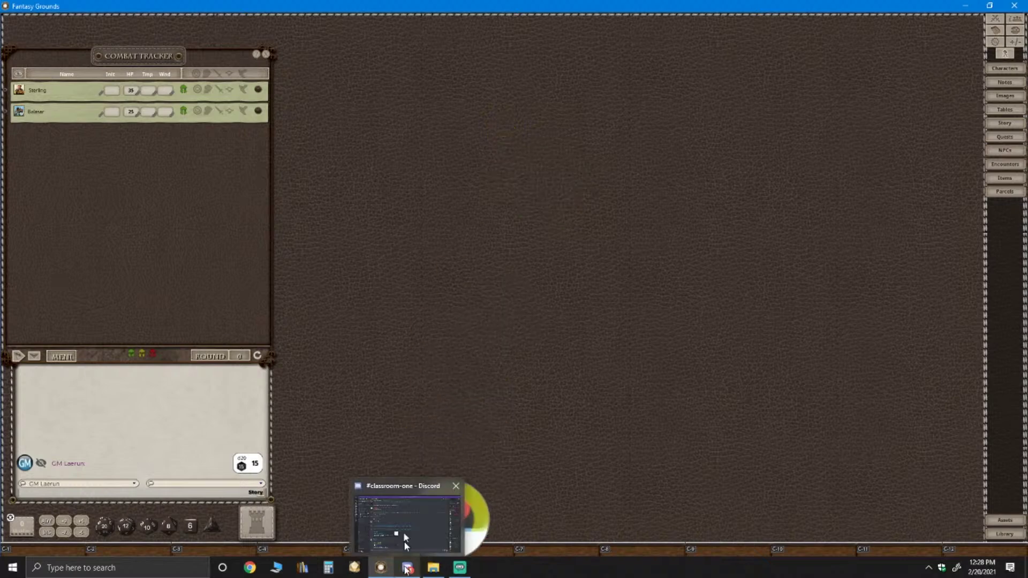
Close and reopen the Combat Tracker repeatedly to check where it reappears
left_click(267, 55)
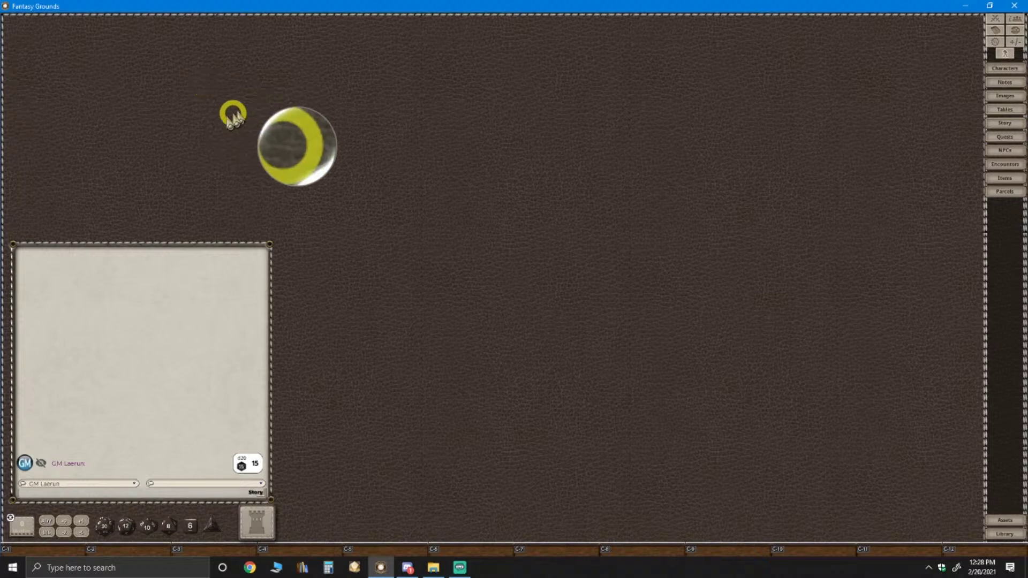
left_click(999, 24)
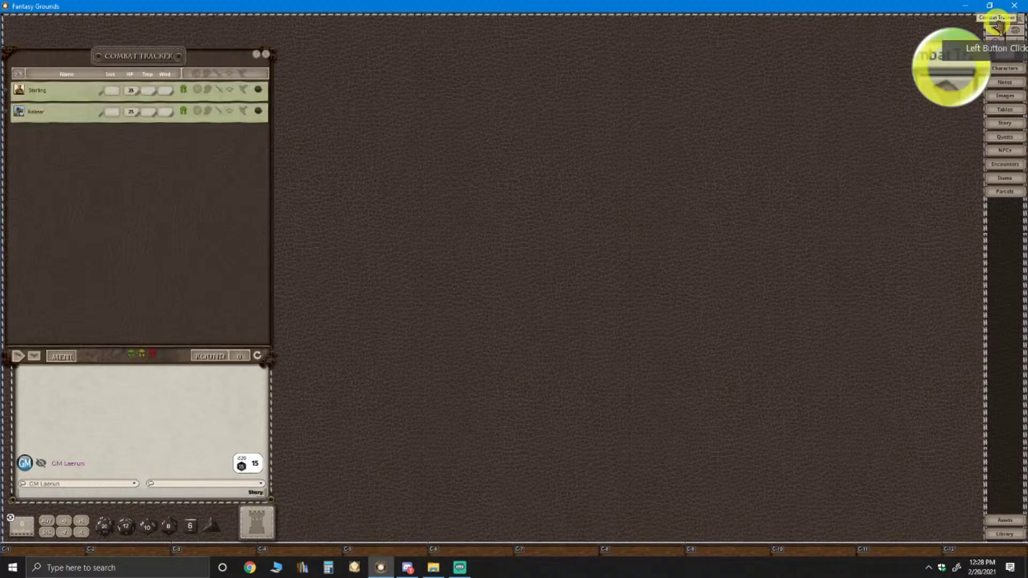
left_click(999, 24)
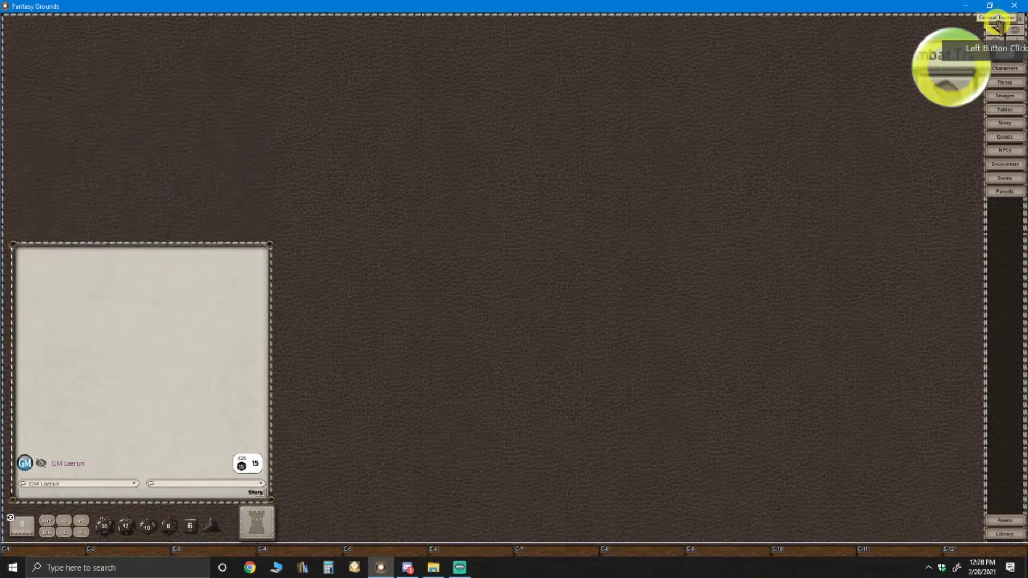
left_click(998, 24)
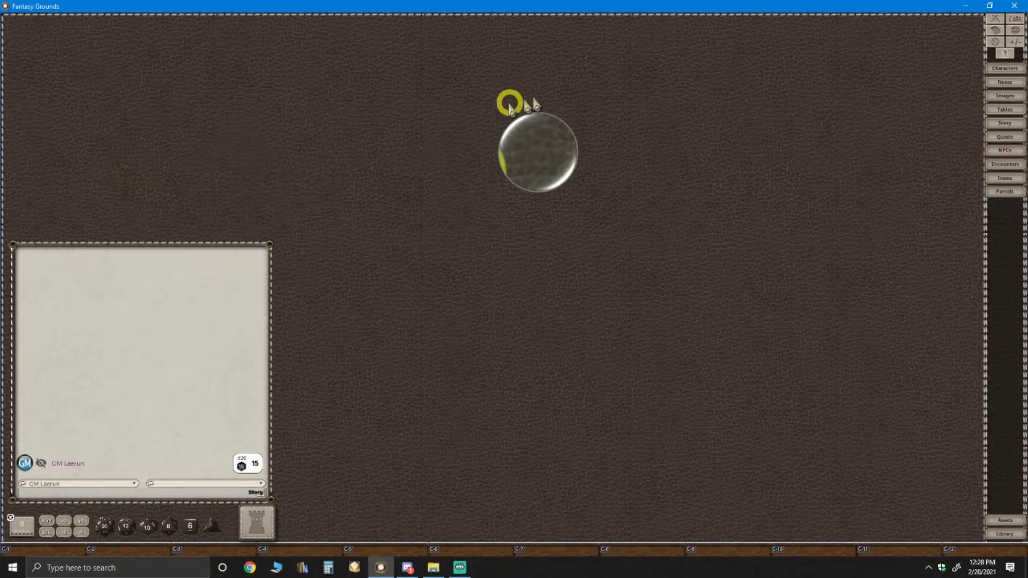
left_click(995, 18)
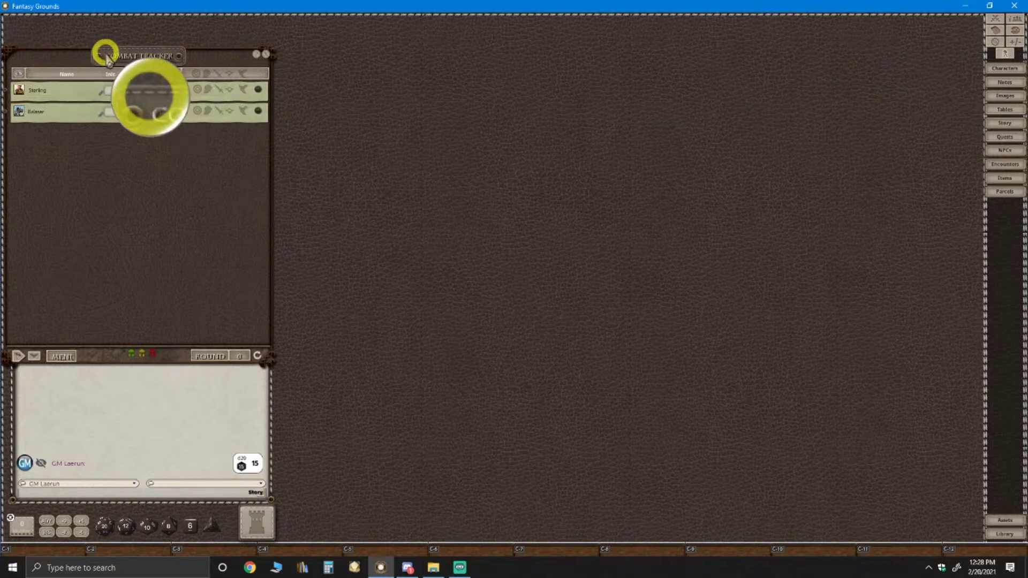
Move the Combat Tracker to mid-tabletop, close and reopen it to check its position, and return it above the chat window
left_click_drag(109, 59, 605, 100)
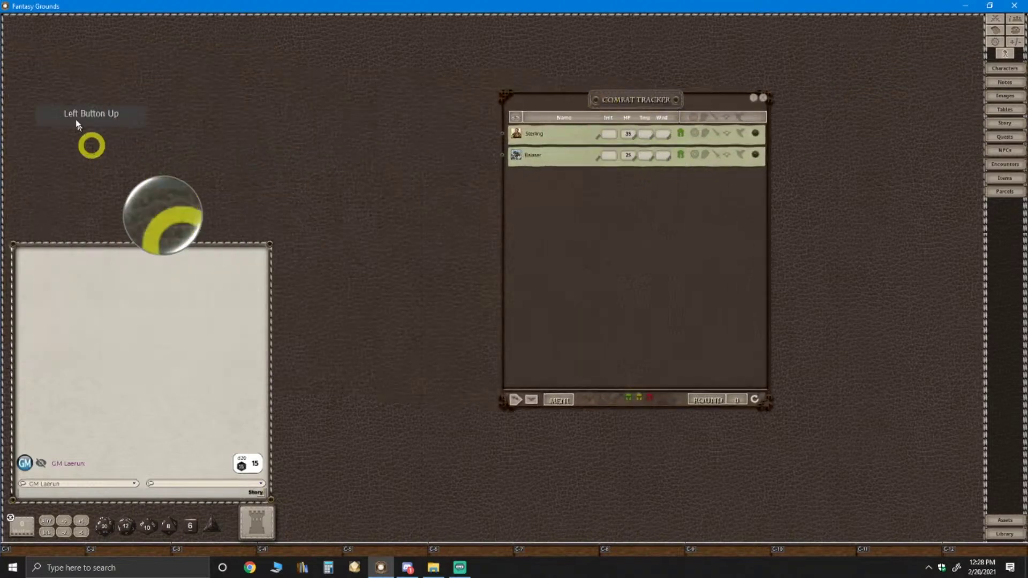
left_click(764, 102)
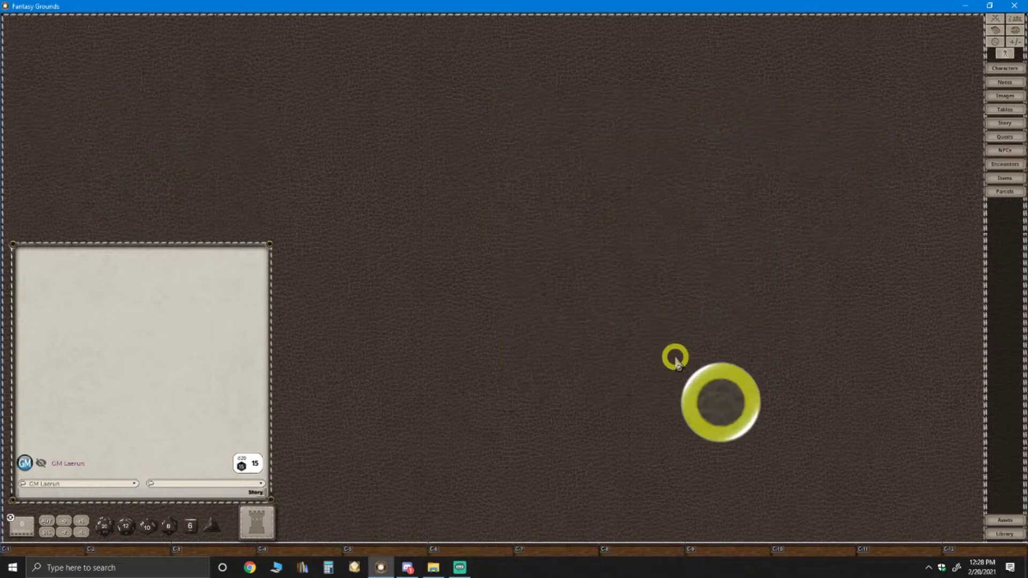
left_click(1000, 23)
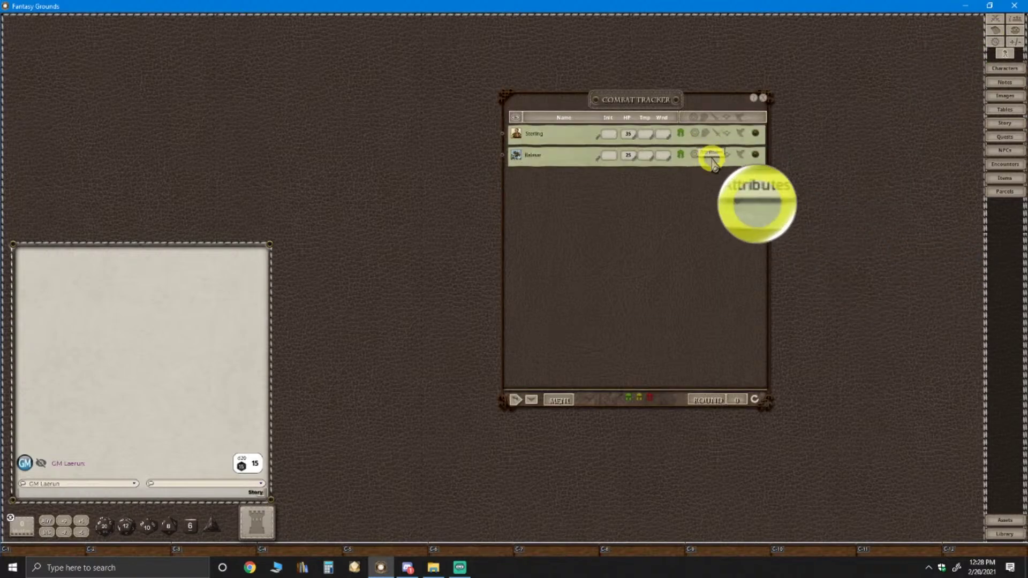
left_click_drag(624, 106, 137, 62)
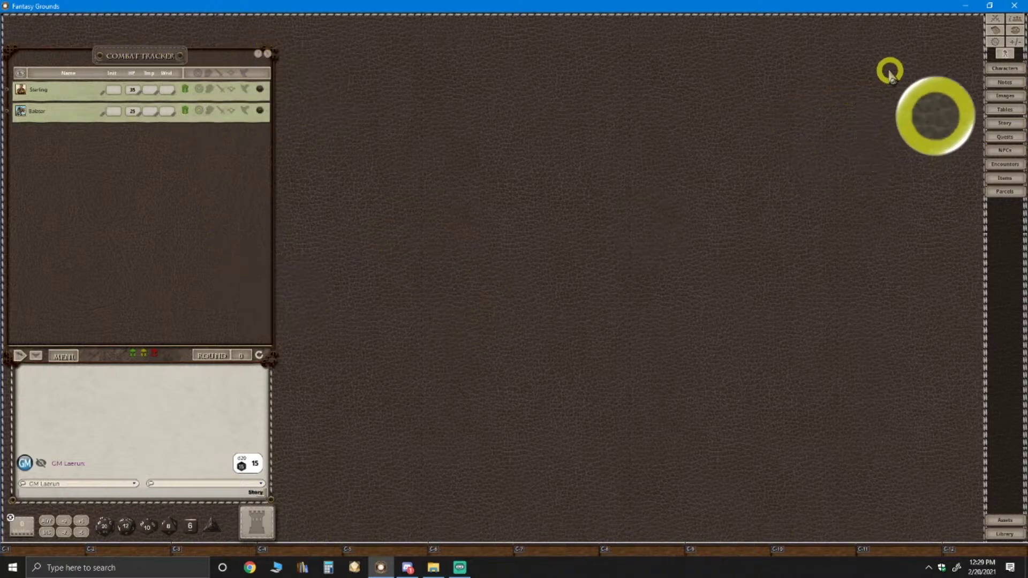
Open Sterling's character sheet from the Combat Tracker, place it beside the tracker, and resize it narrower and to the full tabletop height
left_click(261, 90)
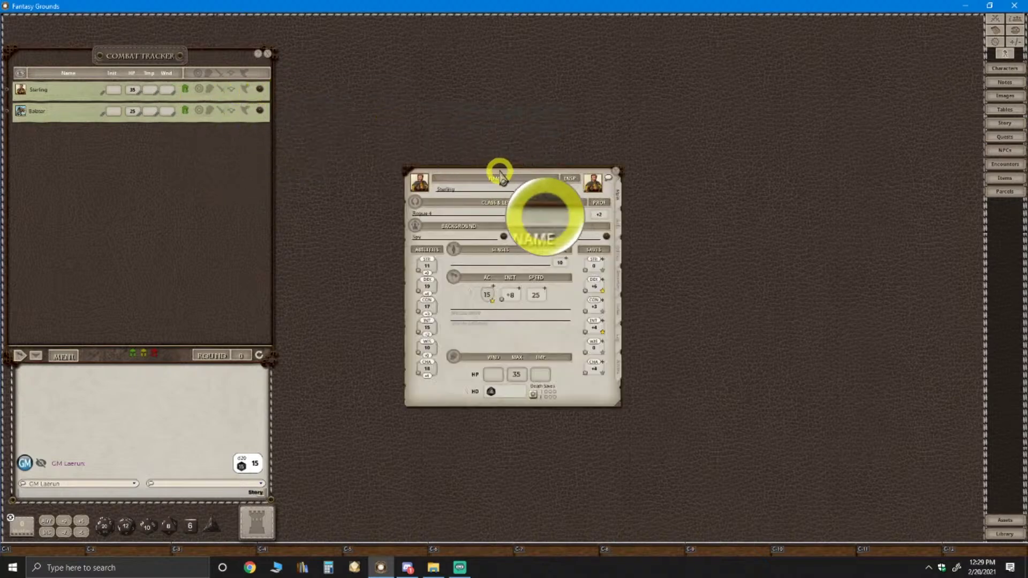
left_click_drag(501, 176, 372, 25)
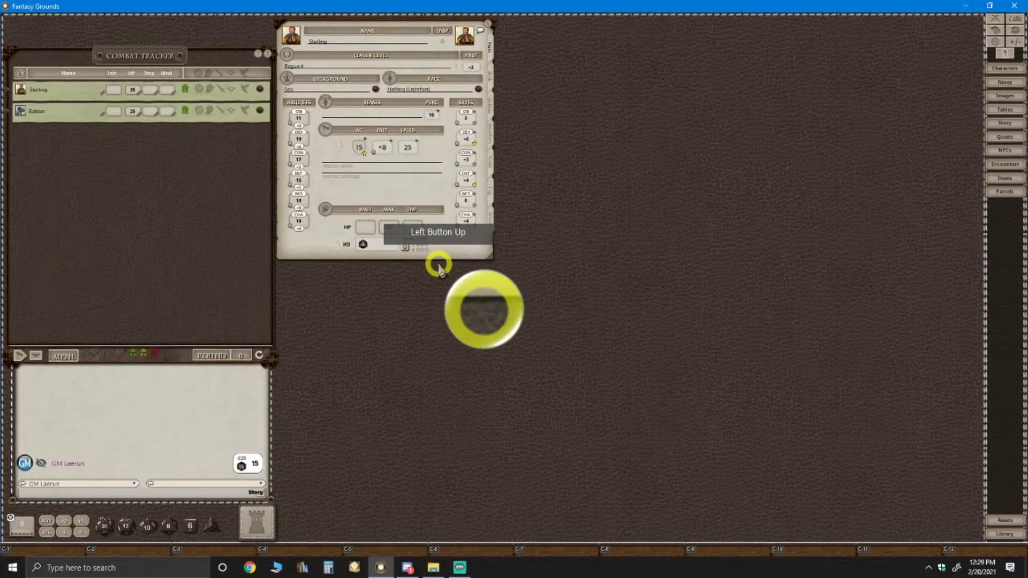
left_click_drag(437, 258, 377, 542)
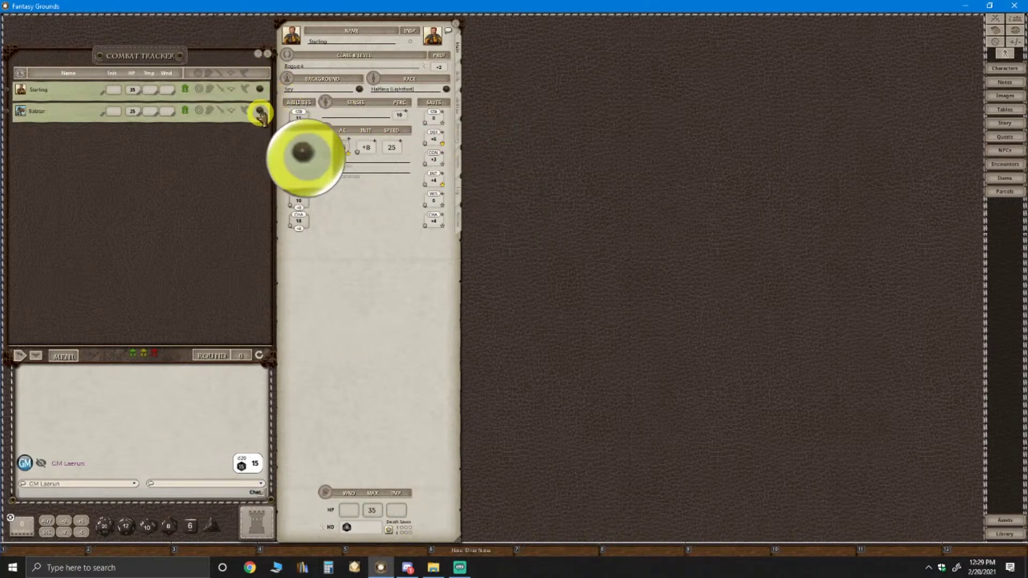
Open the Dragonborn fighter's sheet from the Combat Tracker, place it over Sterling's sheet, and resize it to the same narrow, full-height shape
left_click(261, 111)
left_click_drag(481, 167, 354, 26)
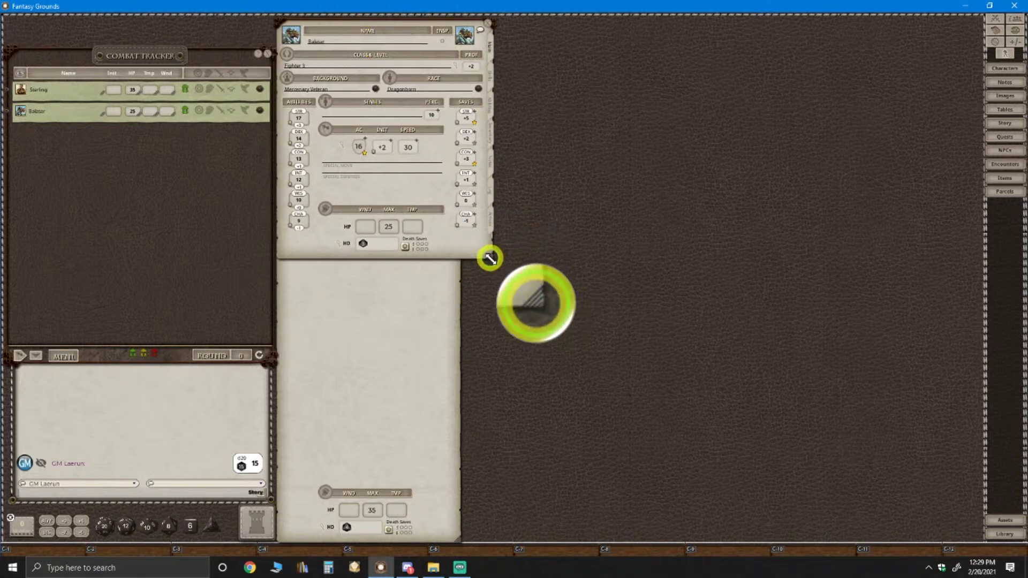
left_click_drag(490, 258, 418, 546)
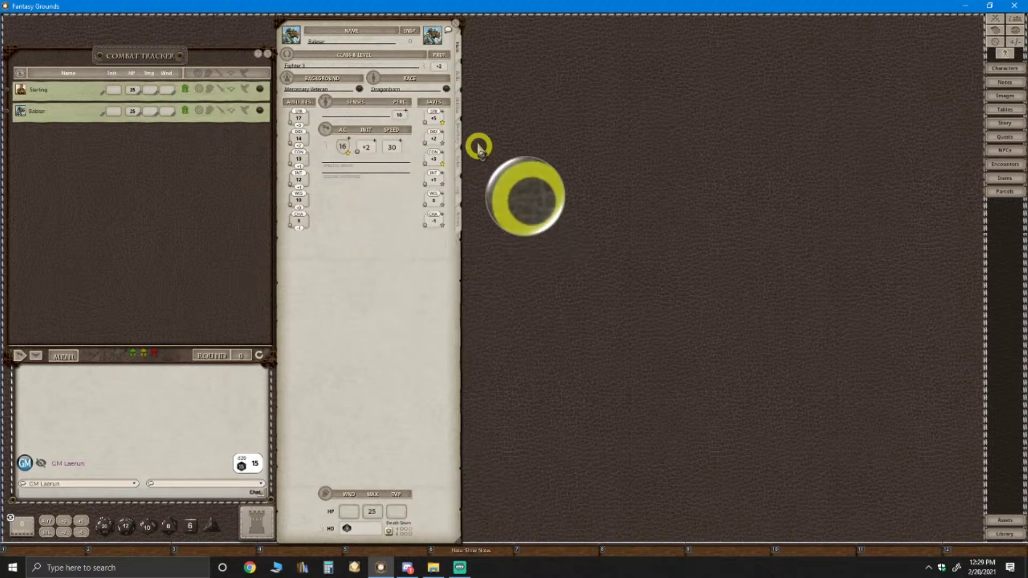
Display the Actions page on both character sheets and move the Dragonborn fighter's sheet beside Sterling's
left_click(459, 223)
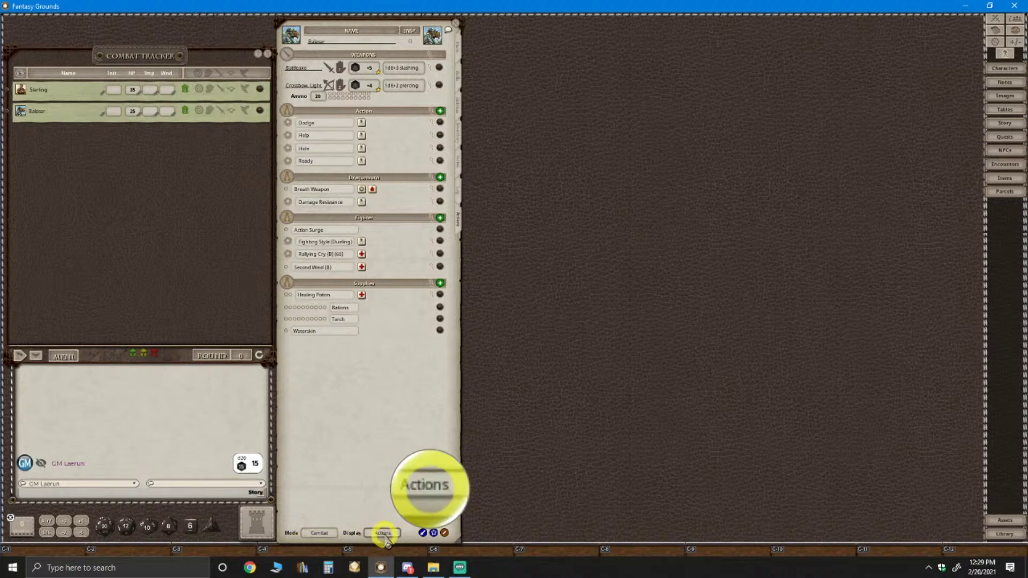
left_click_drag(370, 441, 578, 448)
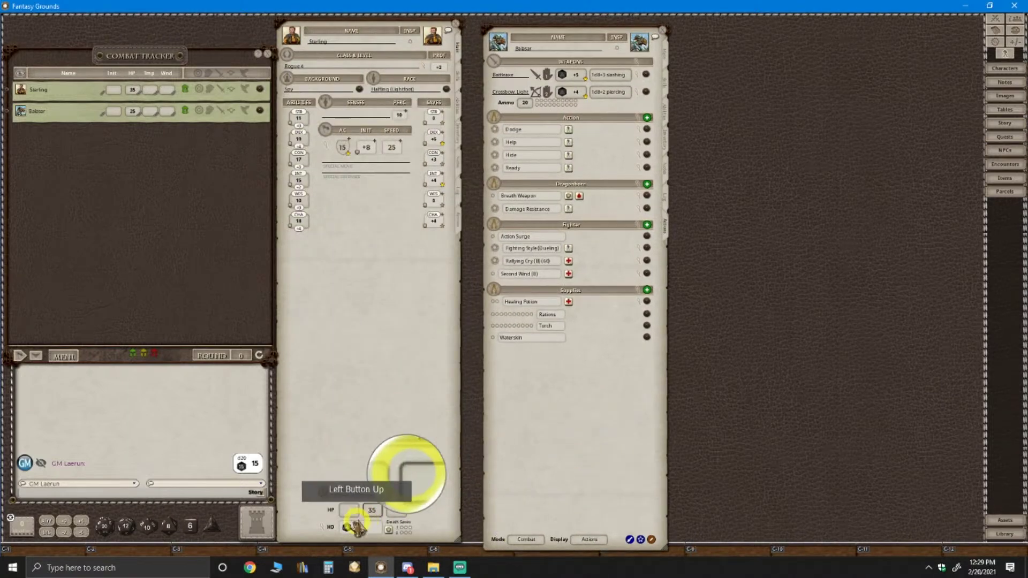
left_click(460, 220)
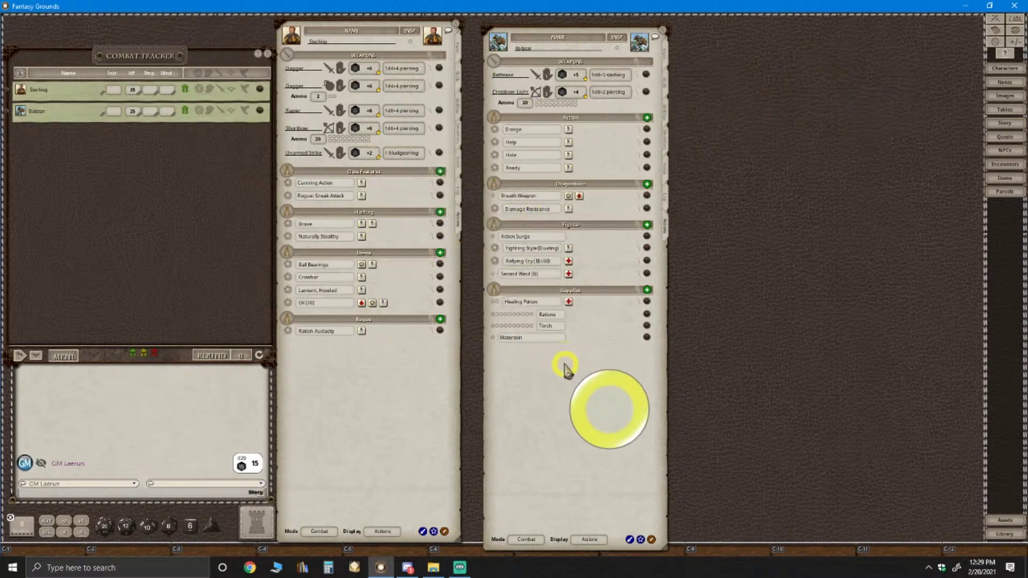
Stack the Dragonborn fighter's sheet over Sterling's, close the sheets, and reopen Sterling's and the fighter's sheets from the Combat Tracker
left_click_drag(578, 374, 371, 368)
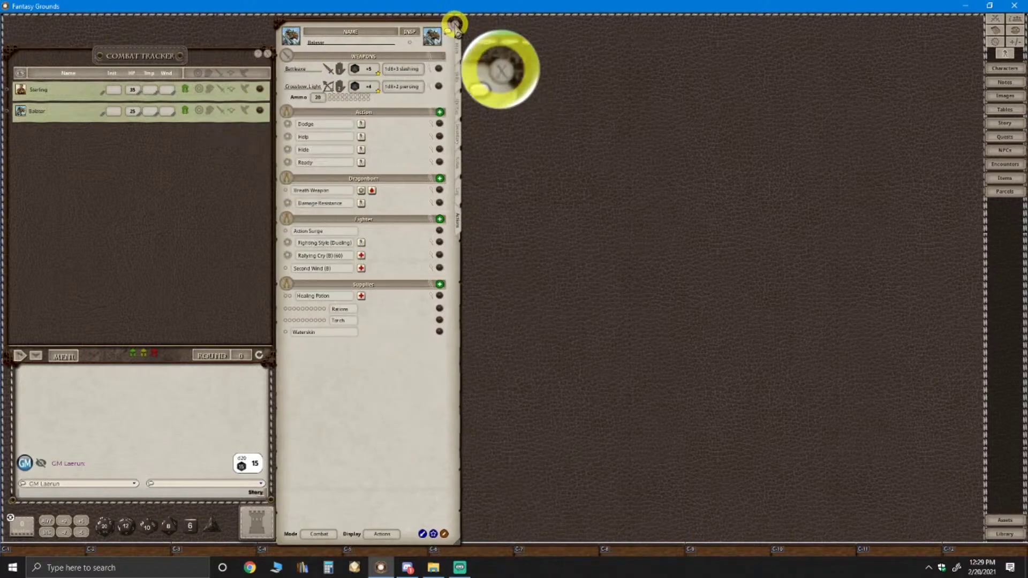
left_click(455, 24)
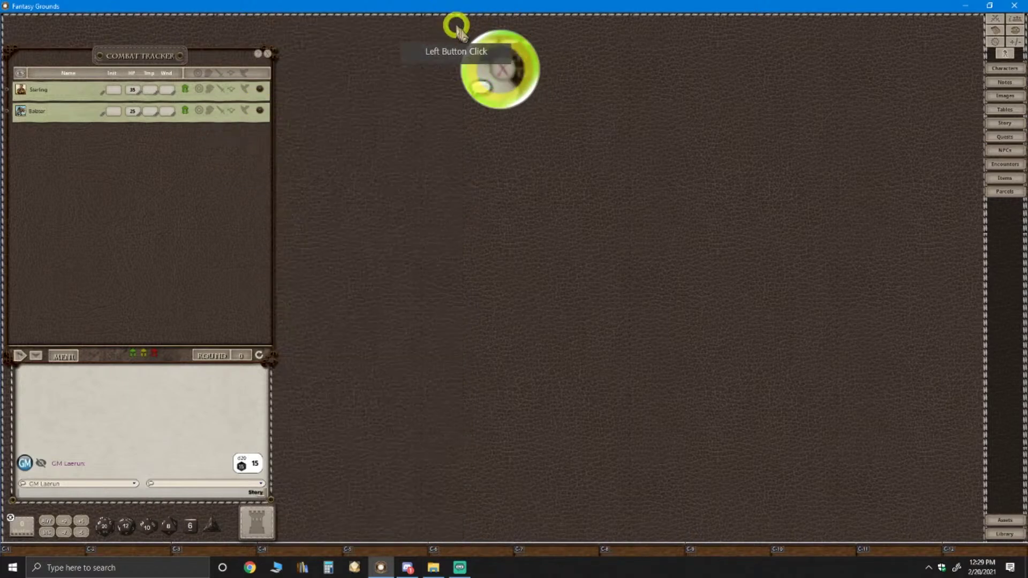
left_click(260, 90)
left_click(440, 264)
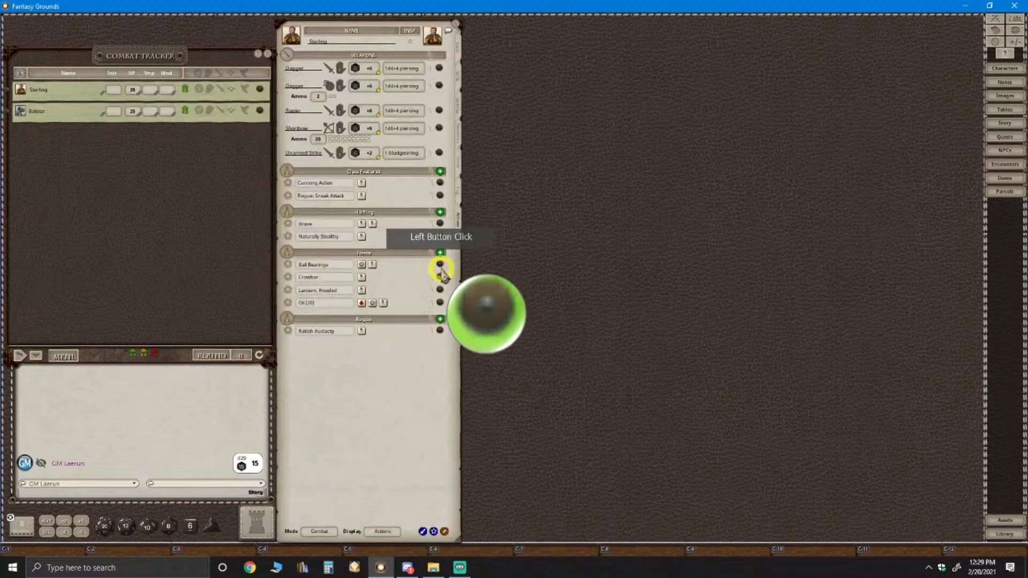
left_click(261, 110)
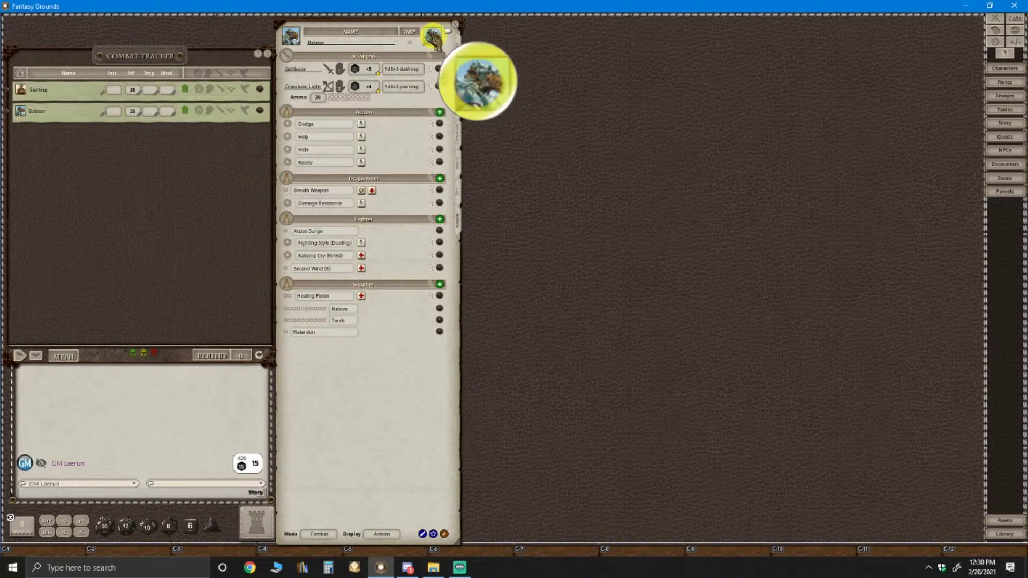
double_click(439, 46)
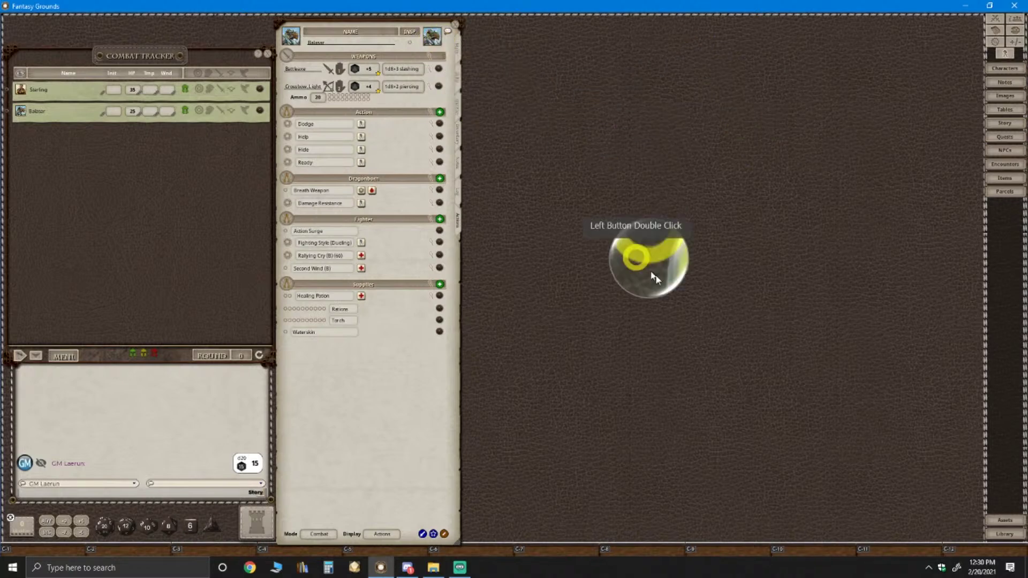
Assign Sterling's character sheet to hotkey slot 4 and the Dragonborn fighter's sheet to hotkey slot 5
key("ctrl")
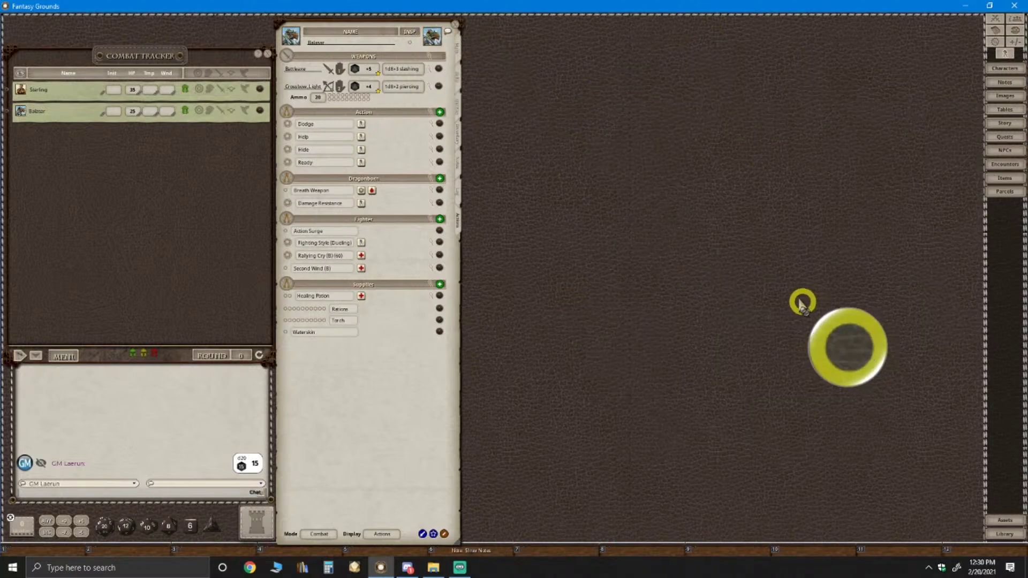
key("ctrl")
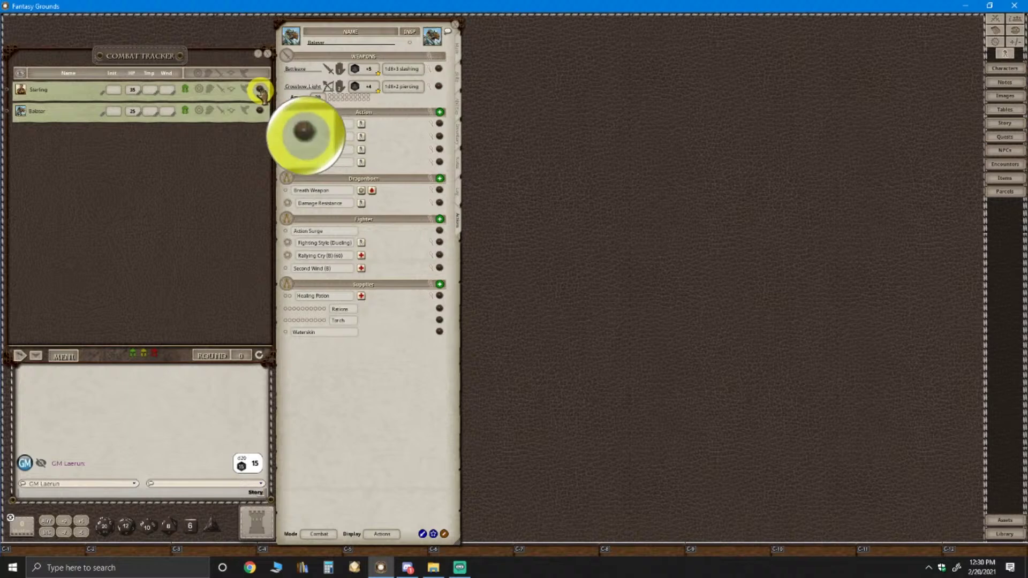
left_click_drag(261, 90, 311, 567)
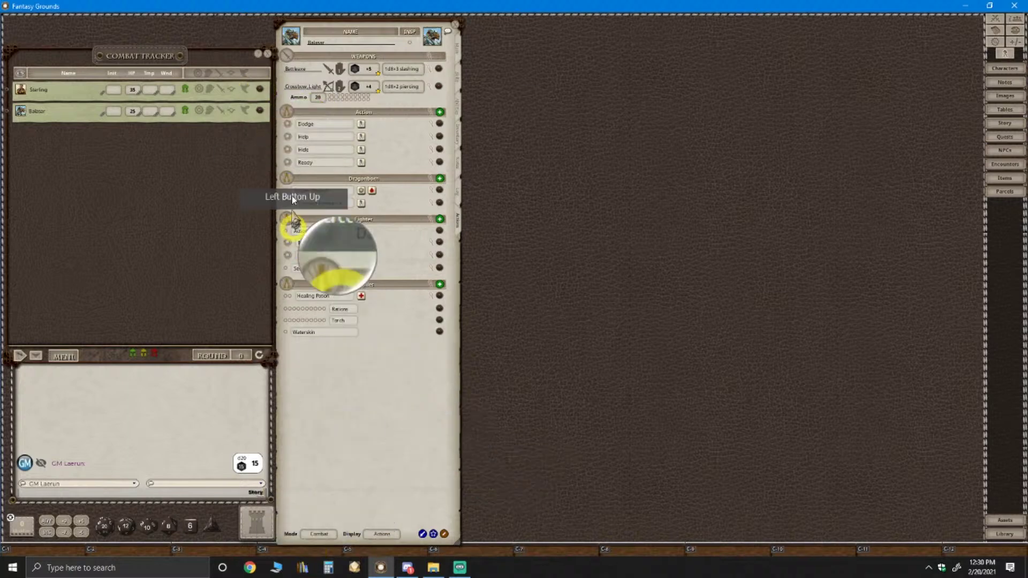
key("ctrl")
left_click_drag(261, 112, 384, 551)
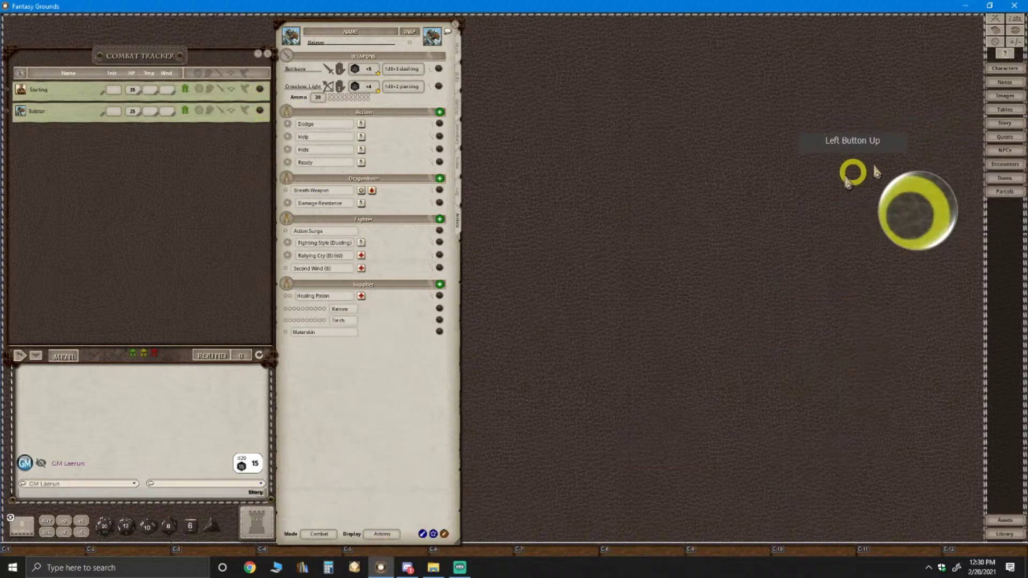
key("ctrl")
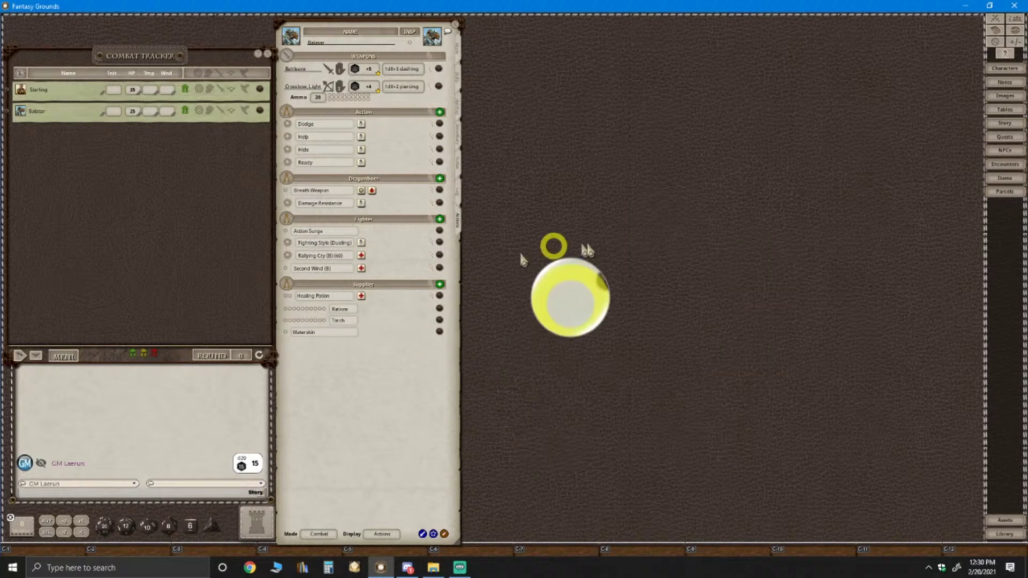
key("ctrl")
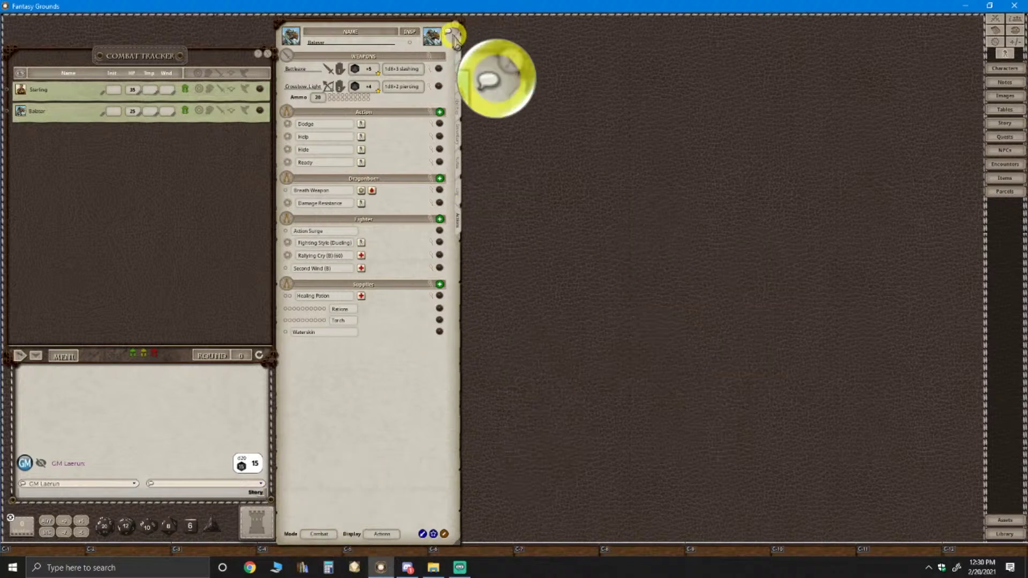
Close the Dragonborn fighter's sheet and open Sterling's and the fighter's sheets from their hotkey slots
left_click(457, 26)
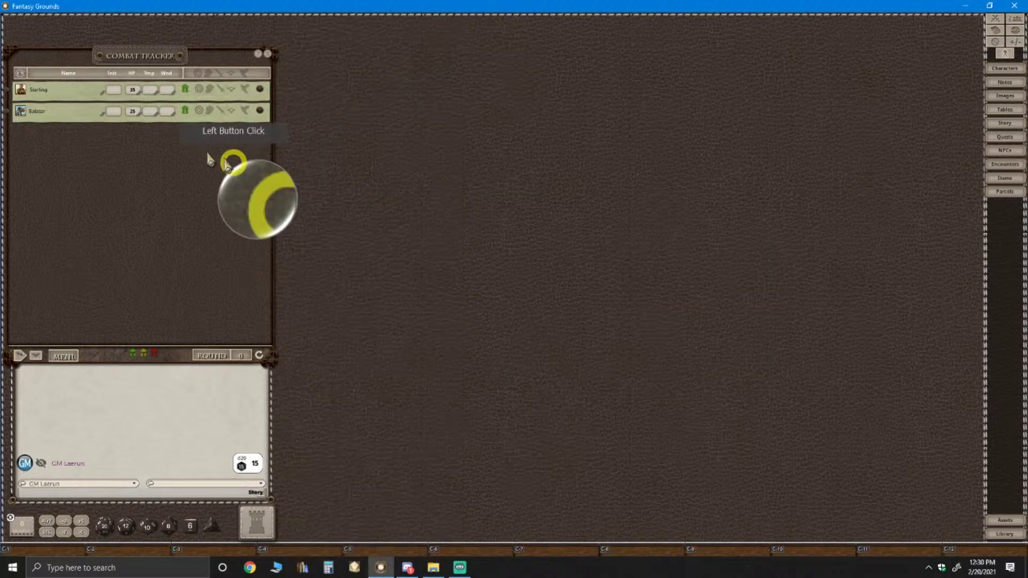
left_click(300, 552)
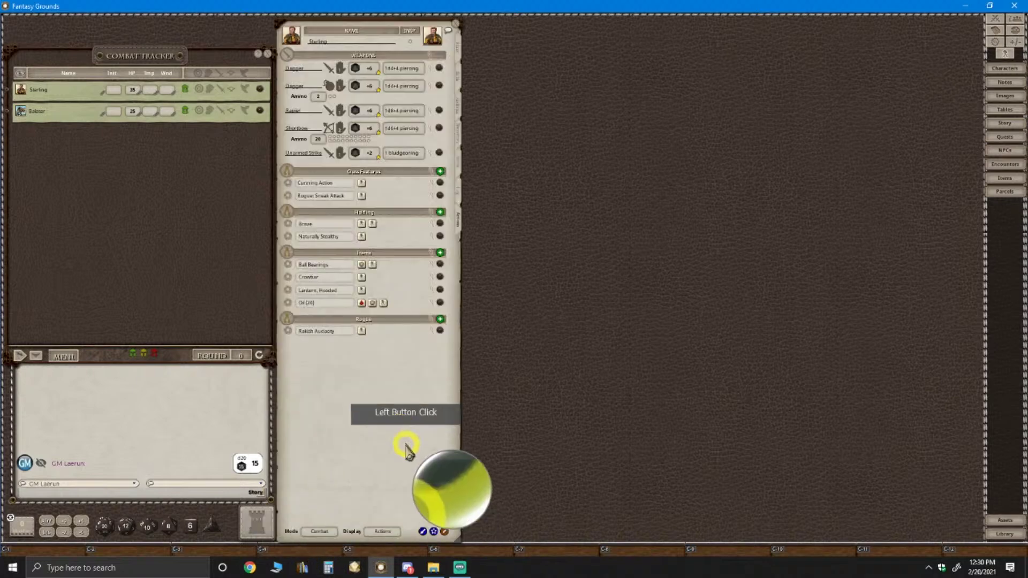
key("ctrl")
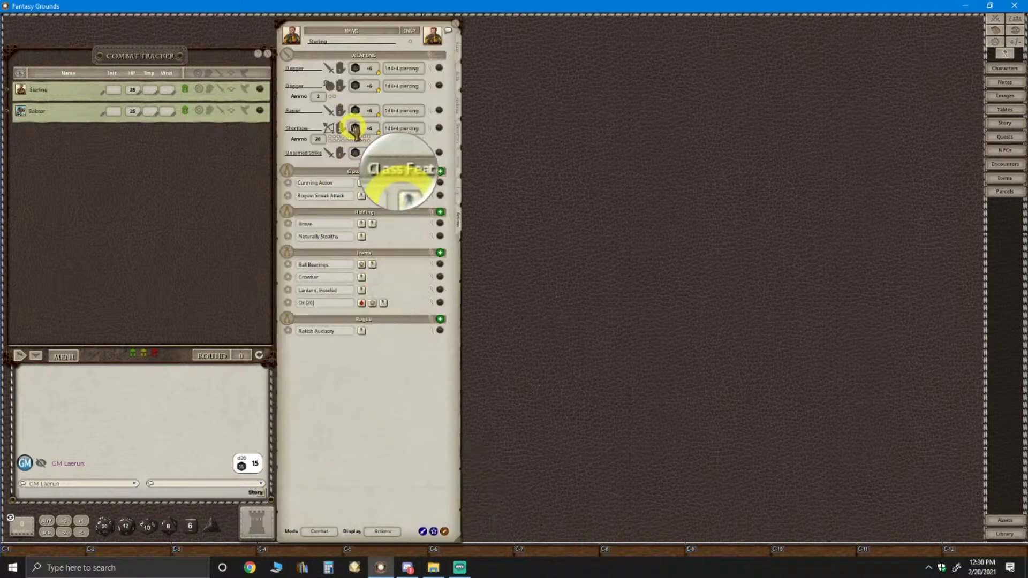
left_click(387, 552)
key("ctrl")
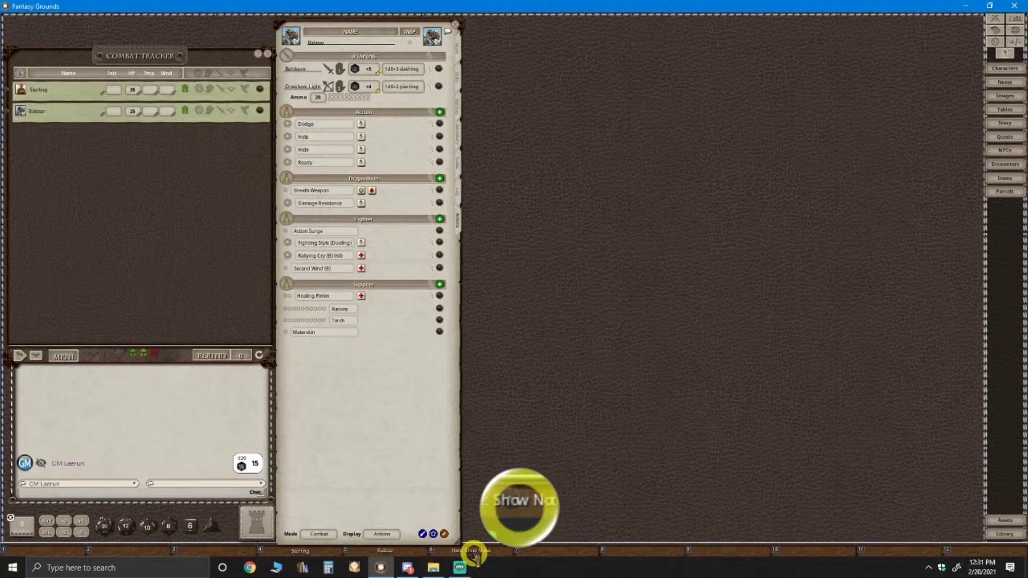
Open Show Notes from its hotkey slot and fit it as a wide, short window beside the character sheet along the tabletop's lower edge
left_click(474, 554)
left_click_drag(619, 226, 597, 230)
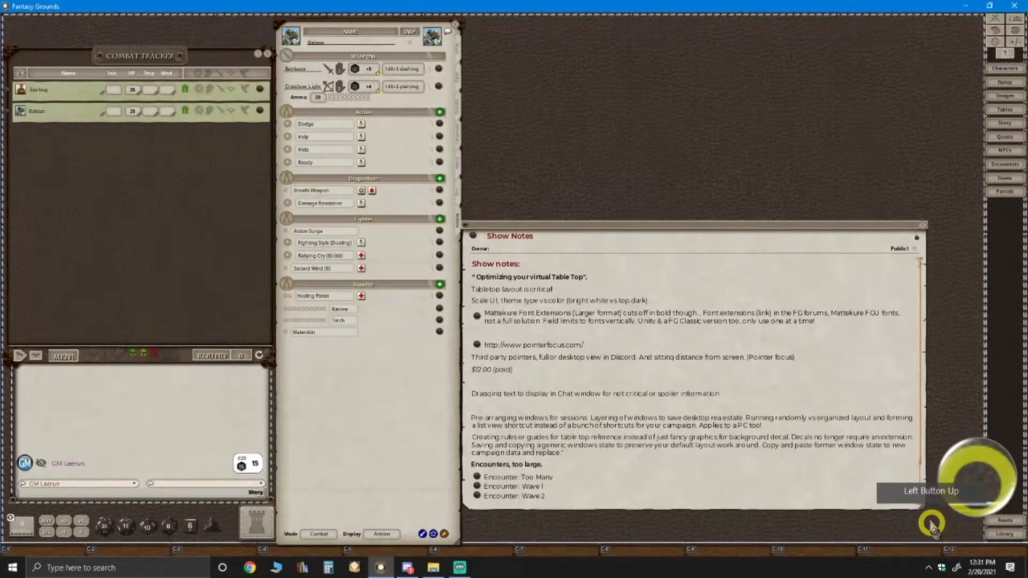
left_click_drag(919, 506, 962, 411)
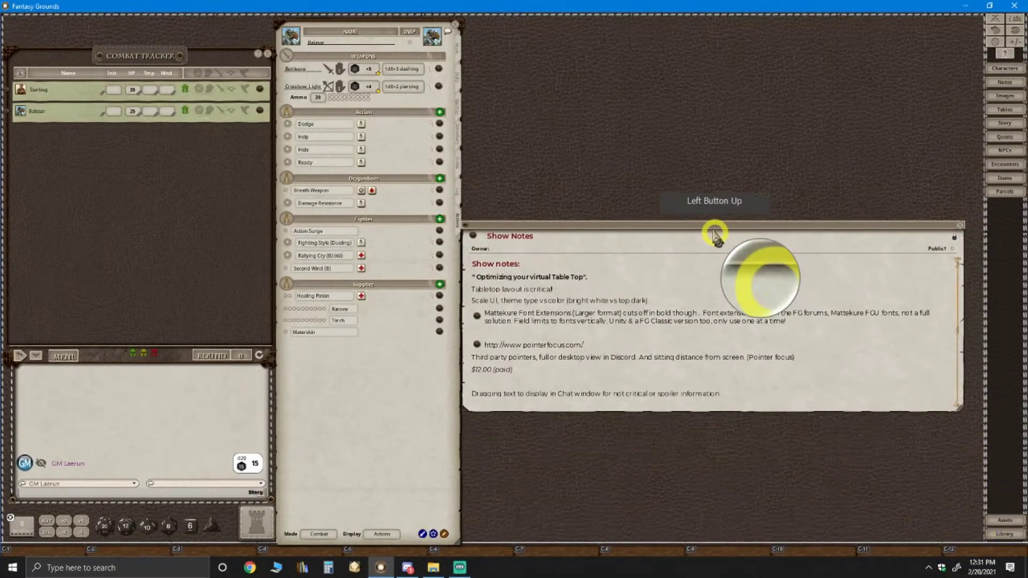
left_click_drag(716, 235, 726, 356)
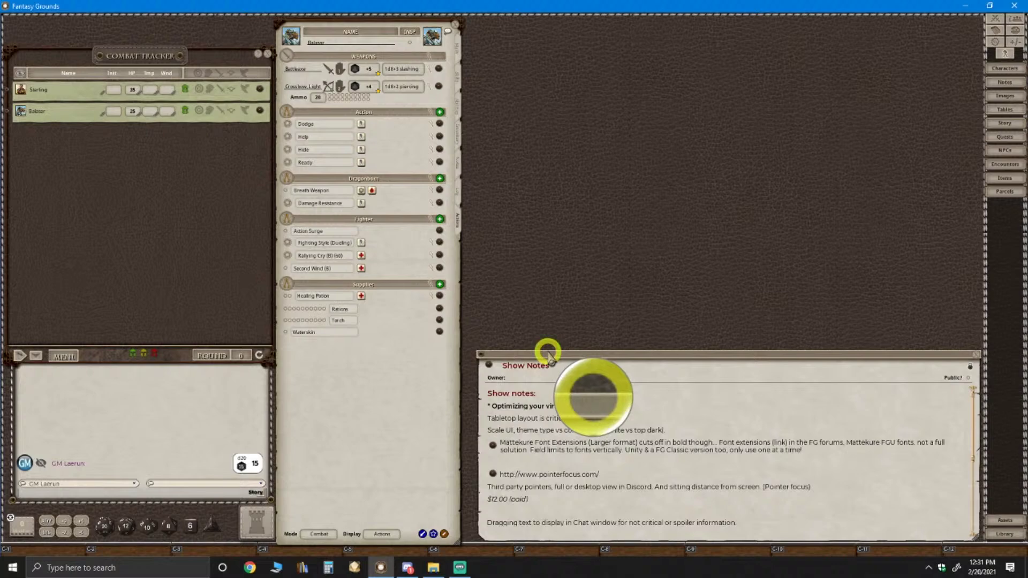
left_click_drag(549, 356, 534, 354)
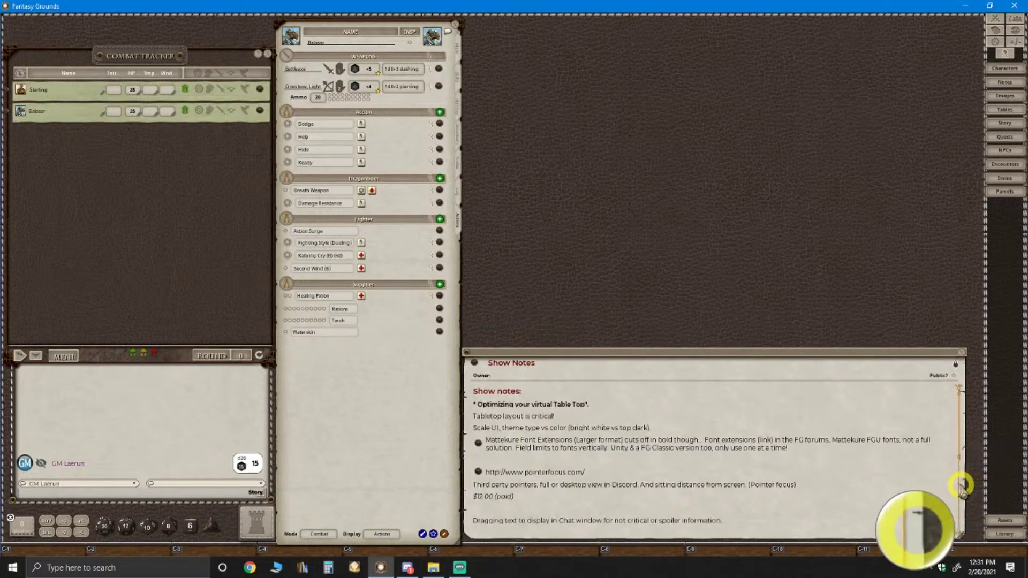
scroll(960, 488, "down", 5)
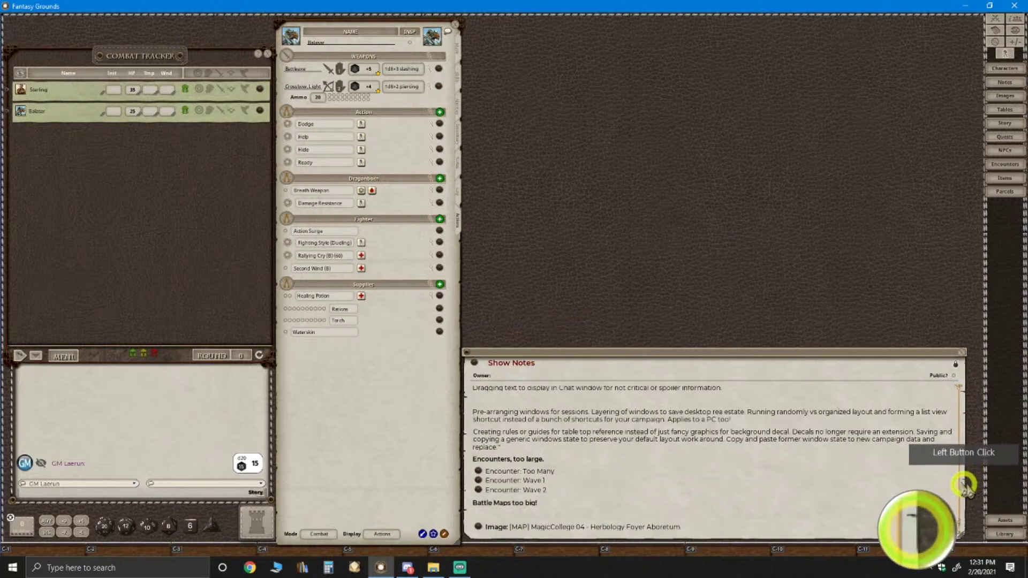
left_click_drag(966, 487, 981, 486)
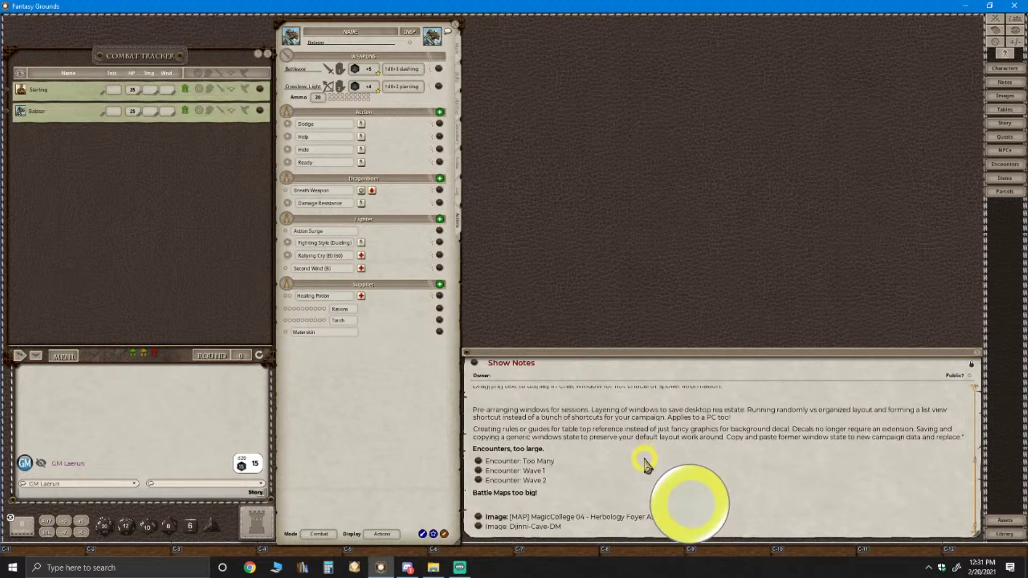
scroll(643, 463, "up", 5)
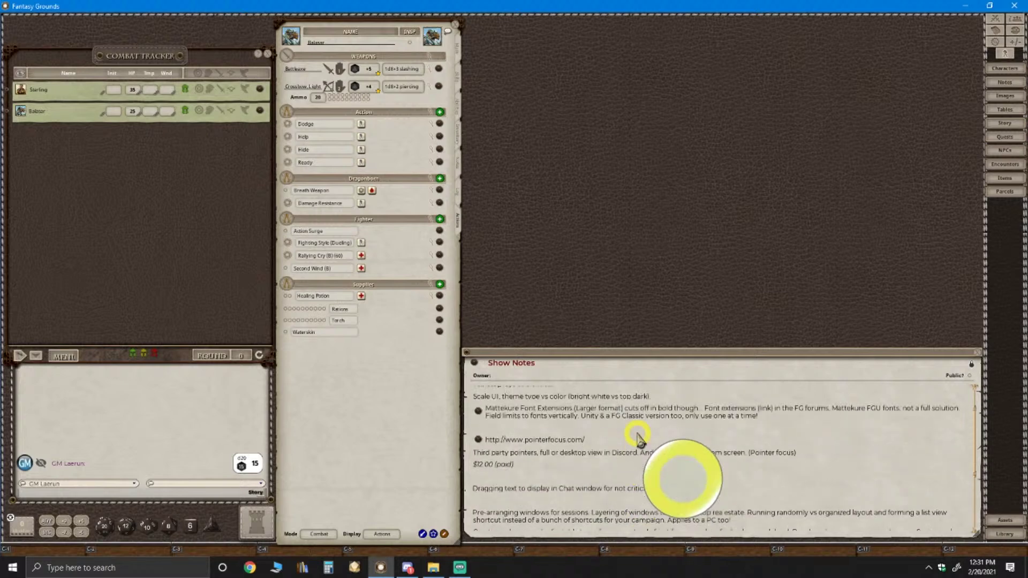
scroll(640, 436, "down", 4)
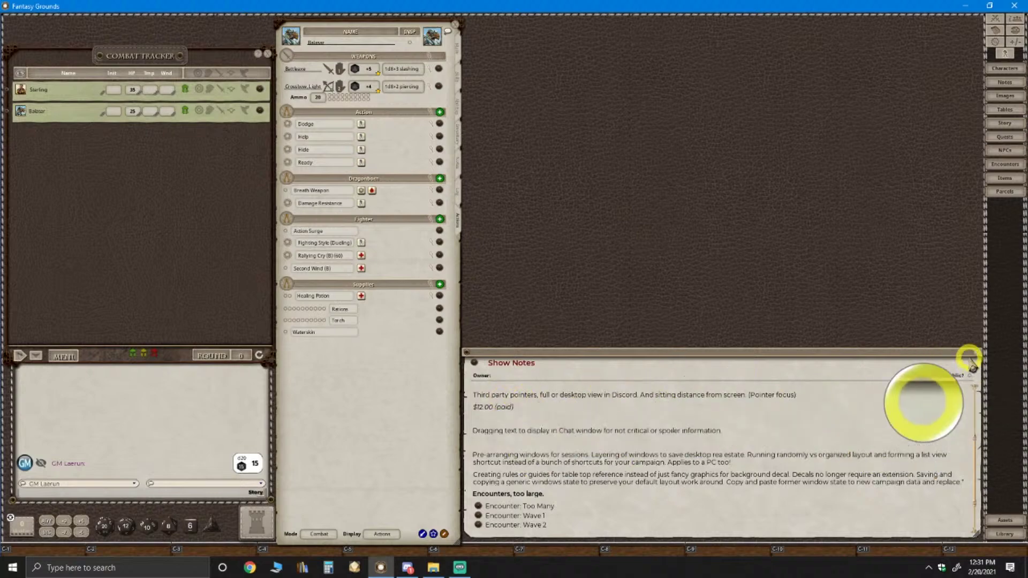
Close Show Notes and reopen it from its hotkey slot to check its saved position and size
left_click(978, 354)
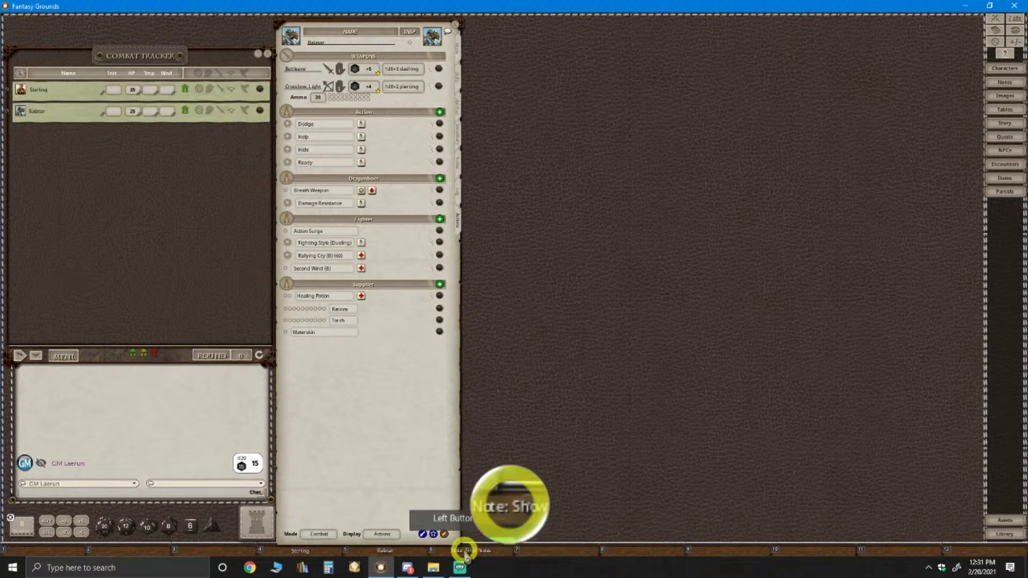
double_click(465, 552)
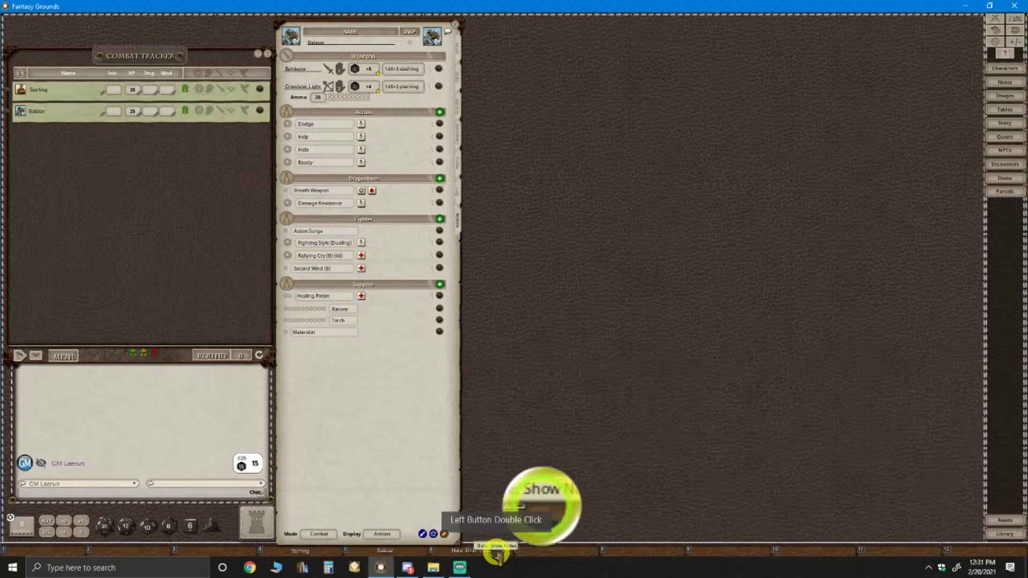
left_click(503, 357)
left_click(855, 349)
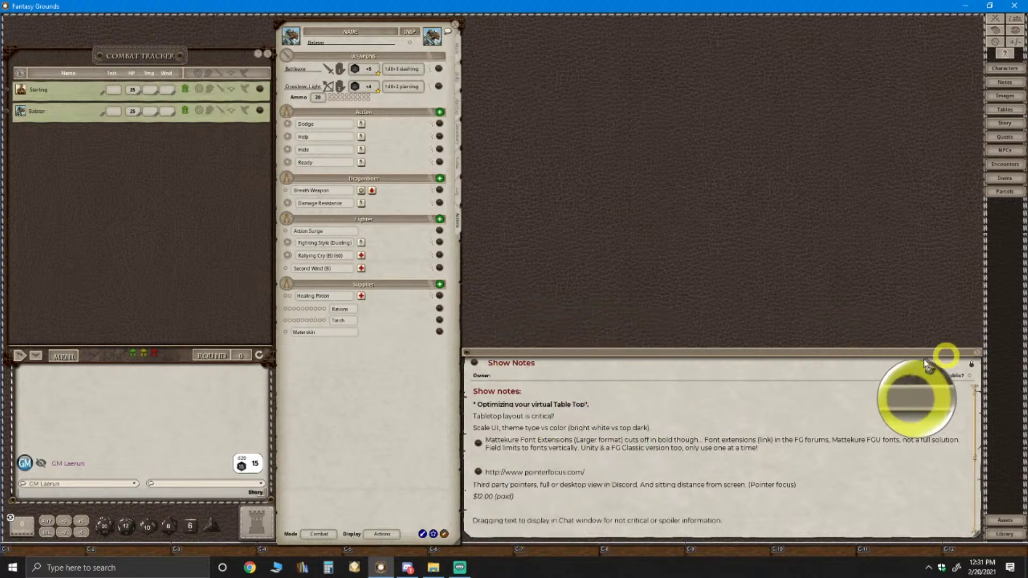
left_click(978, 354)
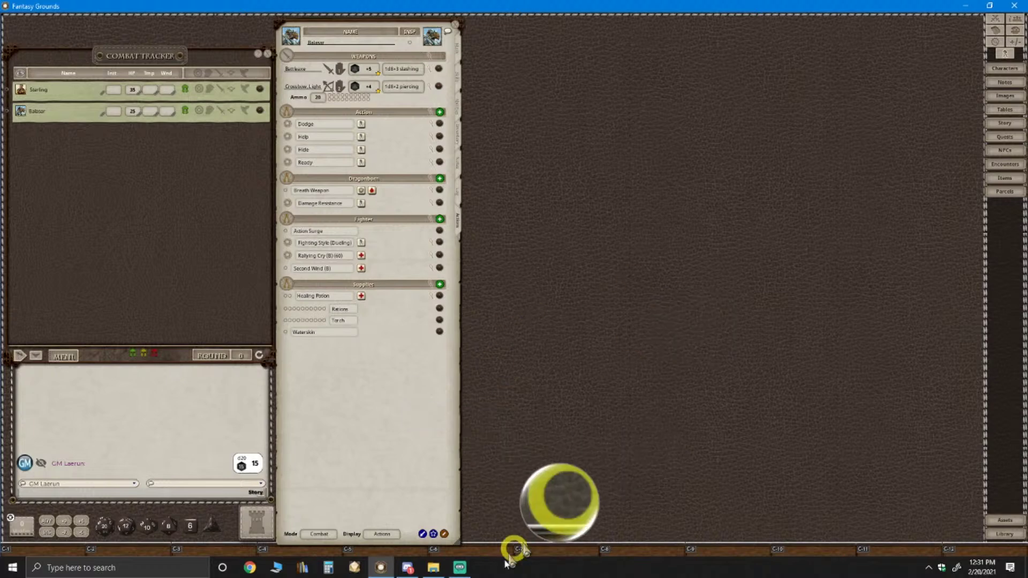
left_click(471, 551)
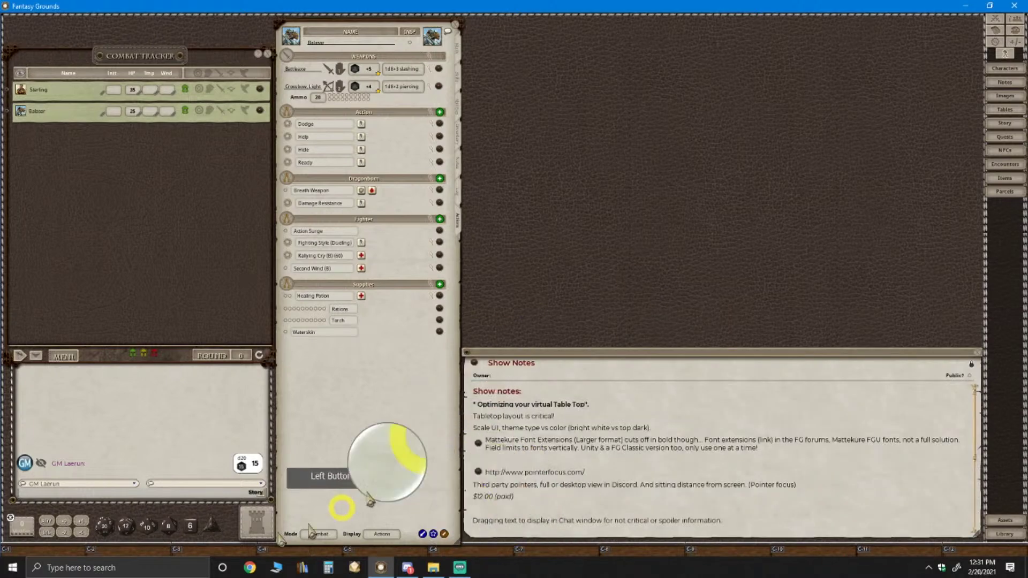
Make Sterling the active combatant in the Combat Tracker and display Sterling's sheet over the fighter's sheet
mouse_move(471, 568)
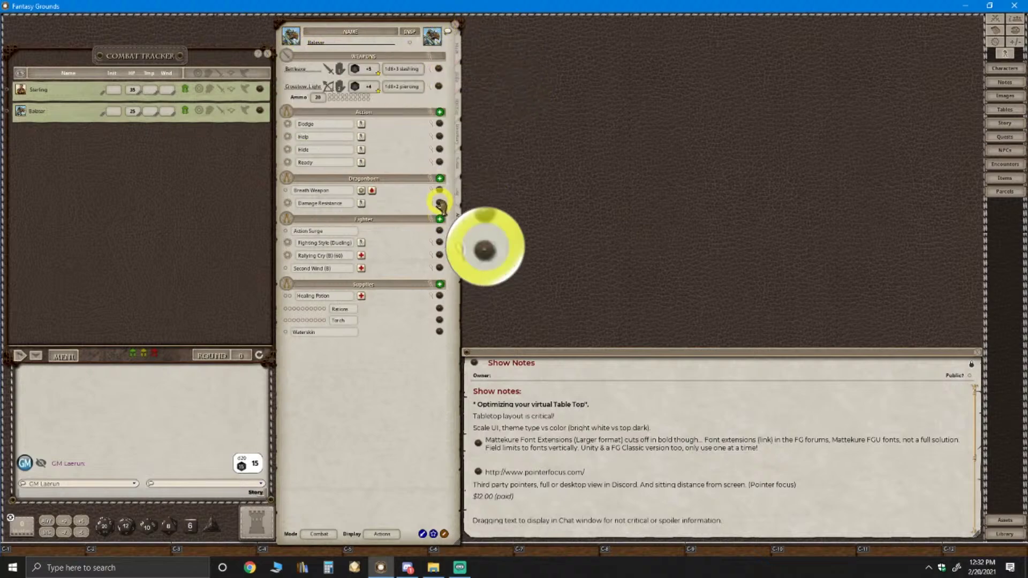
mouse_move(386, 348)
left_mouse_down()
mouse_move(619, 353)
mouse_move(387, 348)
left_mouse_up()
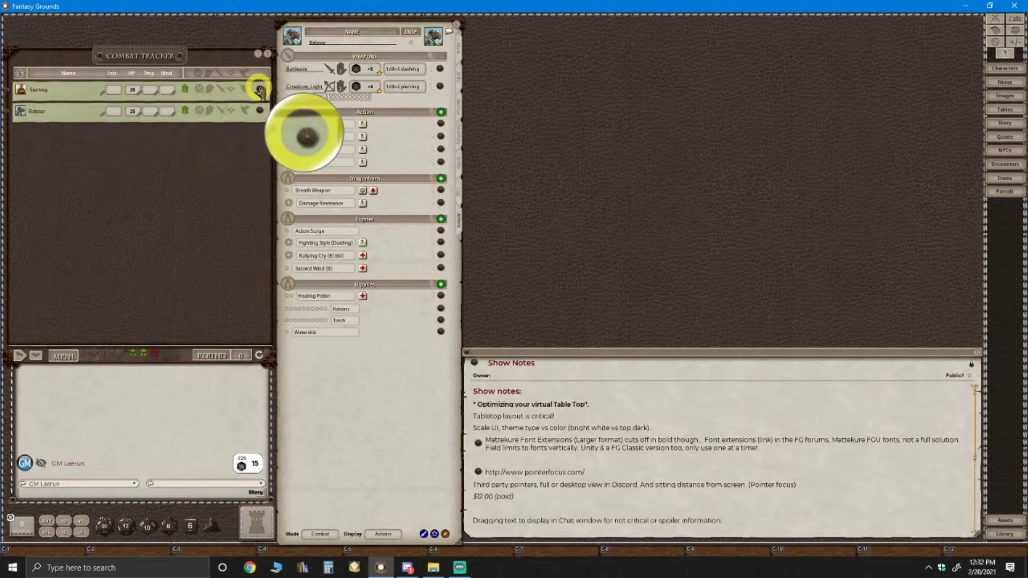
left_click(10, 91)
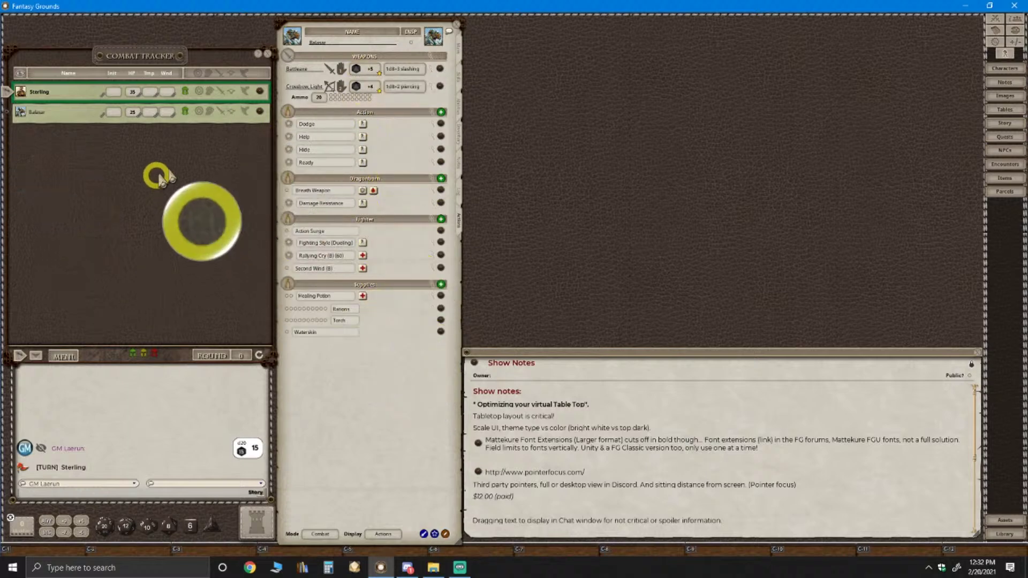
left_click(260, 92)
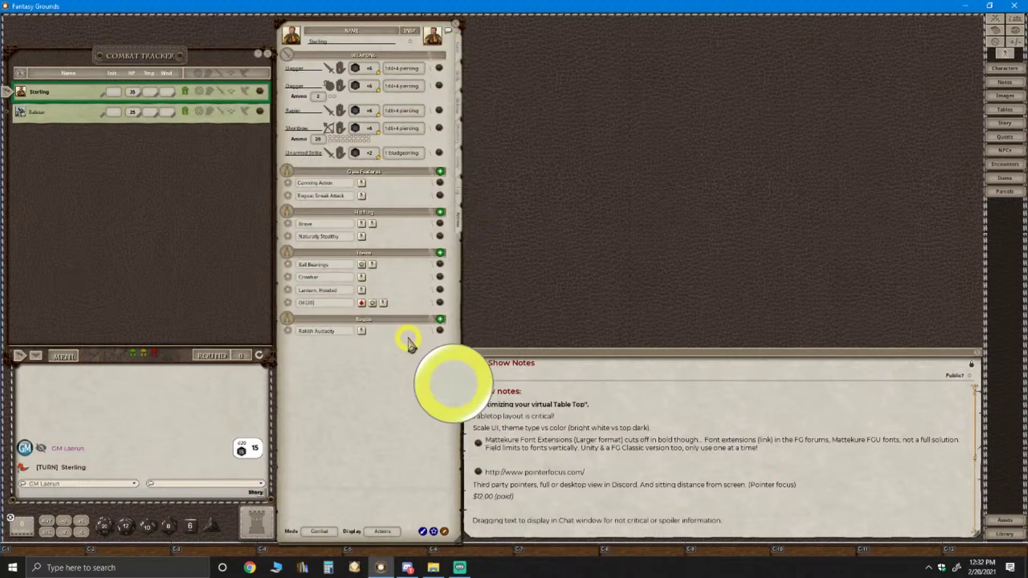
Advance the Combat Tracker to the Dragonborn fighter's turn and display the fighter's sheet over Sterling's
left_click(38, 357)
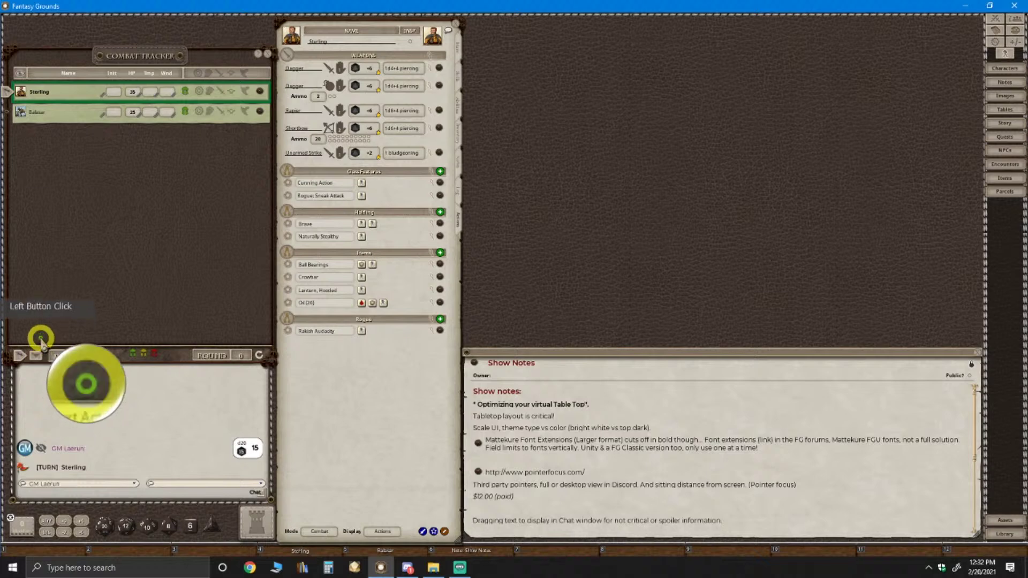
left_click(38, 357)
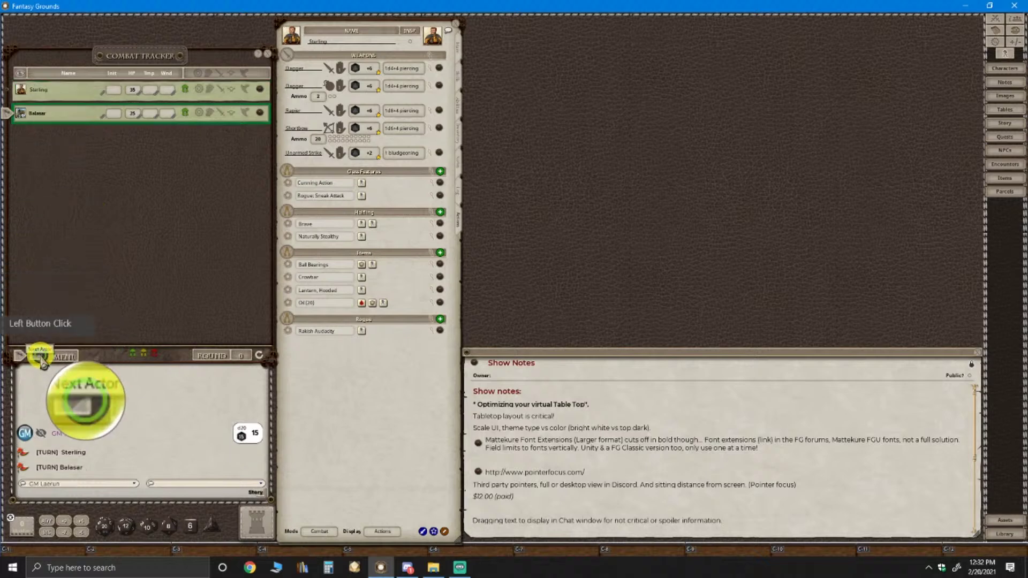
left_click(261, 113)
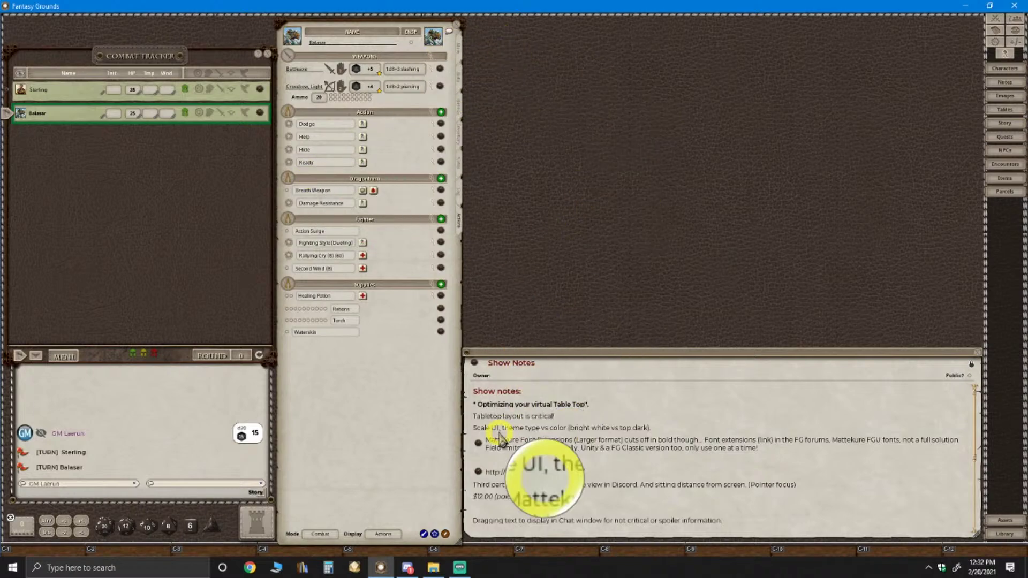
Enlarge the Show Notes window slightly so its lower corner reaches the tabletop's sidebar edge
mouse_move(388, 407)
left_mouse_down()
mouse_move(609, 407)
mouse_move(380, 410)
mouse_move(390, 409)
left_mouse_up()
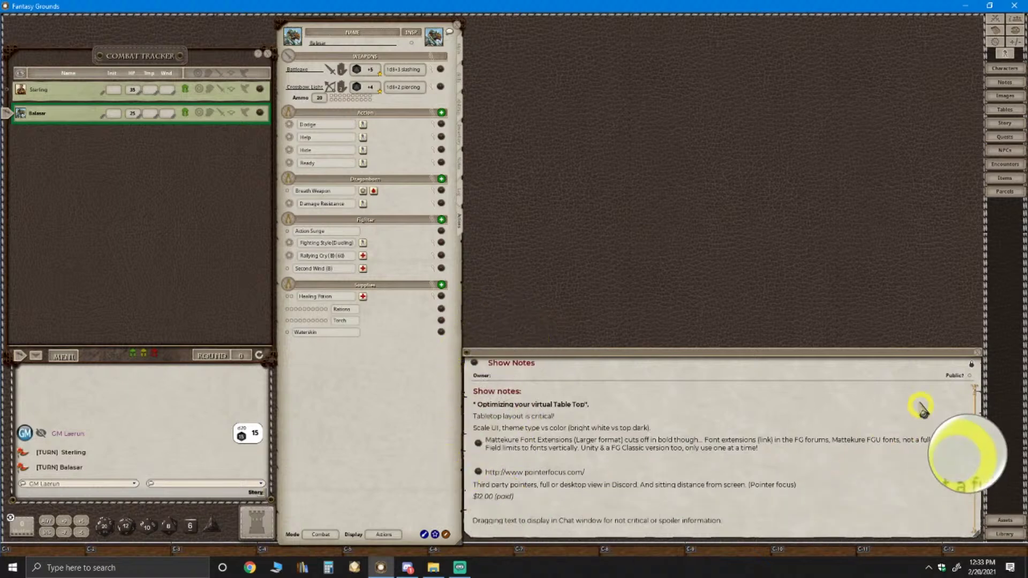
left_click_drag(978, 534, 981, 539)
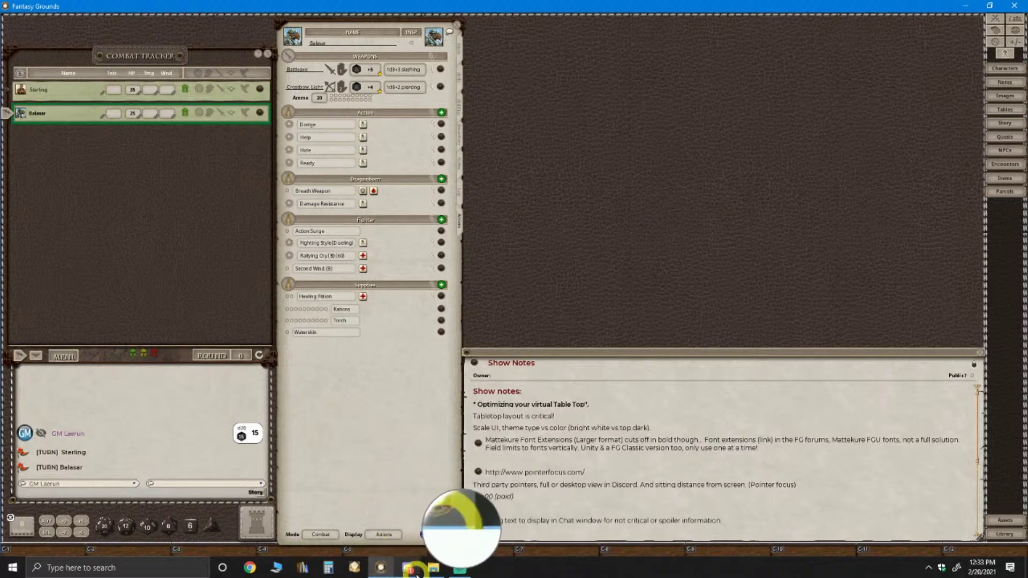
Switch to Streamlabs OBS to read the Multistream chat, and return to Fantasy Grounds
mouse_move(413, 573)
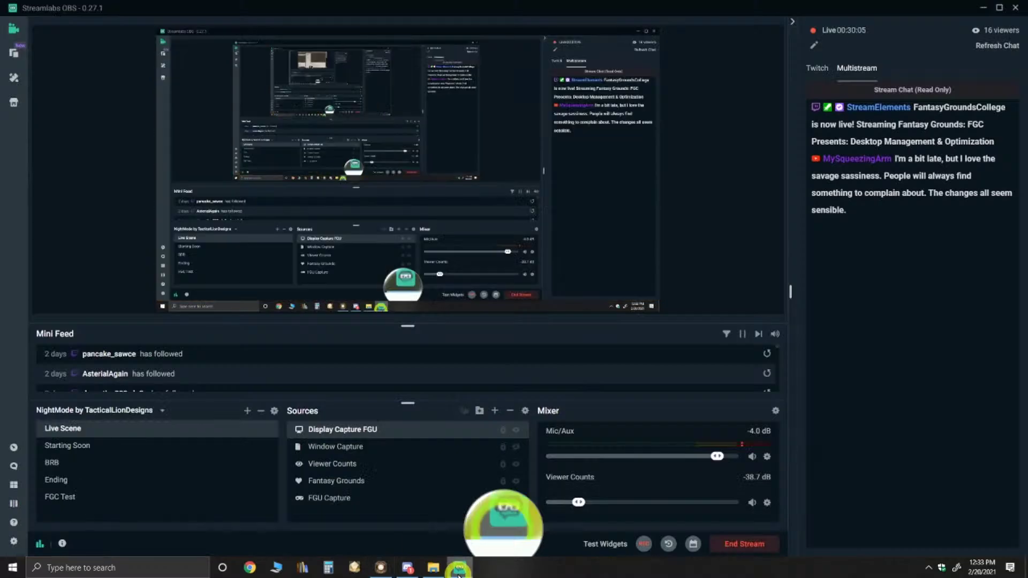
left_click(461, 568)
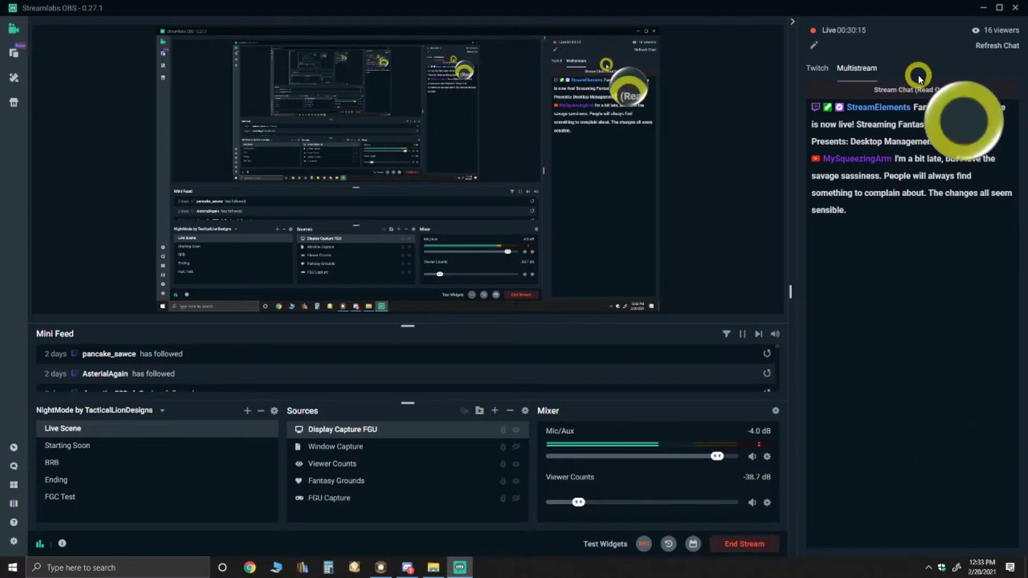
left_click(983, 7)
left_click(657, 297)
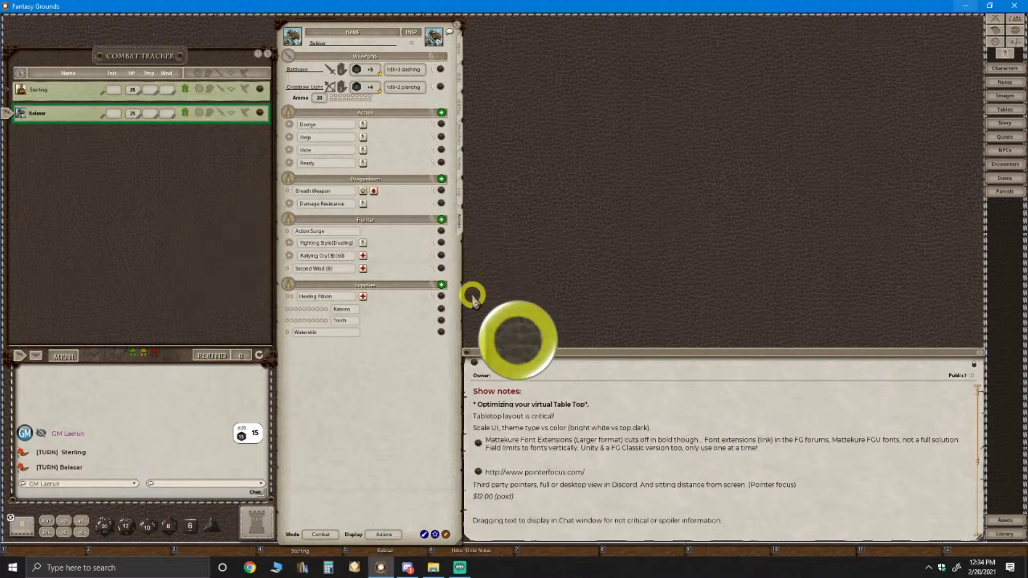
Open the [MAP] MagicCollege 04 - Herbology Foyer Aboretum image from its link under "Battle Maps too big!" in Show Notes
key("ctrl")
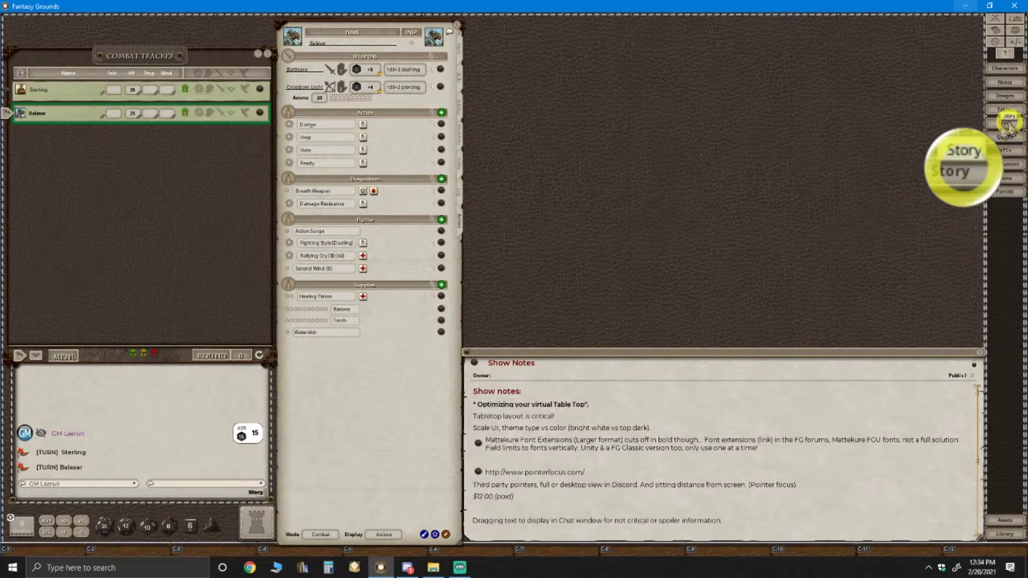
scroll(677, 485, "down", 5)
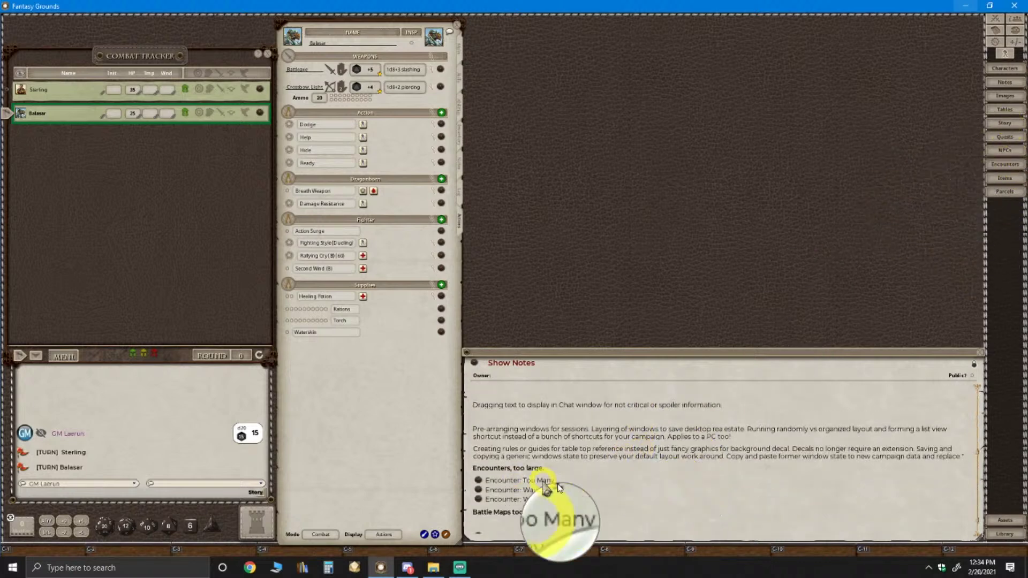
scroll(608, 485, "down", 1)
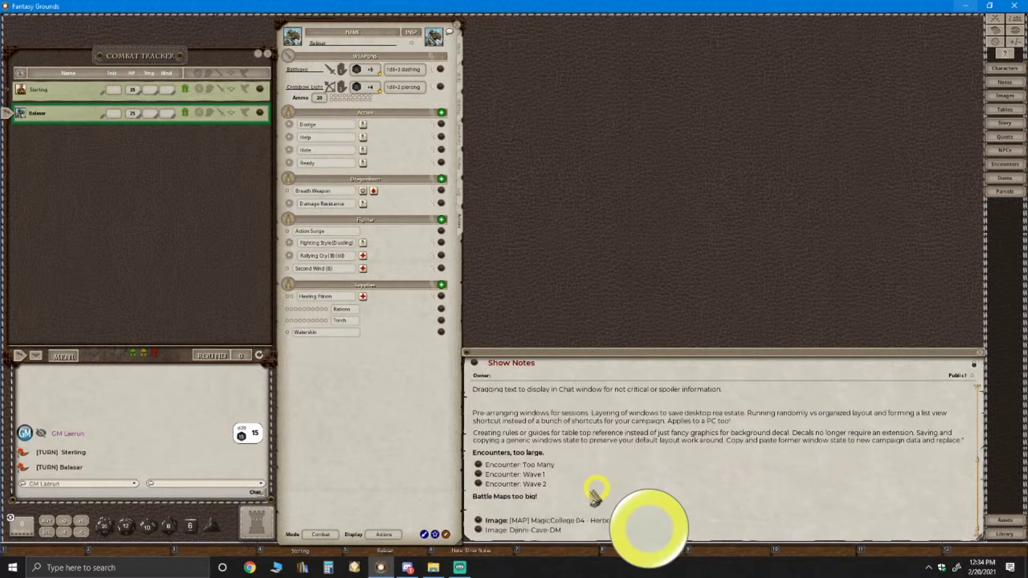
key("ctrl")
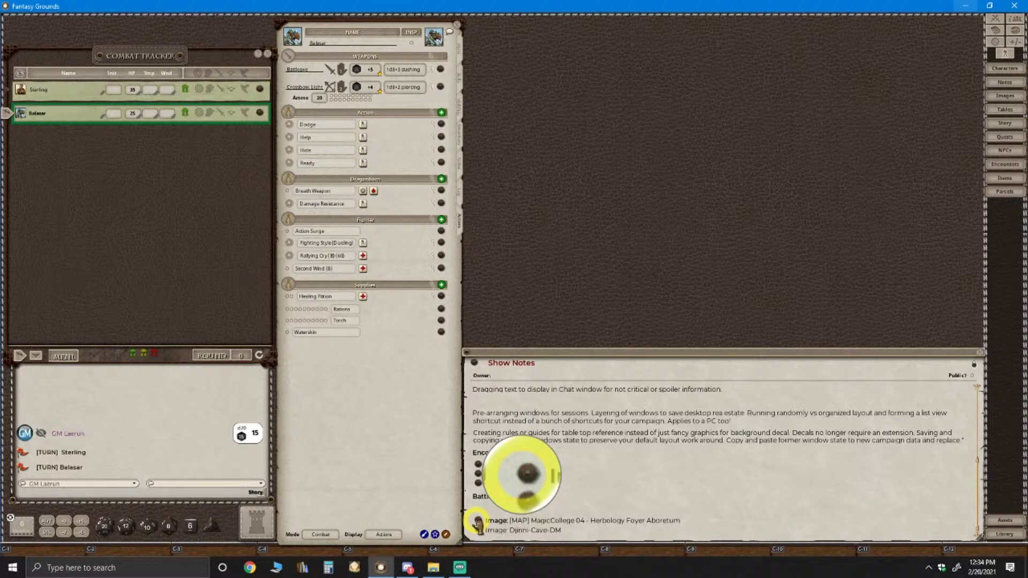
left_click(477, 521)
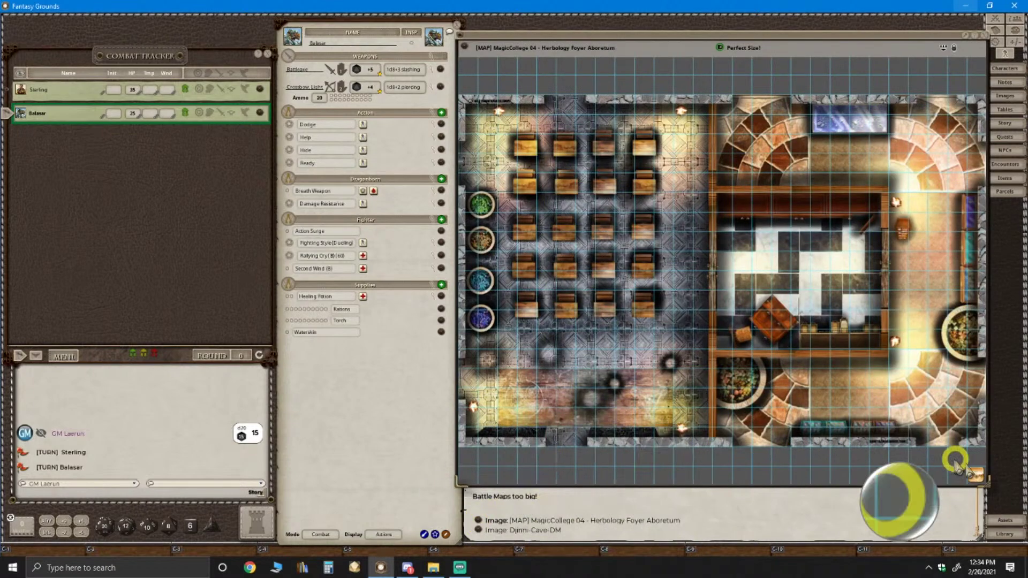
Resize and reposition the map window to fill the space above Show Notes, beside the character sheet
left_click_drag(989, 487, 980, 346)
mouse_move(654, 33)
left_mouse_down()
mouse_move(651, 18)
mouse_move(652, 32)
left_mouse_up()
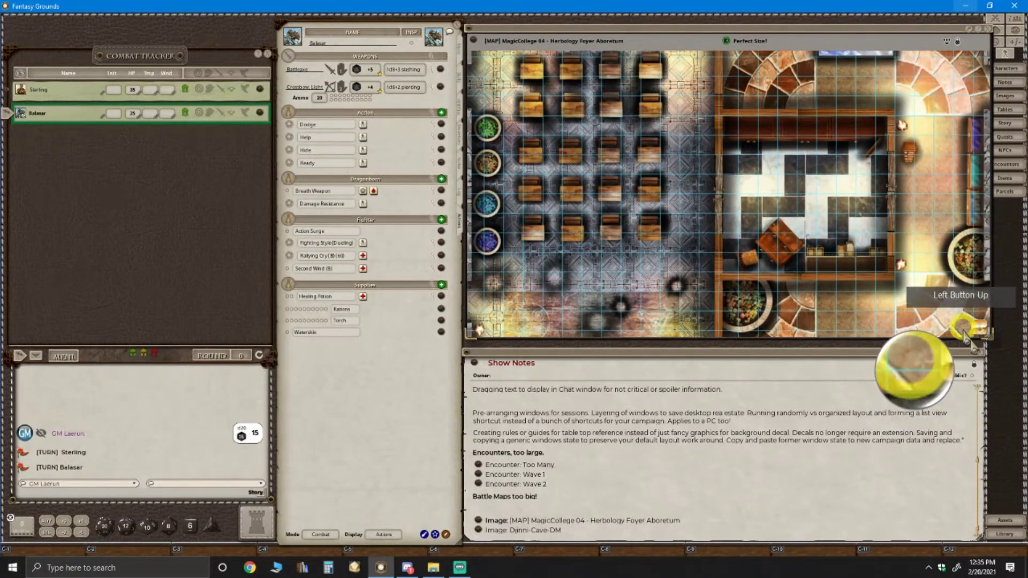
left_click_drag(991, 339, 983, 347)
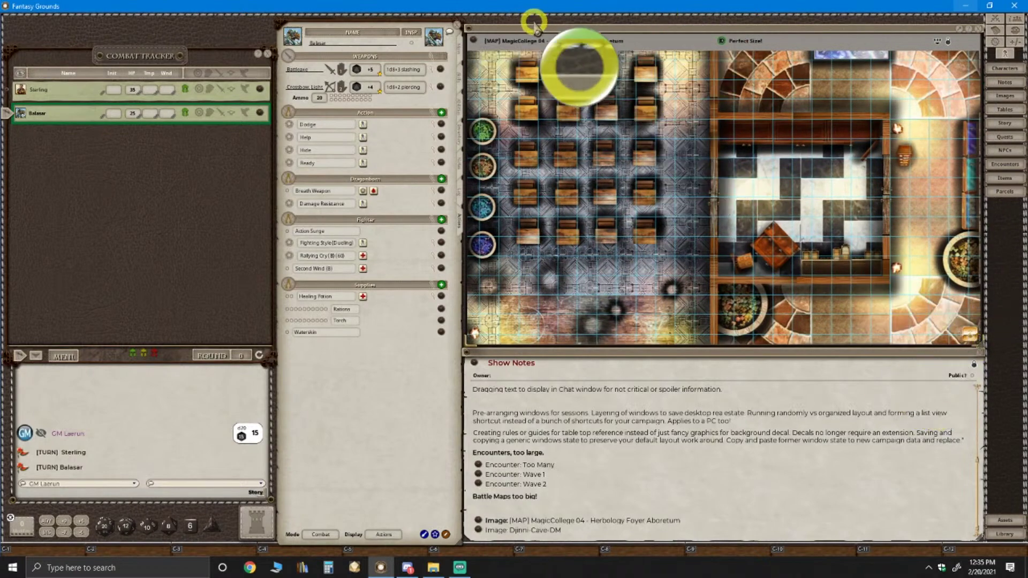
left_click_drag(528, 14, 528, 19)
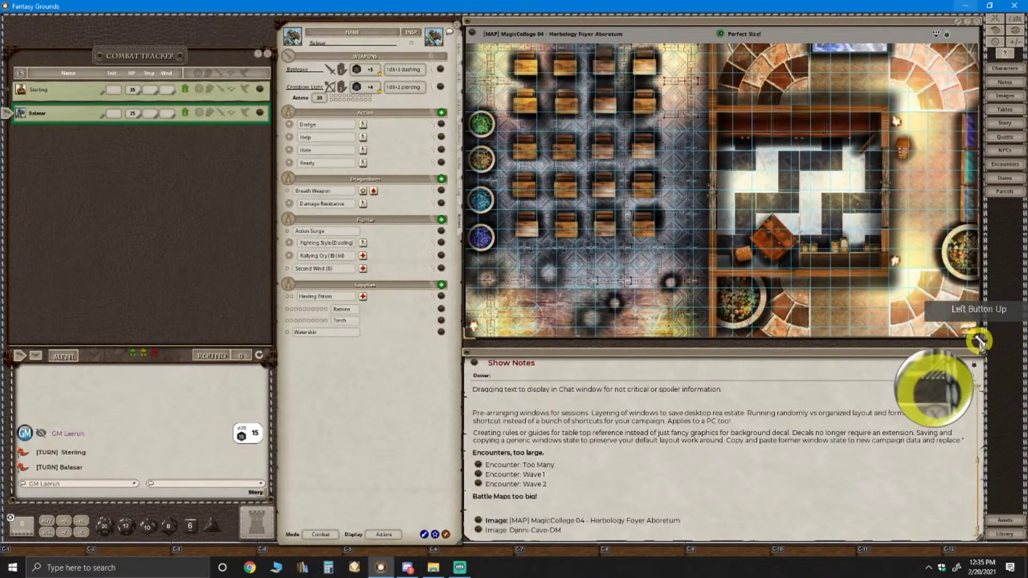
left_click_drag(982, 340, 980, 345)
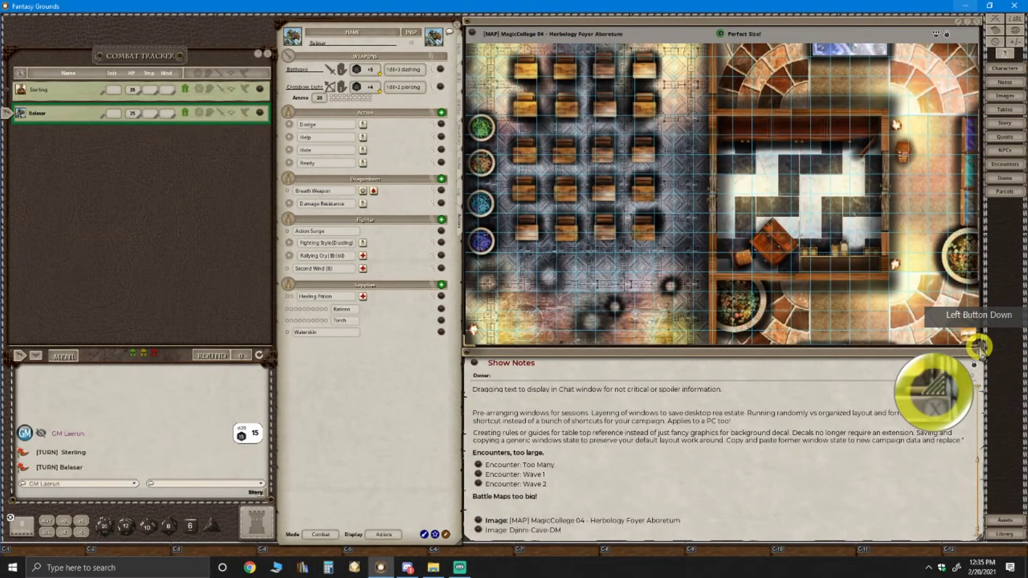
left_click(475, 222)
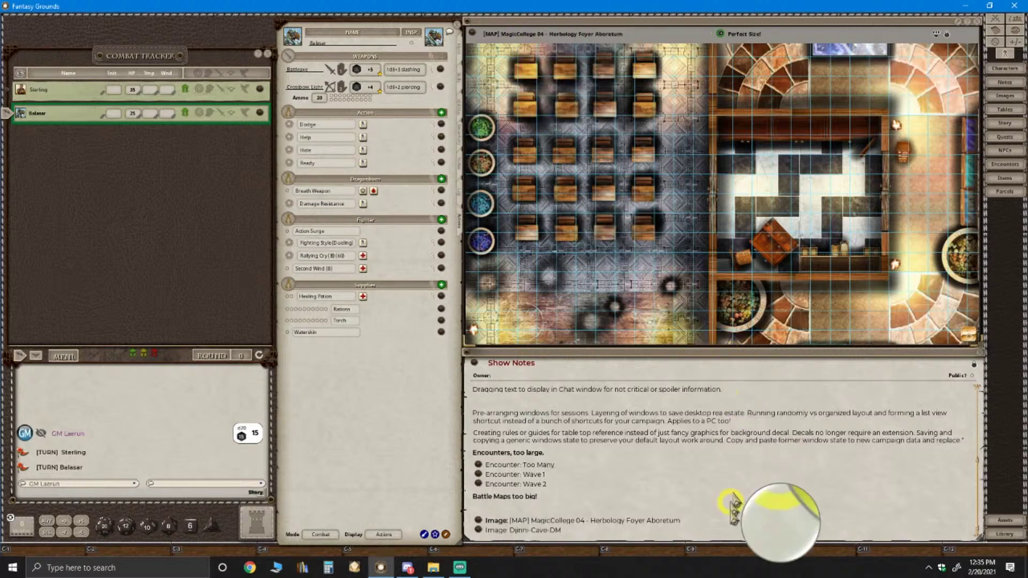
Shrink Show Notes against the tabletop's lower edge and extend the map window down to meet it
left_click_drag(734, 541, 725, 508)
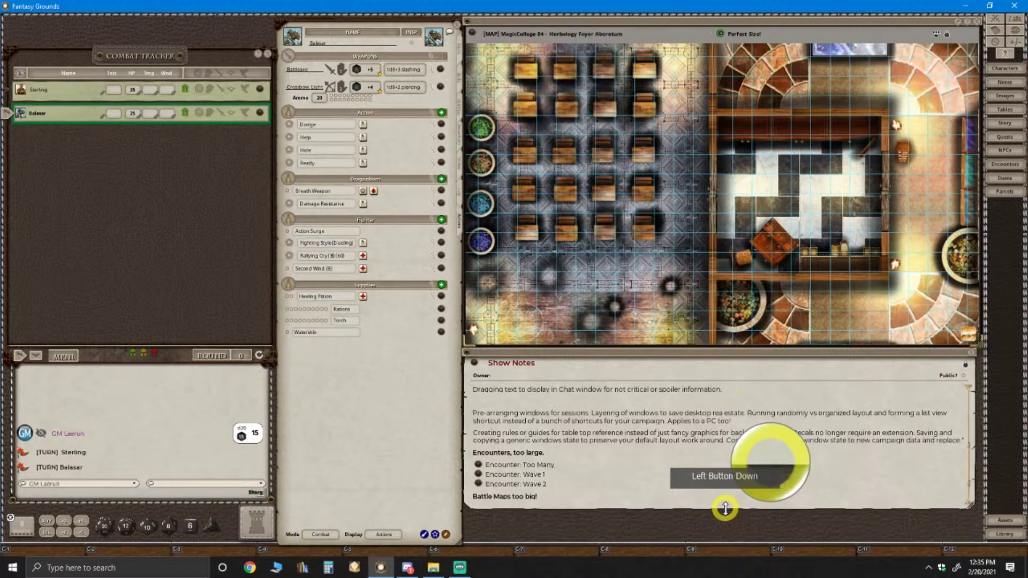
left_click_drag(642, 366, 645, 400)
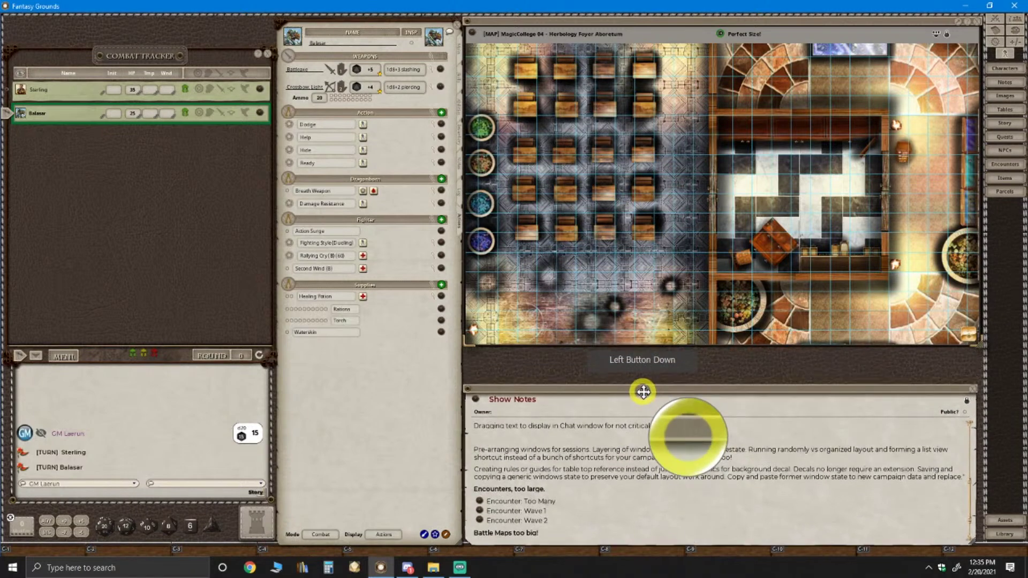
left_click_drag(676, 347, 678, 385)
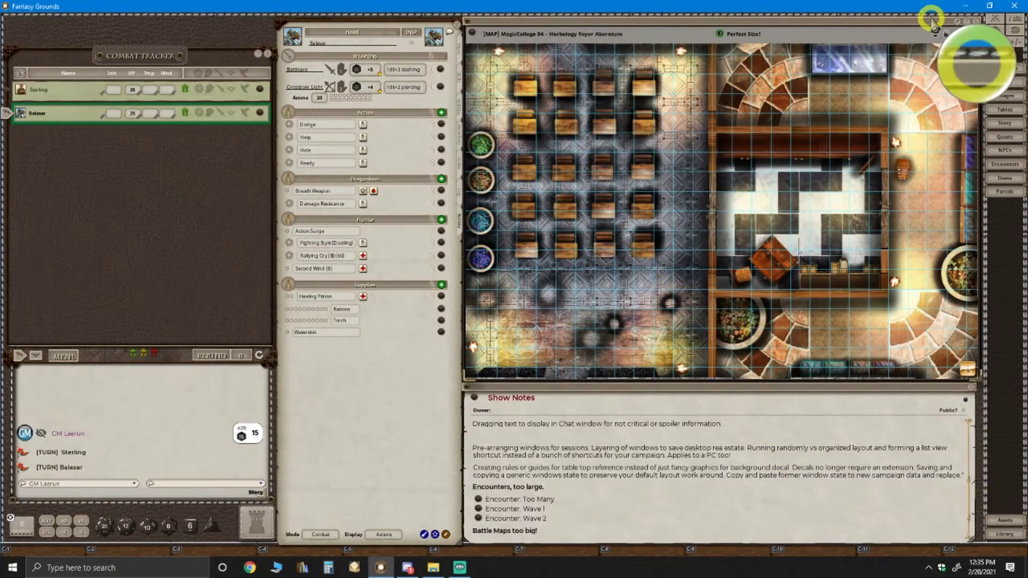
Fit the whole map inside its window with Zoom To Fit, then show the map's toolbar and refit the map below it
right_click(668, 140)
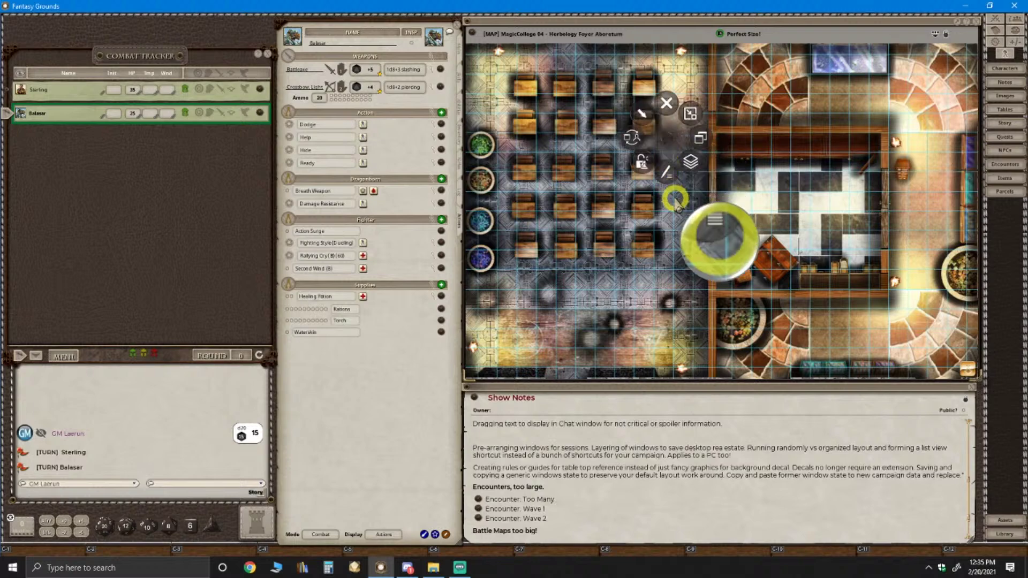
left_click(701, 143)
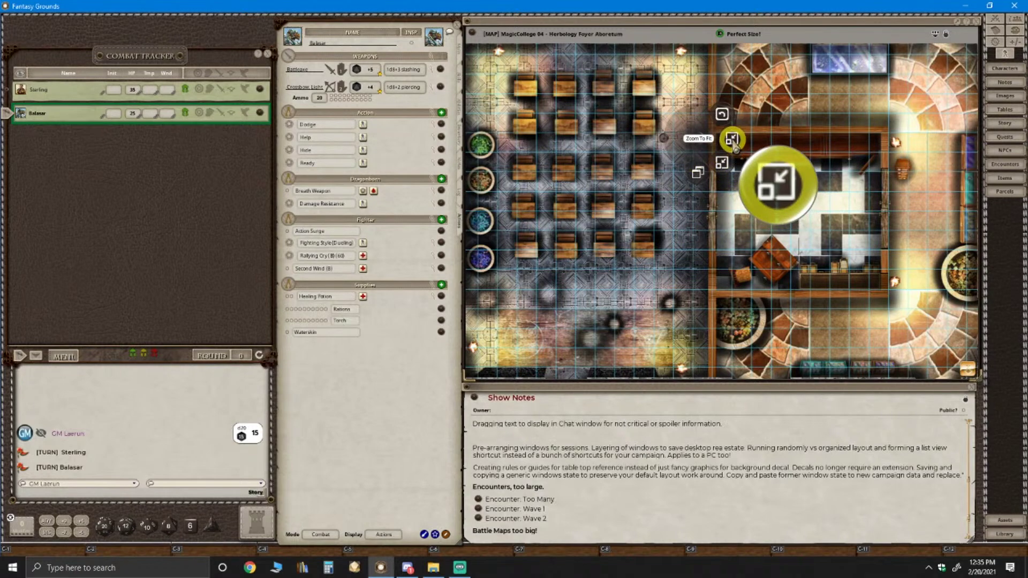
left_click(732, 140)
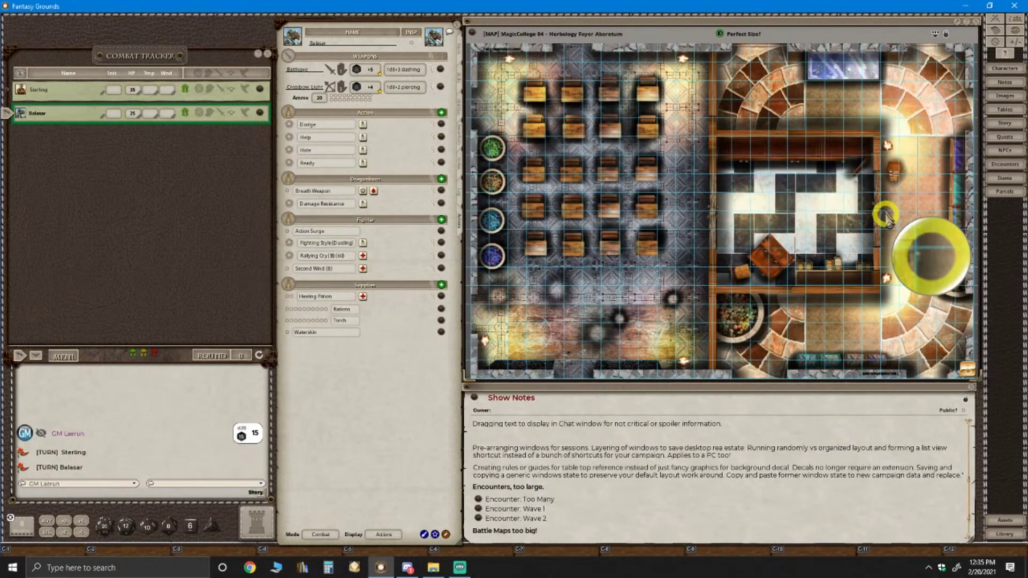
left_click(937, 42)
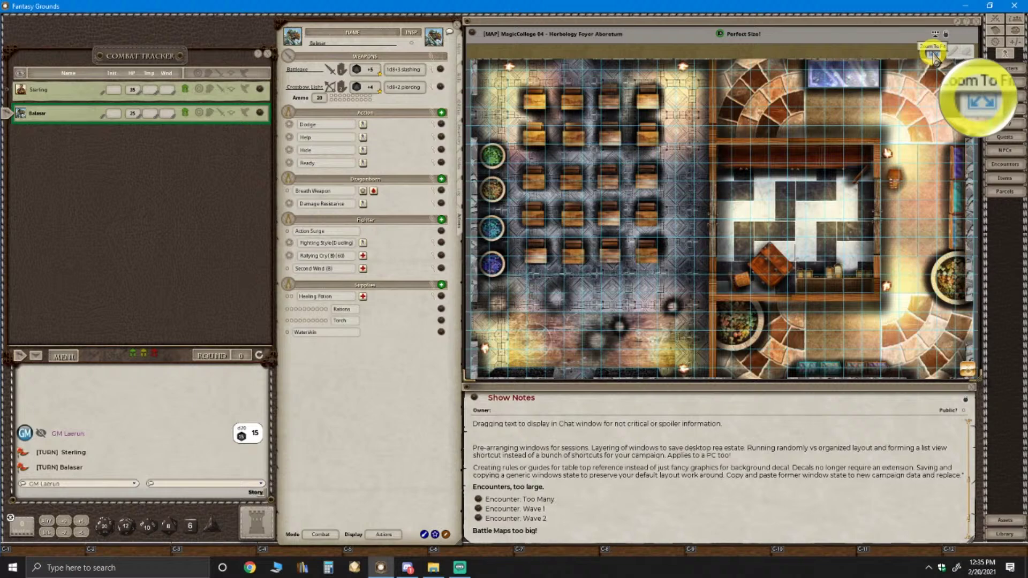
left_click(935, 60)
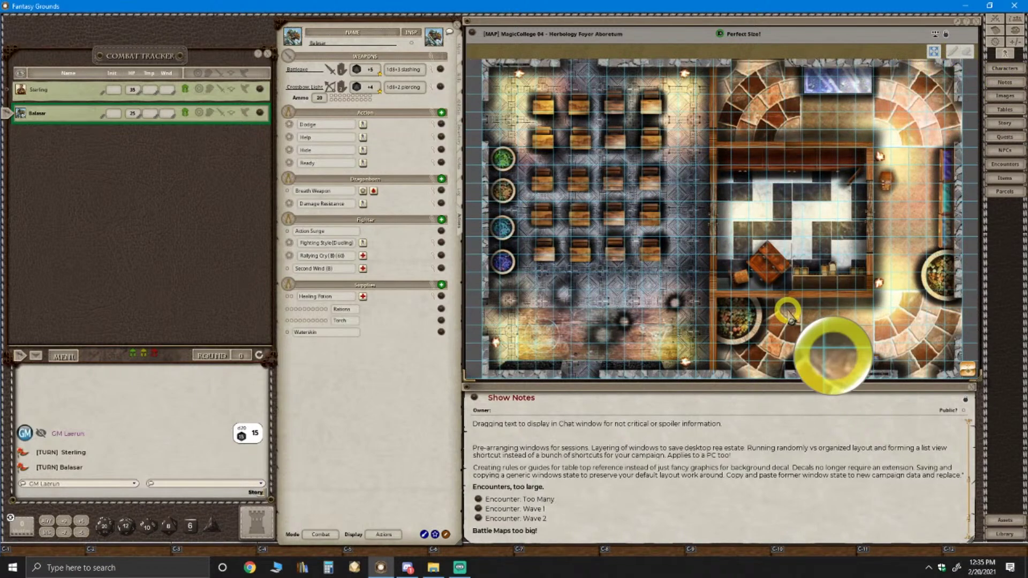
Examine the Herbology Foyer map at closer and wider zoom levels to judge how well it fits its window
key("ctrl")
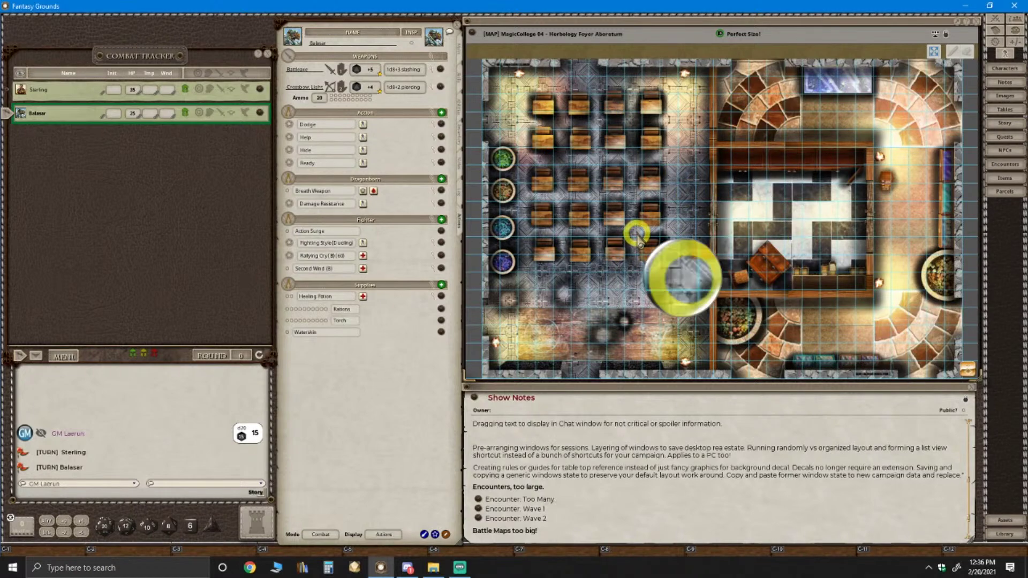
key("ctrl")
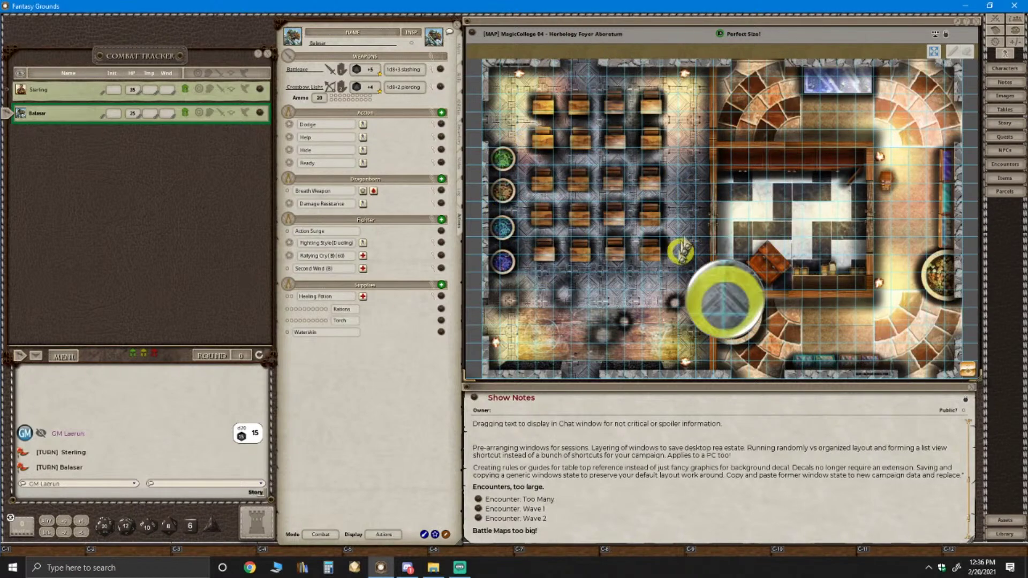
scroll(674, 202, "up", 1)
scroll(674, 202, "up", 3)
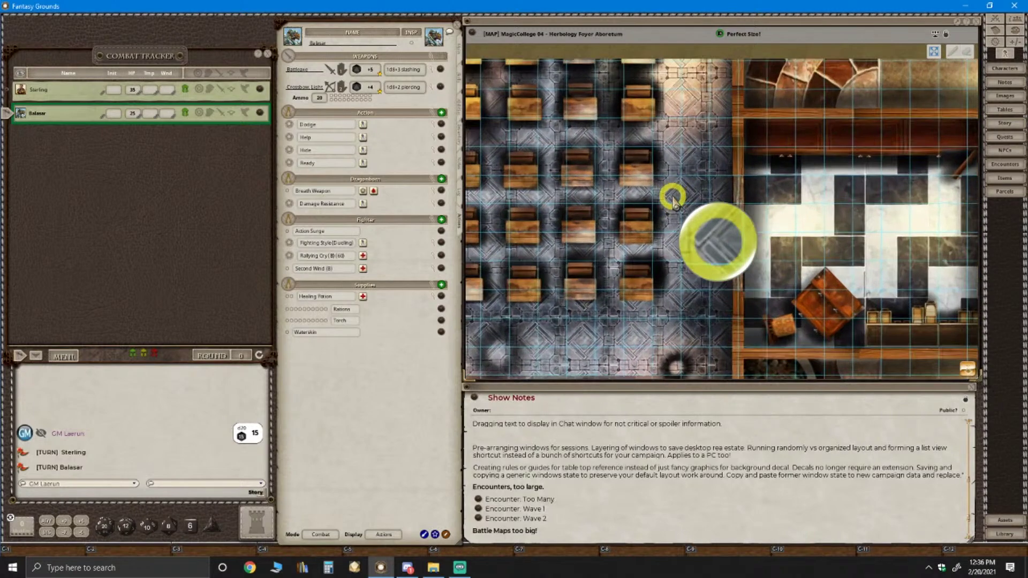
scroll(674, 202, "down", 5)
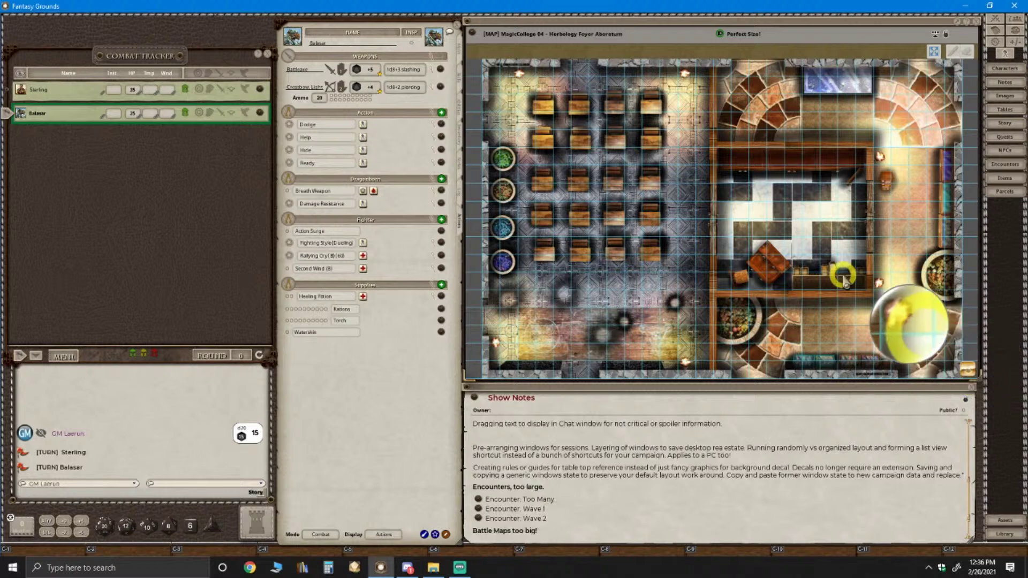
scroll(845, 279, "down", 1)
scroll(741, 249, "down", 1)
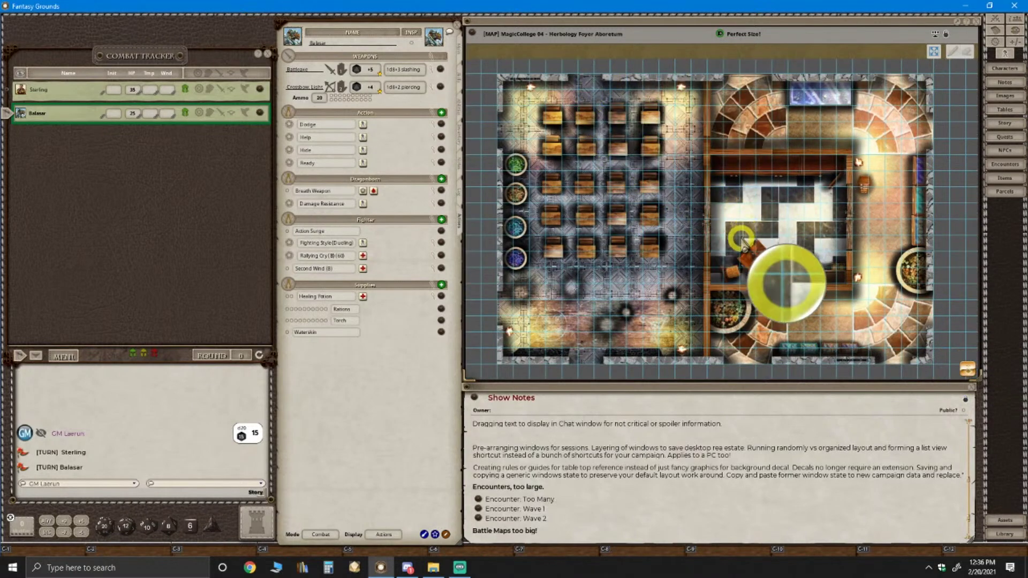
scroll(743, 242, "up", 1)
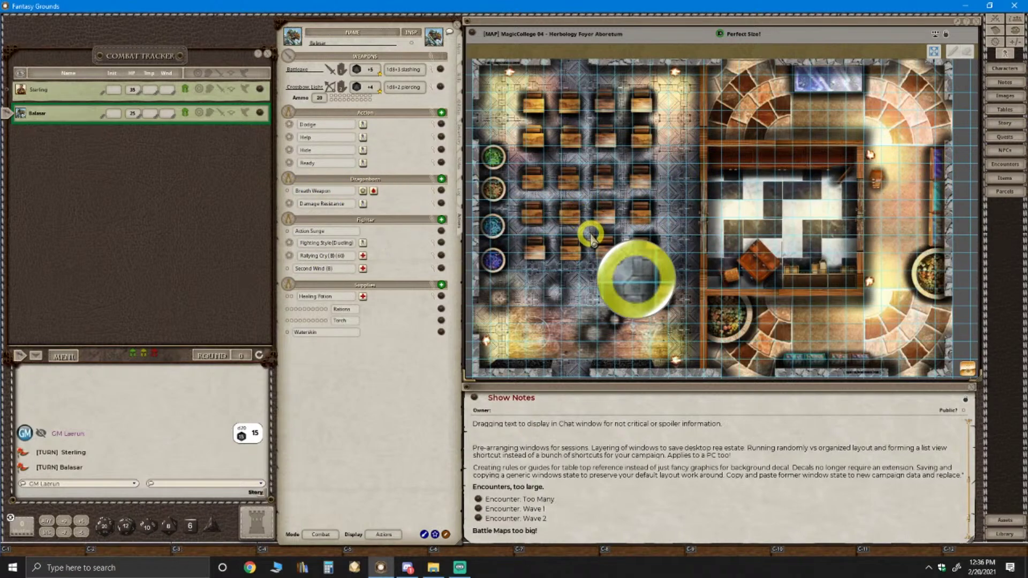
scroll(592, 235, "up", 1)
scroll(592, 236, "down", 1)
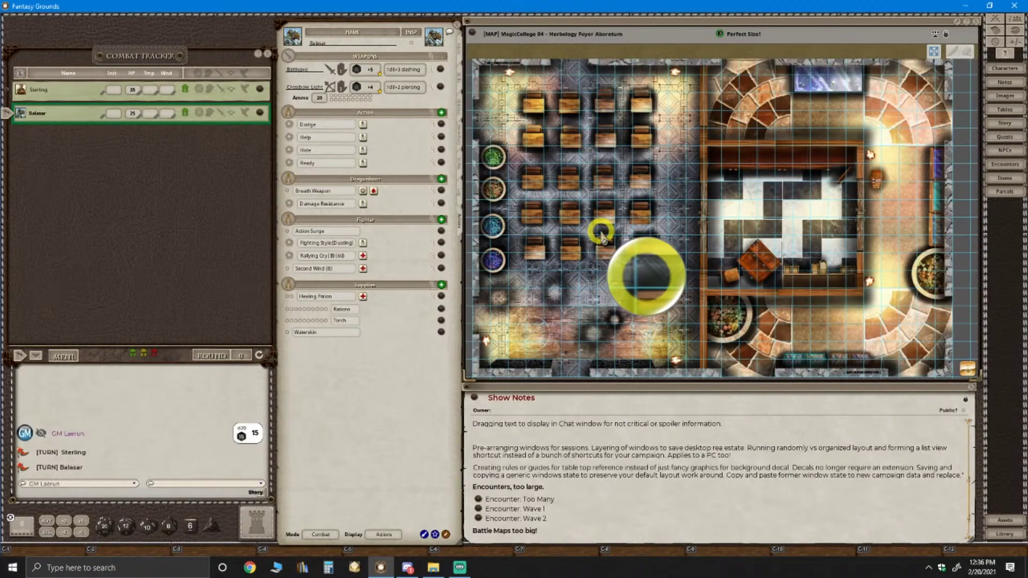
scroll(603, 236, "down", 2)
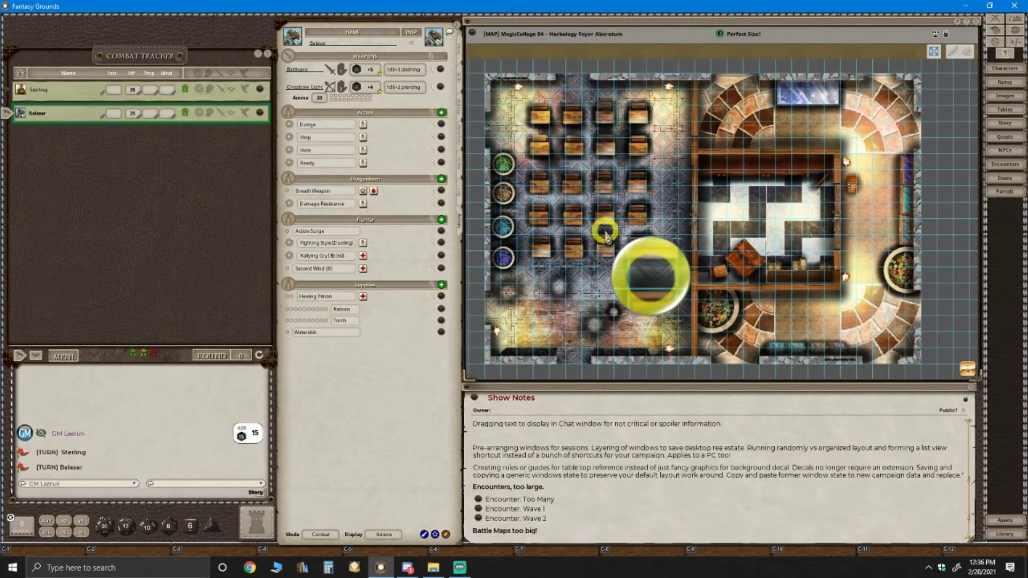
scroll(607, 236, "up", 1)
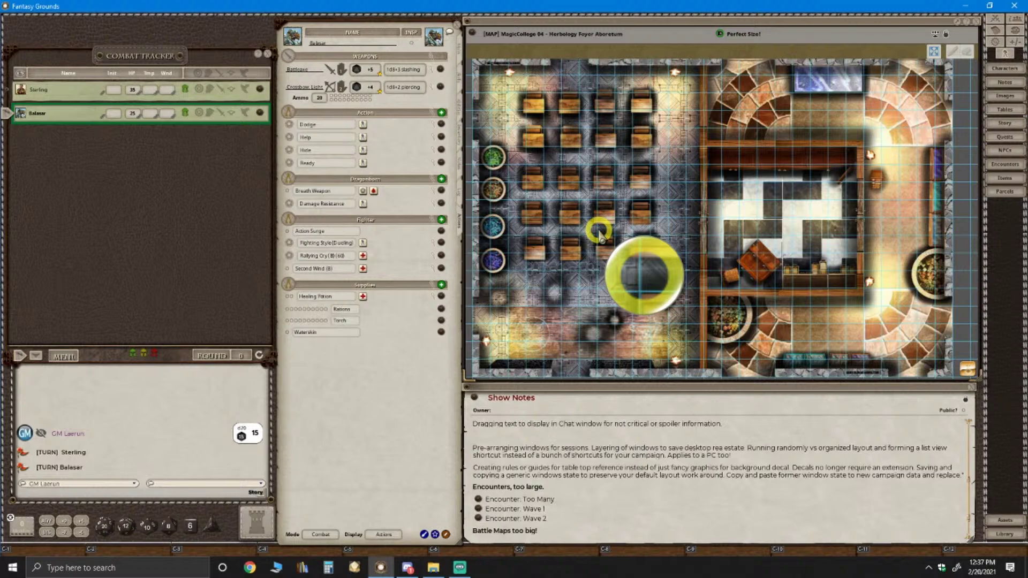
scroll(624, 220, "up", 1)
scroll(624, 220, "down", 1)
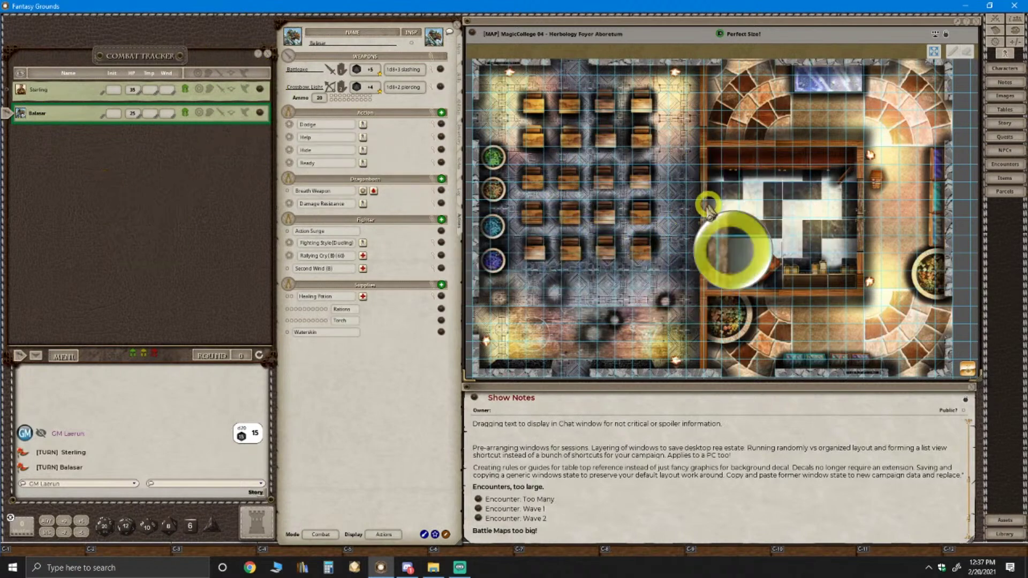
scroll(682, 261, "up", 1)
scroll(682, 261, "down", 1)
scroll(682, 262, "up", 1)
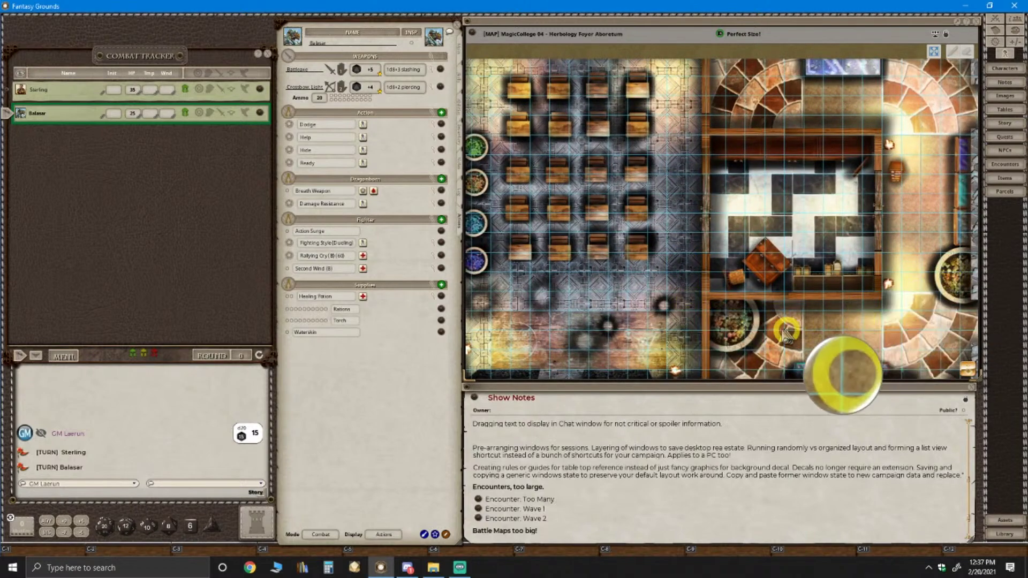
scroll(632, 295, "down", 1)
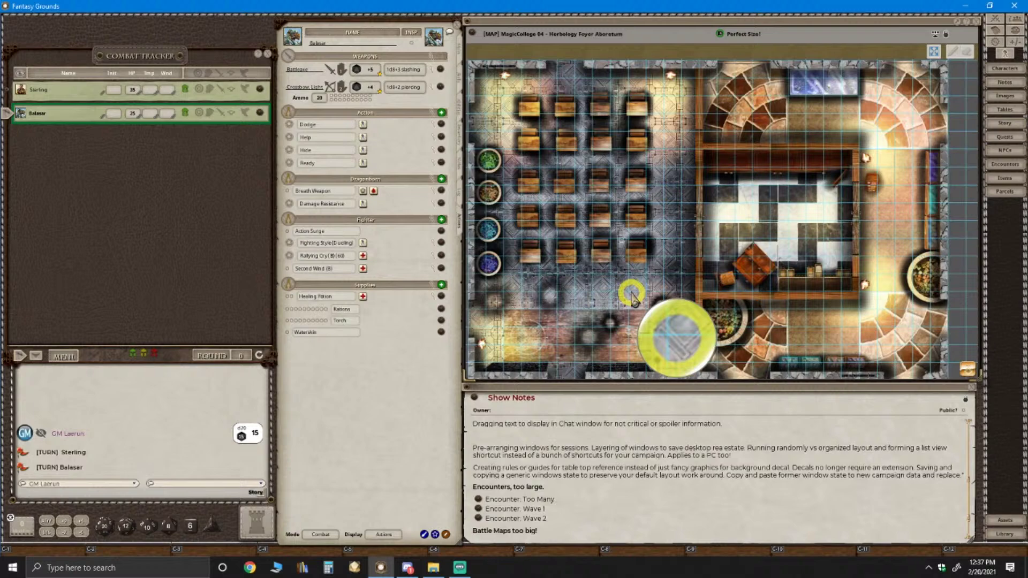
Examine the Herbology Foyer map close up, panning around the marble-floored room, its desk, counter and surrounding walls
scroll(560, 228, "up", 1)
scroll(580, 233, "down", 1)
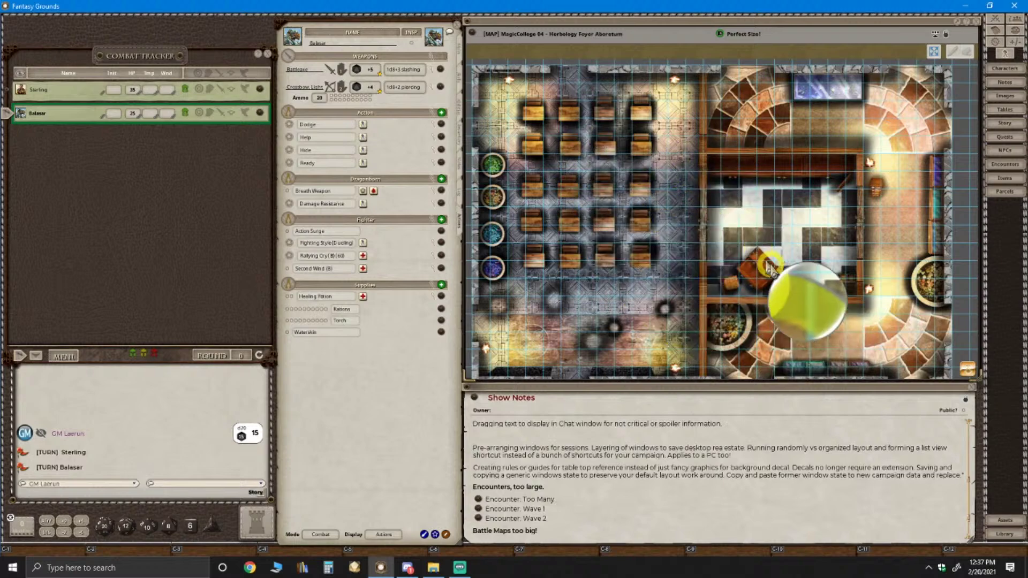
scroll(832, 308, "up", 3)
scroll(832, 308, "up", 3)
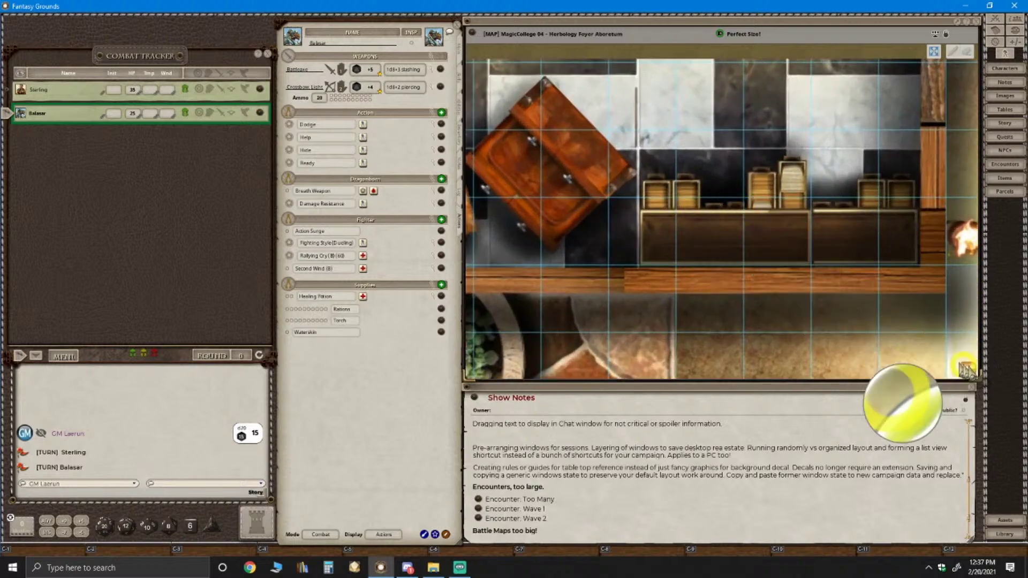
scroll(827, 308, "down", 1)
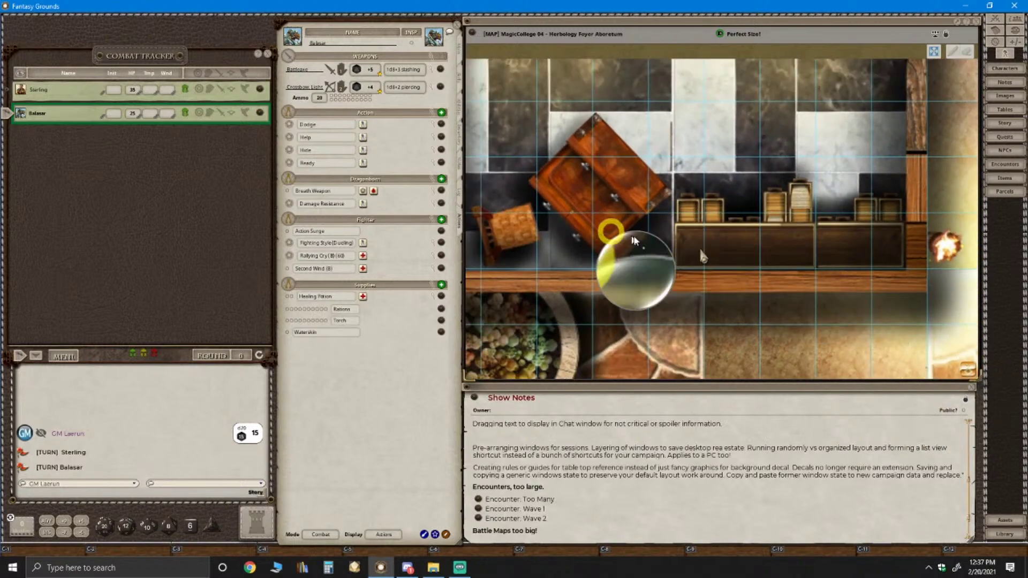
left_click_drag(970, 372, 1021, 471)
left_click_drag(723, 260, 701, 218)
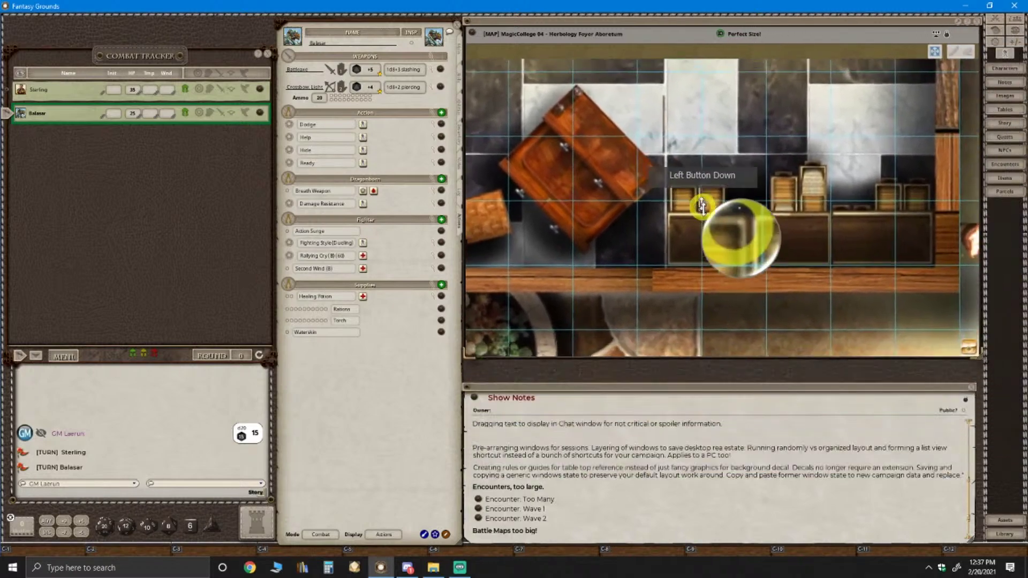
left_click_drag(665, 140, 686, 155)
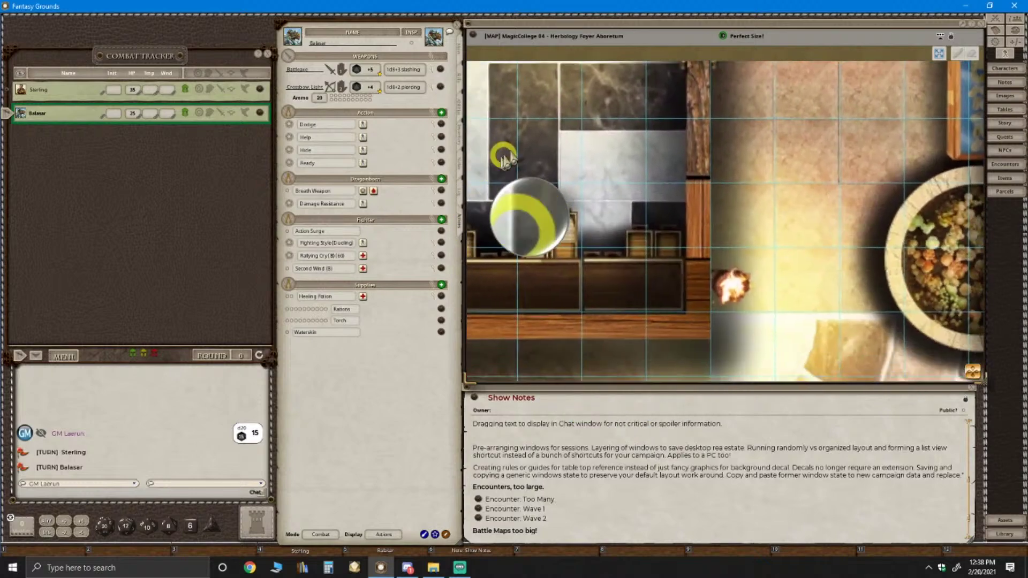
left_click_drag(799, 393, 458, 423)
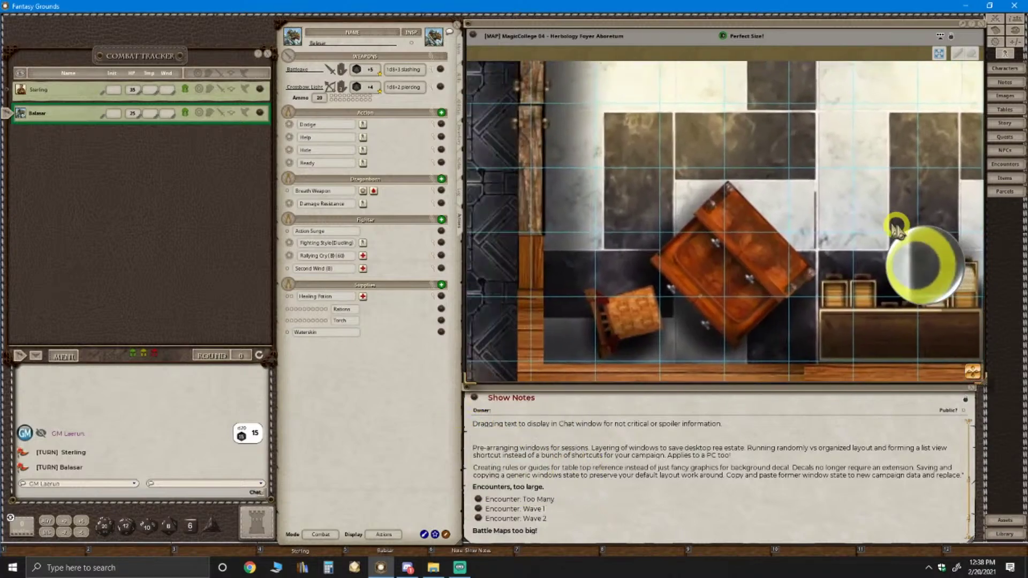
left_click_drag(560, 129, 531, 124)
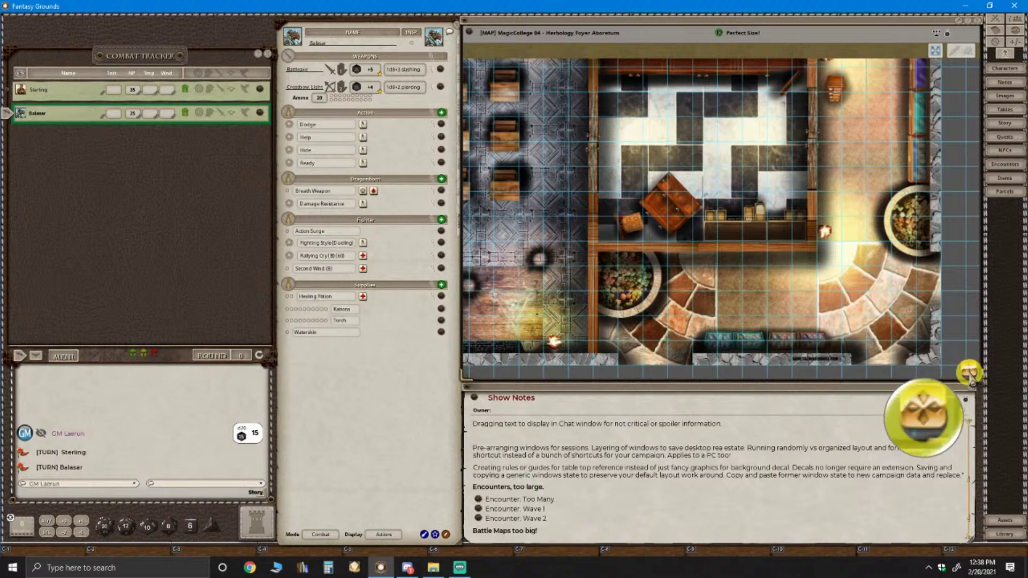
Compare the map at medium, wide and close zoom levels, from the marble-floored room across to the classroom desks
scroll(971, 374, "up", 2)
left_click_drag(972, 375, 727, 238)
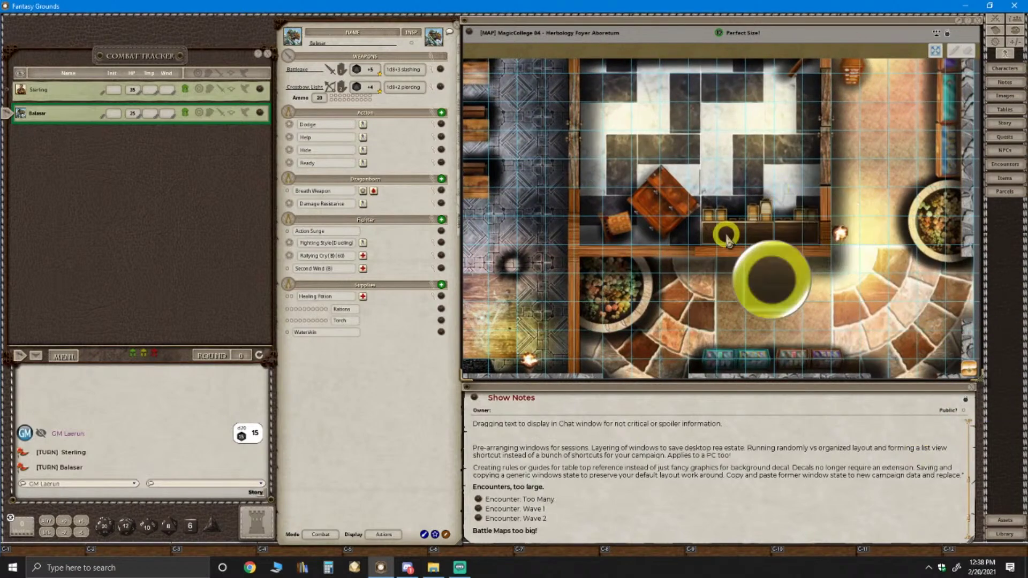
scroll(727, 239, "down", 2)
scroll(713, 207, "up", 2)
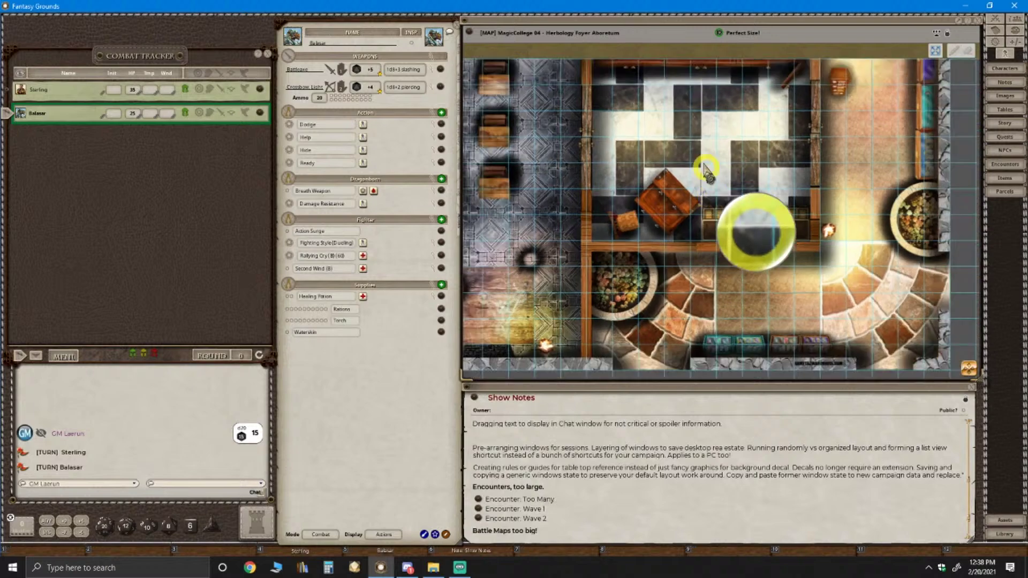
scroll(541, 225, "up", 1)
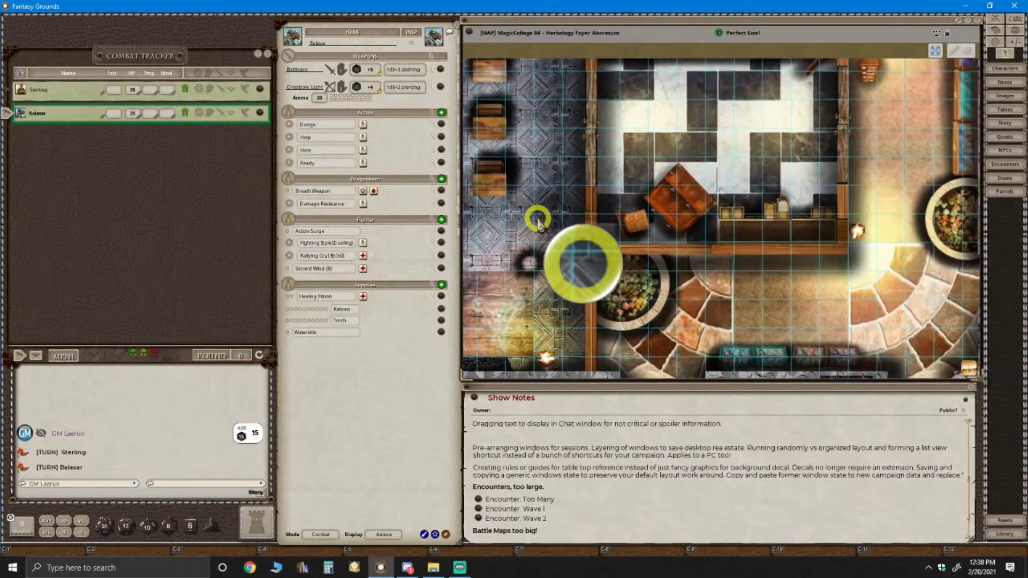
left_click_drag(610, 146, 887, 252)
scroll(708, 194, "up", 1)
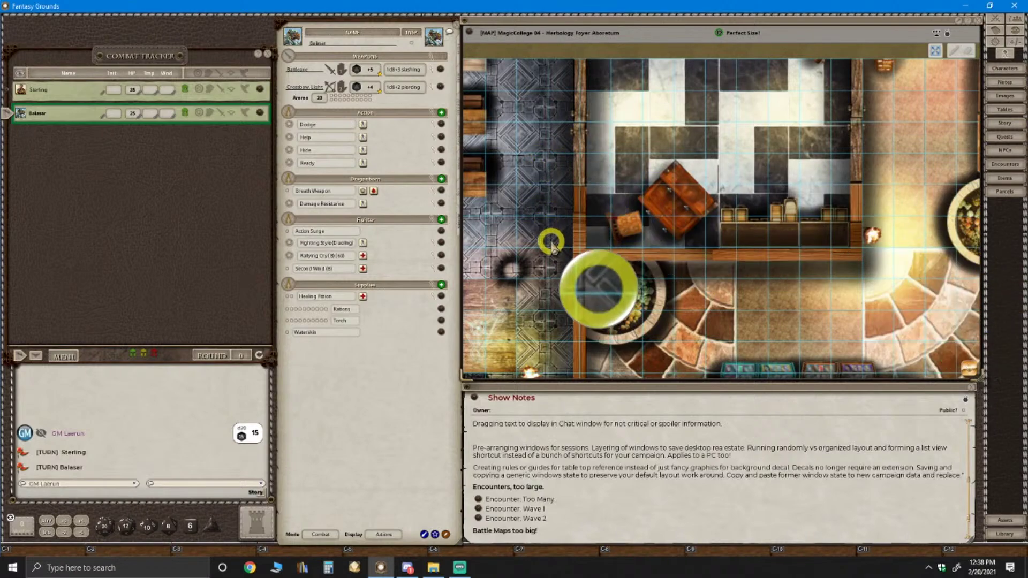
scroll(553, 243, "down", 5)
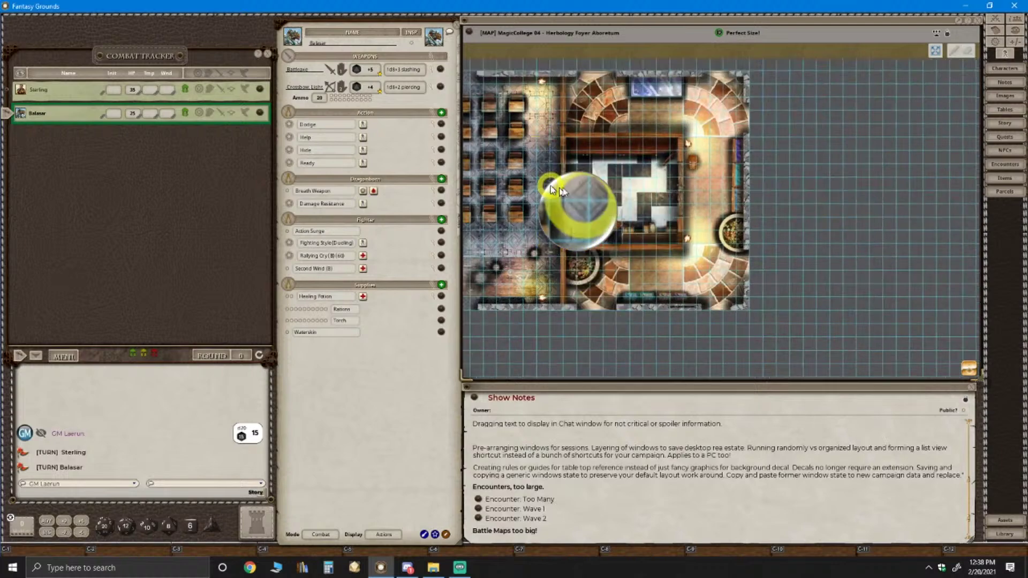
scroll(624, 203, "up", 4)
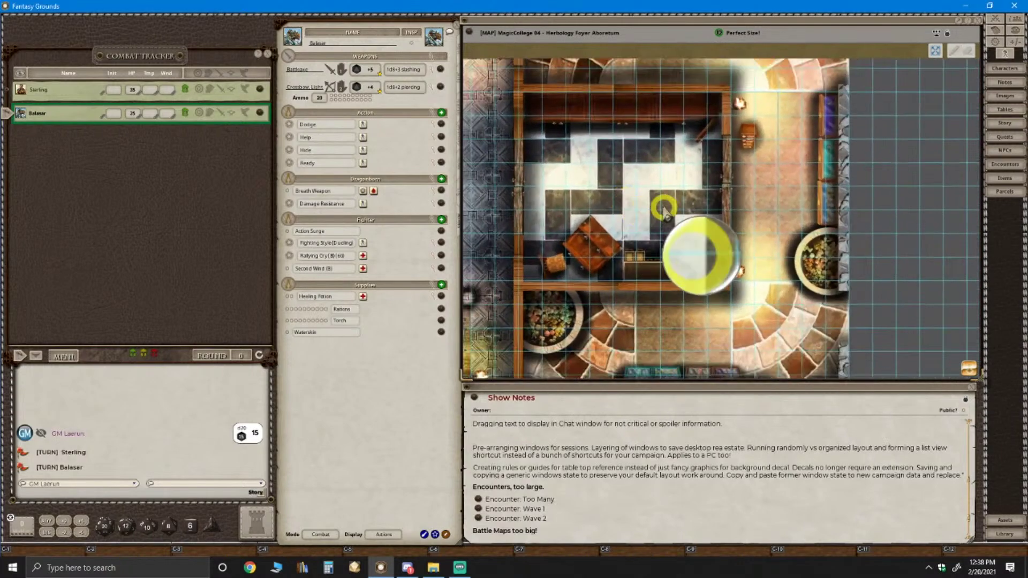
left_click_drag(787, 179, 603, 184)
scroll(943, 347, "down", 3)
scroll(610, 192, "up", 3)
scroll(604, 187, "up", 5)
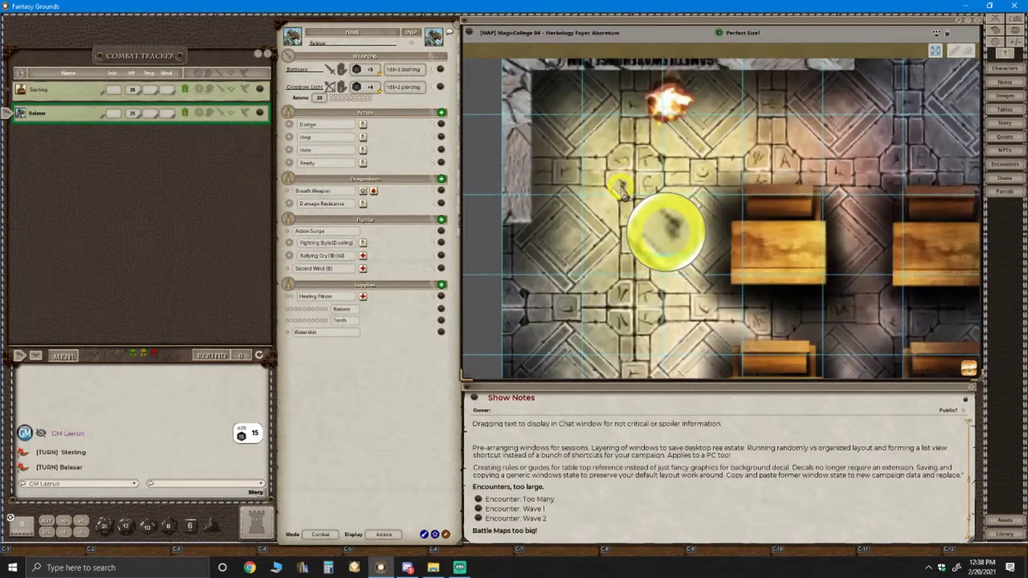
scroll(642, 213, "down", 3)
left_click_drag(669, 225, 972, 380)
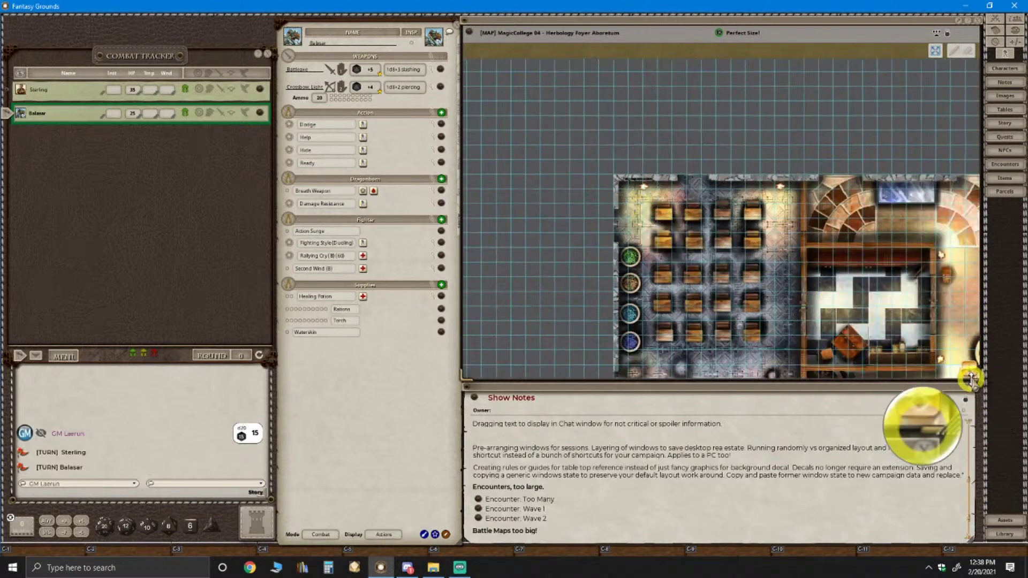
Refit the whole map with Zoom To Fit and check how slightly closer and wider zoom levels fill the window
left_click(937, 56)
scroll(784, 277, "up", 3)
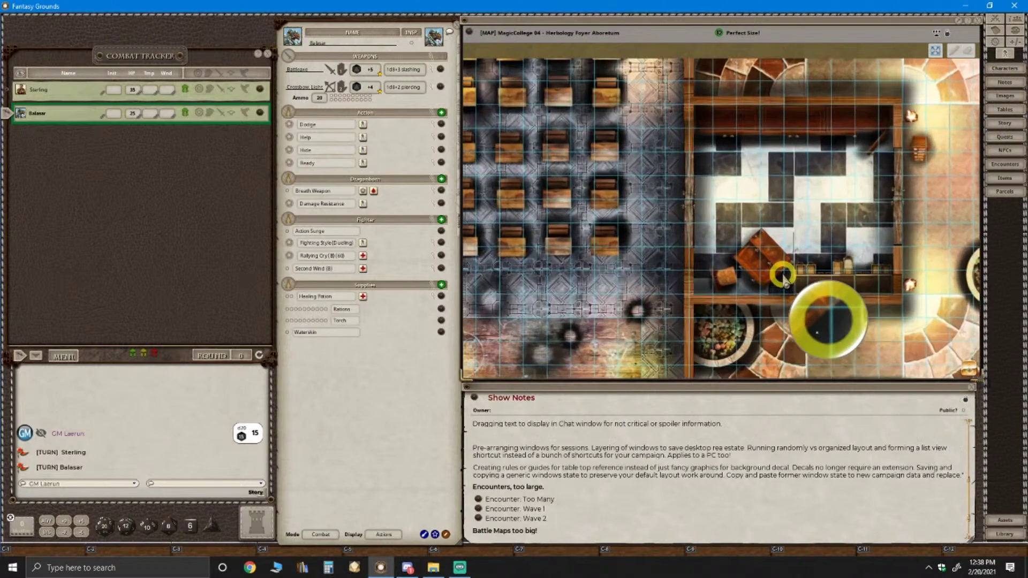
scroll(784, 275, "down", 1)
scroll(779, 269, "up", 1)
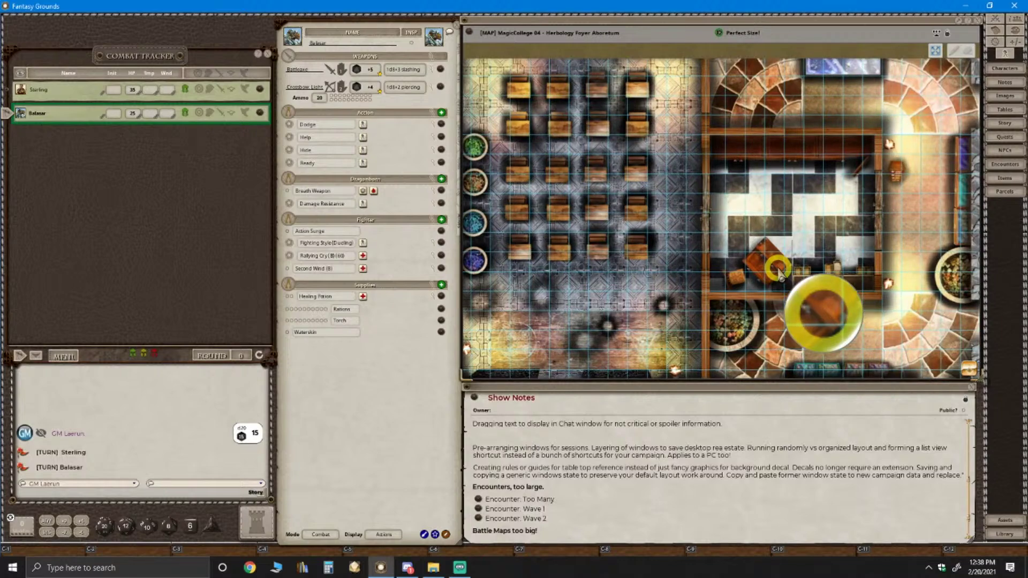
scroll(780, 270, "down", 1)
scroll(779, 271, "up", 1)
scroll(780, 270, "down", 1)
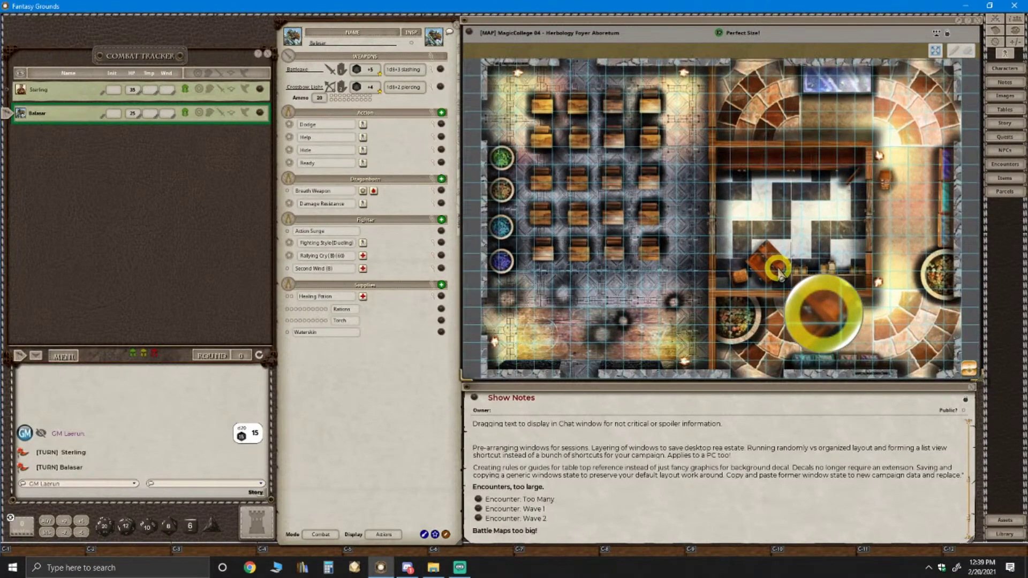
scroll(779, 270, "up", 1)
scroll(780, 271, "down", 1)
Reshape the map window into a tall, narrow one beside the character sheet and zoom out until the whole map shows
left_click_drag(781, 273, 811, 550)
scroll(498, 340, "down", 2)
scroll(815, 348, "down", 3)
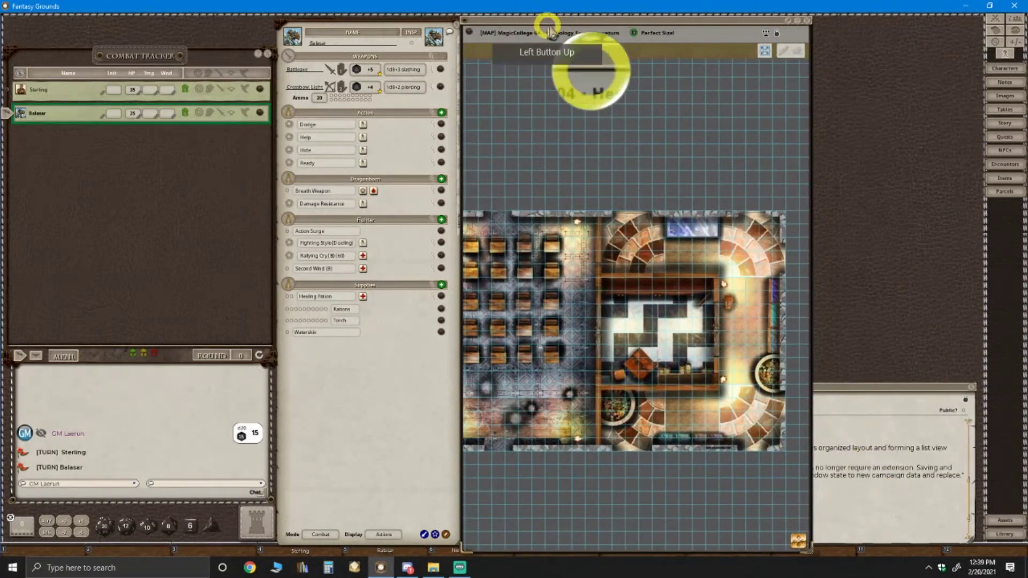
left_click_drag(544, 27, 550, 30)
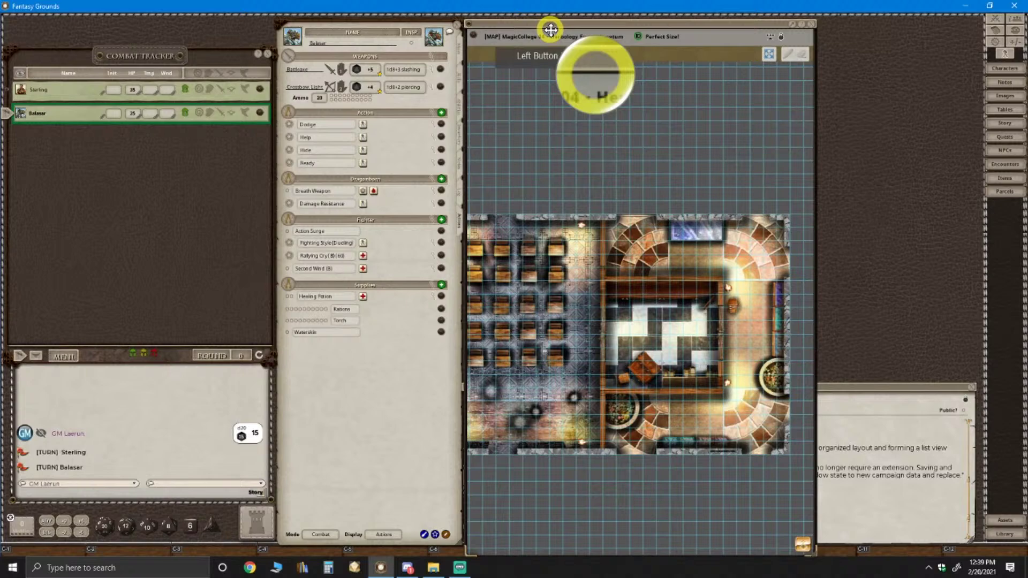
scroll(689, 133, "down", 4)
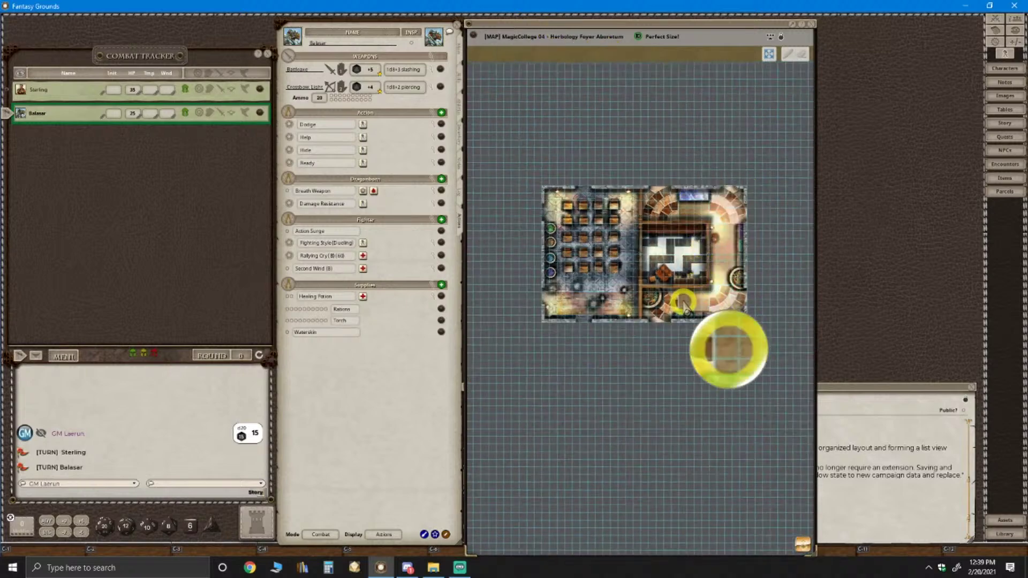
scroll(685, 302, "up", 1)
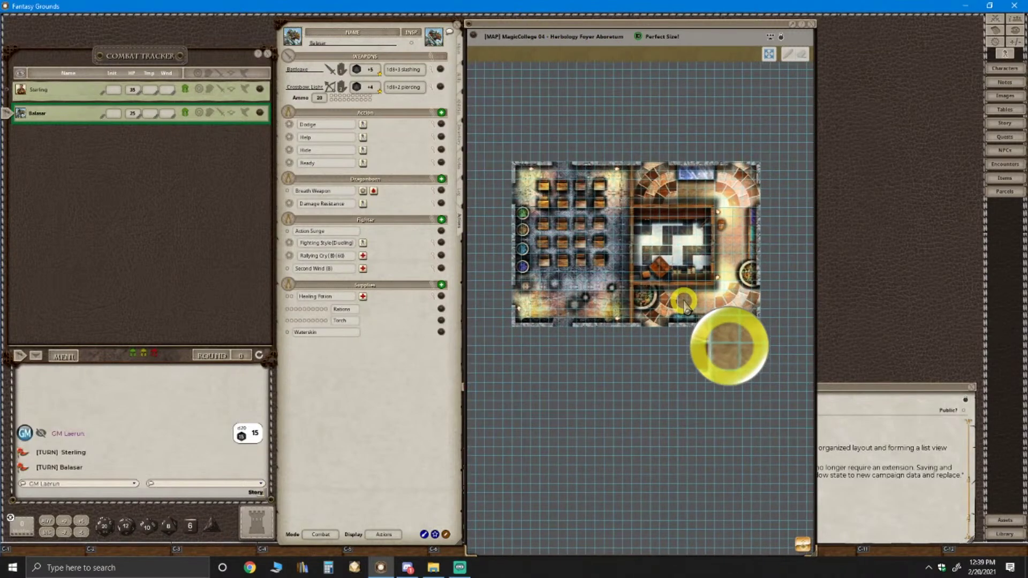
Unlock the Herbology Foyer map for editing and unlock its image layer in the layer list
left_click(781, 38)
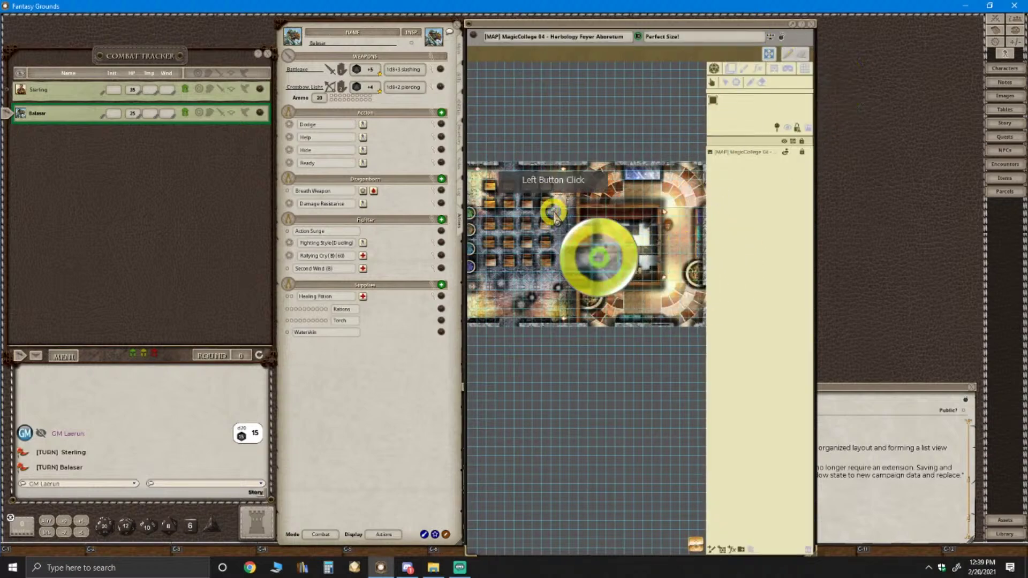
left_click(753, 144)
left_click(815, 161)
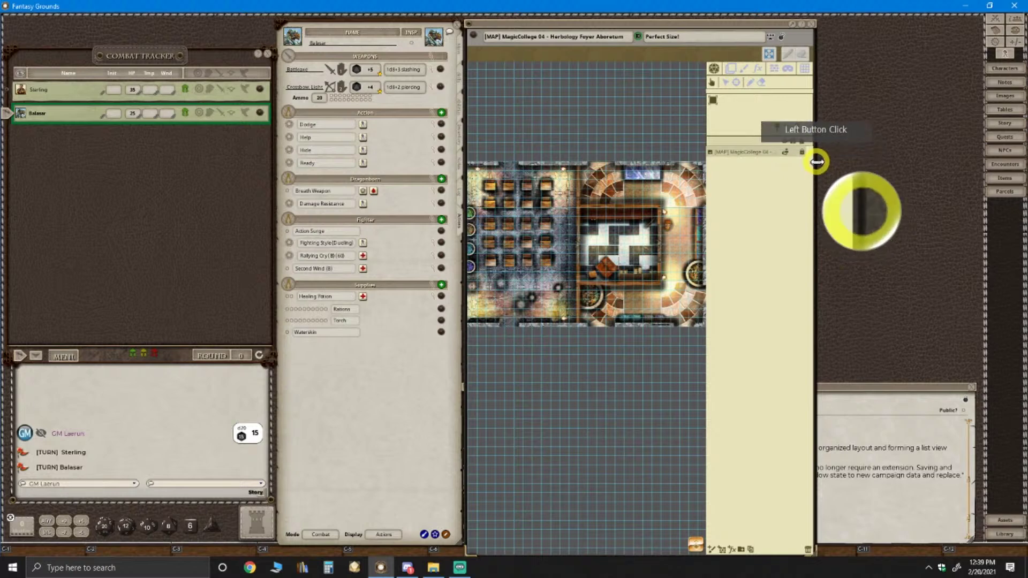
left_click(804, 153)
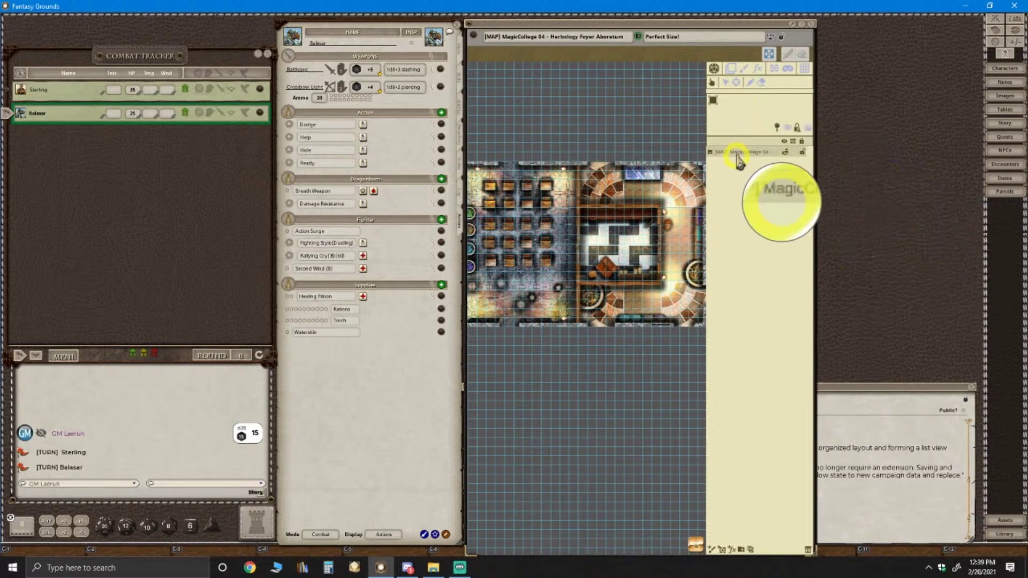
Rotate the map's image layer clockwise in 90-degree turns to 180 degrees and lock the layer again
left_click(735, 70)
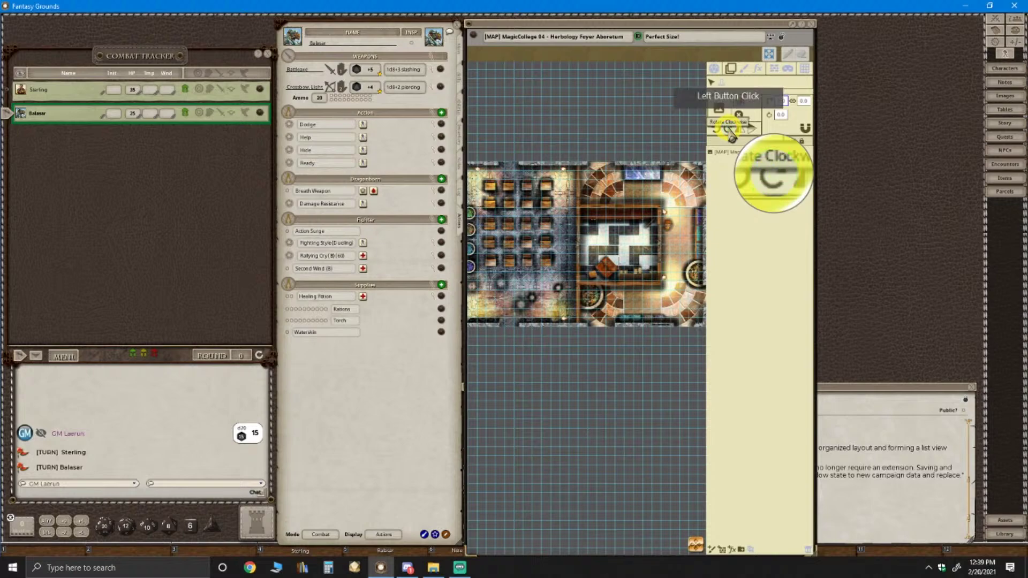
left_click(735, 133)
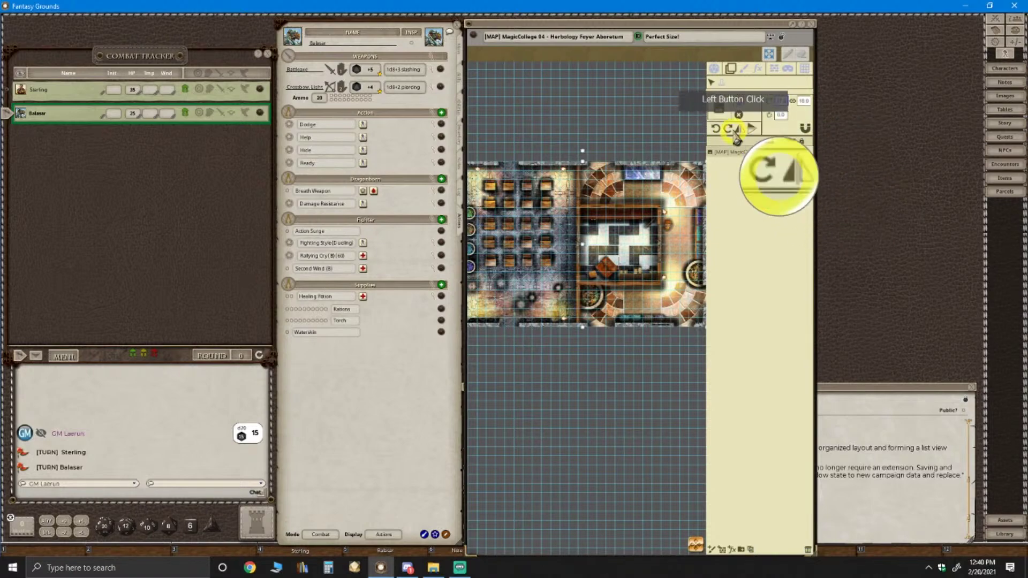
left_click(731, 134)
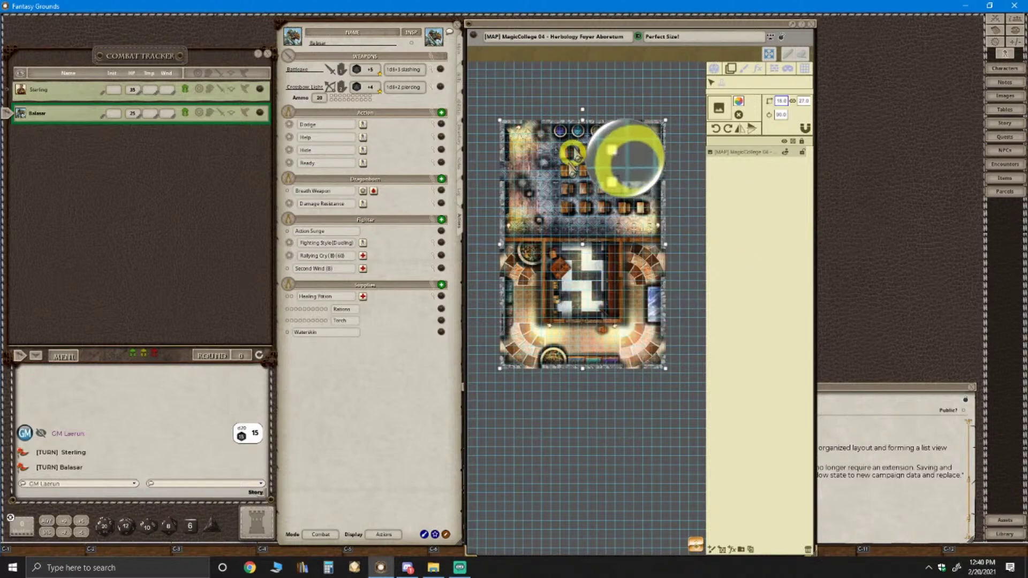
left_click(727, 131)
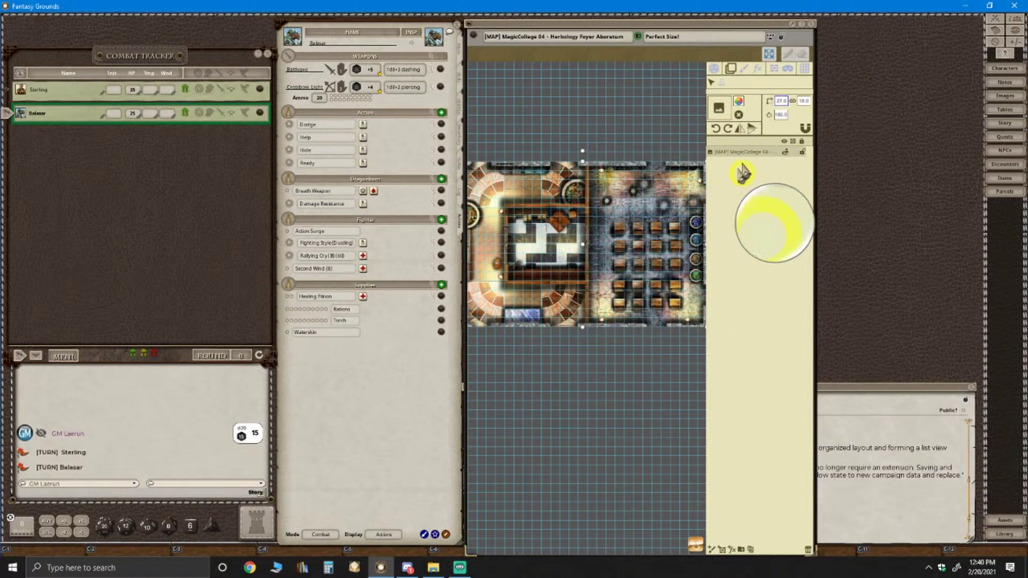
left_click(803, 154)
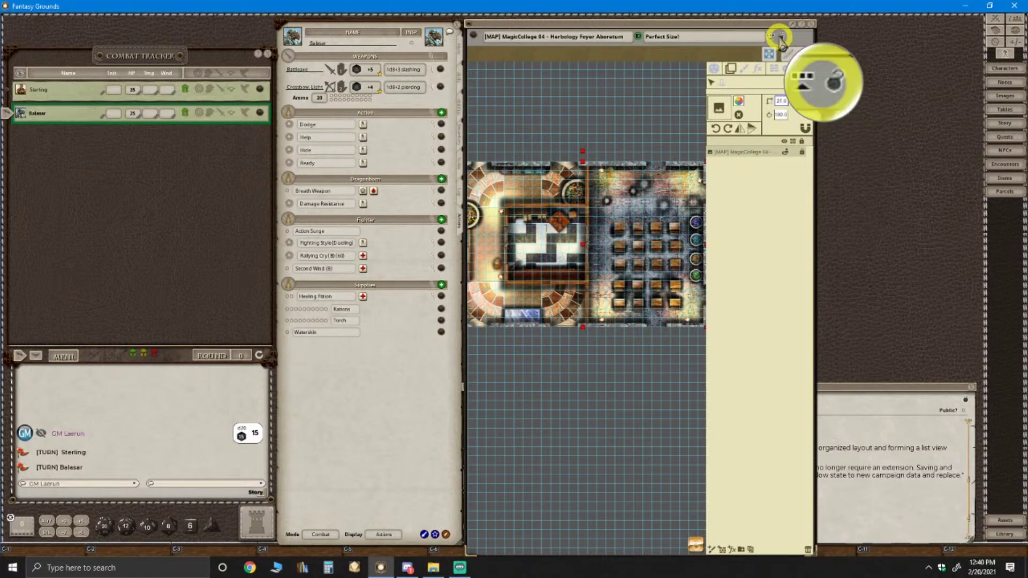
Lock the Herbology Foyer map, resize its window to fit above the Show Notes, and fit the whole map inside it
left_click(781, 38)
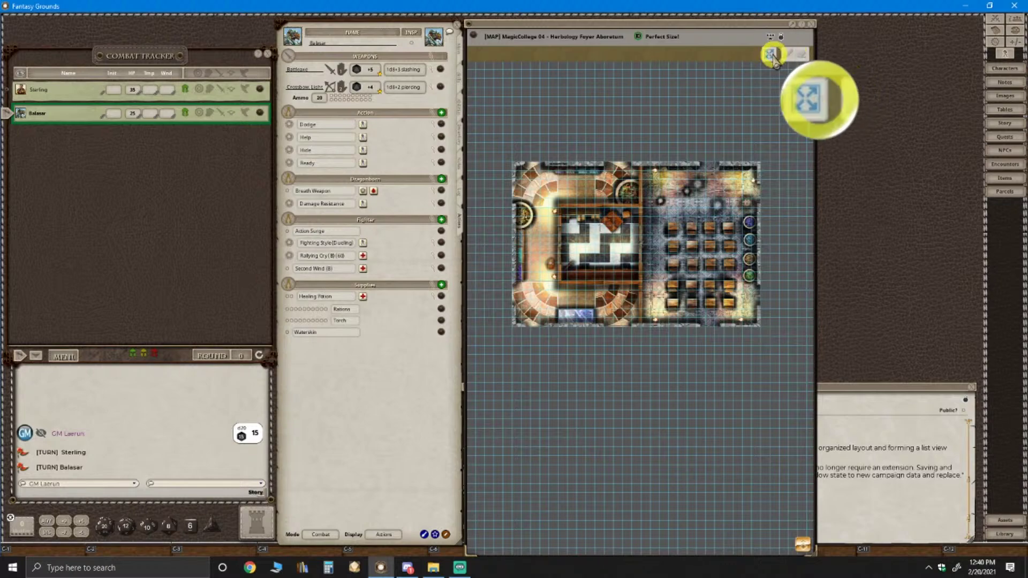
left_click(770, 57)
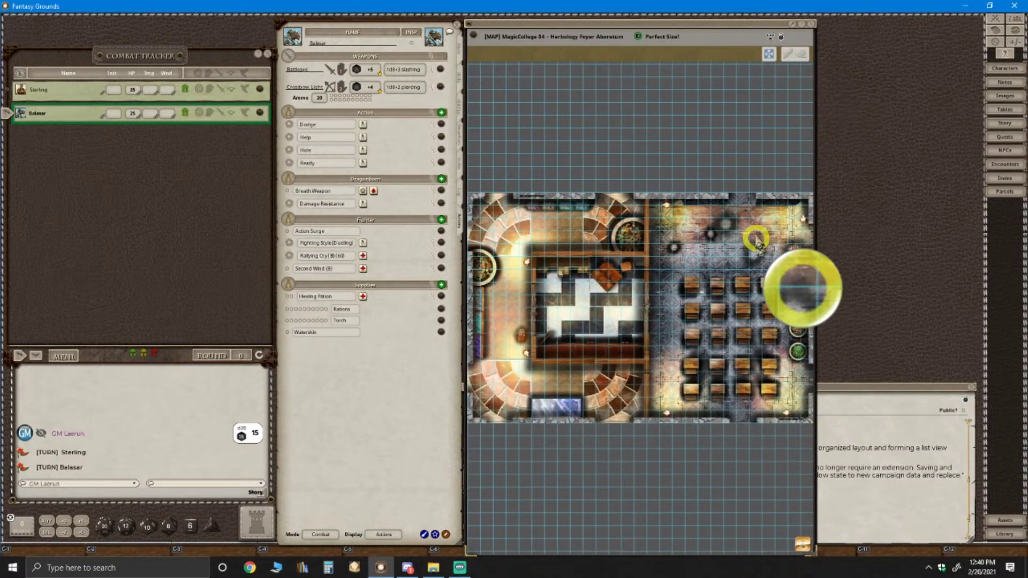
left_click_drag(812, 550, 975, 381)
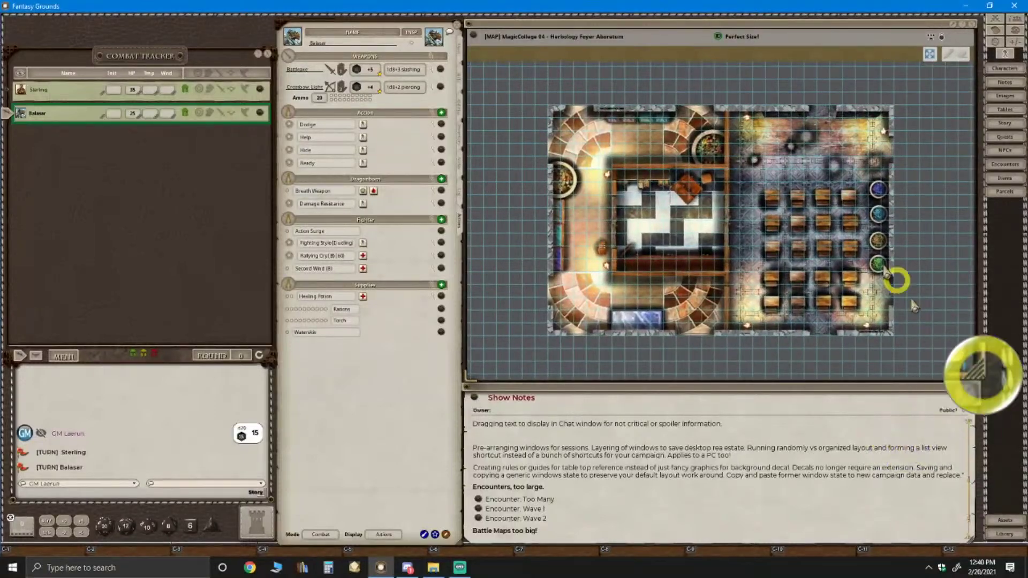
left_click(930, 54)
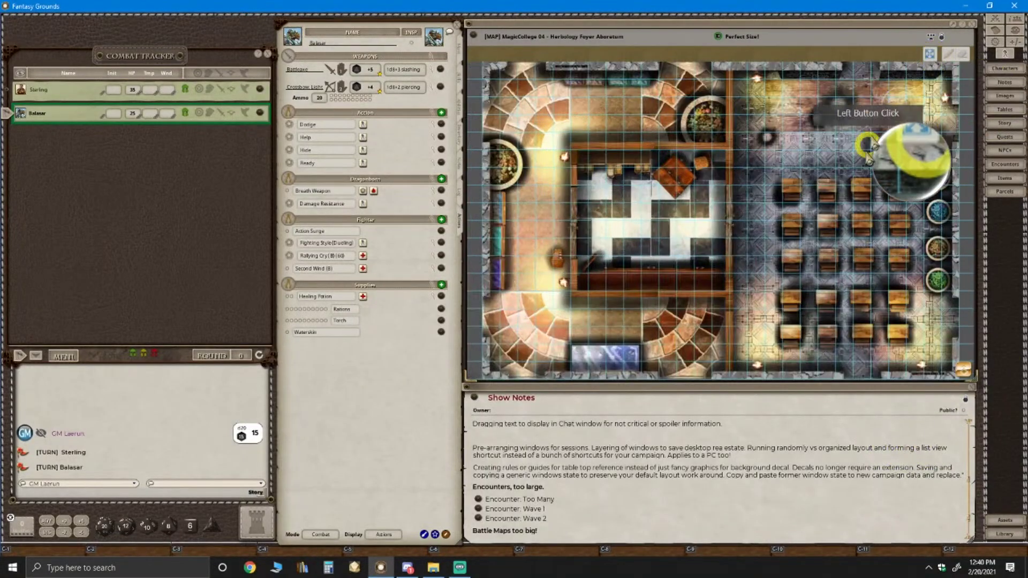
scroll(813, 252, "up", 2)
scroll(812, 272, "down", 3)
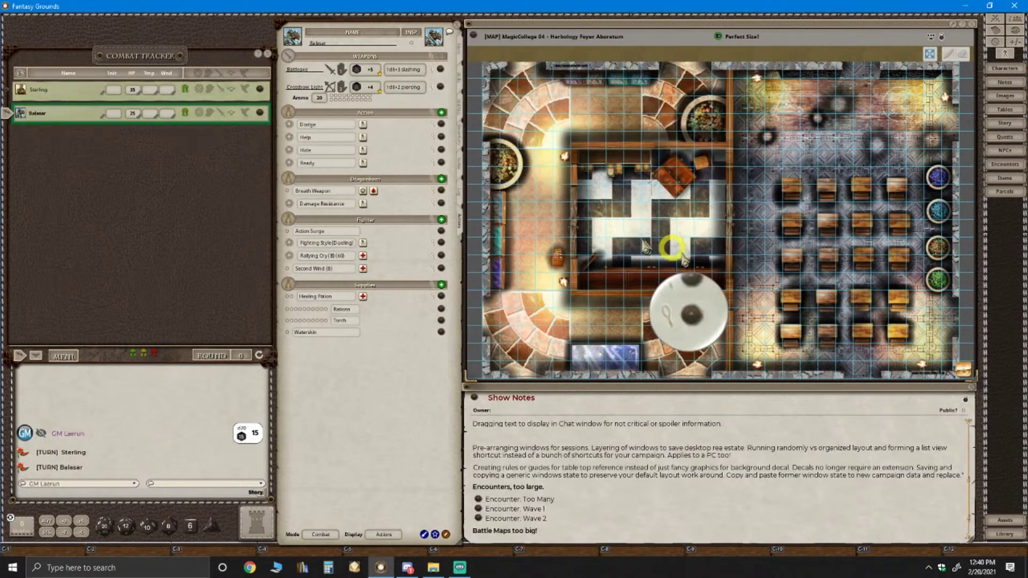
Place the Sterling and Balasar tokens from the combat tracker one above the other in the map's west corridor
left_click_drag(20, 90, 527, 230)
left_click(568, 252)
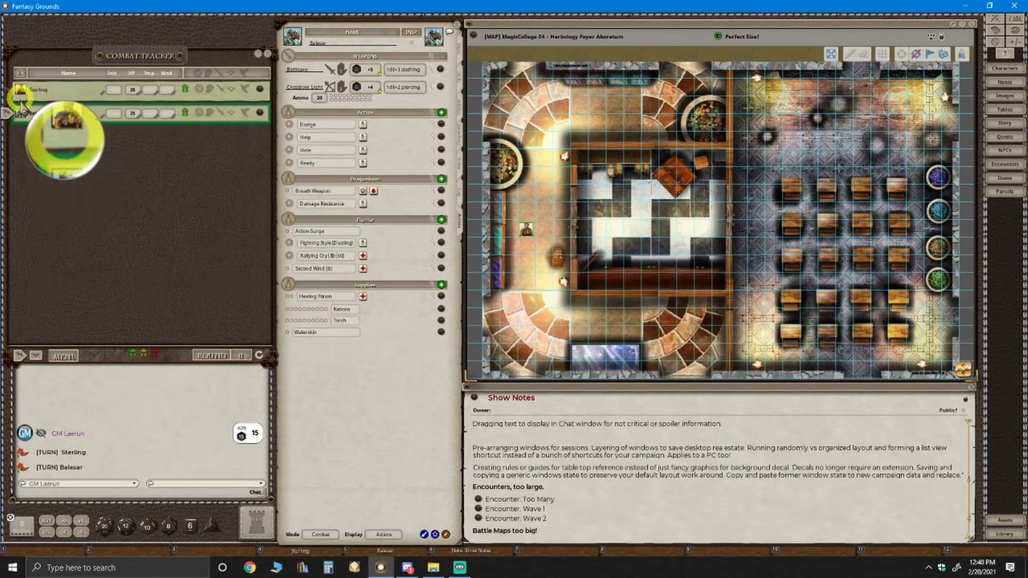
left_click_drag(20, 110, 527, 267)
scroll(533, 273, "up", 2)
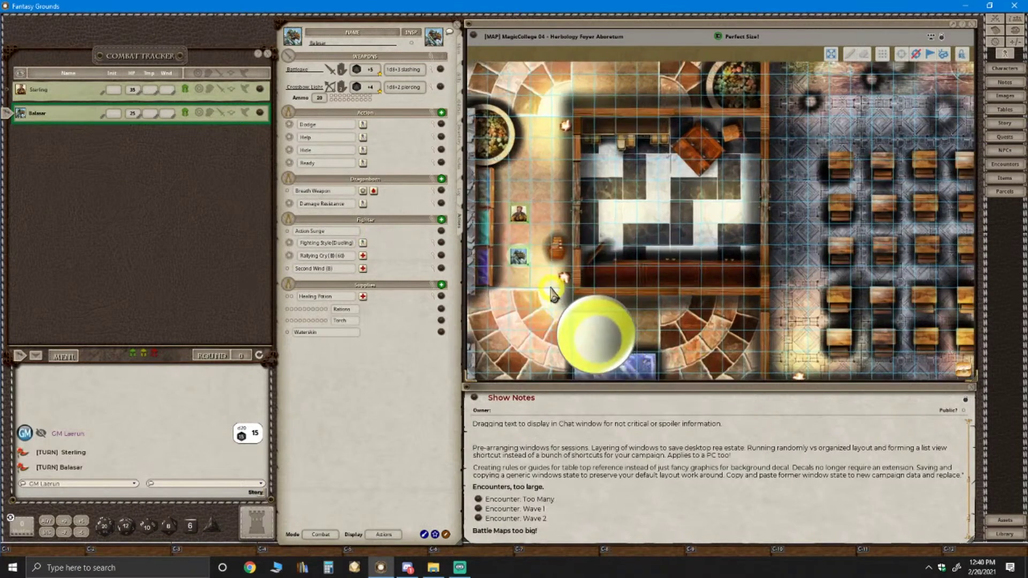
scroll(539, 304, "up", 4)
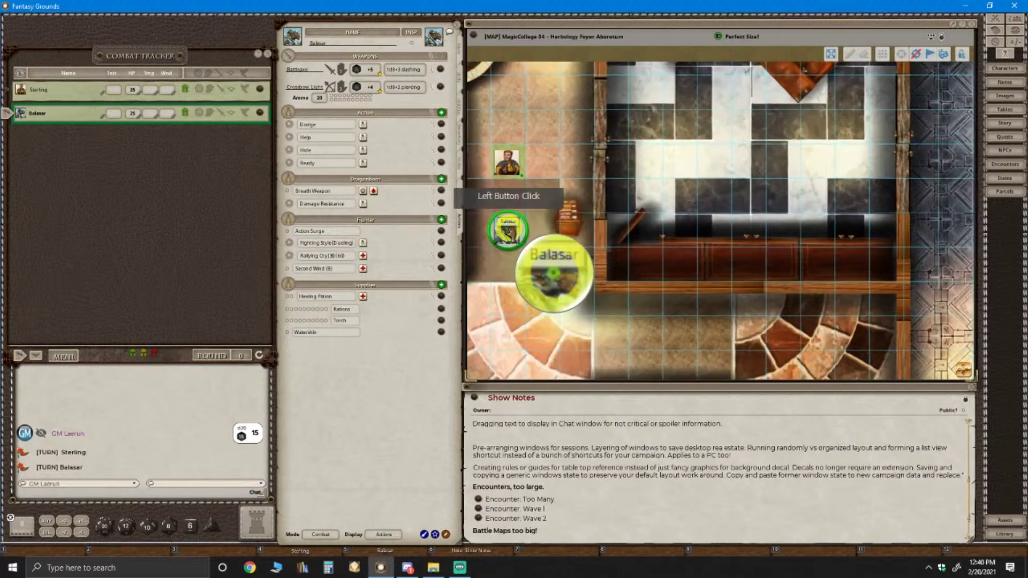
Target the Balasar token on the map as the active combatant's target
key("ctrl")
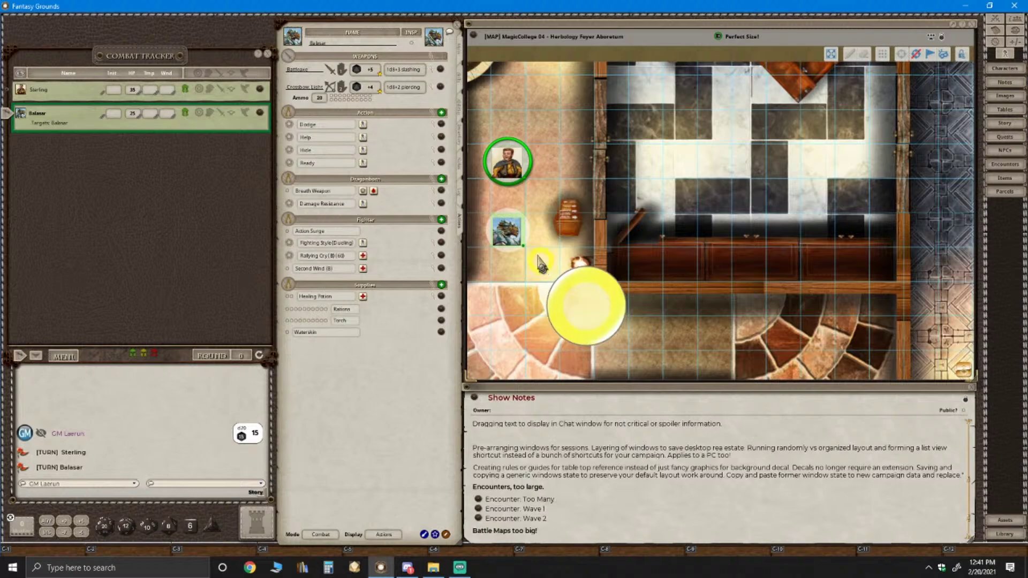
scroll(562, 227, "down", 3)
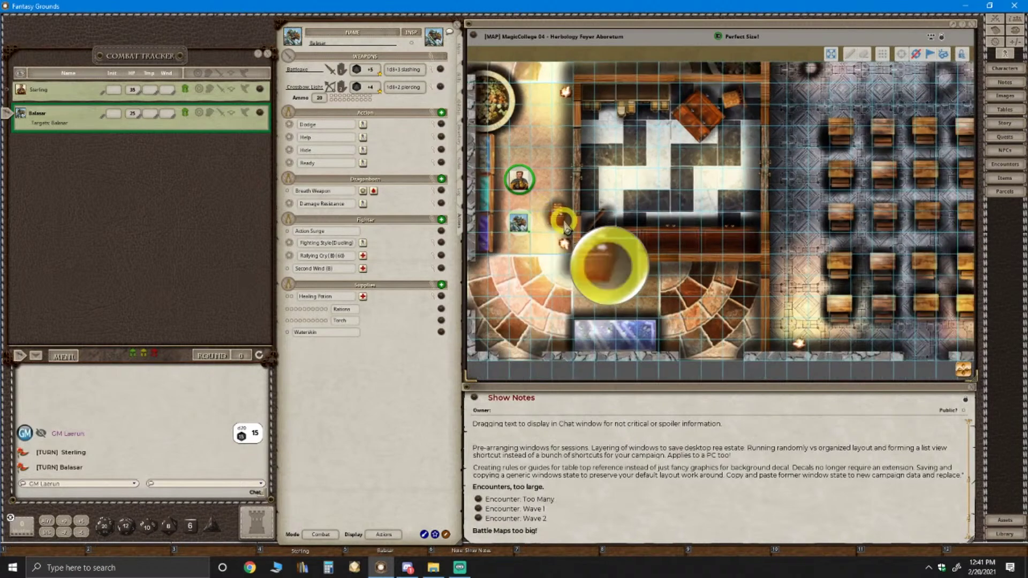
scroll(565, 225, "up", 3)
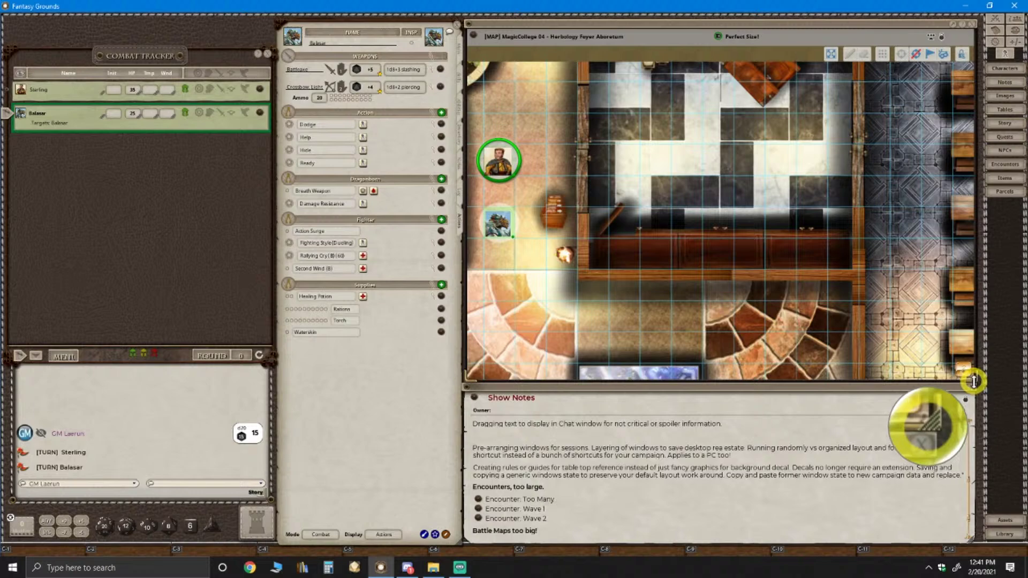
Widen the battle map window slightly and shift it up a little, keeping the two character tokens in close view
mouse_move(974, 382)
left_mouse_down()
mouse_move(975, 269)
mouse_move(964, 341)
mouse_move(959, 269)
mouse_move(964, 382)
mouse_move(981, 382)
left_mouse_up()
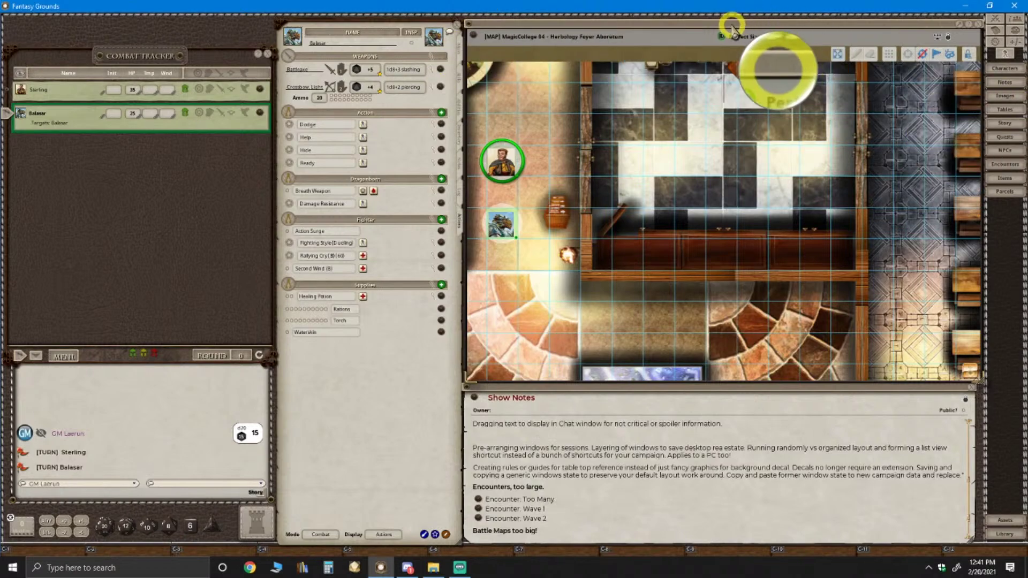
mouse_move(728, 27)
left_mouse_down()
mouse_move(738, 22)
mouse_move(727, 23)
left_mouse_up()
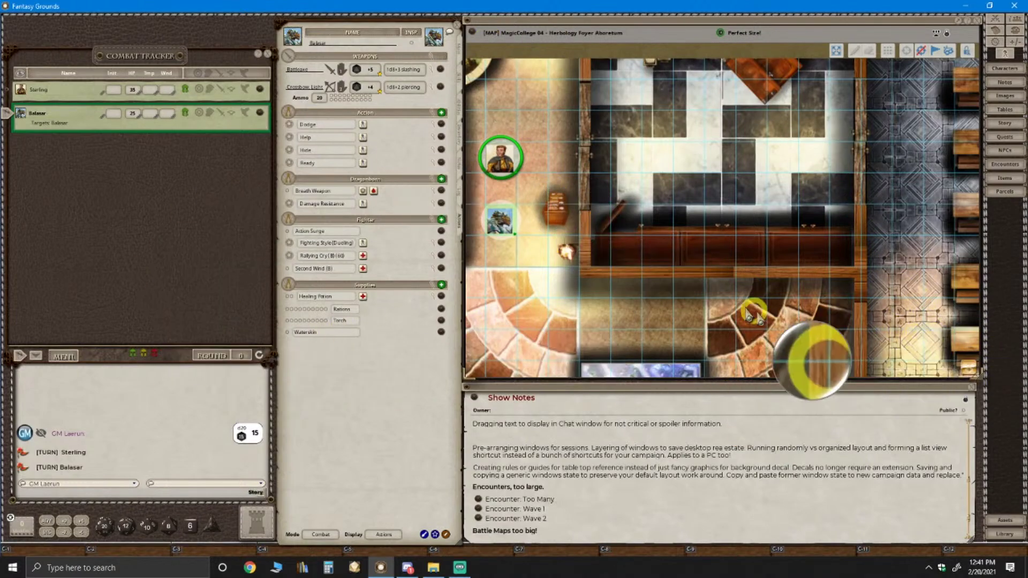
scroll(803, 358, "down", 2)
scroll(592, 214, "up", 2)
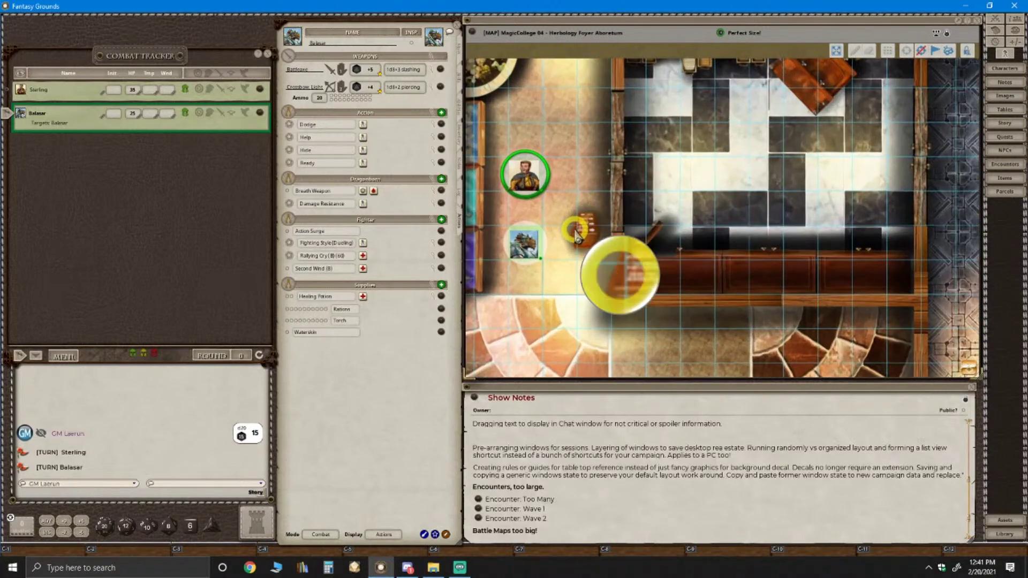
scroll(589, 251, "up", 2)
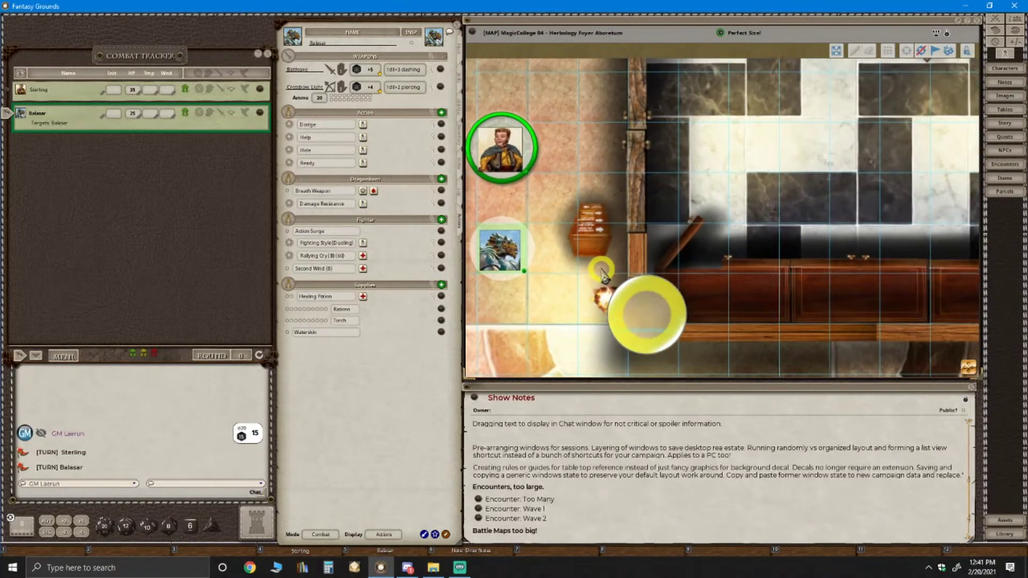
scroll(603, 273, "down", 1)
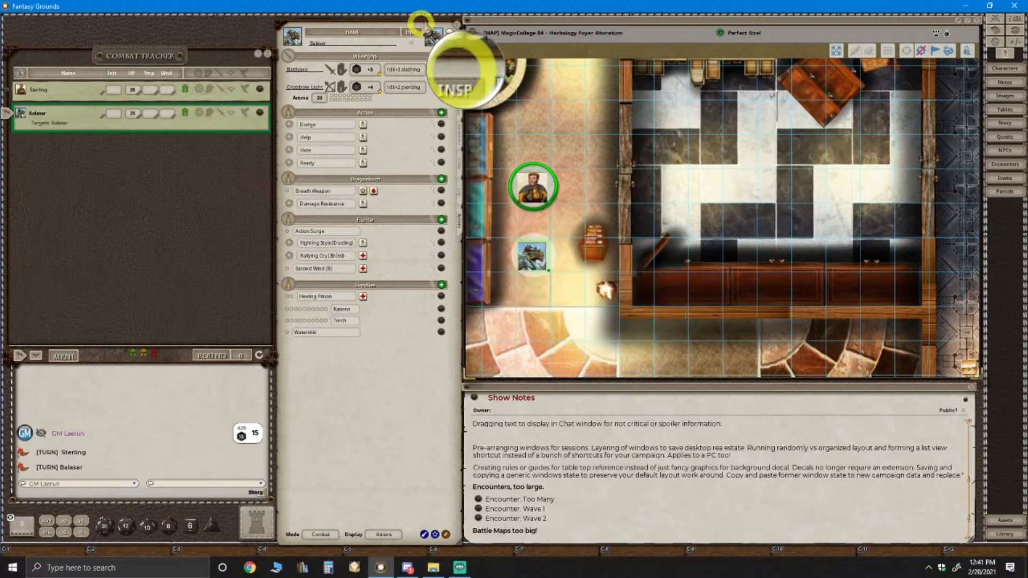
Close Balasar's character sheet, then open Sterling's and Balasar's sheets in turn from their map tokens
left_click(459, 31)
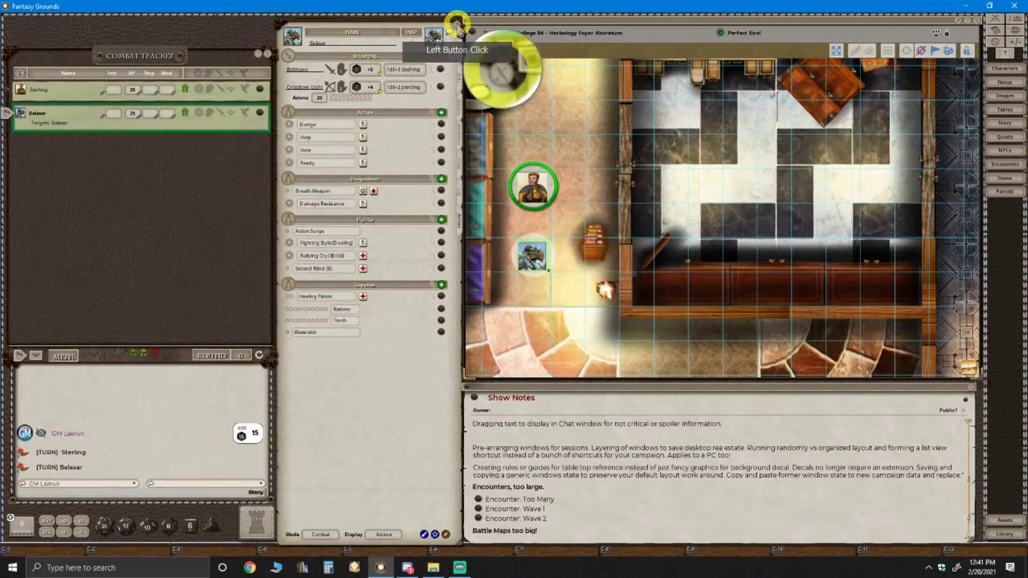
left_click(457, 32)
left_click(457, 27)
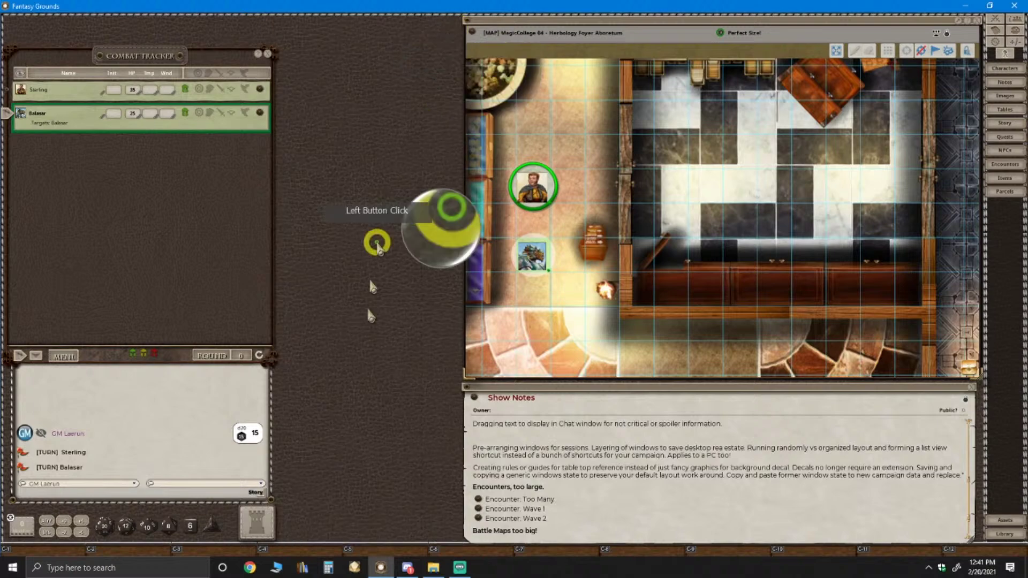
key("ctrl")
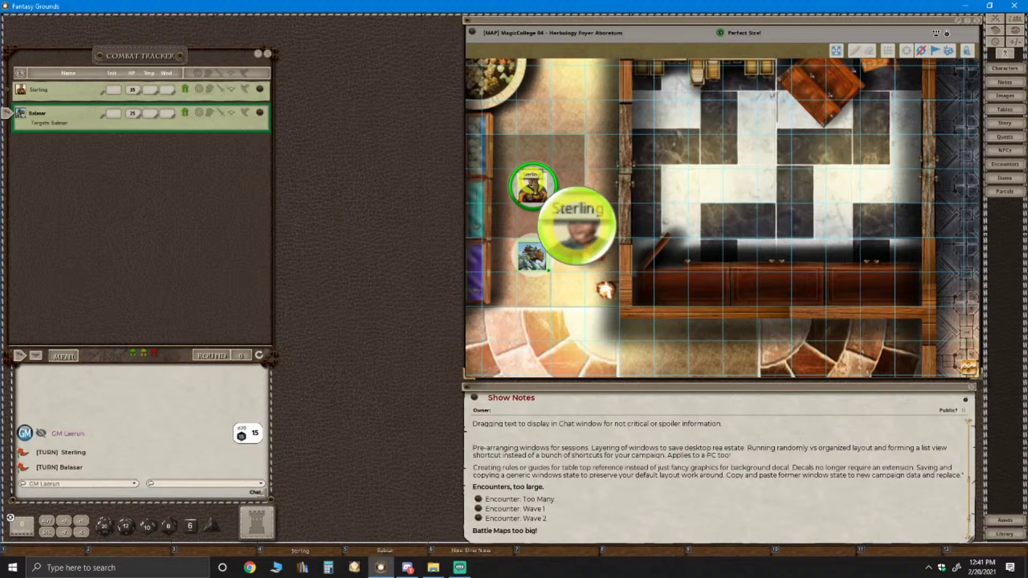
double_click(552, 204)
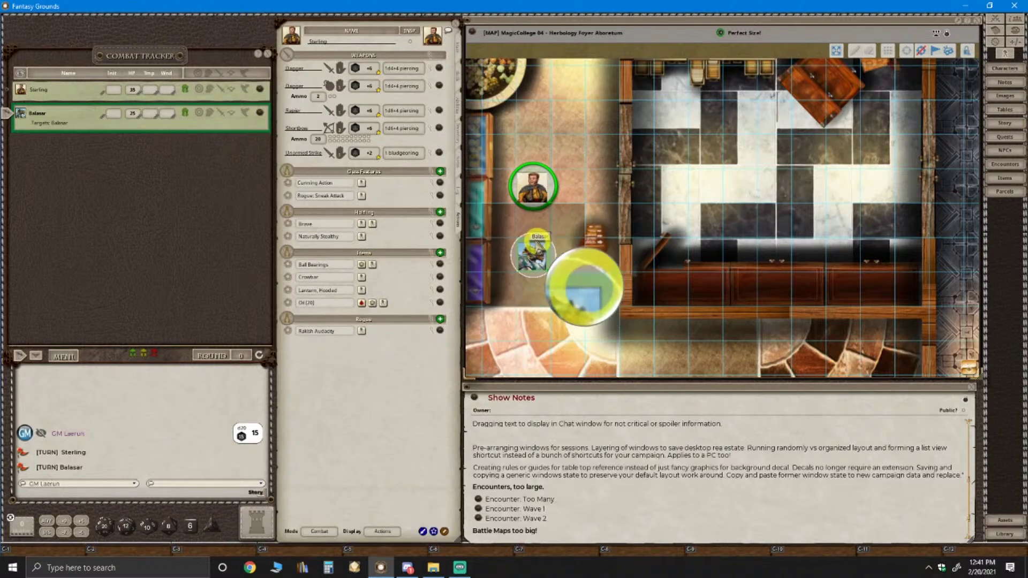
double_click(533, 252)
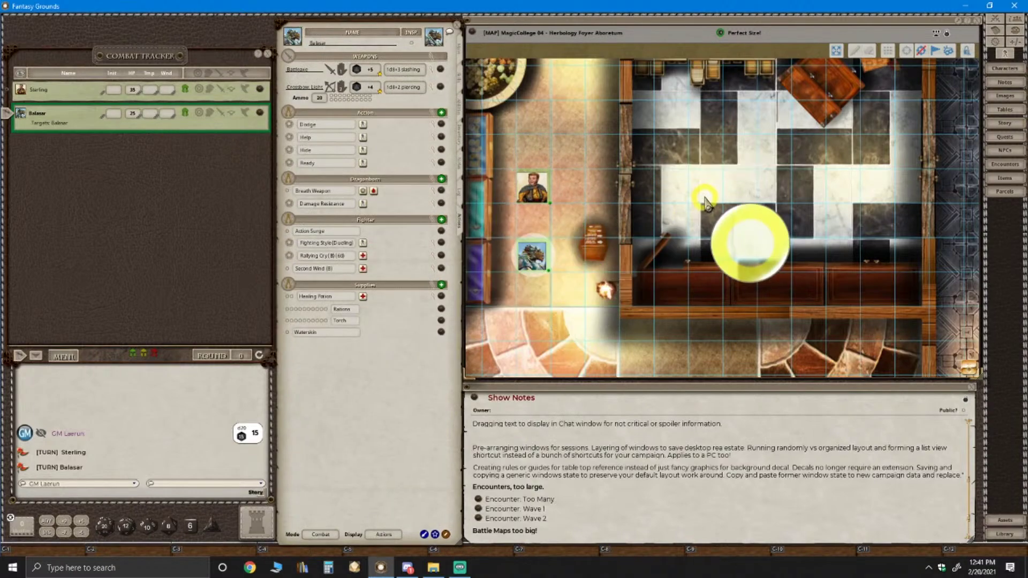
Close the battle map window and reopen it from the token on Balasar's character sheet
left_click(979, 20)
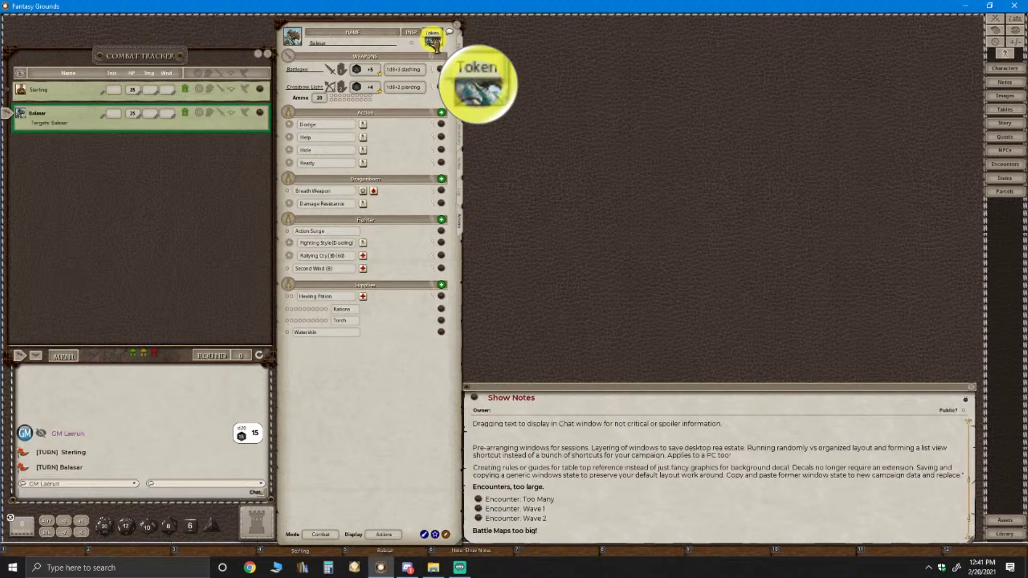
key("ctrl")
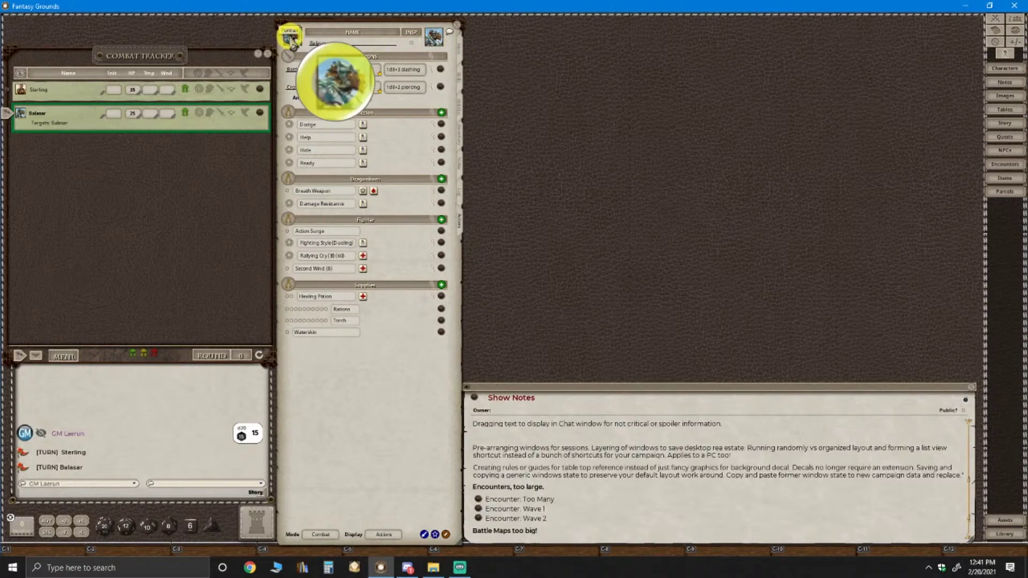
double_click(433, 40)
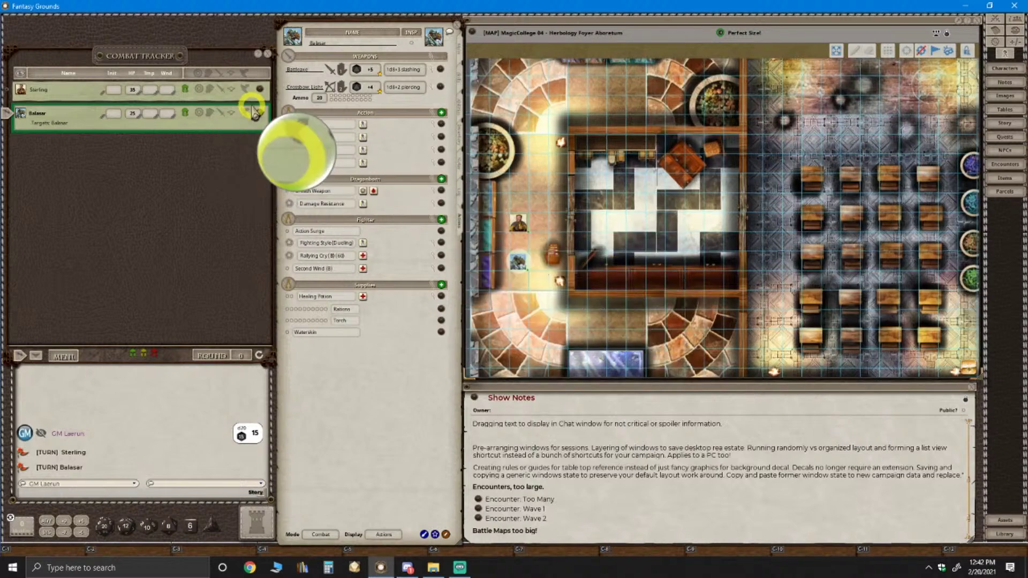
Open Sterling's character sheet from the combat tracker, then briefly check the classroom-one channel in Discord and return to Fantasy Grounds
left_click(260, 89)
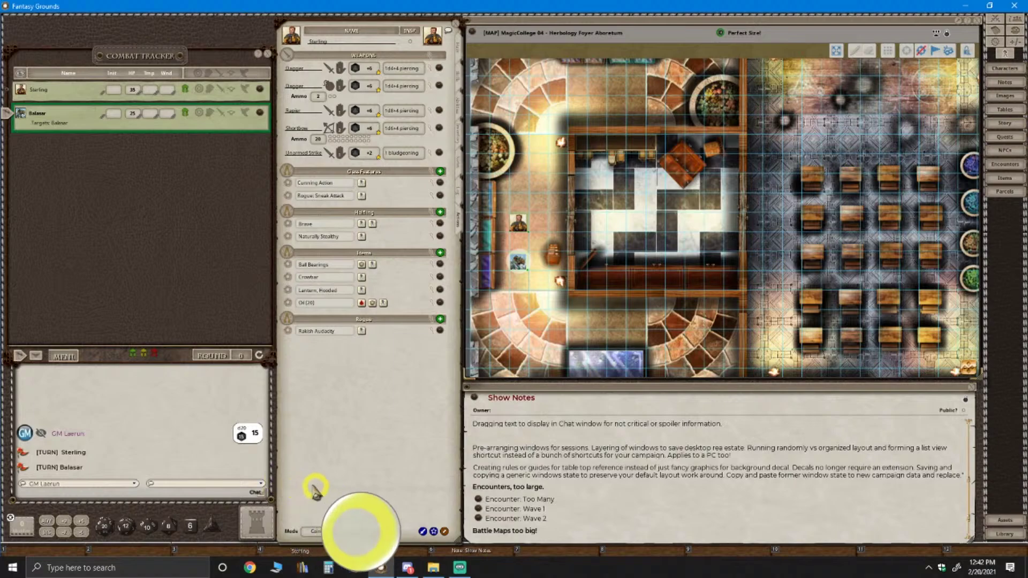
left_click(409, 569)
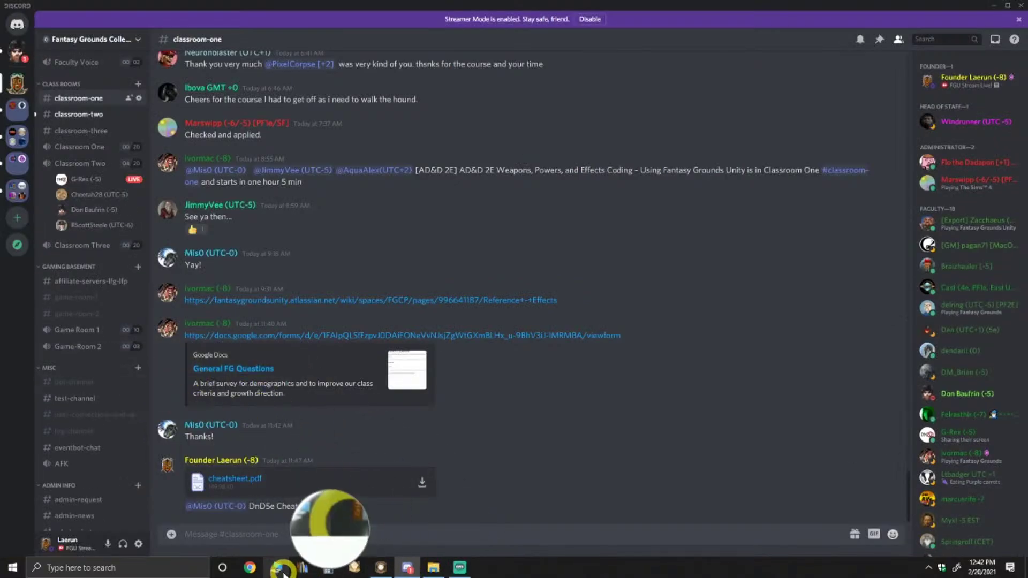
left_click(382, 569)
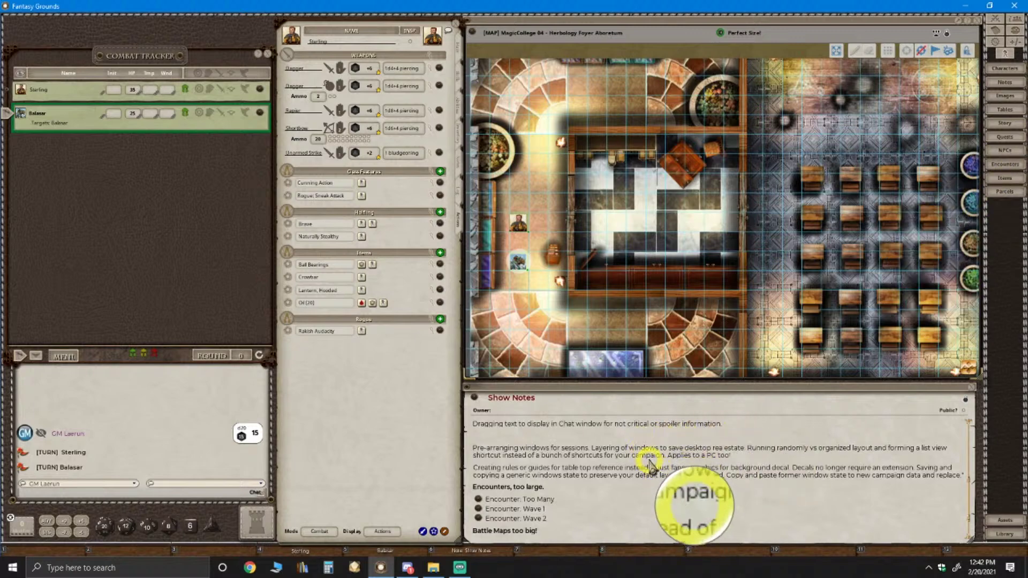
Open the Djinni-Cave-DM image from the battle maps section of the Show Notes
scroll(650, 465, "down", 1)
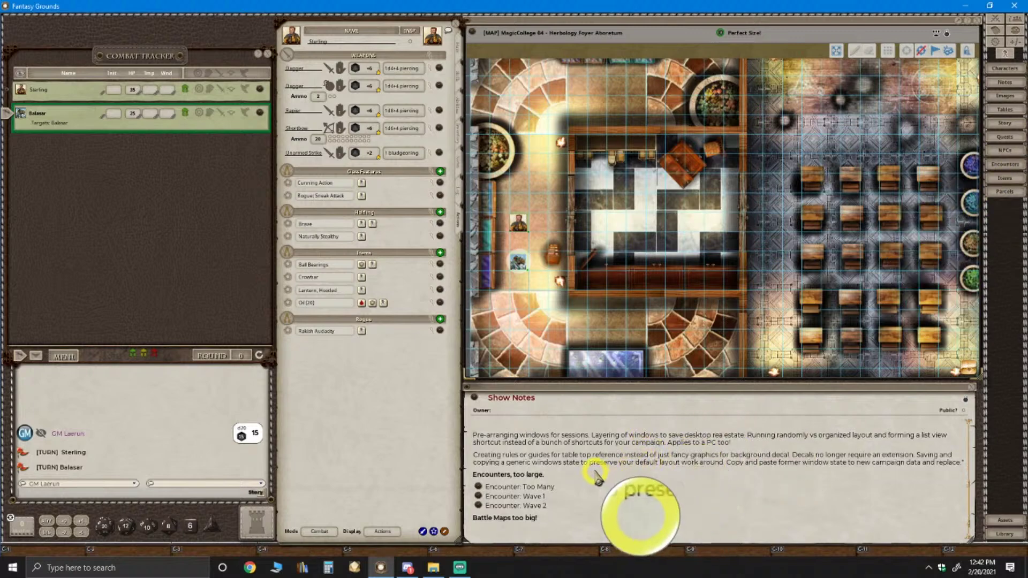
scroll(597, 476, "down", 1)
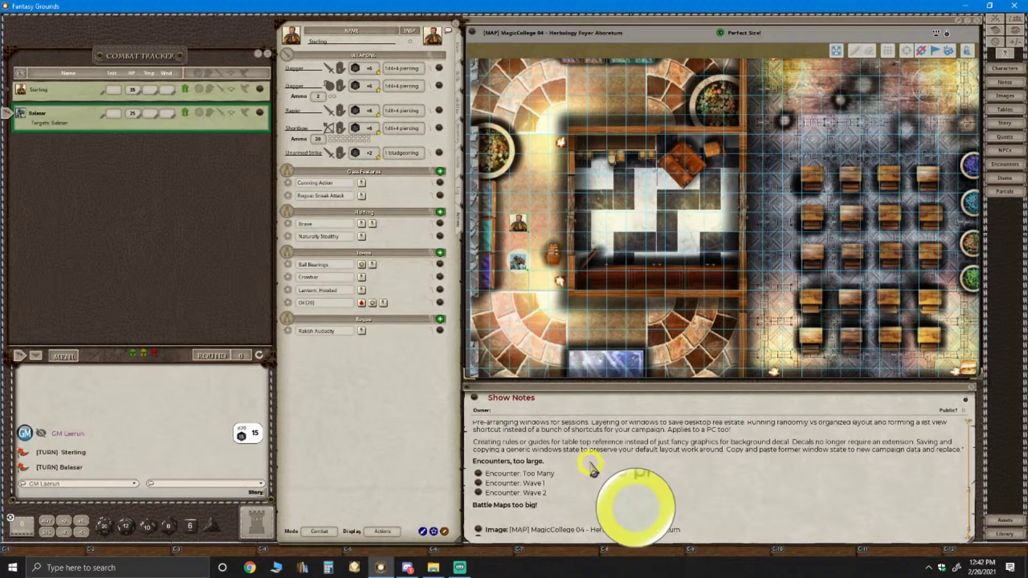
scroll(593, 470, "down", 1)
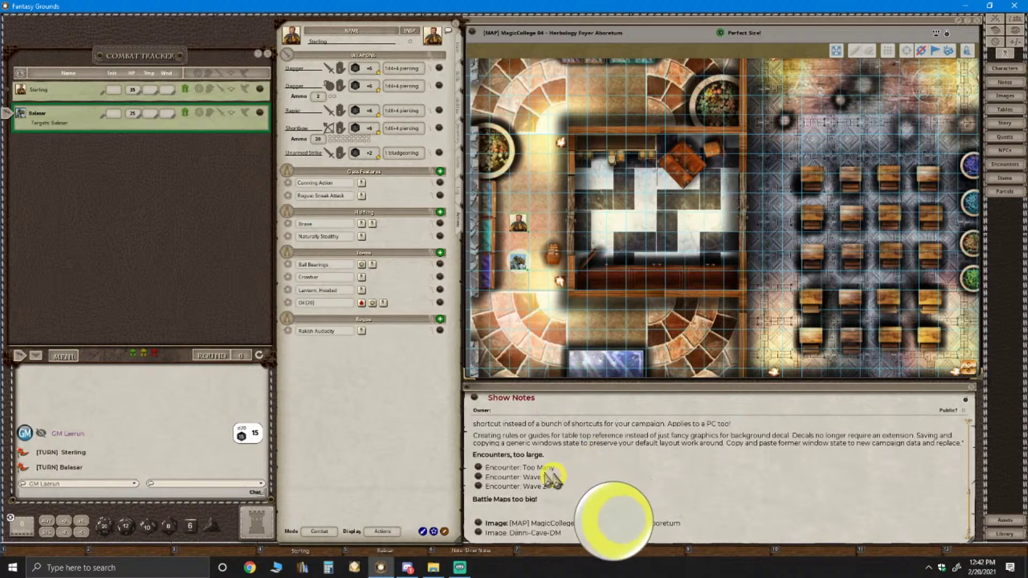
key("ctrl")
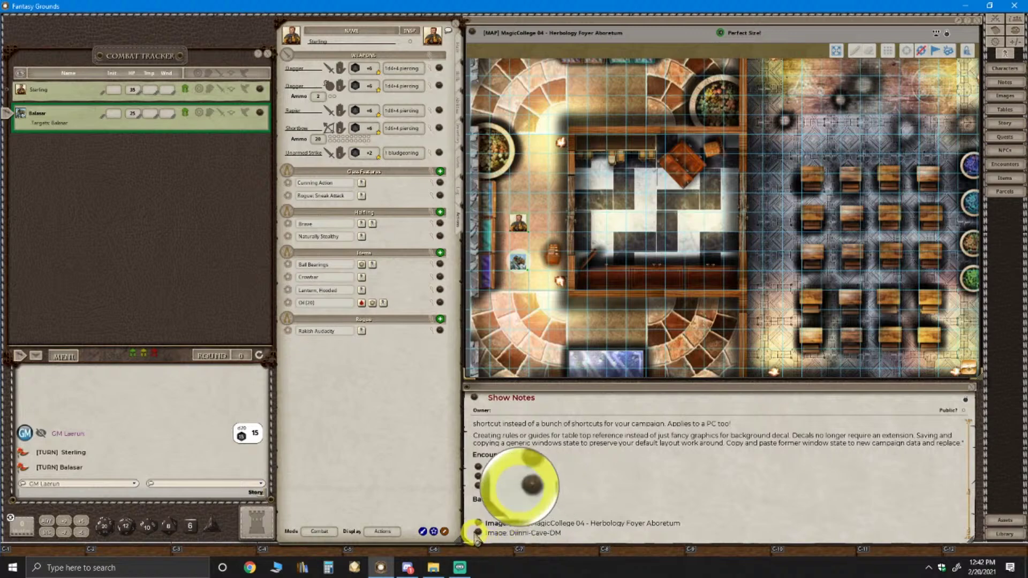
left_click(479, 533, "ctrl")
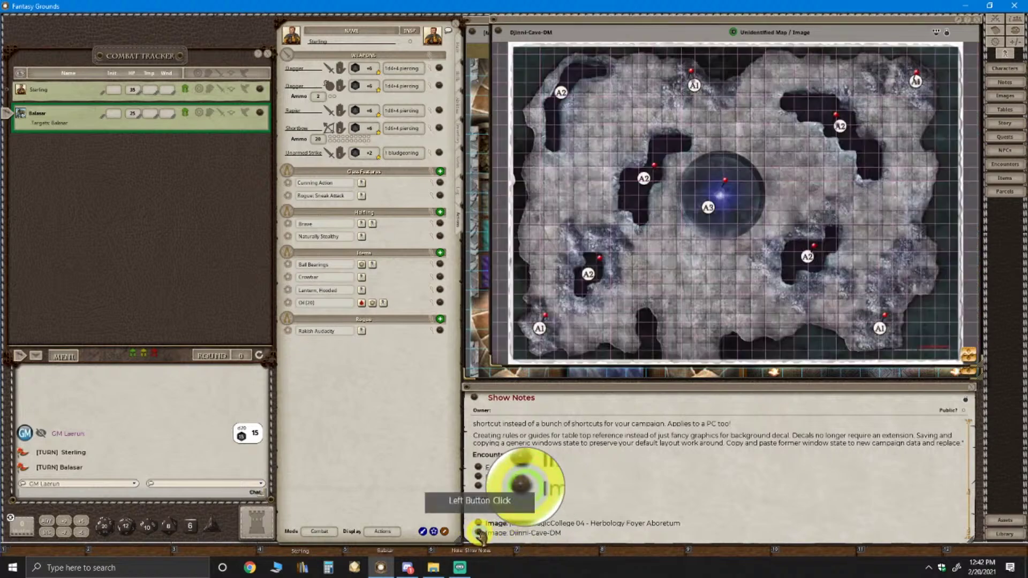
Move and enlarge the Djinni-Cave-DM window to cover the first map's area, and view the cave's centre up close
left_click_drag(552, 32, 528, 32)
left_click(959, 367)
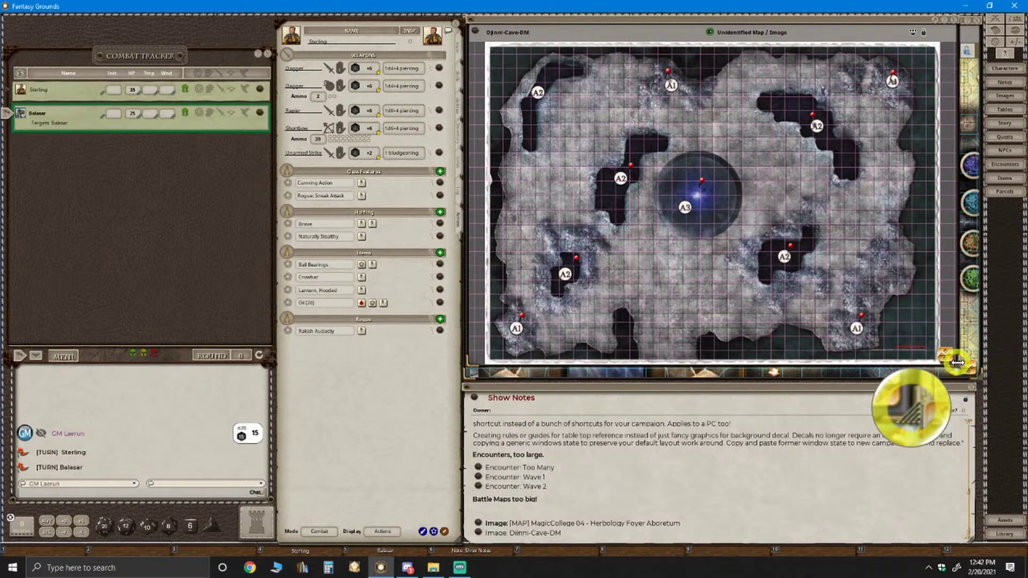
left_click_drag(959, 367, 983, 384)
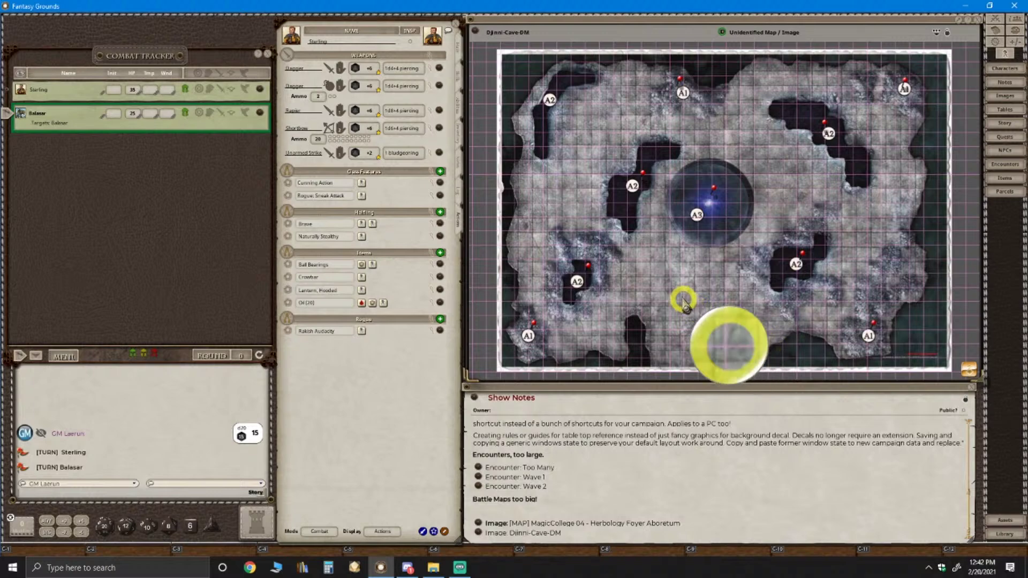
scroll(683, 296, "up", 1)
scroll(682, 298, "up", 3)
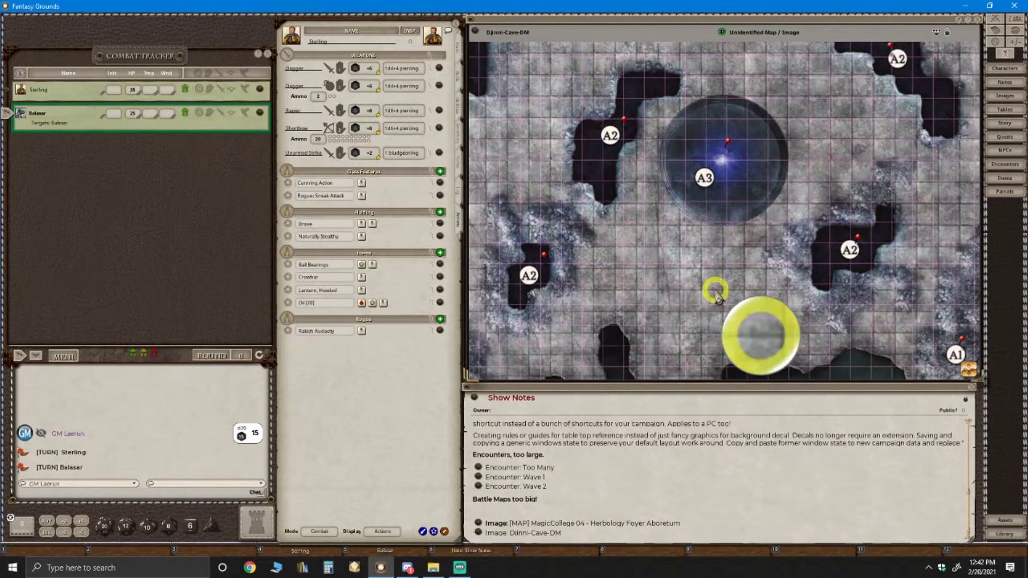
Compare the pink grid overlay with the squares drawn on the Djinni-Cave-DM map around the central A3 pool, close up and from afar
key("ctrl")
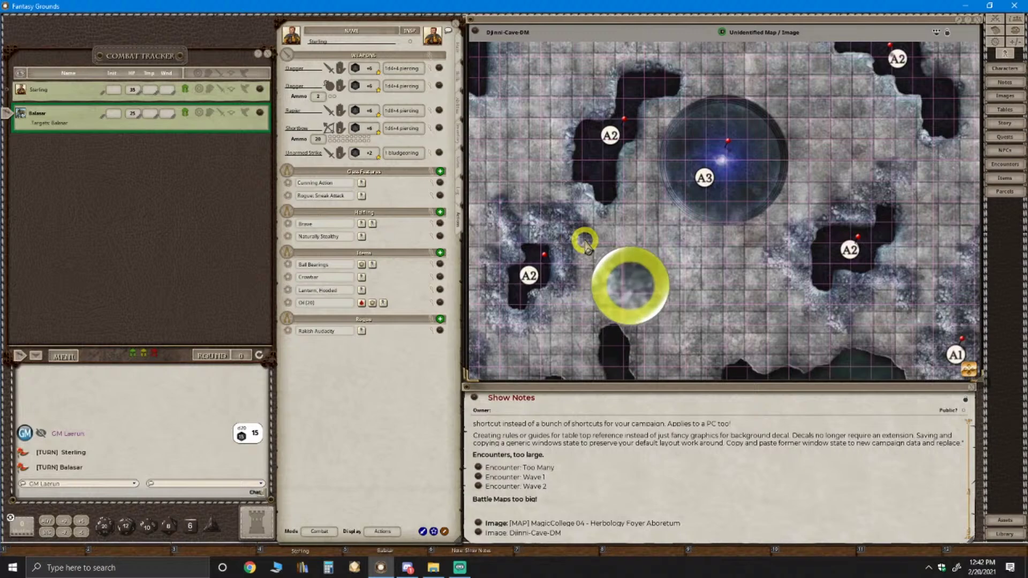
key("ctrl")
scroll(586, 244, "down", 3)
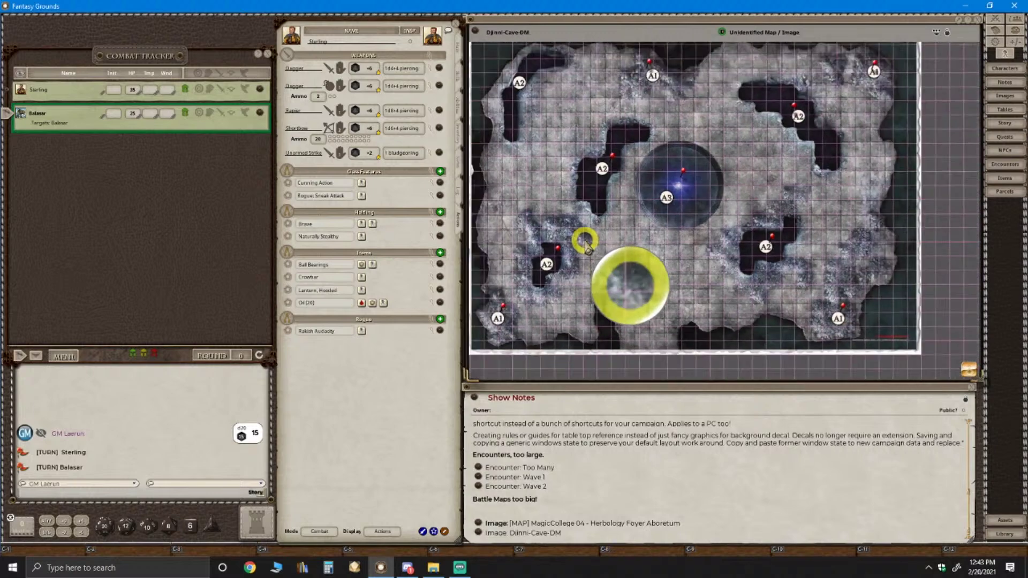
scroll(585, 244, "up", 5)
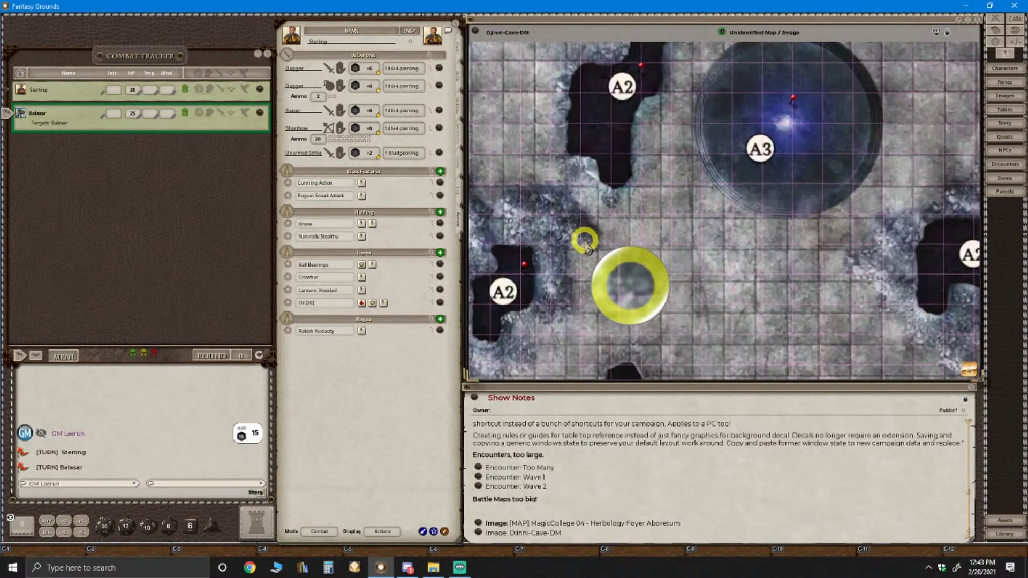
scroll(586, 245, "up", 4)
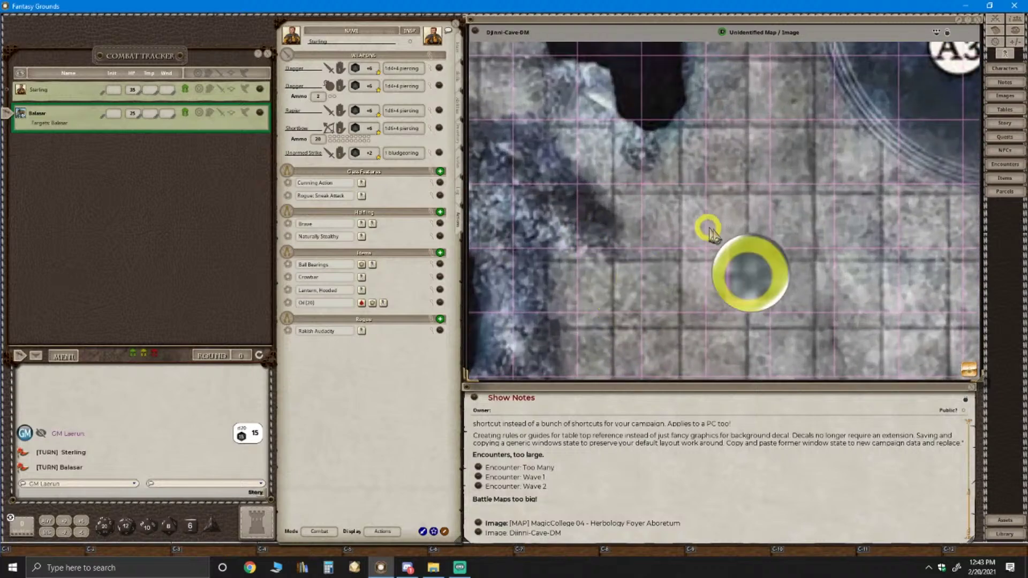
scroll(752, 240, "down", 3)
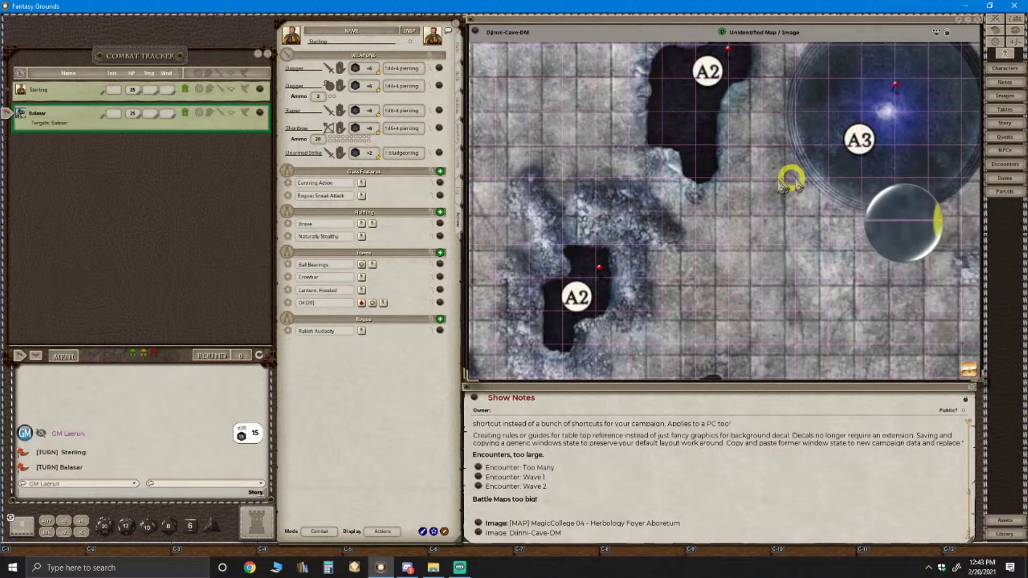
scroll(787, 282, "down", 4)
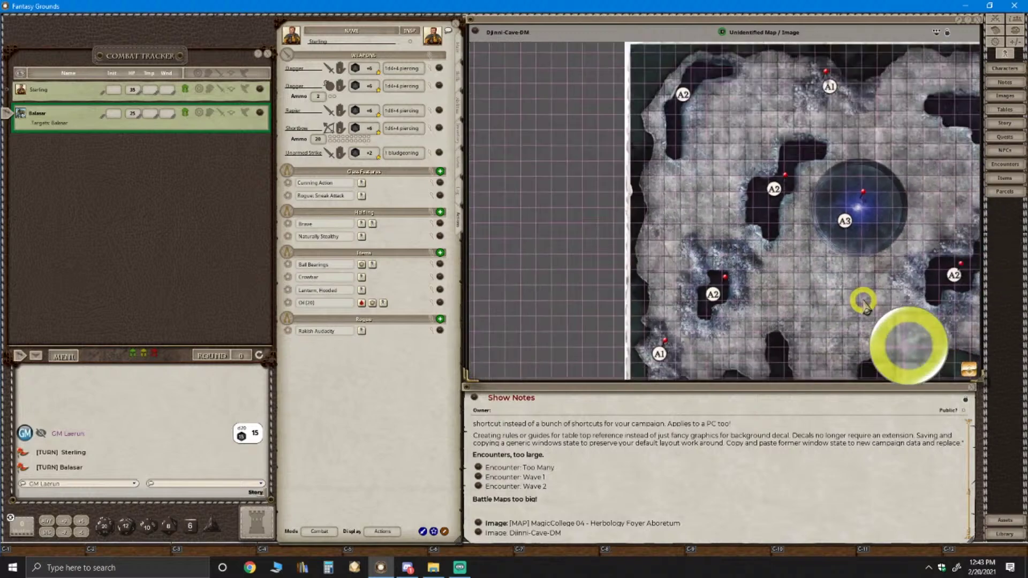
scroll(865, 304, "up", 5)
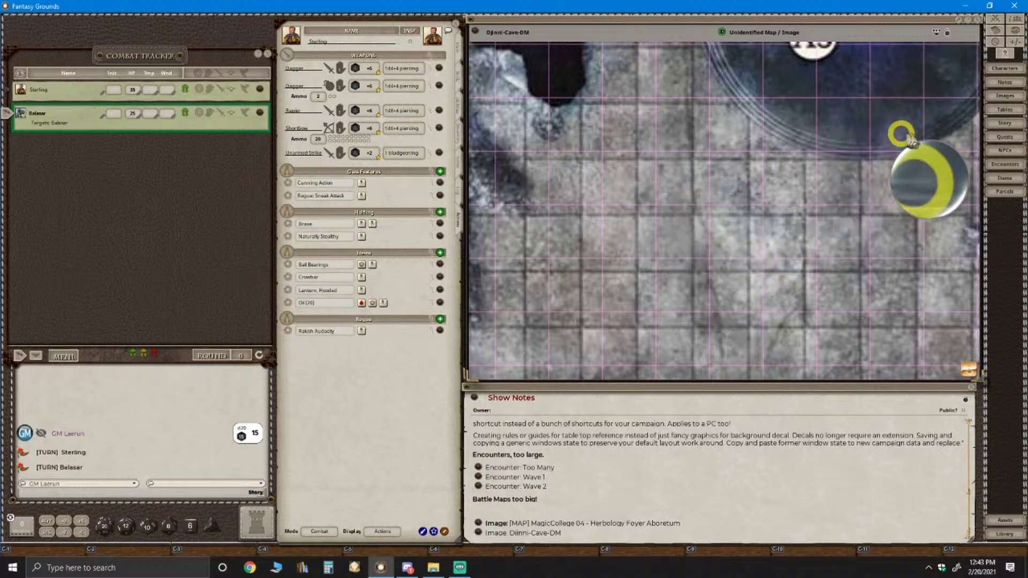
scroll(818, 206, "down", 1)
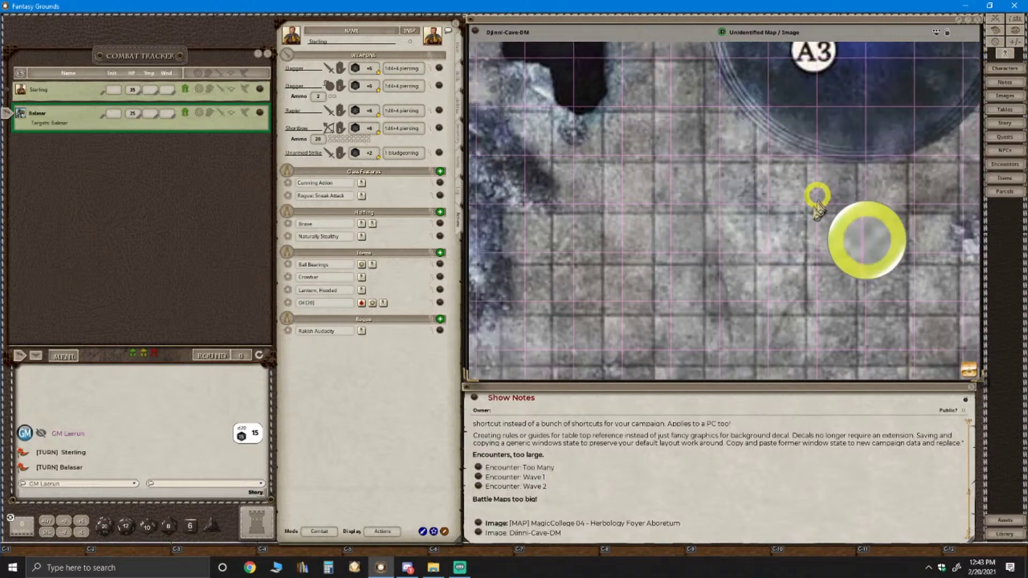
scroll(818, 207, "down", 5)
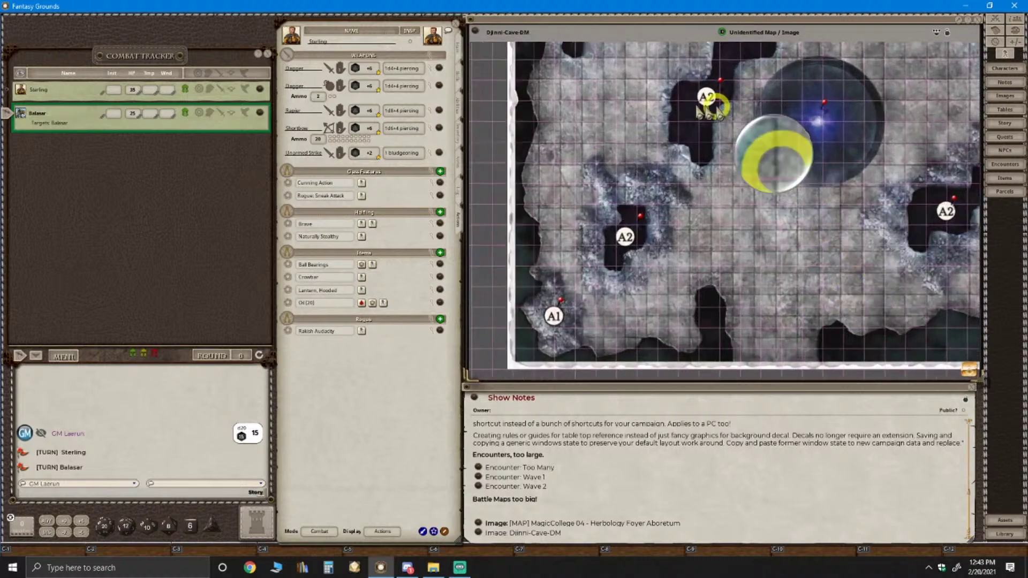
scroll(767, 246, "up", 4)
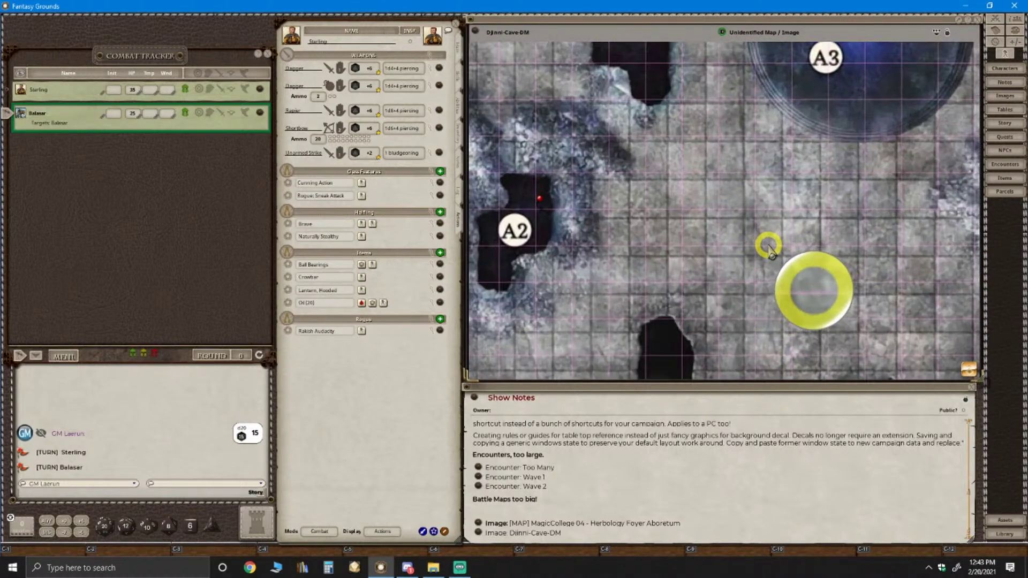
scroll(769, 248, "up", 1)
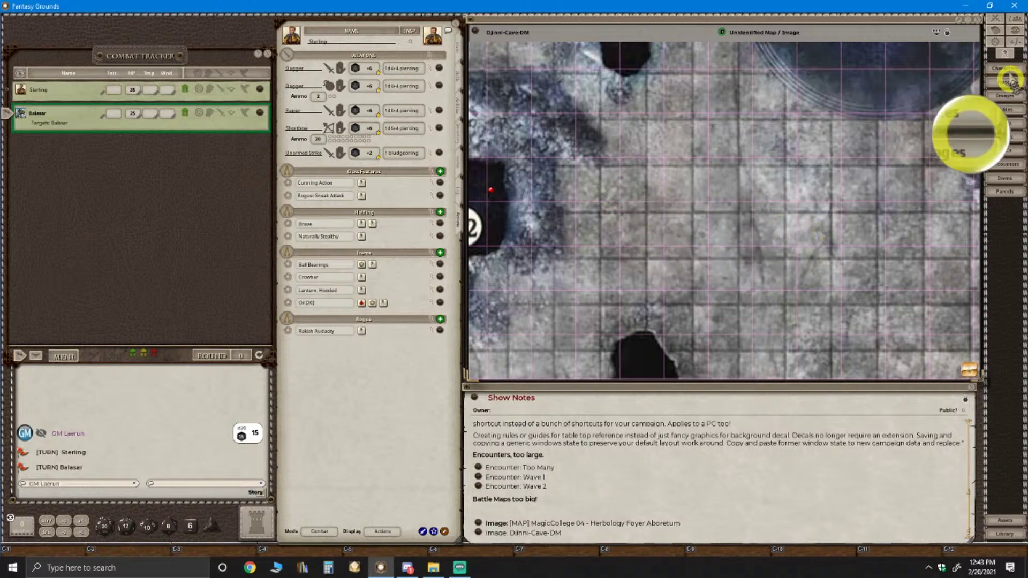
left_click(950, 42)
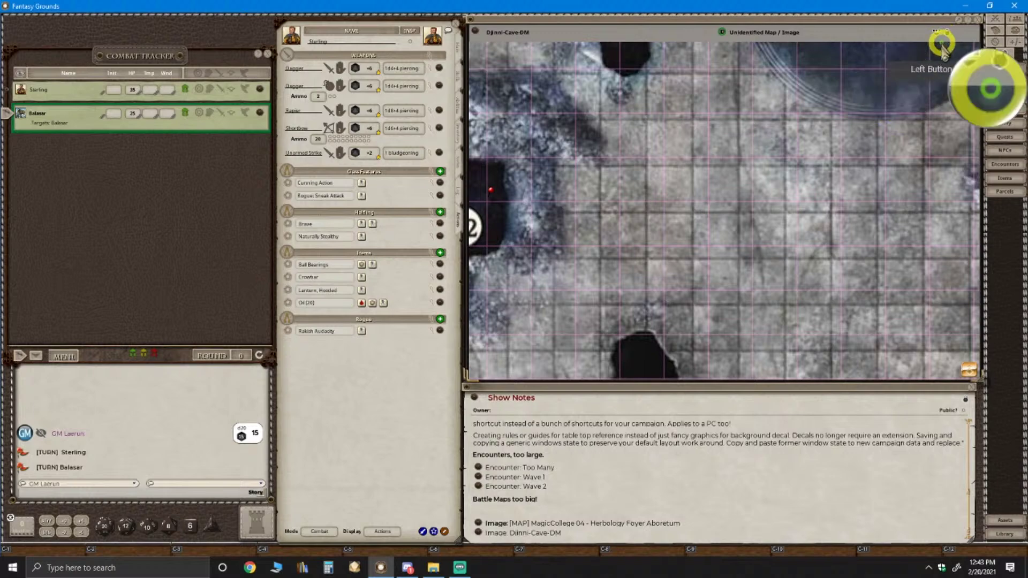
scroll(766, 236, "up", 2)
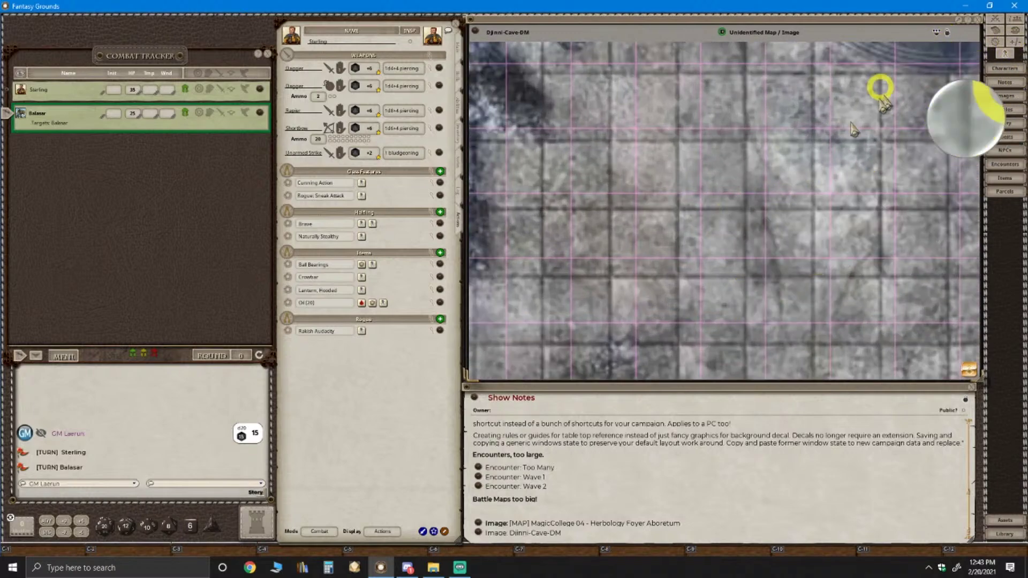
scroll(759, 188, "down", 4)
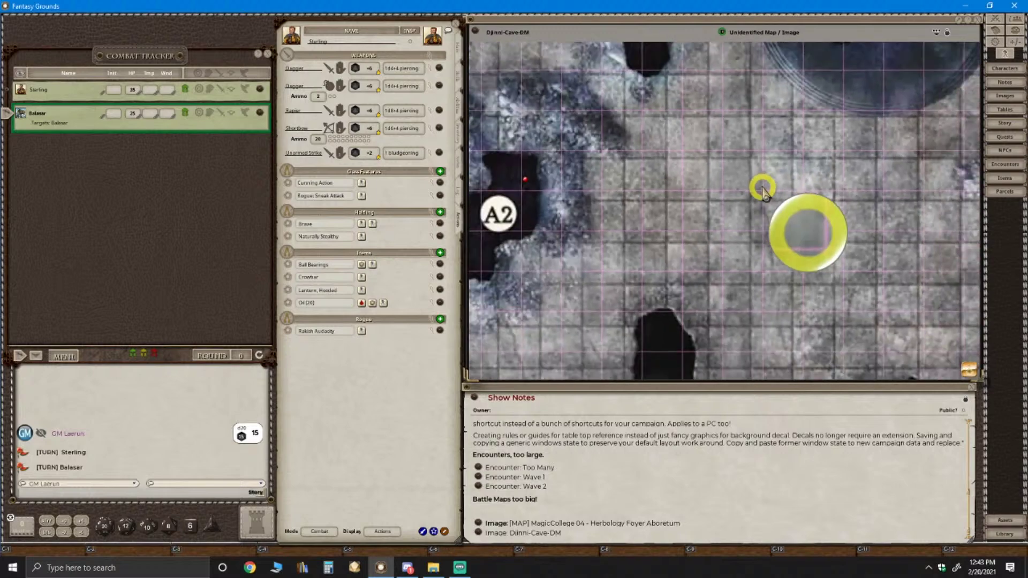
Examine how the grid overlay lines up with the drawn floor squares in the southern part of the cave
scroll(802, 208, "up", 1)
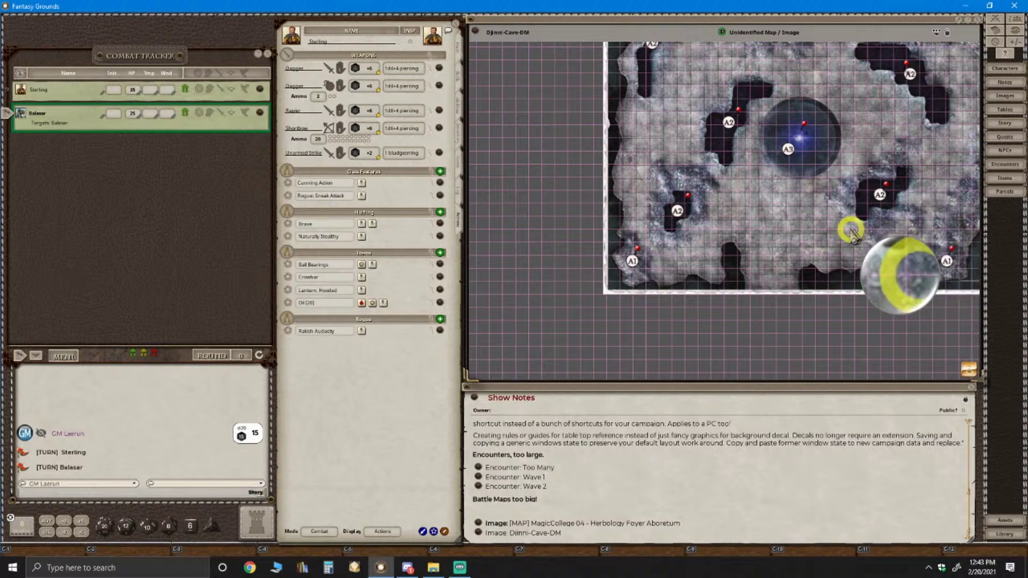
scroll(827, 248, "up", 5)
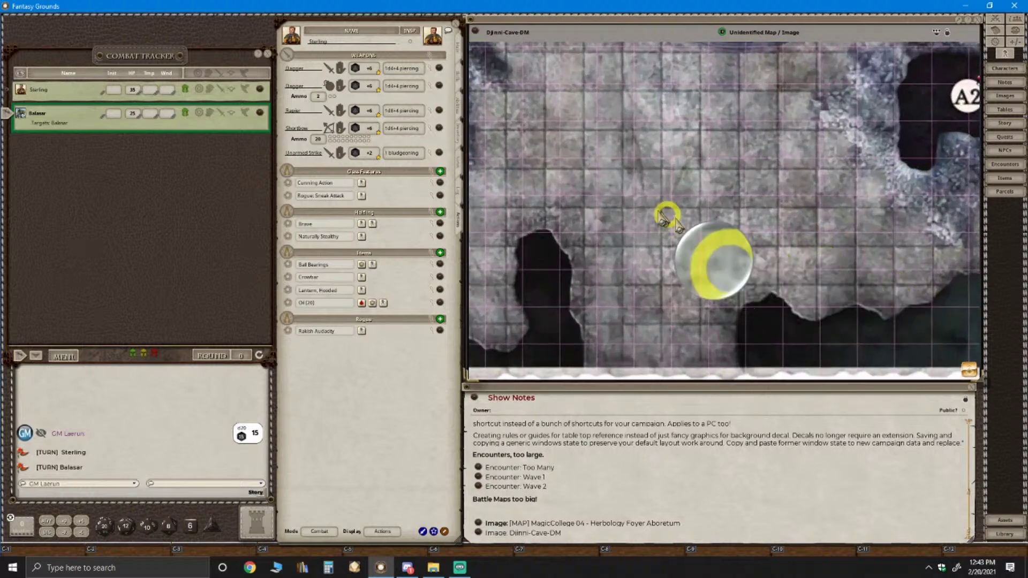
scroll(657, 202, "up", 3)
scroll(632, 198, "up", 1)
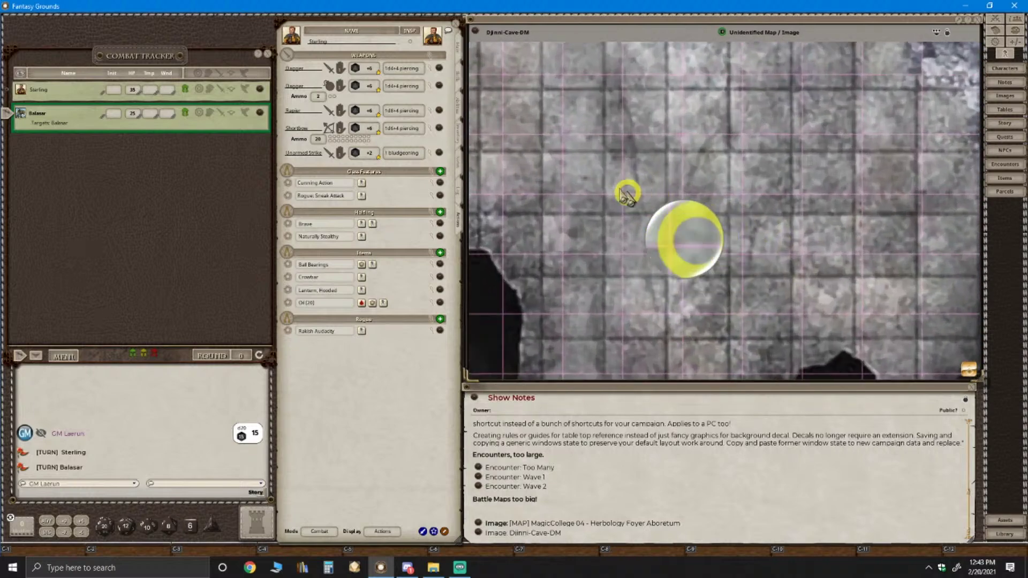
scroll(571, 158, "down", 6)
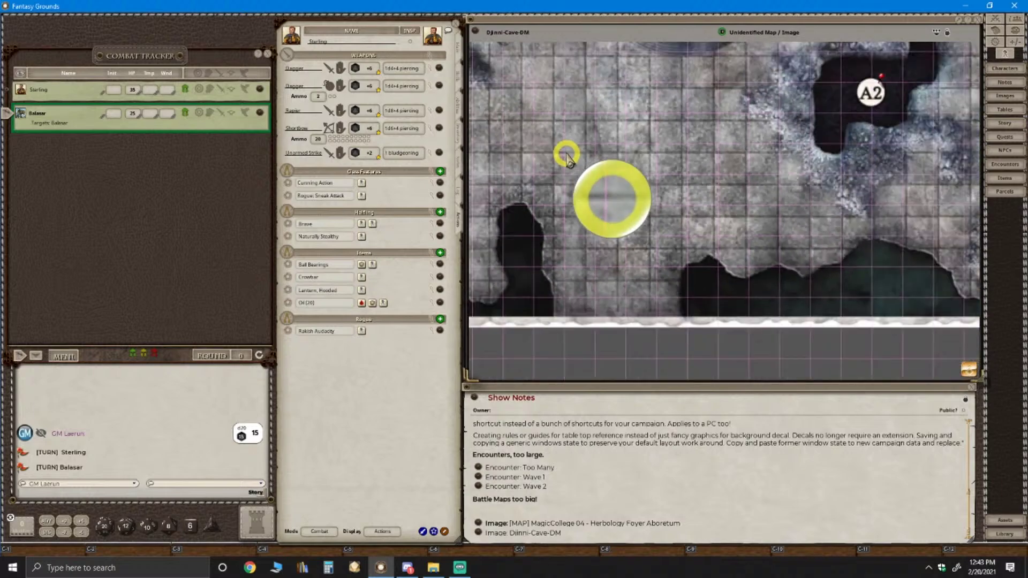
scroll(569, 167, "up", 6)
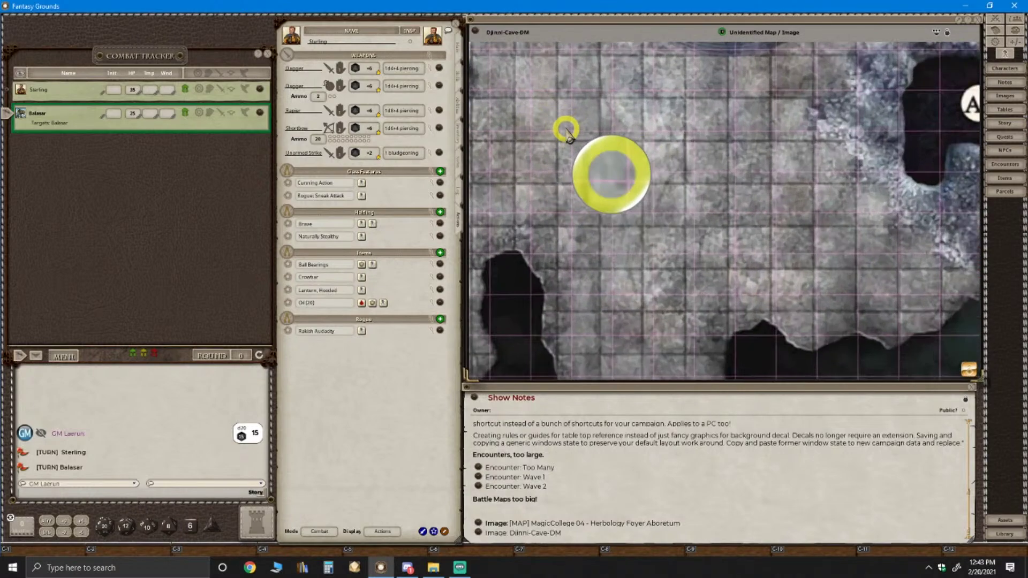
scroll(569, 138, "down", 2)
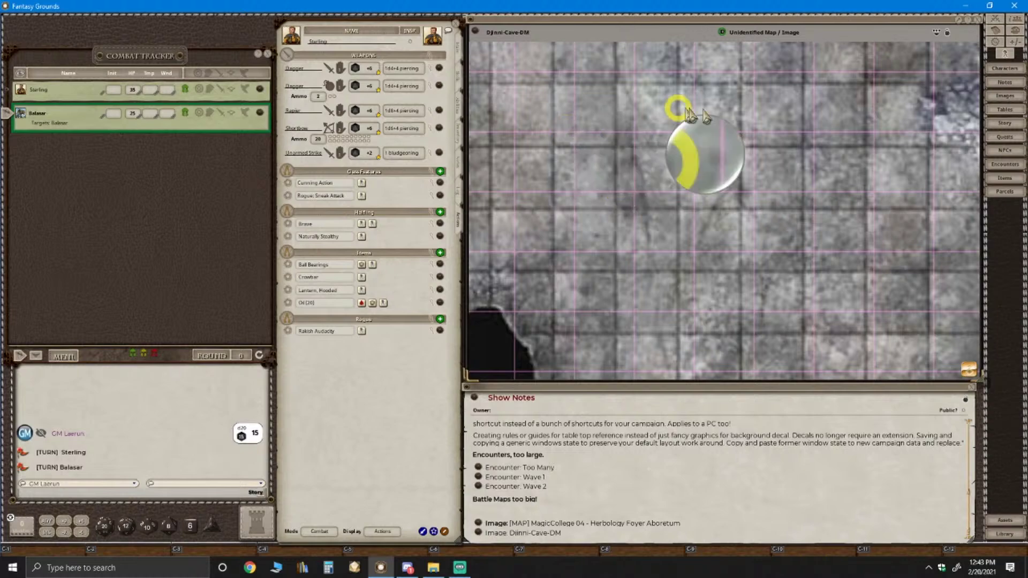
scroll(701, 135, "down", 4)
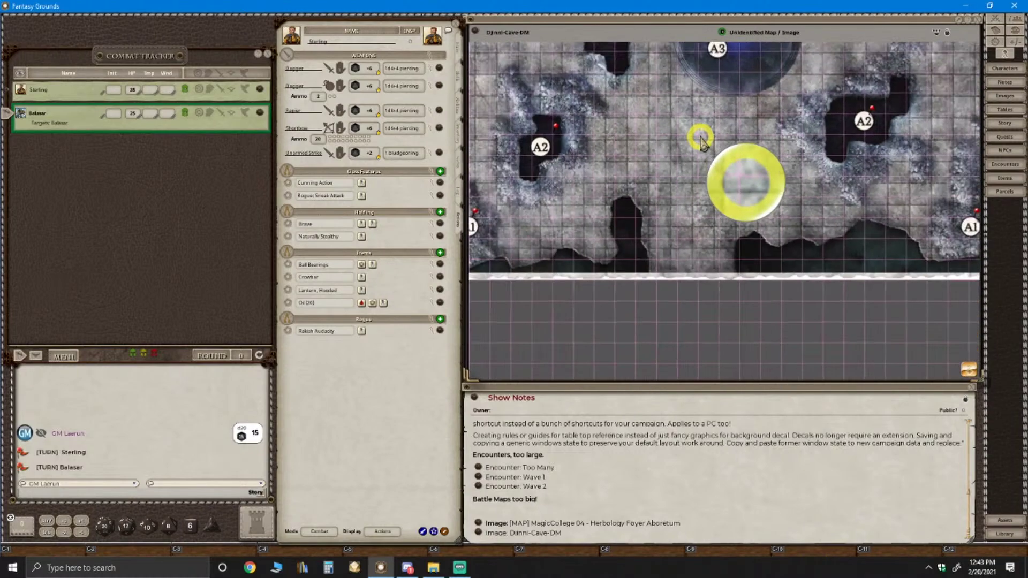
scroll(677, 161, "up", 3)
scroll(677, 162, "up", 3)
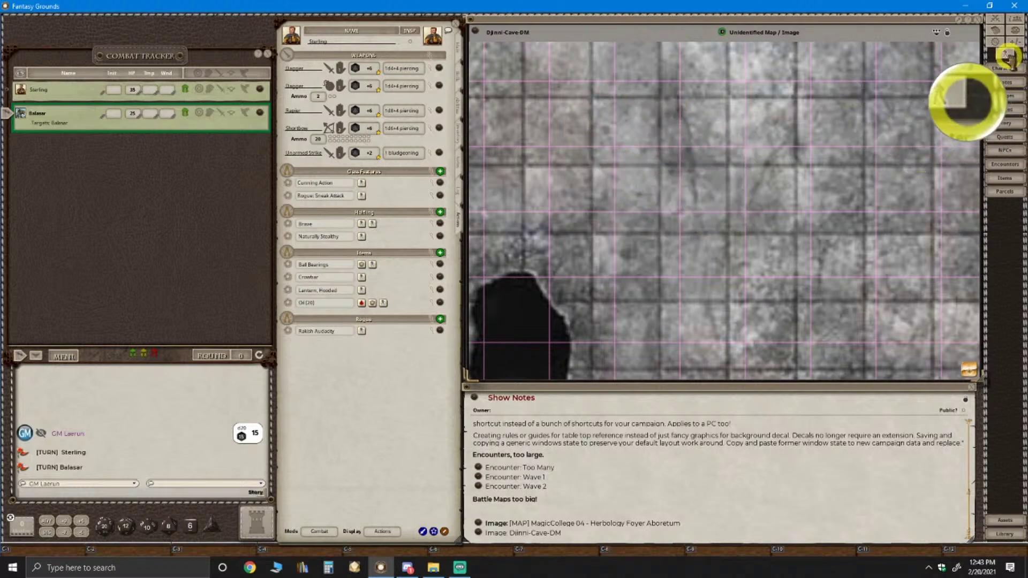
Unlock the Djinni-Cave-DM map and nudge its grid left until the vertical lines match the drawn floor squares
left_click(947, 32)
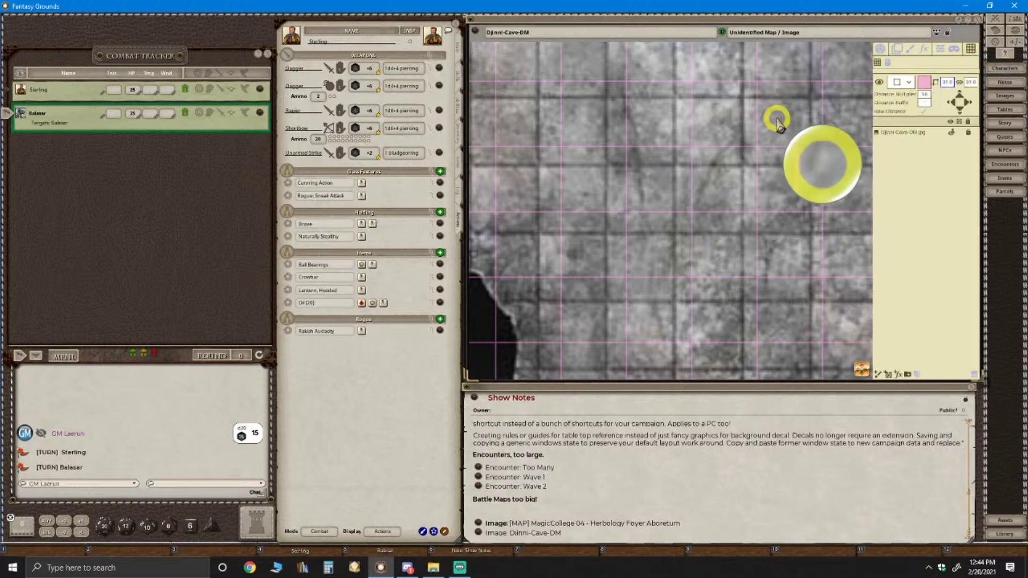
scroll(782, 122, "up", 3)
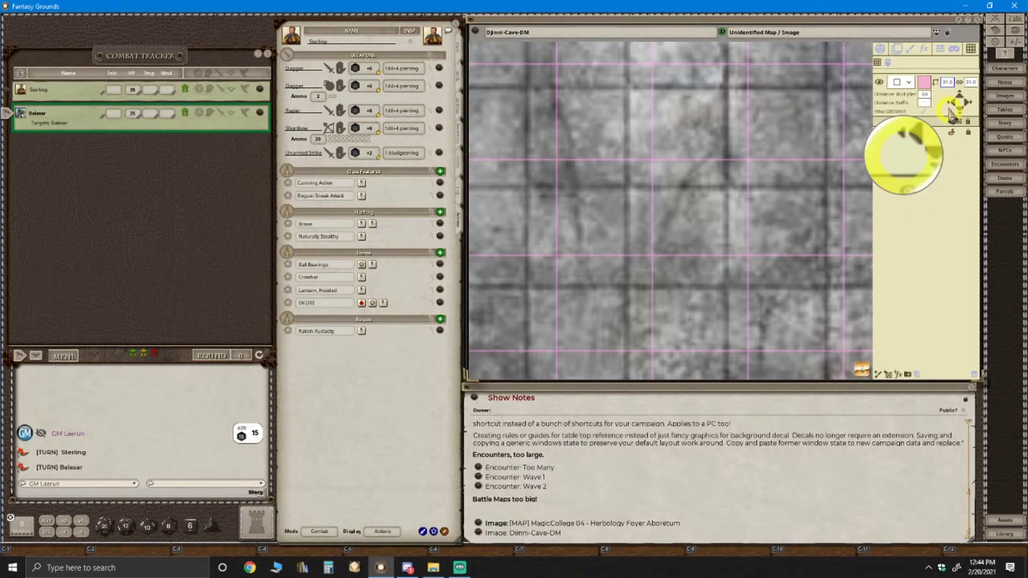
left_click(955, 102)
left_click(956, 102)
left_click(956, 104)
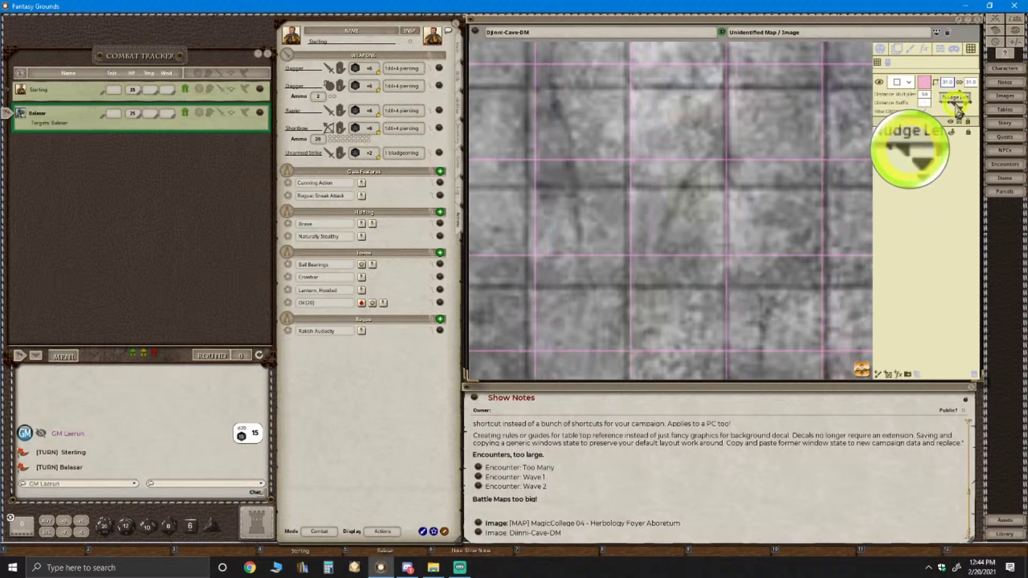
left_click(956, 106)
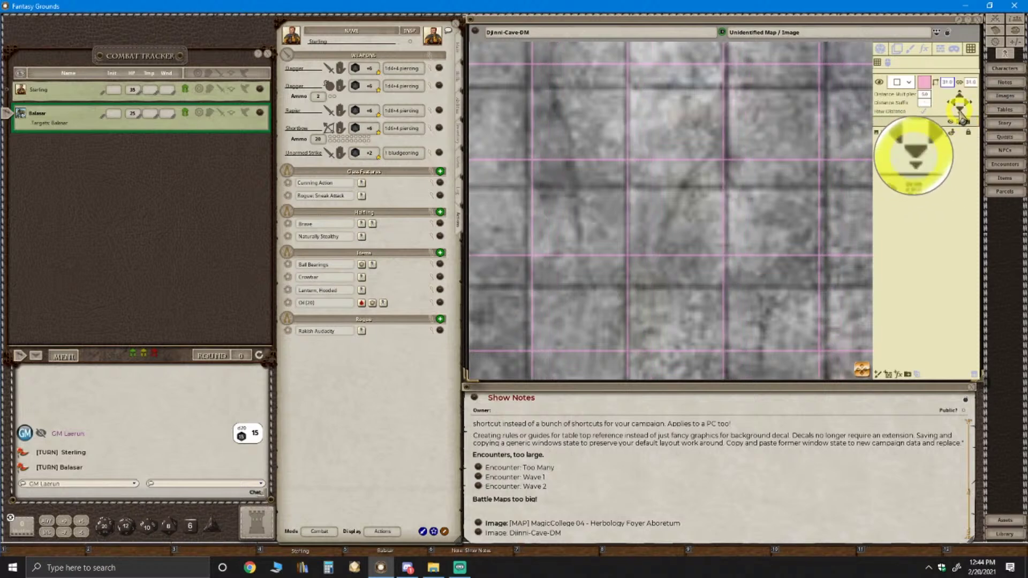
Nudge the grid down until its horizontal lines match the drawn floor squares, and check the alignment across the southern cave
left_click(959, 107)
left_click(960, 109)
left_click(961, 108)
left_click(961, 107)
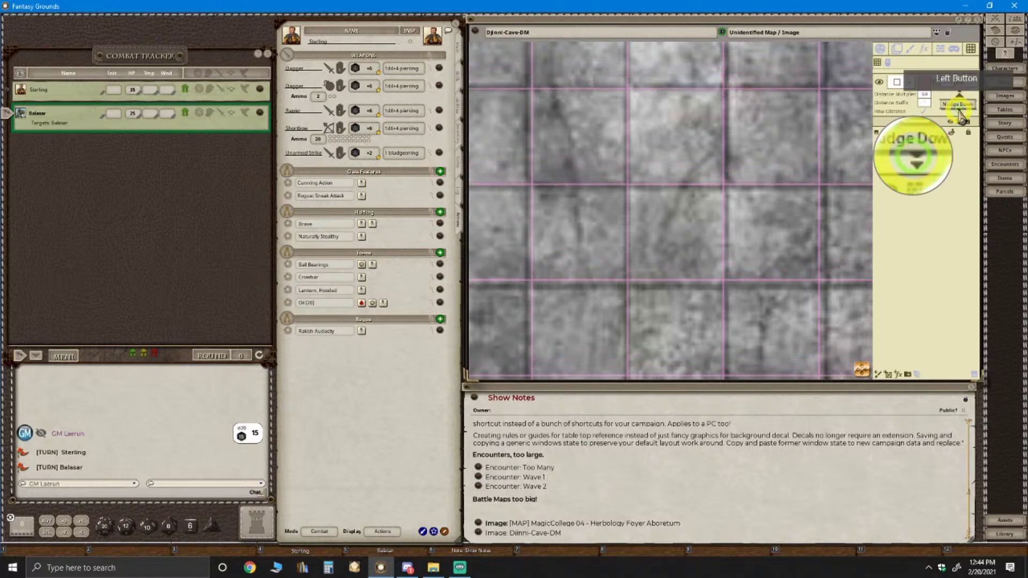
left_click(753, 152)
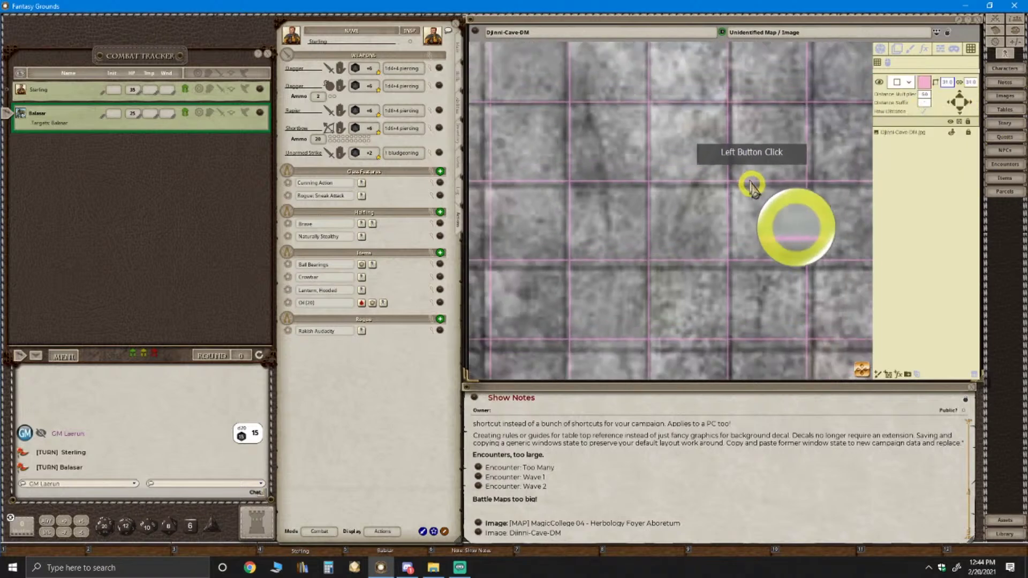
scroll(621, 166, "up", 3)
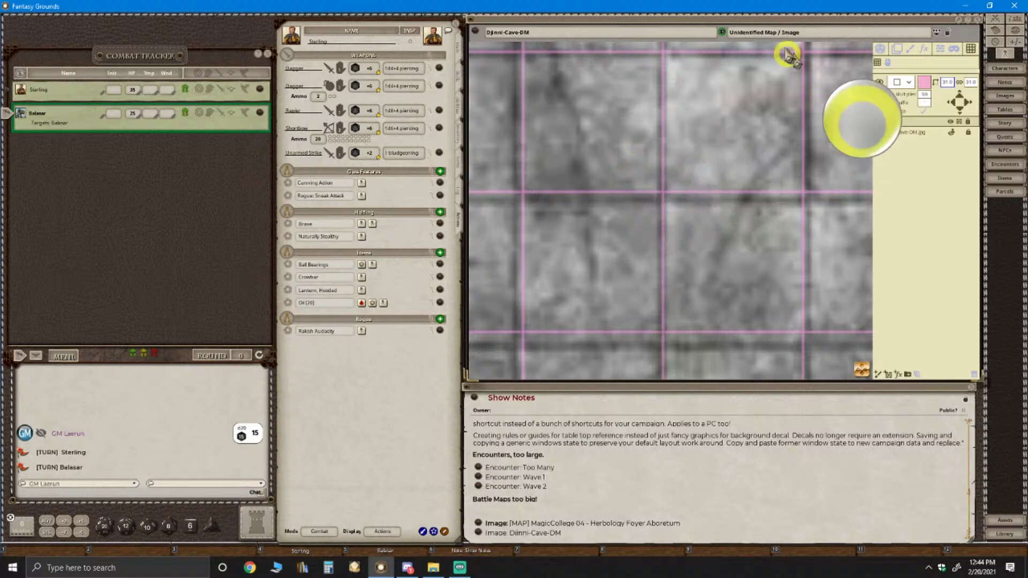
left_click(961, 109)
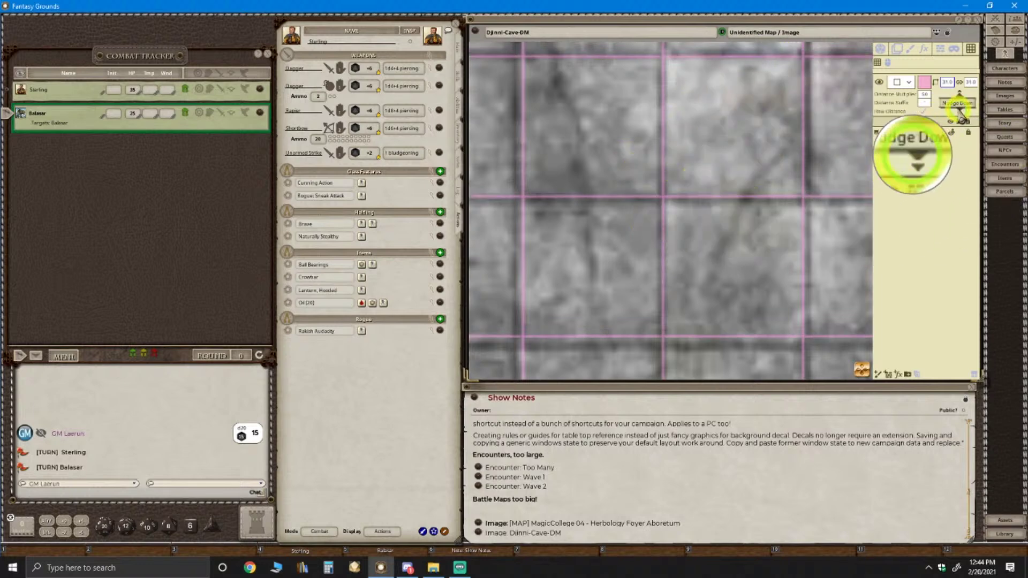
scroll(635, 204, "down", 2)
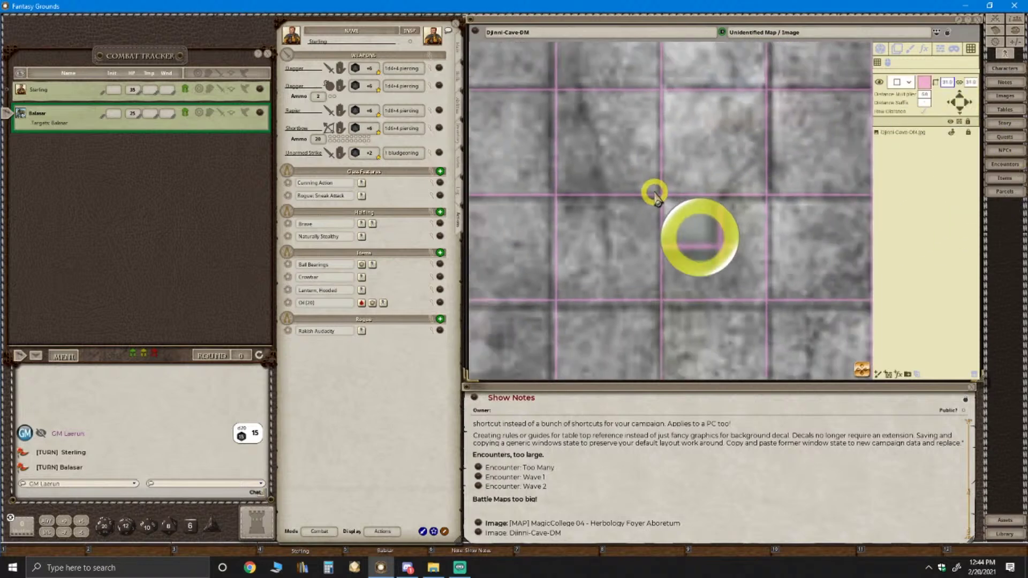
scroll(632, 203, "down", 2)
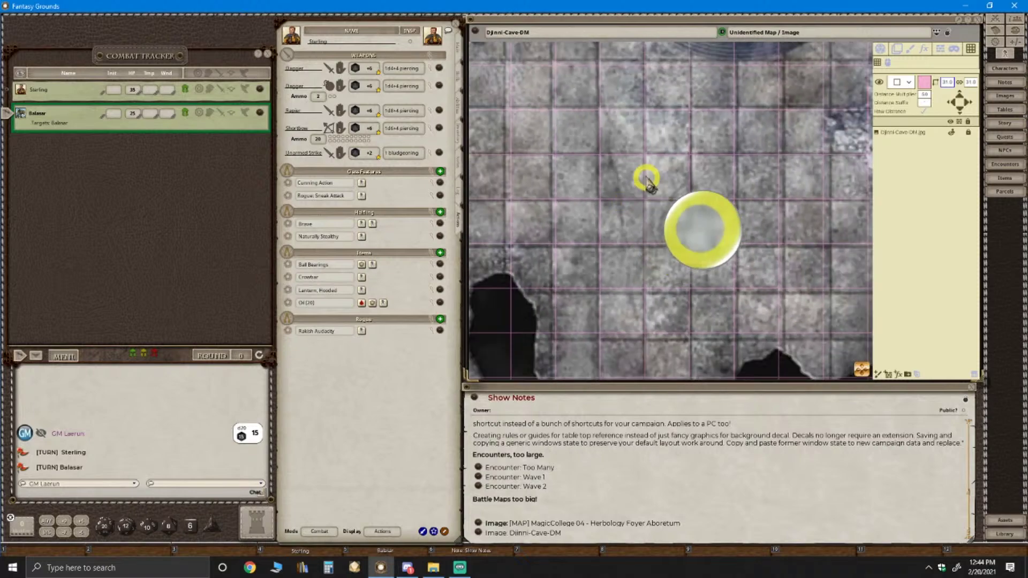
scroll(543, 162, "down", 2)
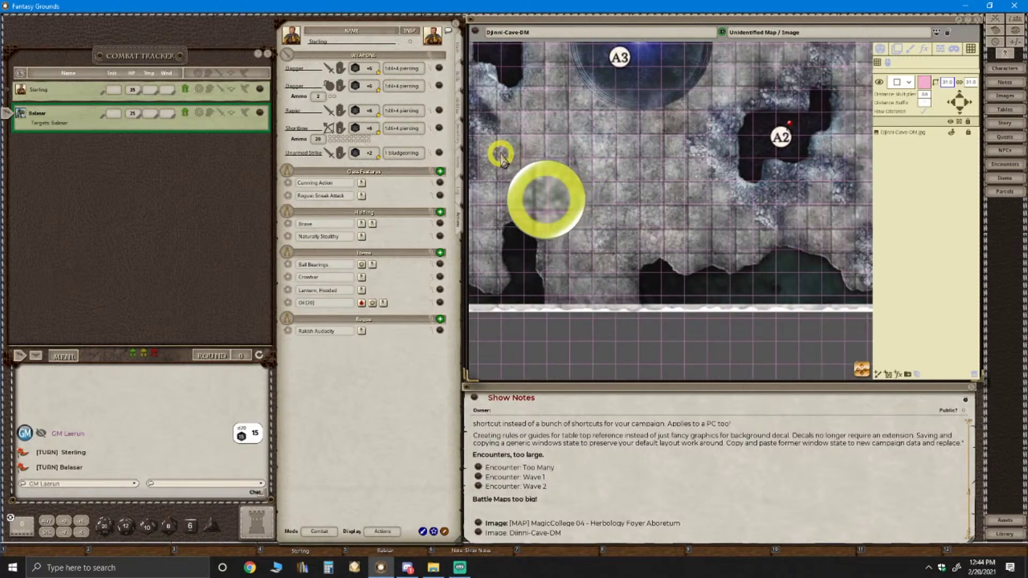
scroll(530, 174, "down", 3)
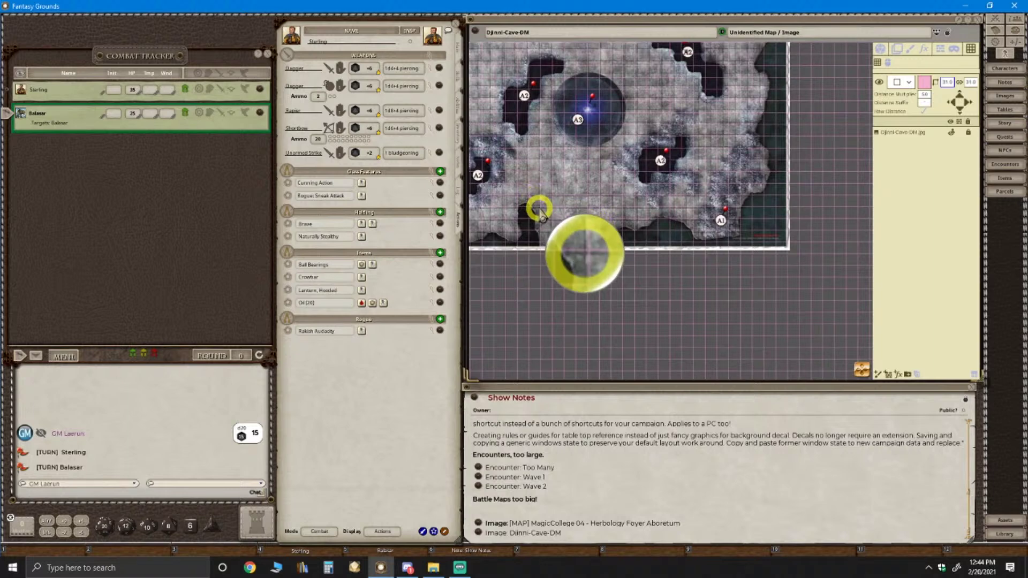
scroll(627, 169, "up", 5)
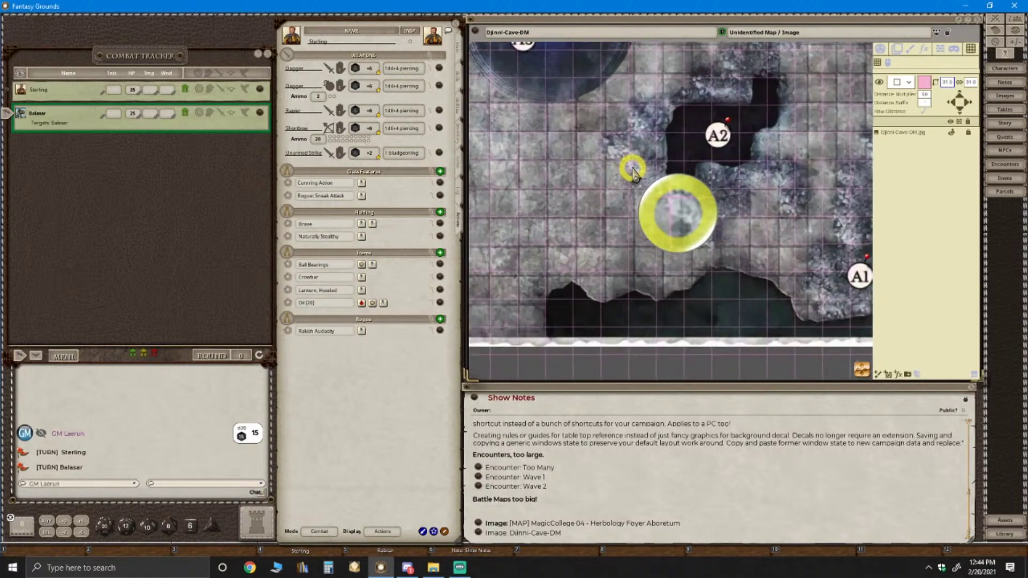
Check how the nudged grid lines up with the drawn floor squares around A2 and along the cave's southern edge, close up and from afar
scroll(634, 170, "up", 3)
scroll(634, 171, "down", 10)
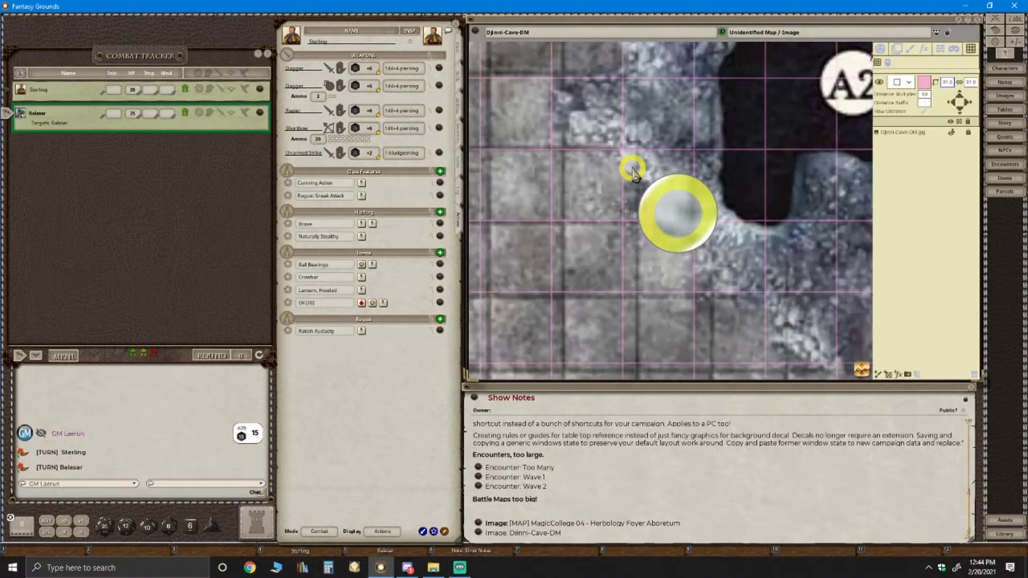
scroll(634, 173, "up", 6)
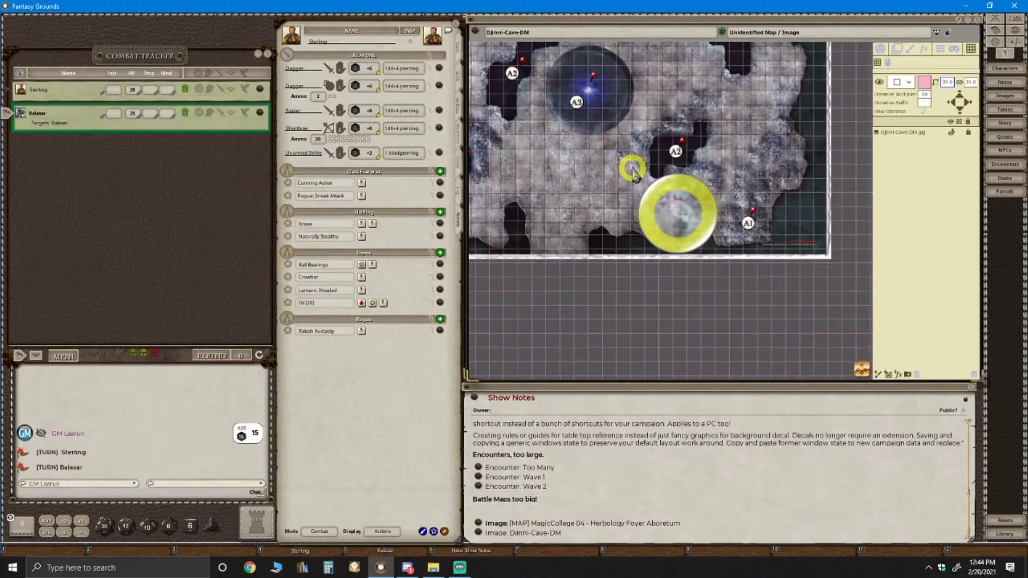
scroll(633, 173, "down", 2)
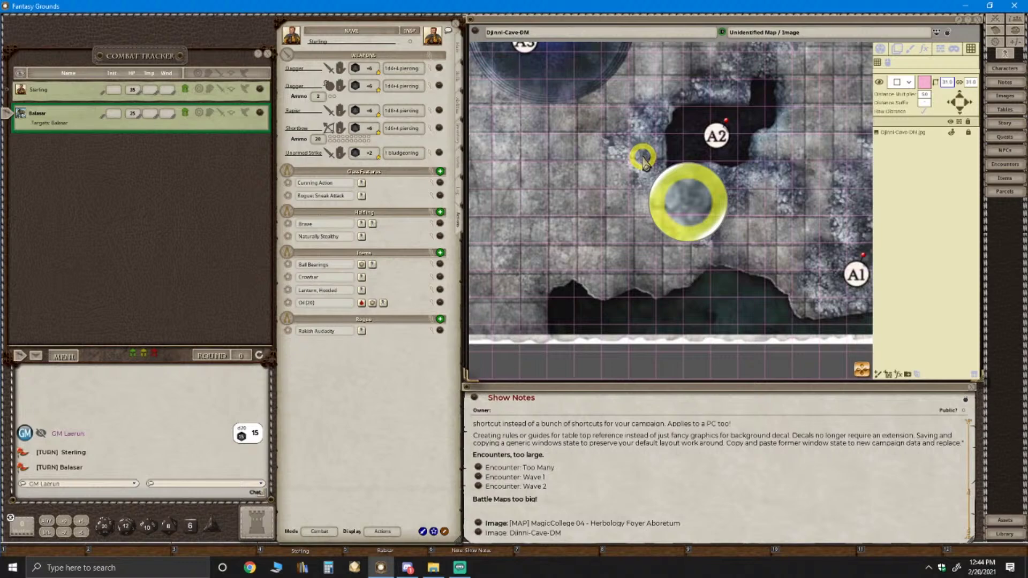
scroll(681, 203, "up", 2)
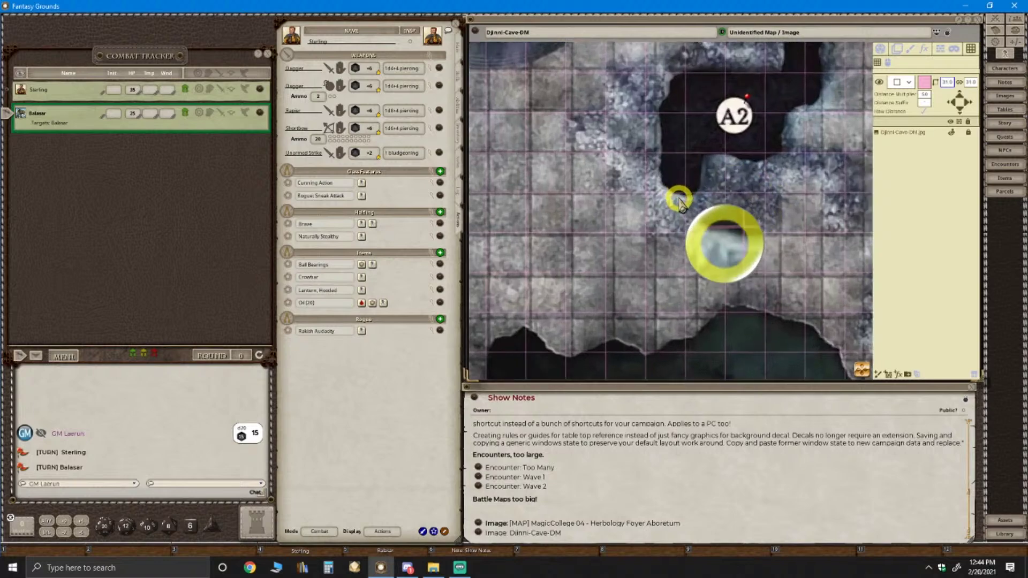
scroll(680, 202, "down", 1)
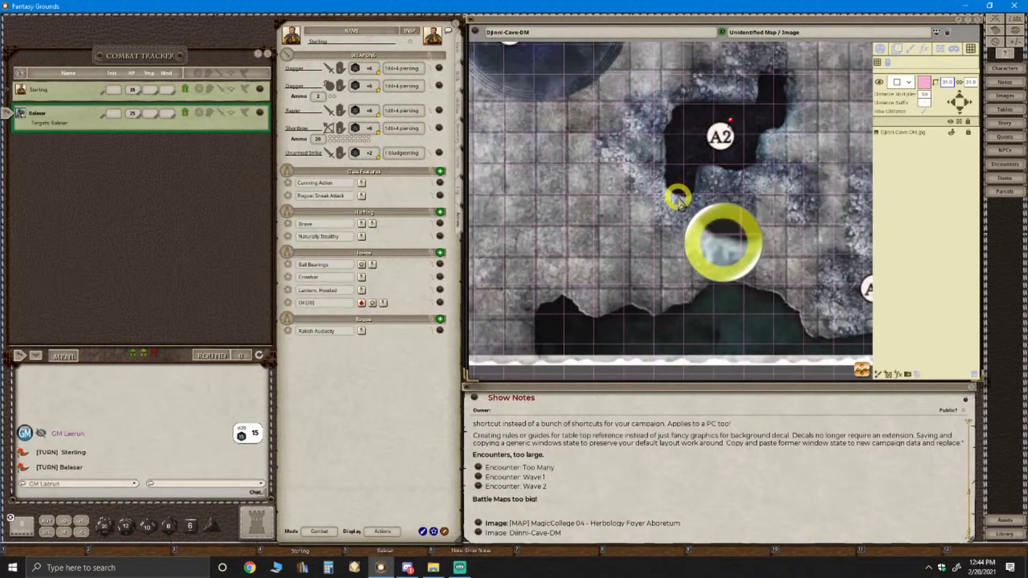
scroll(588, 161, "up", 3)
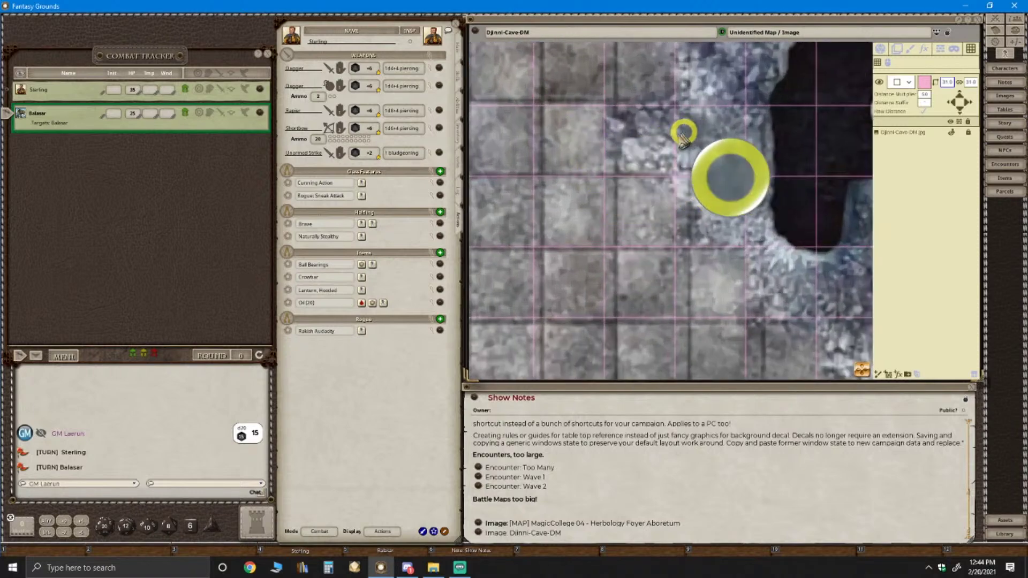
scroll(670, 145, "down", 2)
scroll(669, 146, "down", 1)
scroll(606, 133, "down", 2)
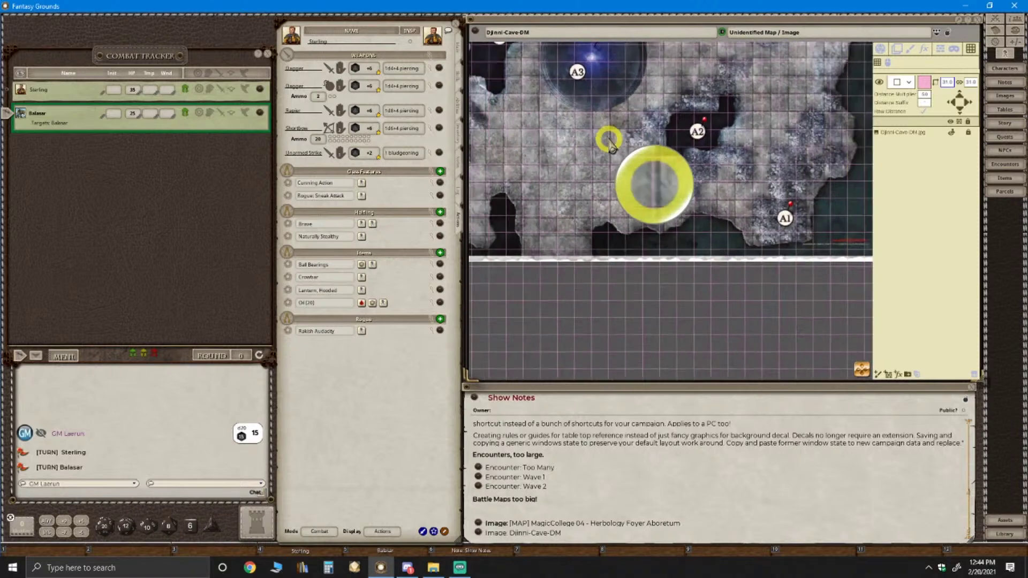
scroll(610, 140, "up", 3)
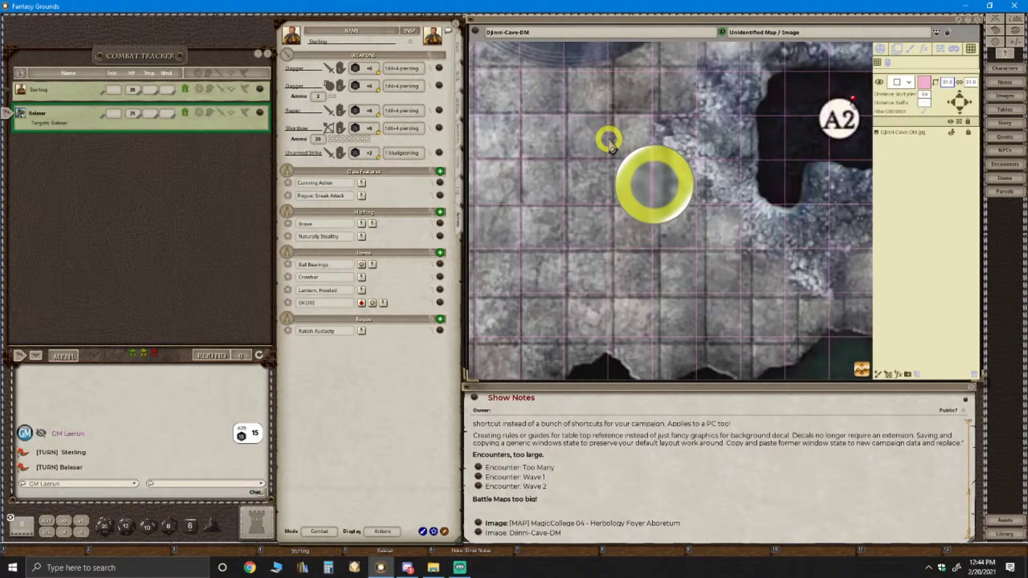
scroll(611, 140, "down", 4)
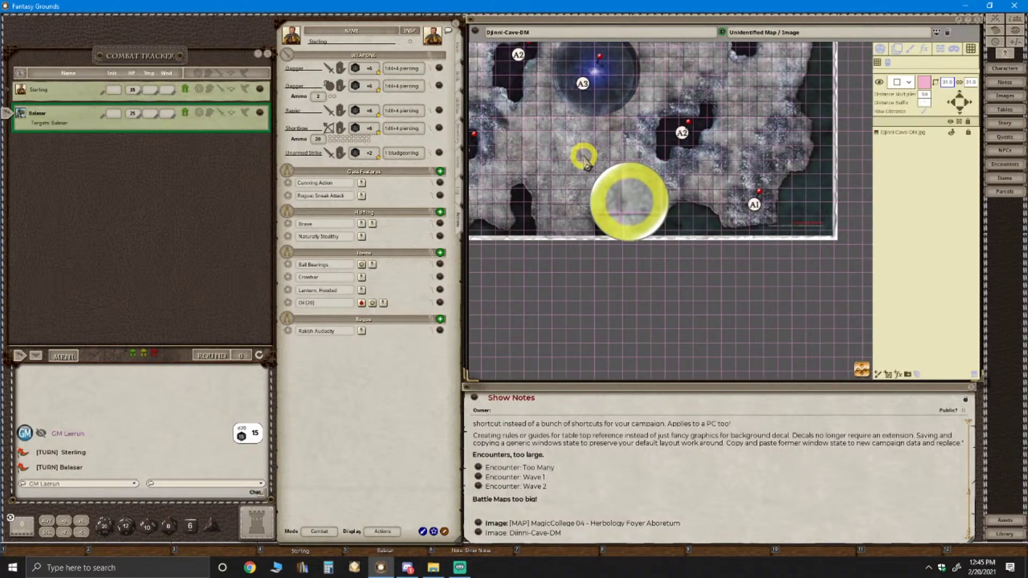
scroll(586, 161, "up", 1)
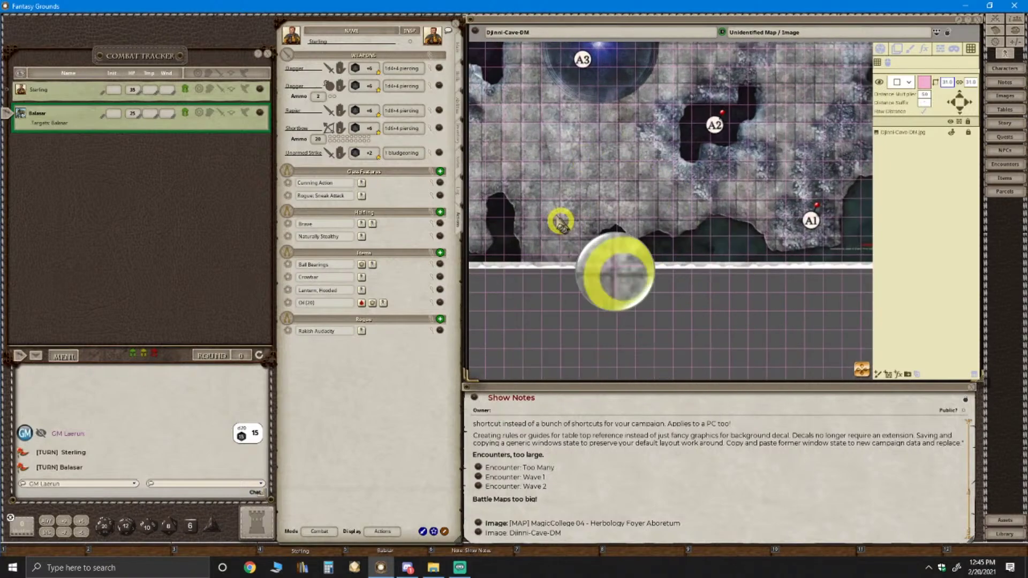
scroll(504, 214, "up", 3)
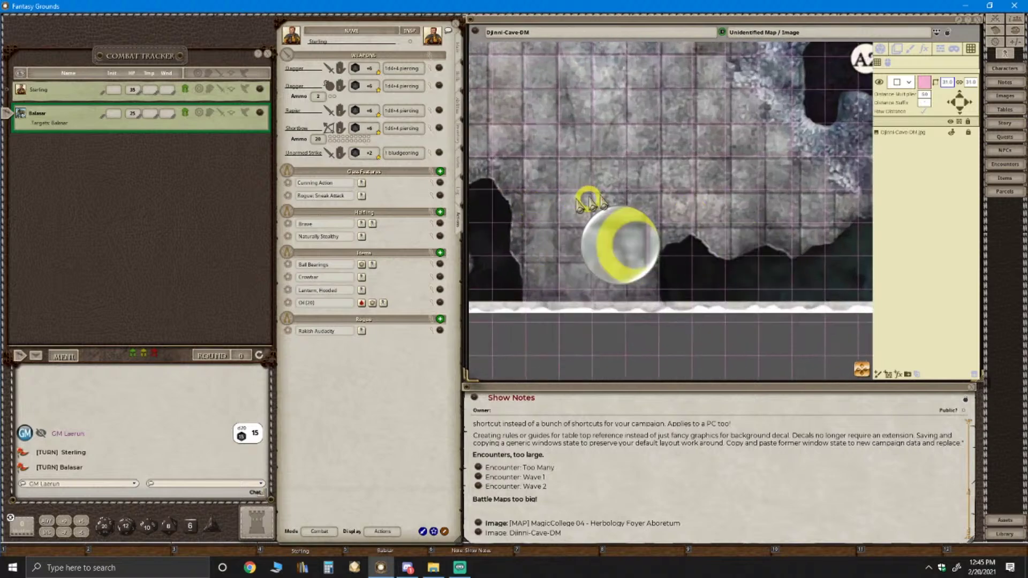
scroll(744, 176, "down", 3)
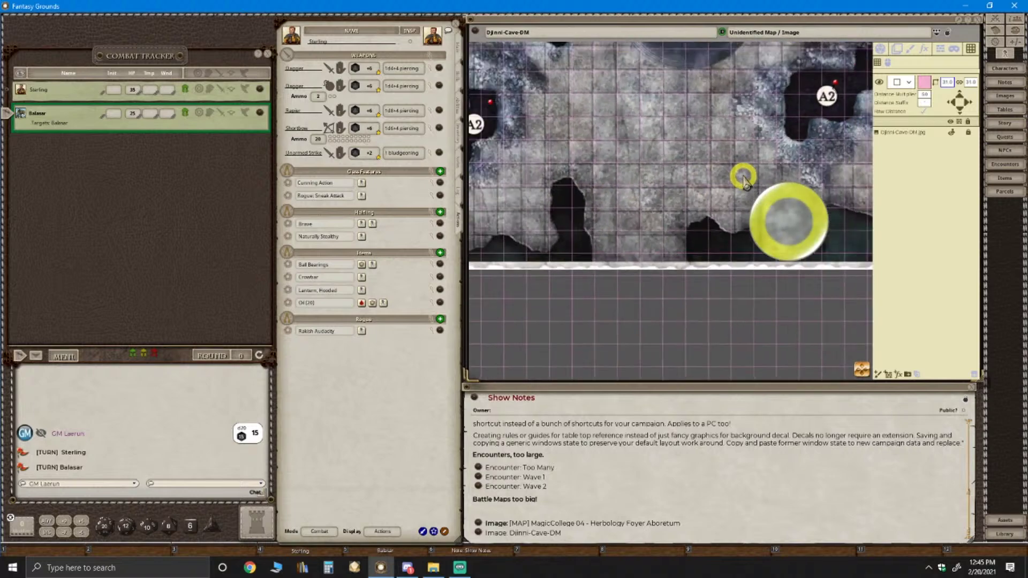
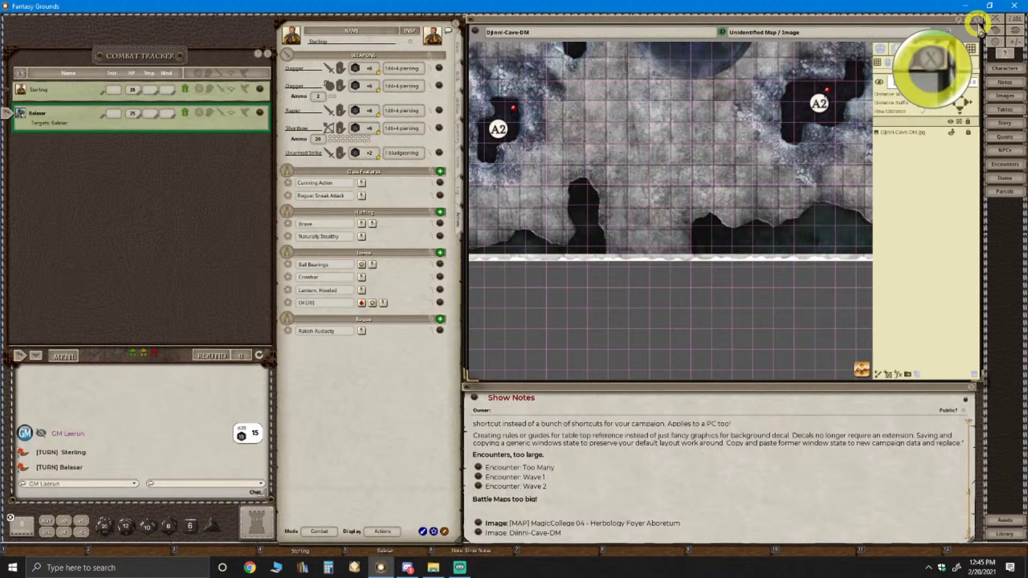
Close the Djinni-Cave-DM map and compare the grid with the floor tiles on the MagicCollege 04 - Herbology Foyer Aboretum map
left_click(978, 21)
left_click(792, 264)
scroll(791, 264, "up", 5)
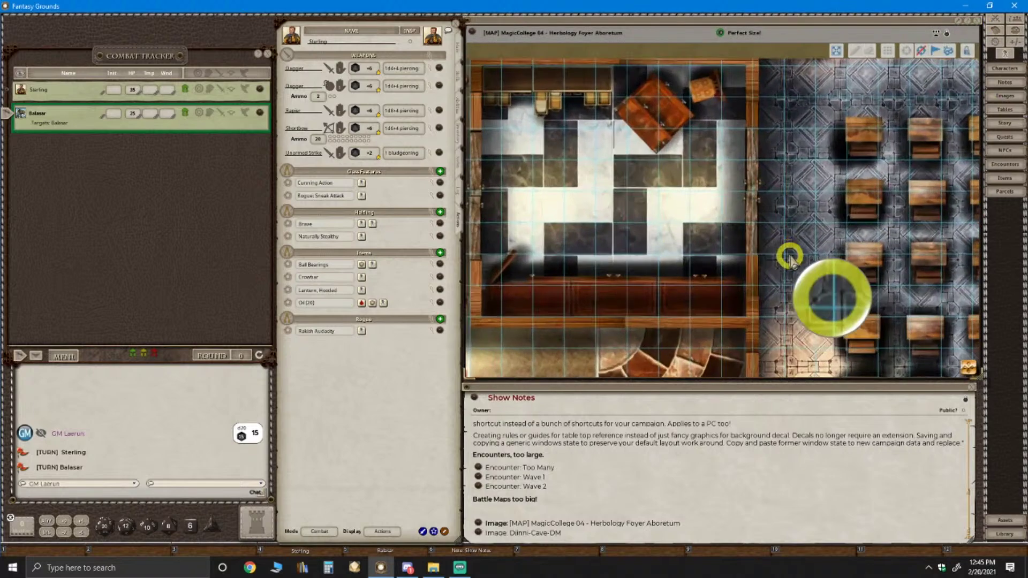
scroll(519, 184, "up", 5)
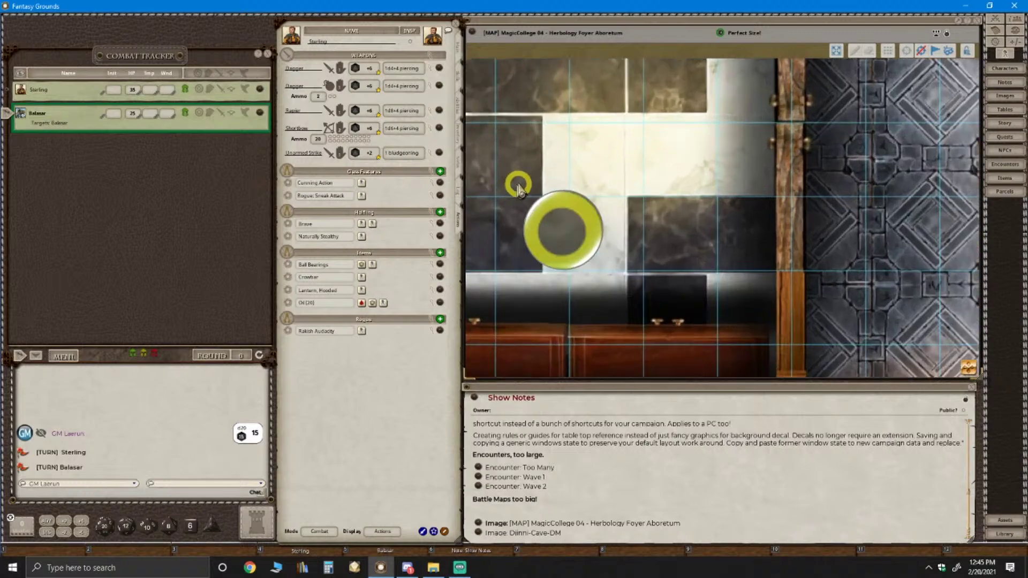
scroll(519, 184, "down", 5)
left_click_drag(519, 183, 955, 44)
scroll(865, 236, "up", 5)
scroll(748, 226, "down", 5)
scroll(509, 202, "down", 3)
scroll(532, 172, "up", 5)
scroll(539, 178, "up", 2)
scroll(748, 140, "down", 2)
scroll(696, 176, "up", 1)
scroll(602, 166, "up", 3)
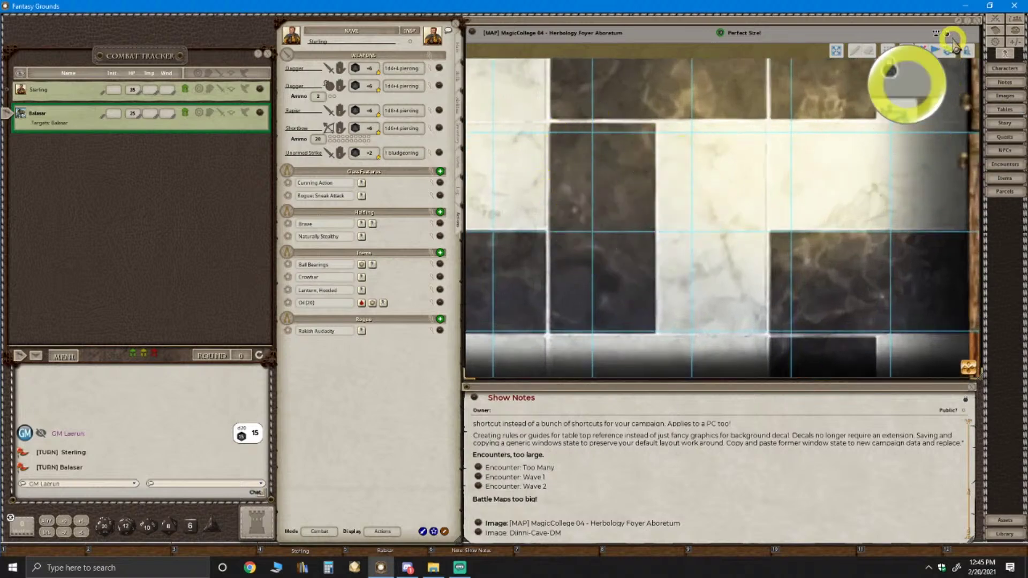
Show the MagicCollege 04 map's grid settings and nudge the grid left toward the seams of the marble floor tiles
left_click(948, 34)
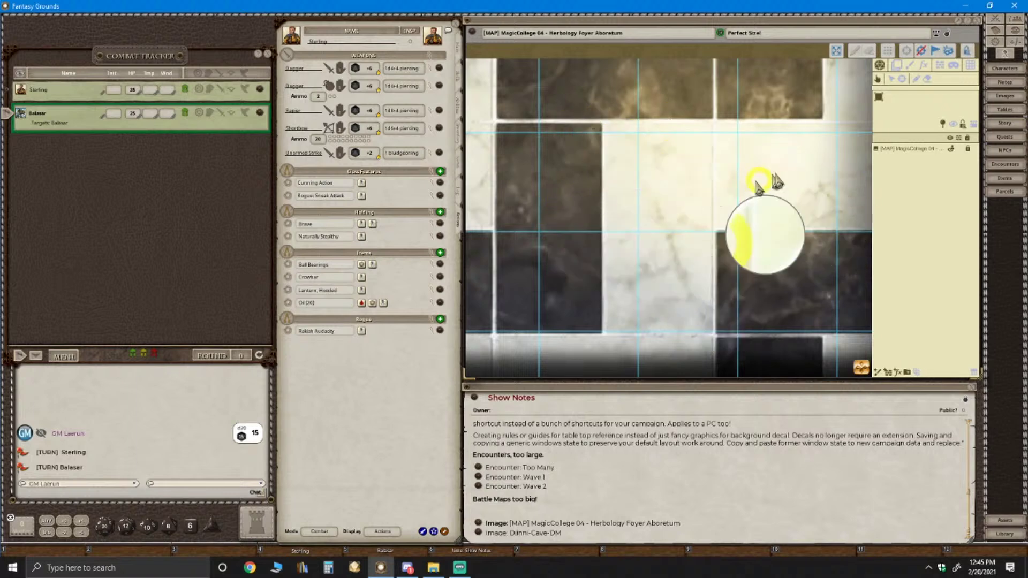
left_click(970, 71)
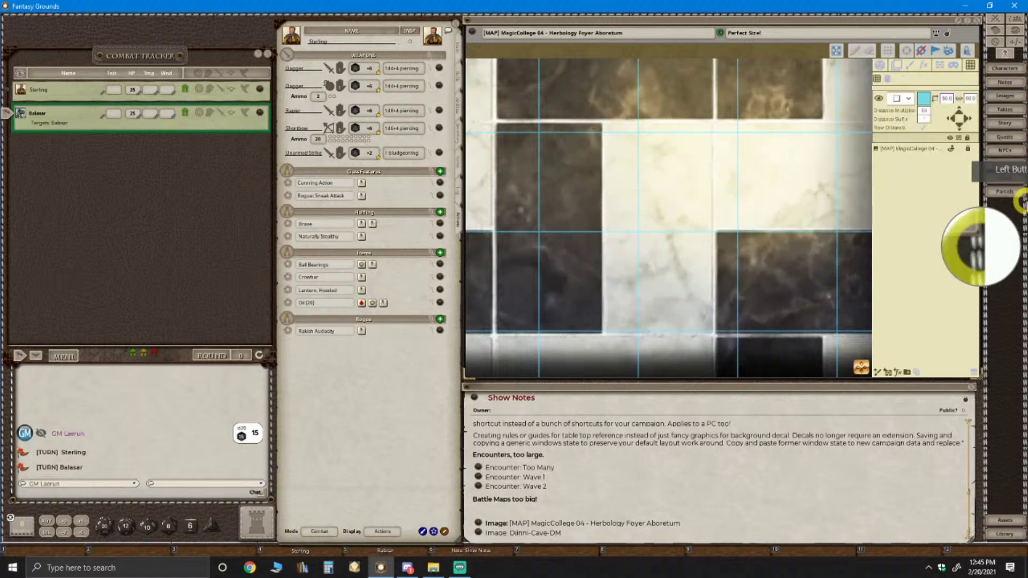
left_click(954, 121)
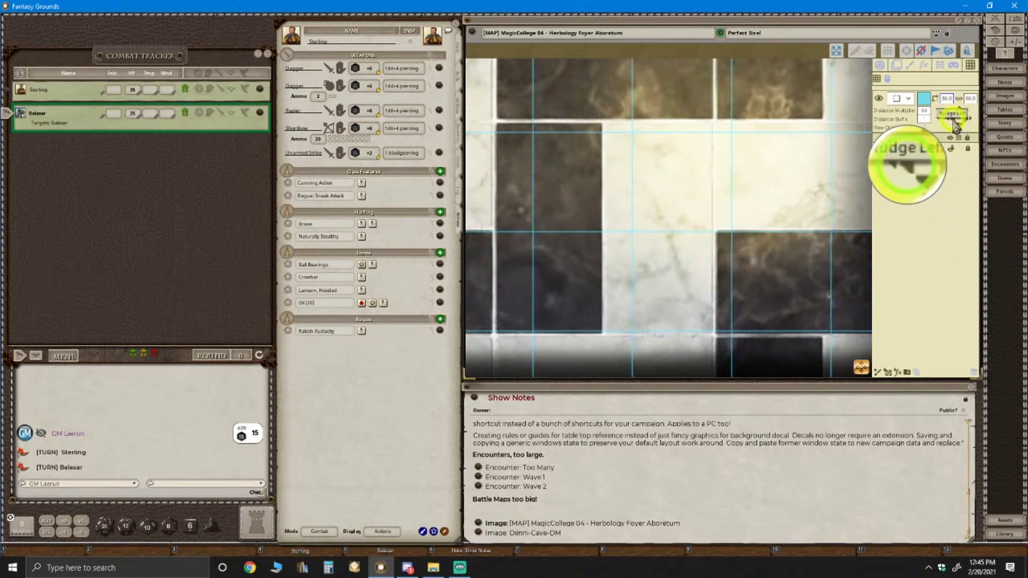
left_click(955, 122)
left_click(955, 122)
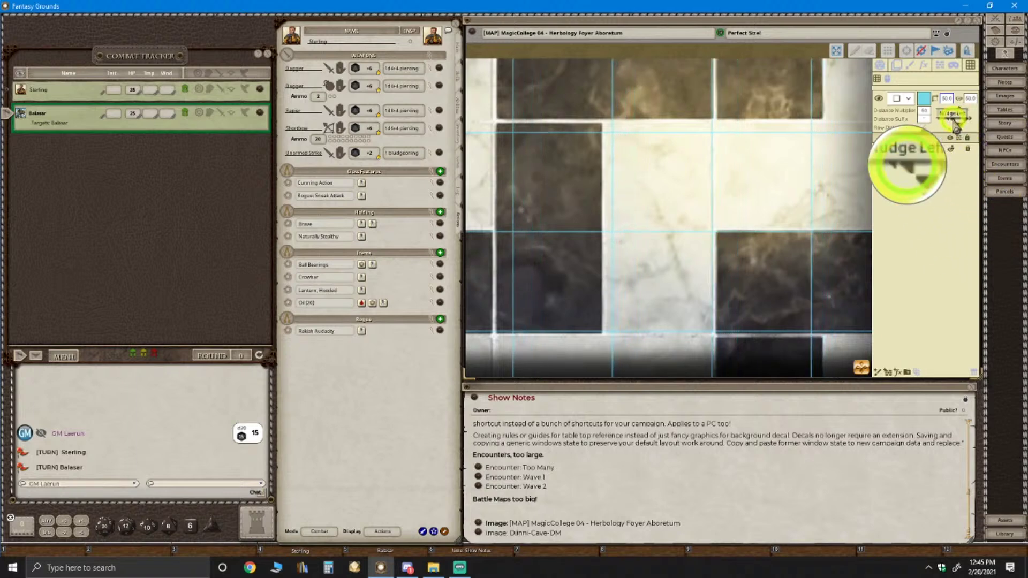
left_click(955, 122)
left_click(955, 122)
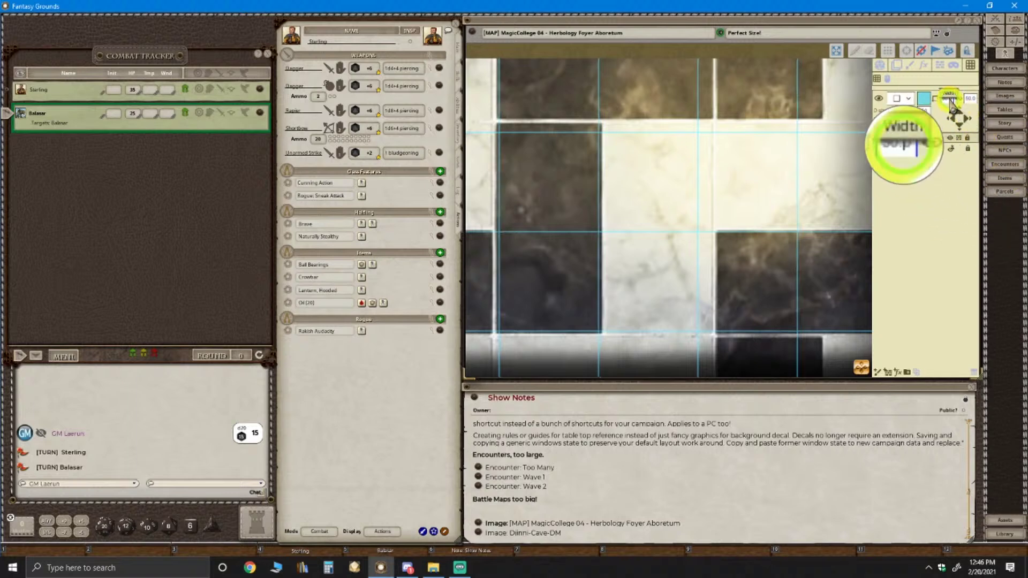
Set the grid size to 52 and nudge the grid left until a vertical line meets the tile seam
left_click(950, 99)
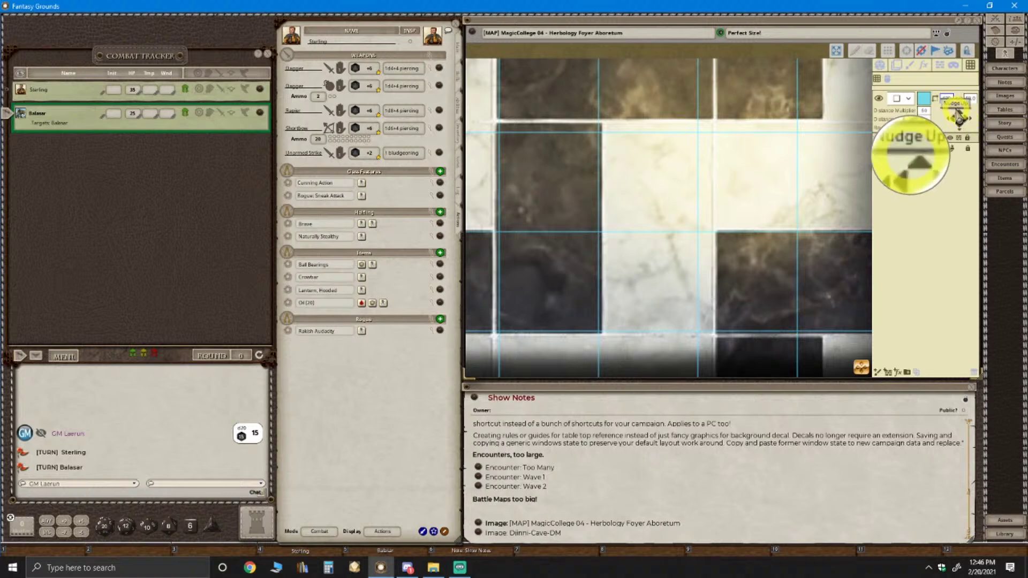
left_click(971, 99)
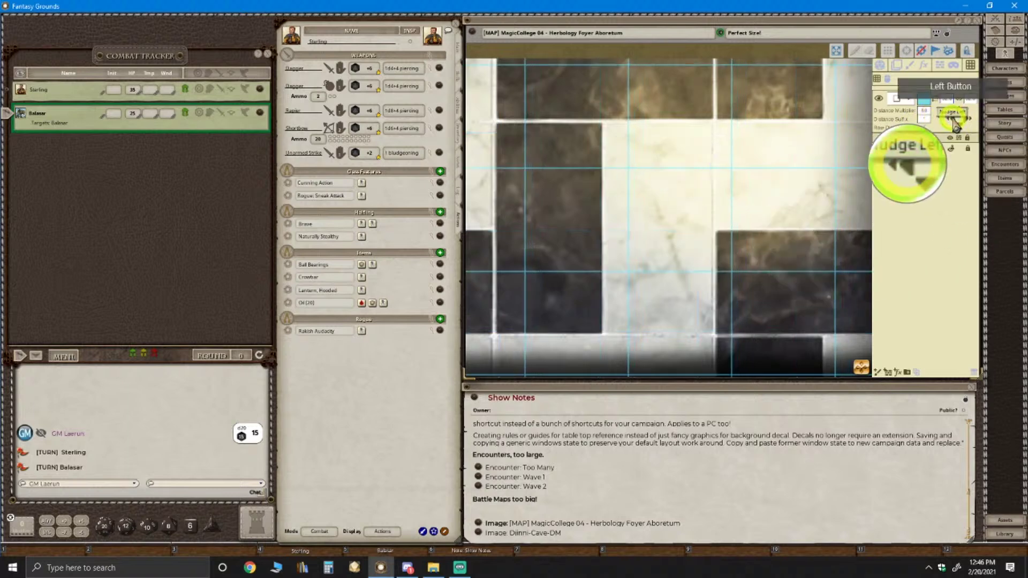
left_click(953, 122)
left_click(954, 122)
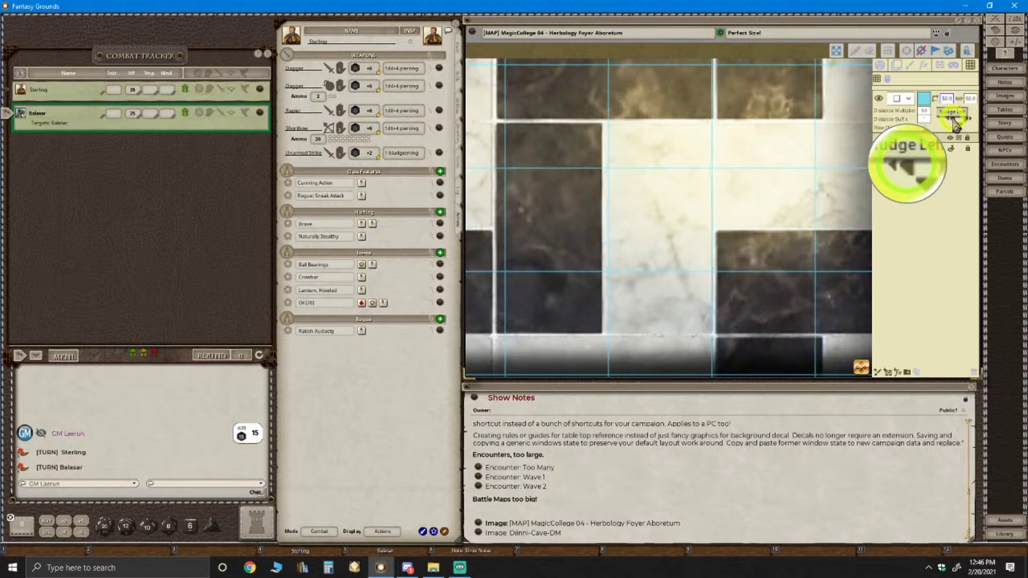
left_click(953, 122)
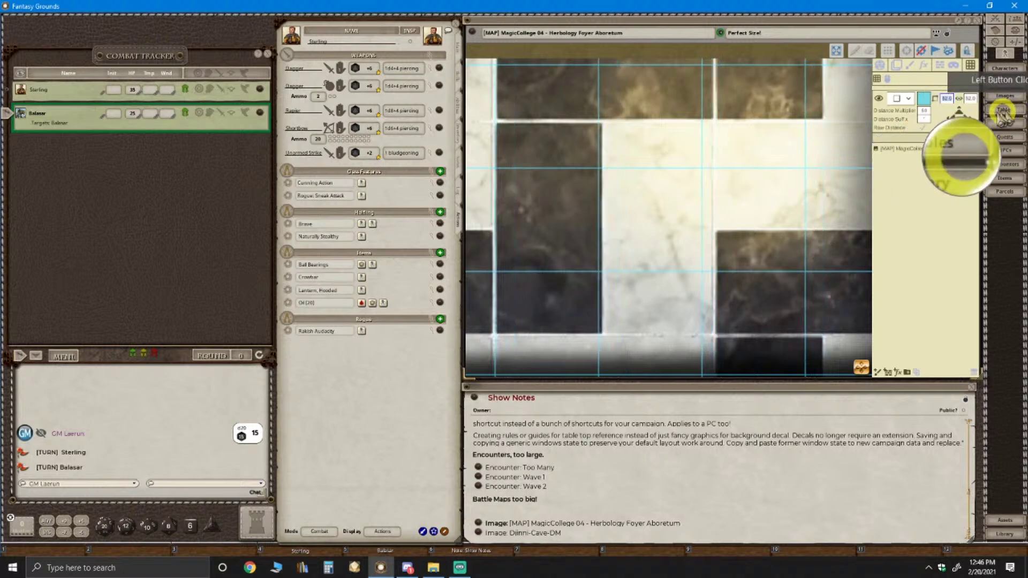
Nudge the grid up until its horizontal lines meet the tile seams, and check the alignment across the surrounding marble floor
left_click(962, 121)
left_click(962, 121)
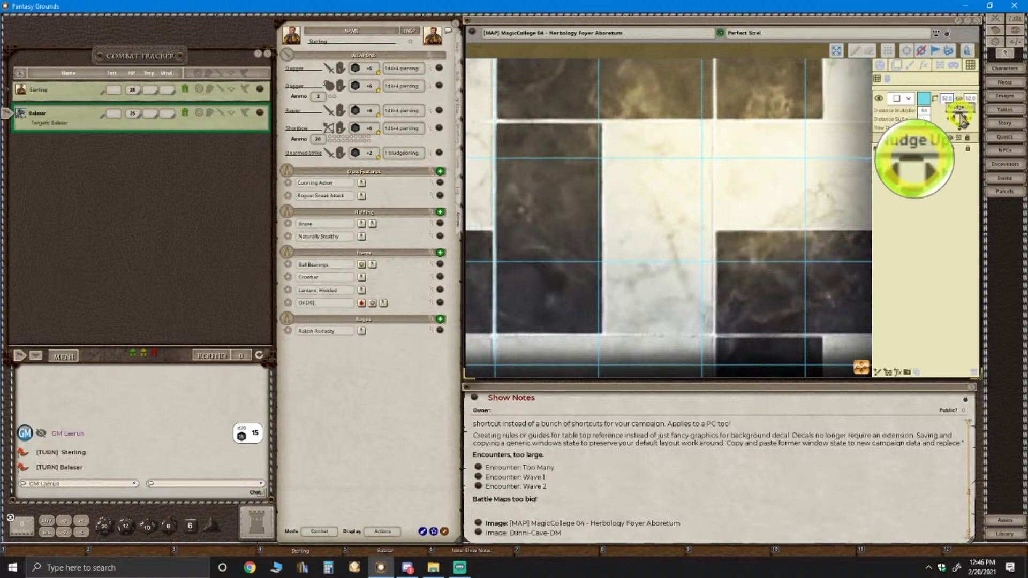
left_click(962, 121)
left_click(963, 122)
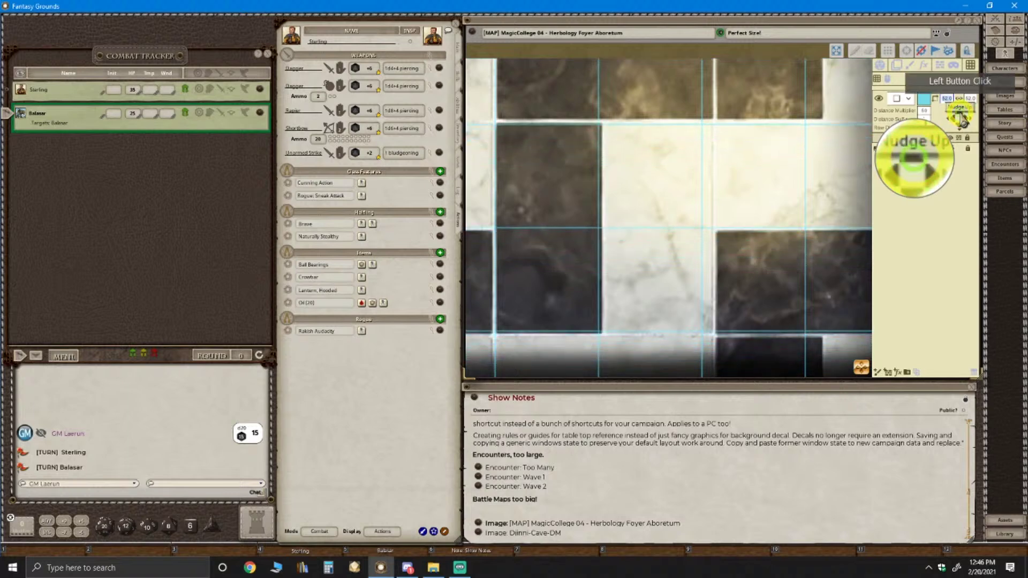
scroll(773, 233, "down", 3)
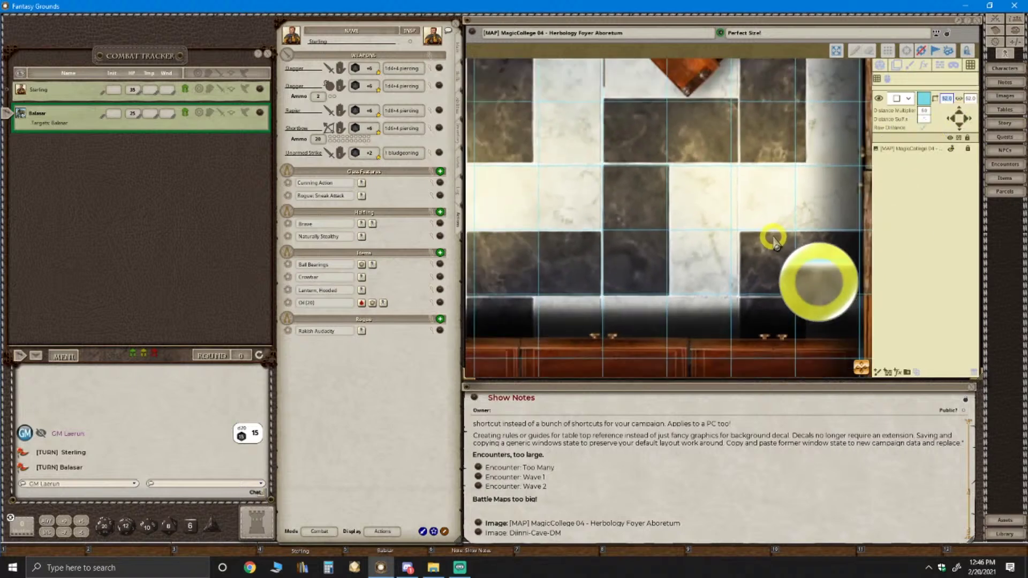
scroll(775, 241, "up", 1)
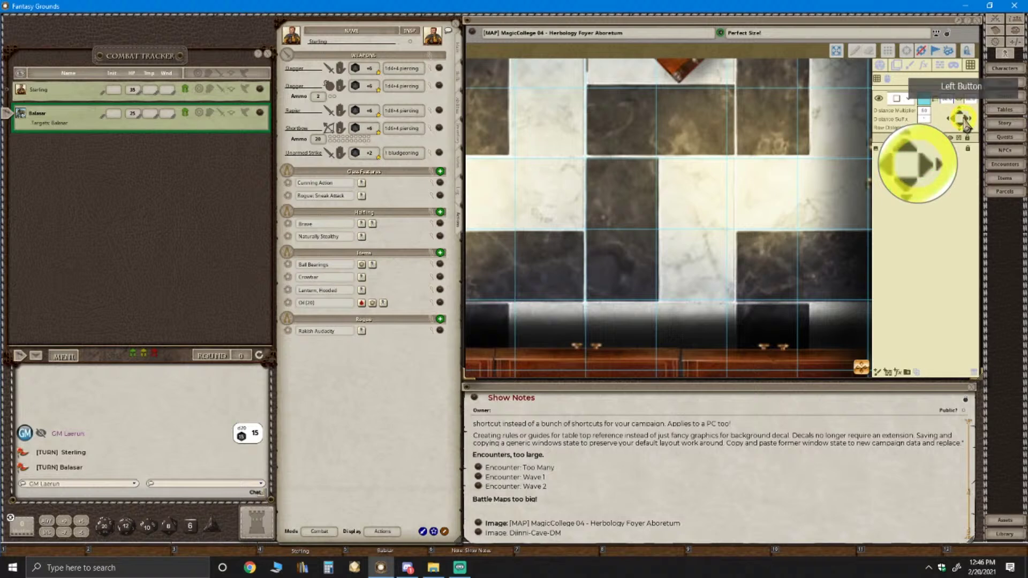
left_click(967, 123)
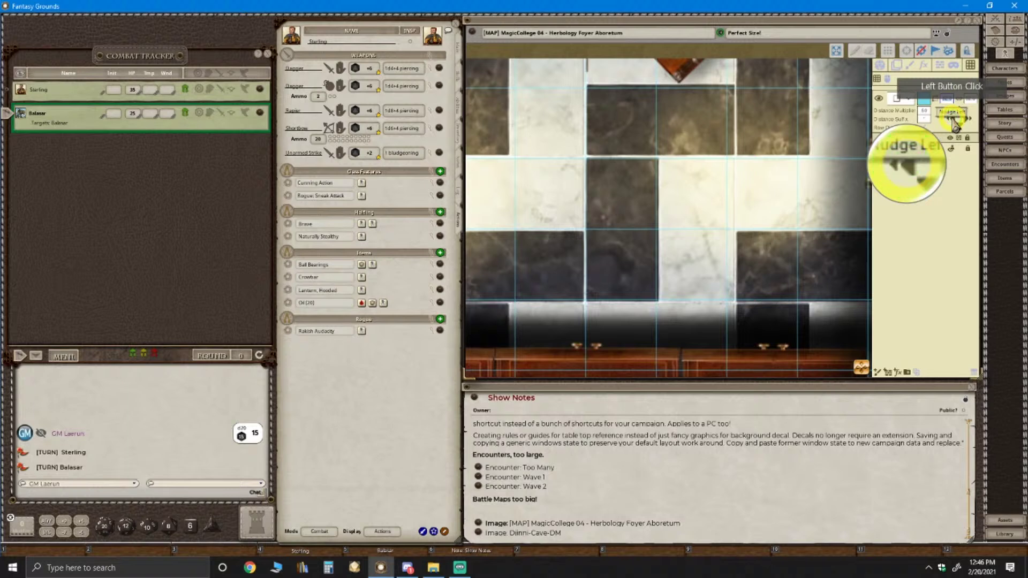
scroll(696, 227, "up", 4)
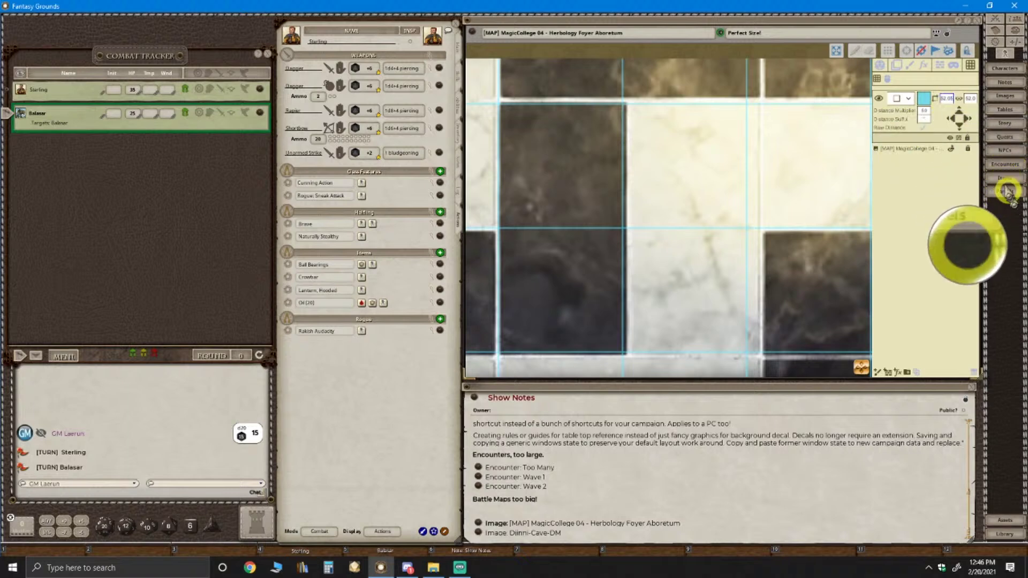
Enter 5305 as the grid size and check the result against the marble floor tiles
left_click(948, 98)
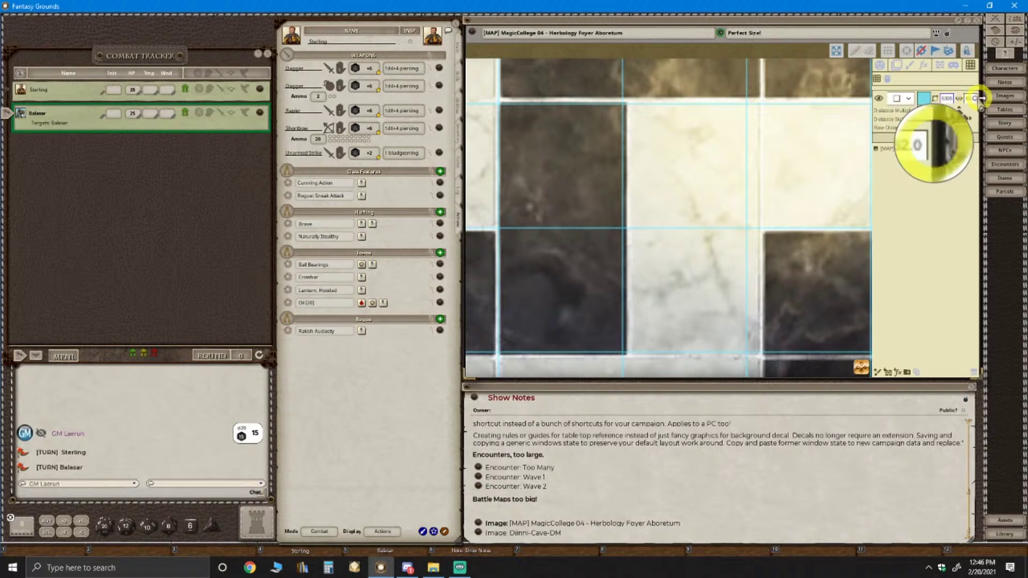
left_click(923, 104)
left_click(947, 100)
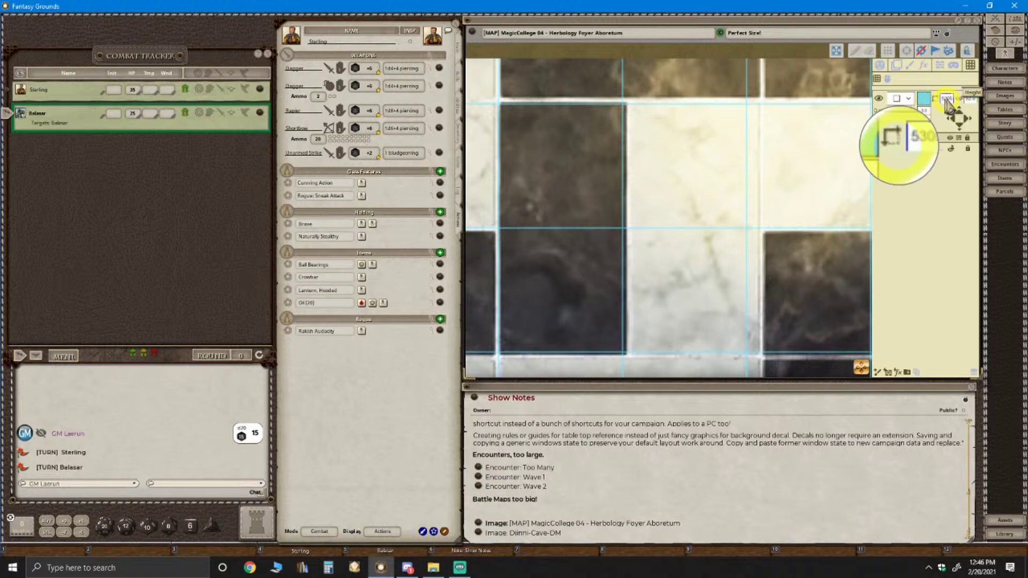
key("Return")
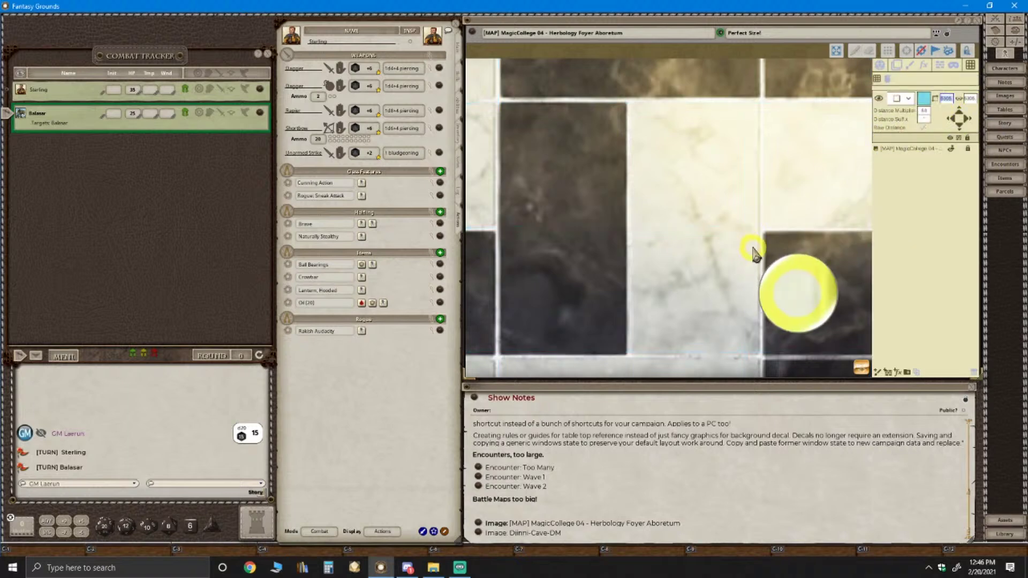
scroll(831, 185, "down", 1)
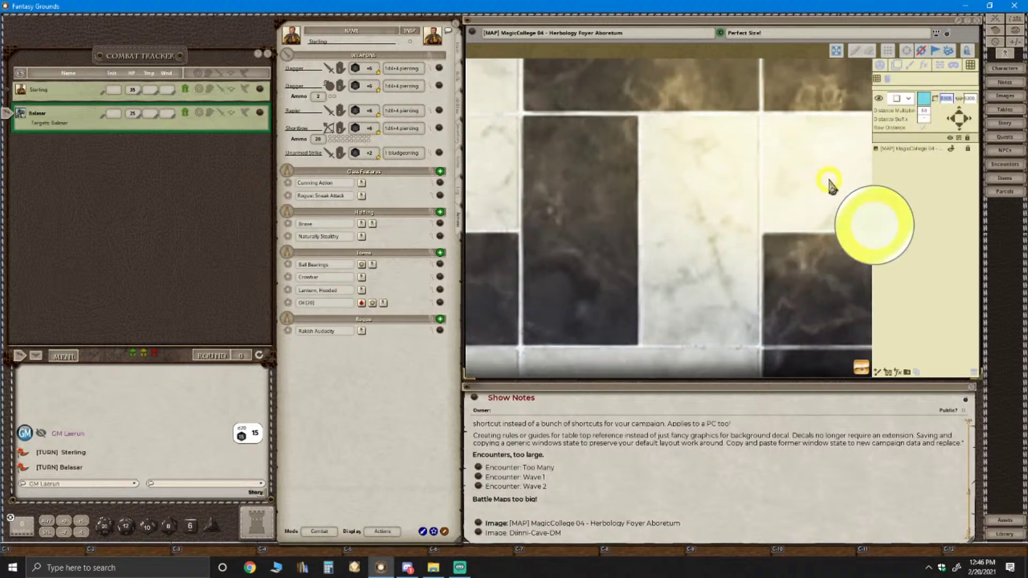
Set the MagicCollege 04 grid size to 53 and nudge the grid left and up to meet the marble tile seams
scroll(830, 184, "down", 1)
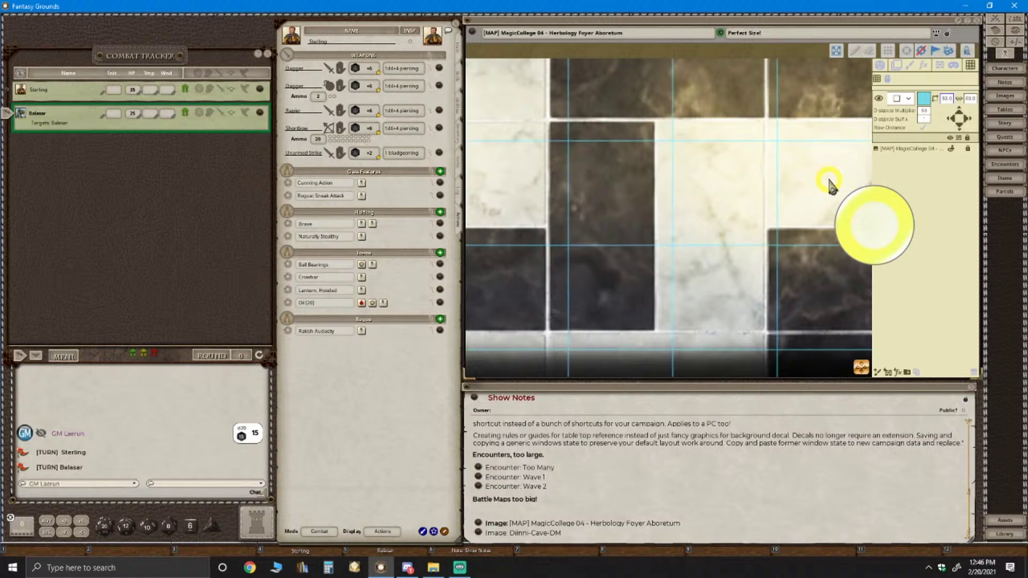
scroll(616, 185, "down", 1)
scroll(708, 218, "up", 2)
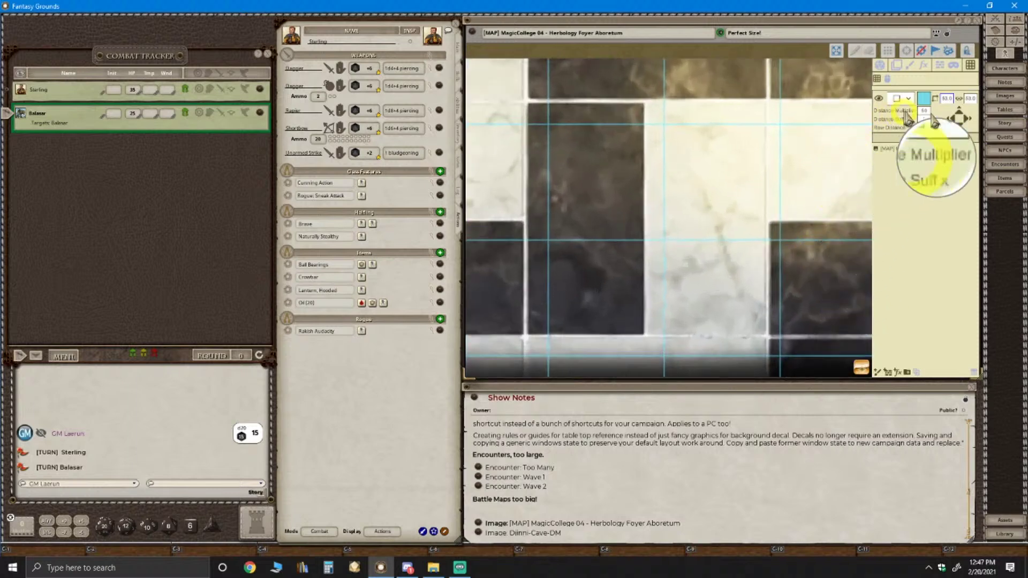
left_click(954, 118)
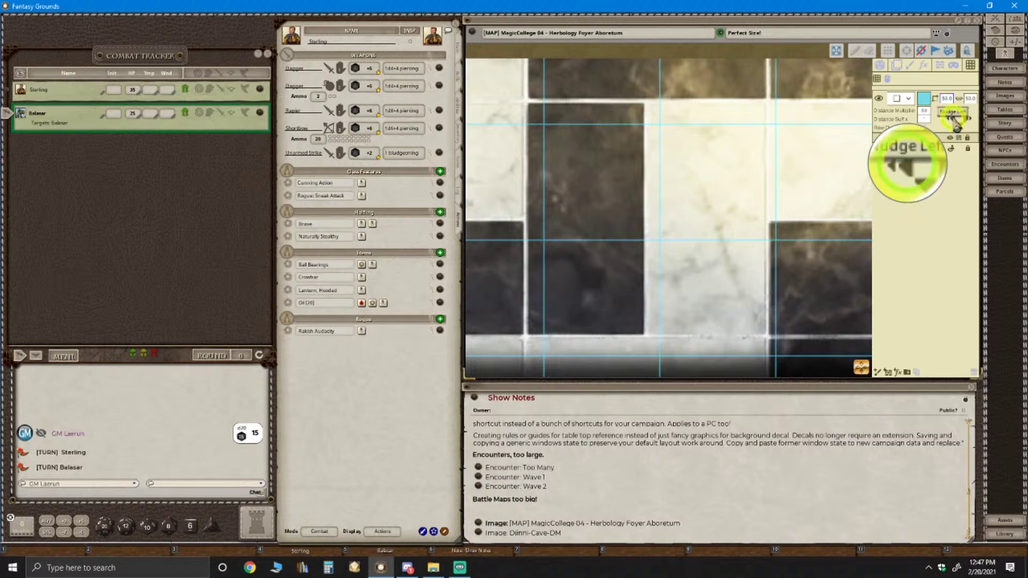
left_click(954, 118)
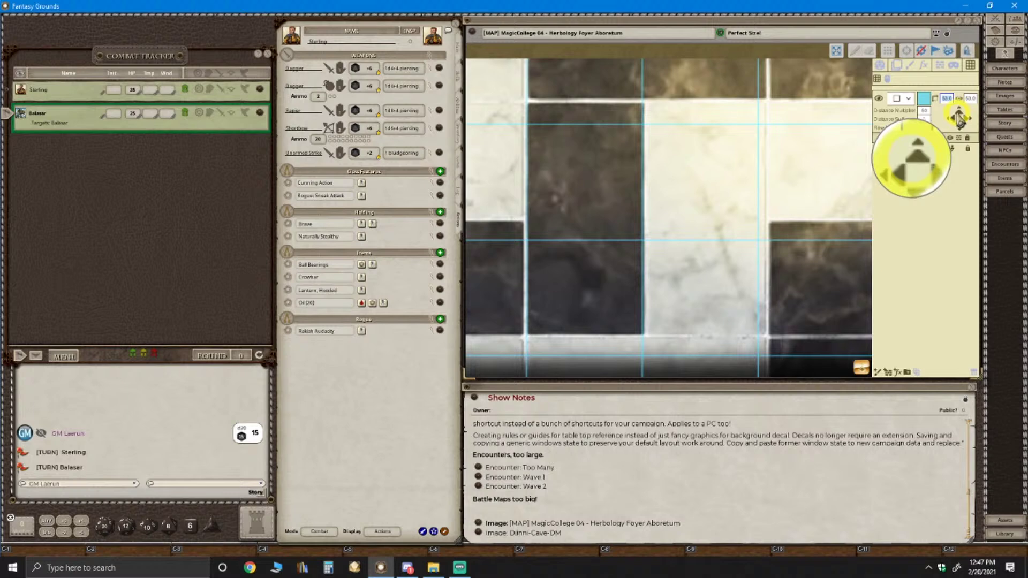
left_click(959, 116)
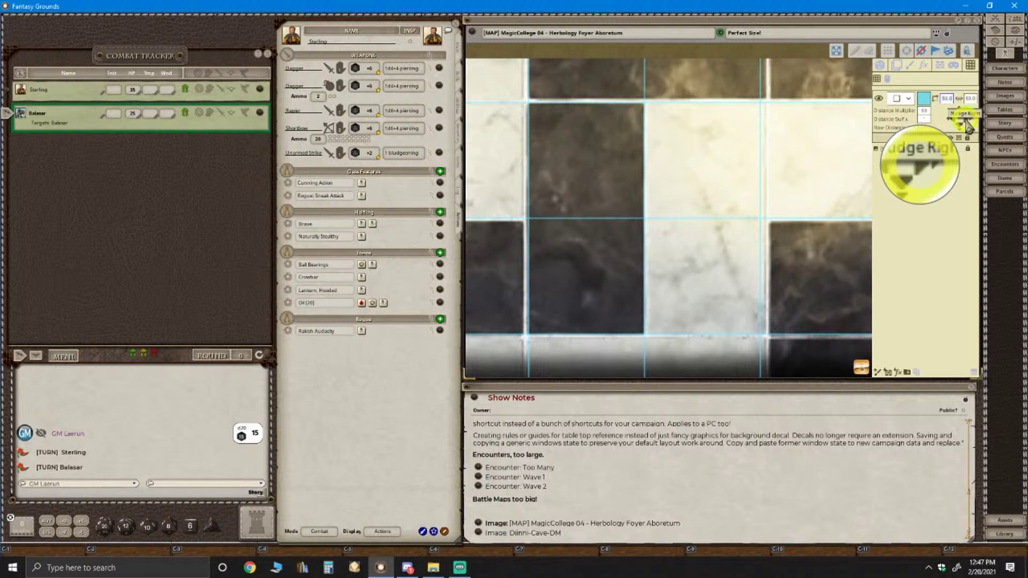
scroll(676, 270, "down", 5)
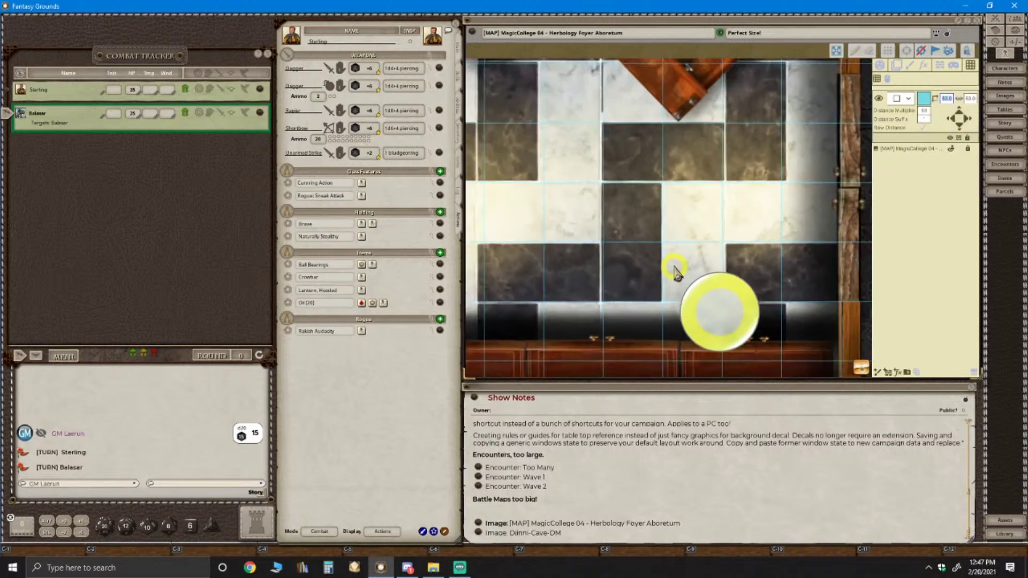
scroll(676, 270, "down", 4)
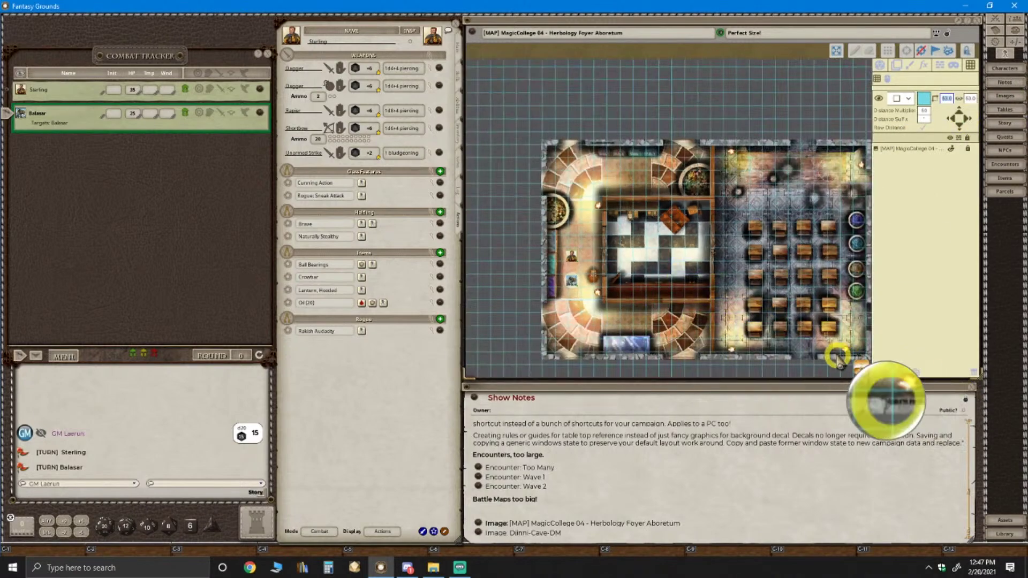
Try a much larger grid width and height on MagicCollege 04, compare it with the marble floor, and close the map
scroll(833, 358, "up", 4)
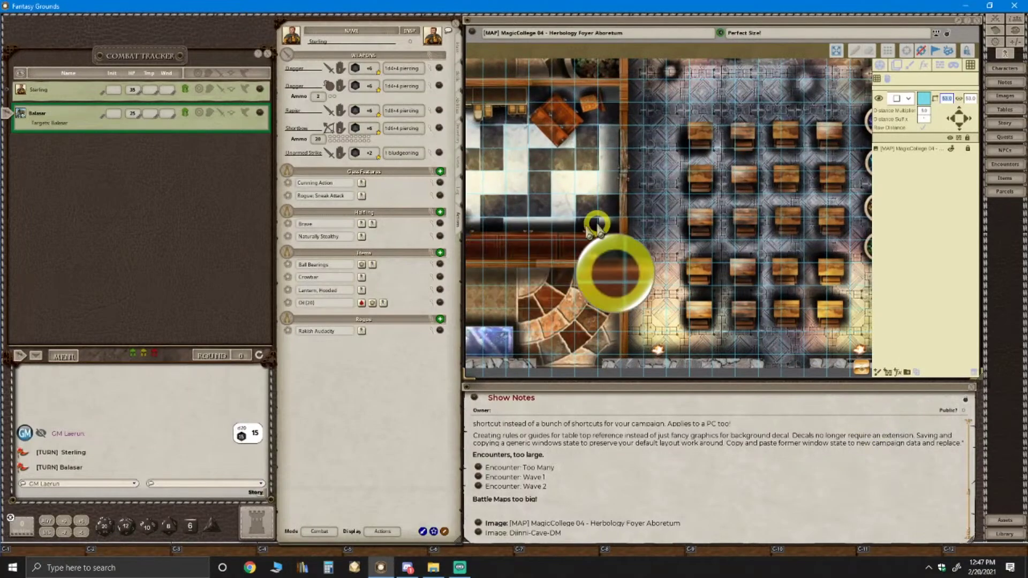
scroll(599, 227, "up", 2)
scroll(598, 227, "up", 2)
scroll(528, 177, "up", 4)
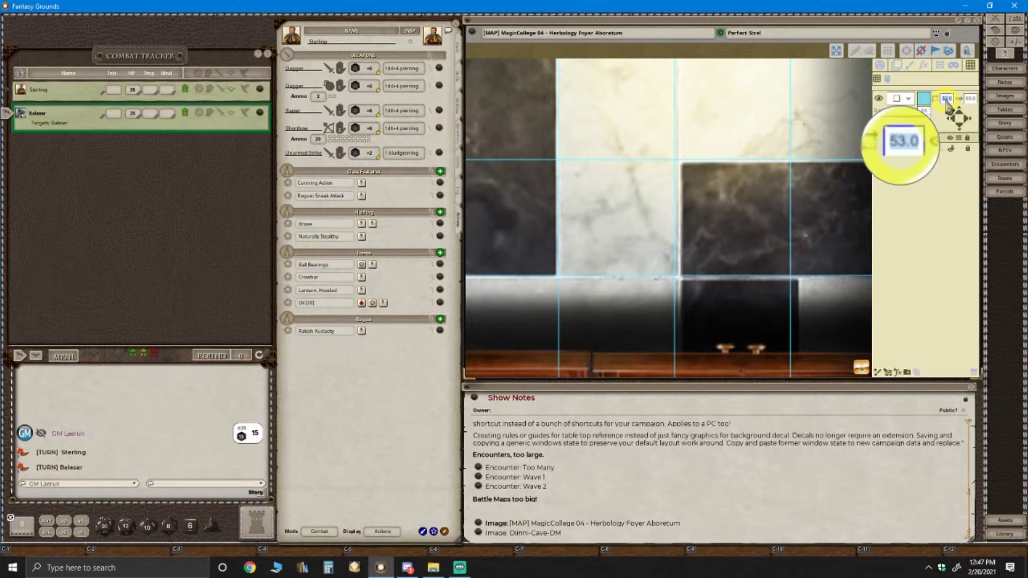
type("5563.")
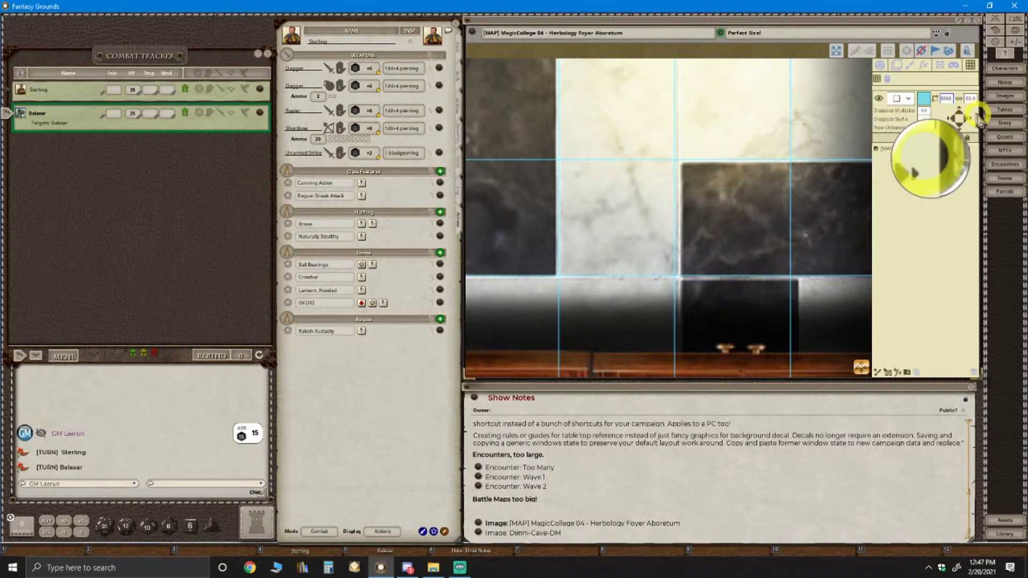
left_click(948, 99)
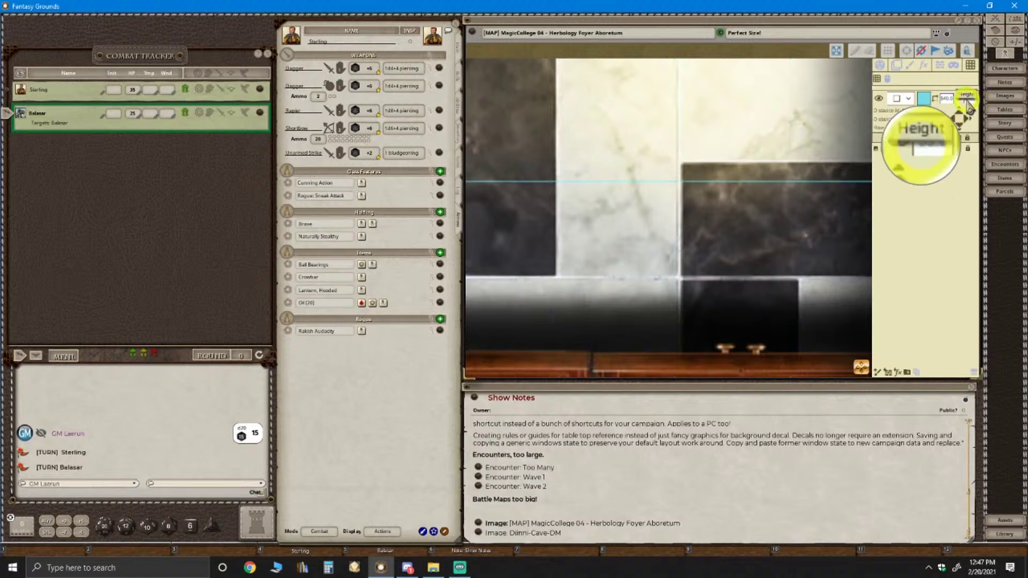
left_click(752, 240)
scroll(752, 239, "down", 5)
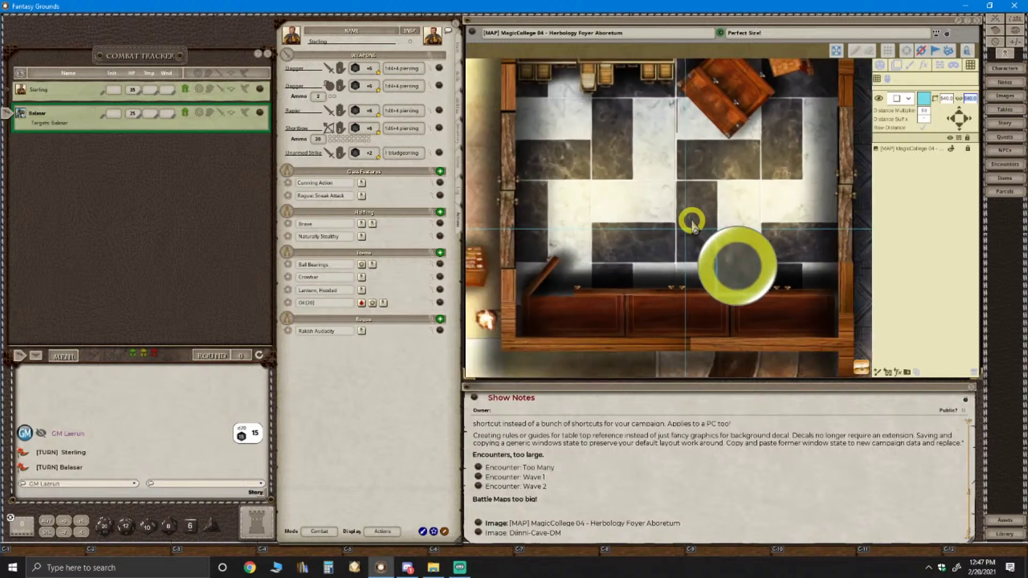
scroll(688, 214, "down", 3)
scroll(633, 219, "up", 2)
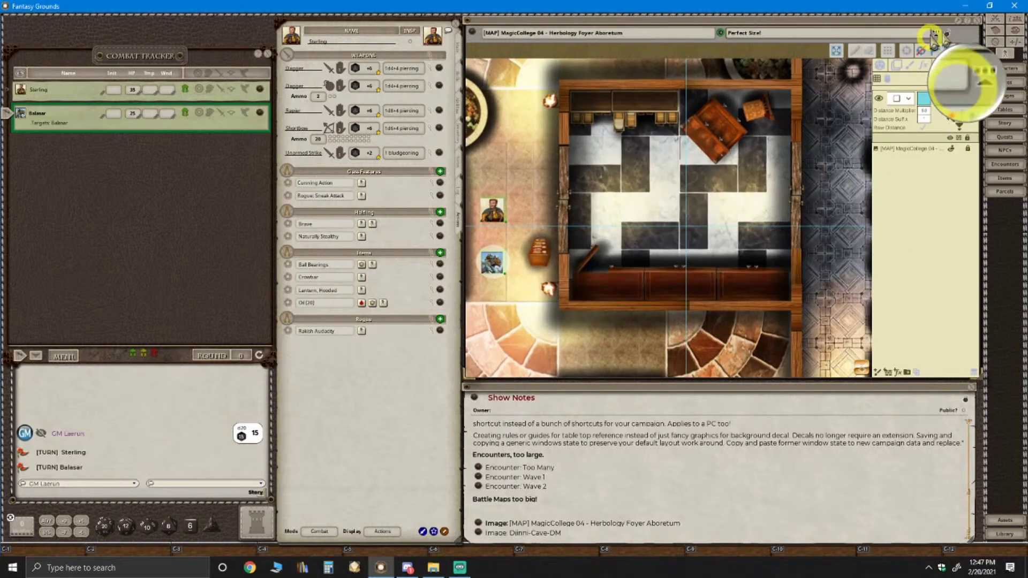
left_click(980, 19)
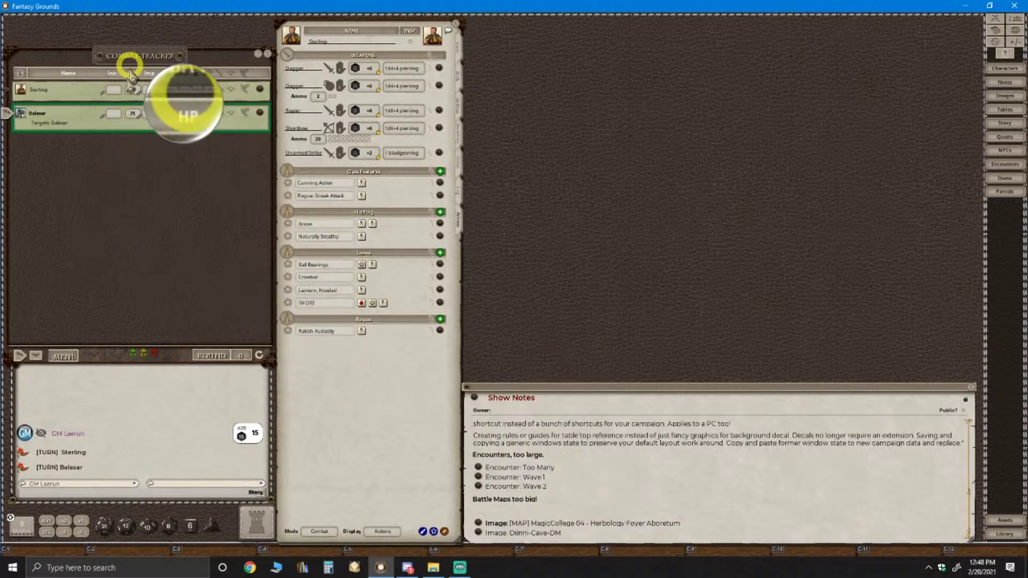
Open the Too Many encounter from the show notes and move its window over the empty area of the Combat Tracker
left_click(481, 468)
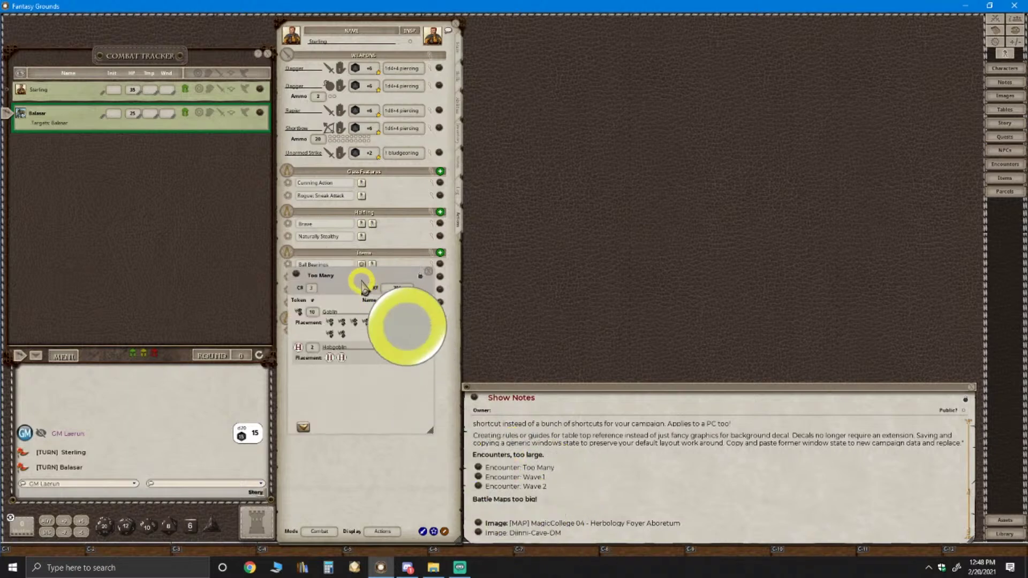
left_click_drag(363, 286, 533, 51)
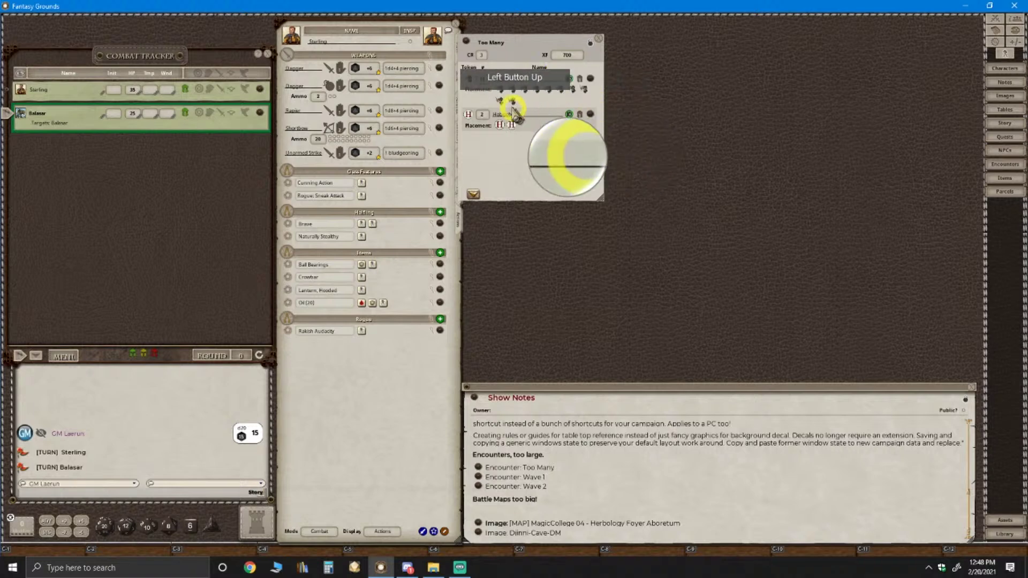
left_click_drag(510, 70, 156, 188)
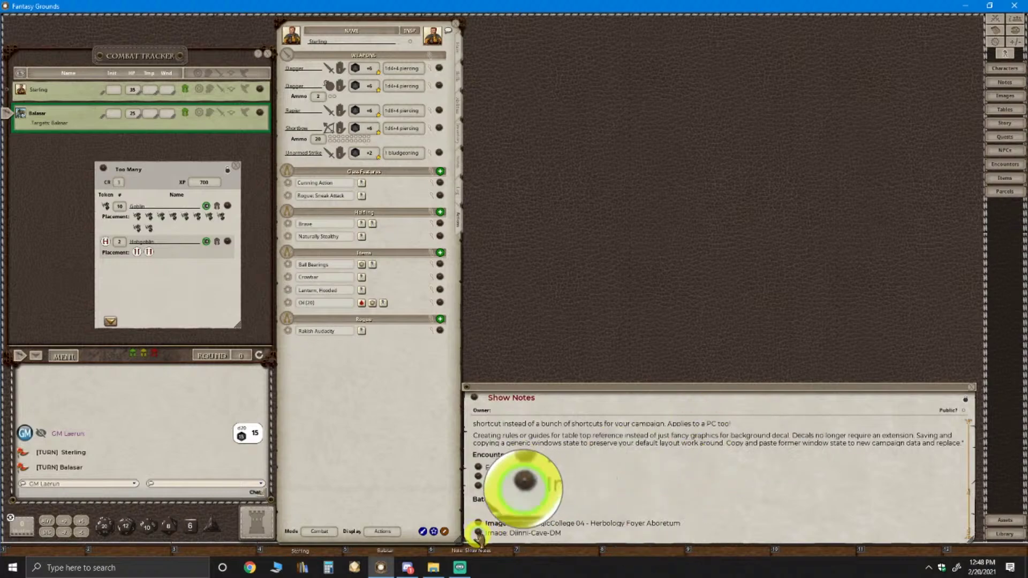
Open the Djinni-Cave-DM map and pin the Too Many encounter on the cave floor southwest of the A3 circle
left_click(478, 534)
scroll(614, 279, "up", 8)
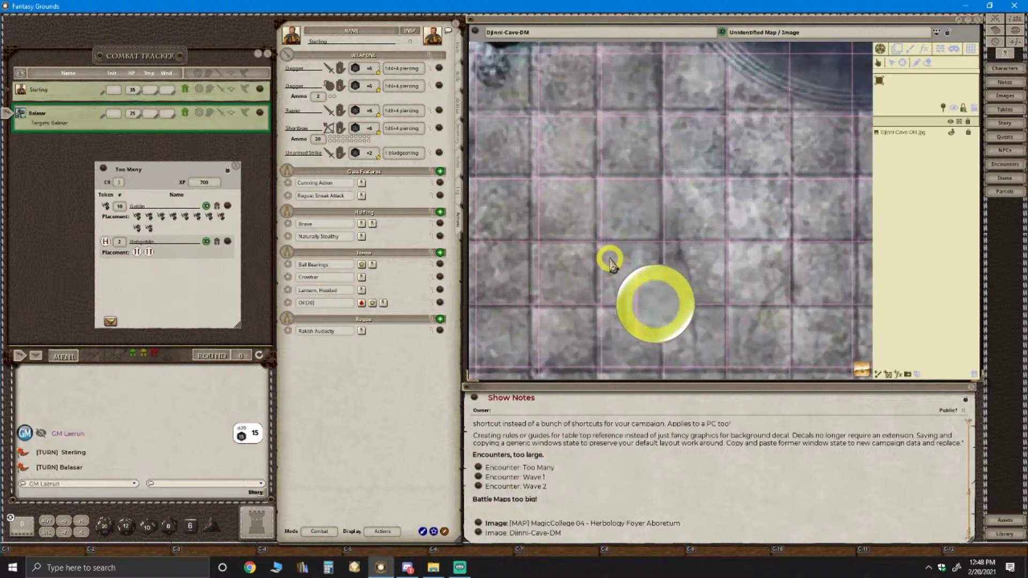
scroll(611, 260, "down", 4)
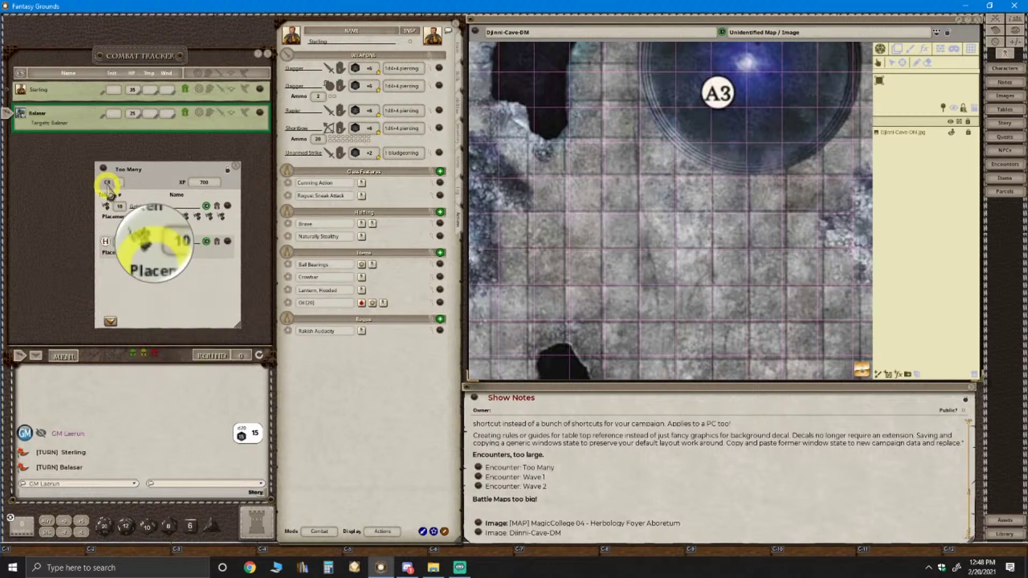
left_click_drag(105, 170, 659, 249)
scroll(658, 249, "down", 5)
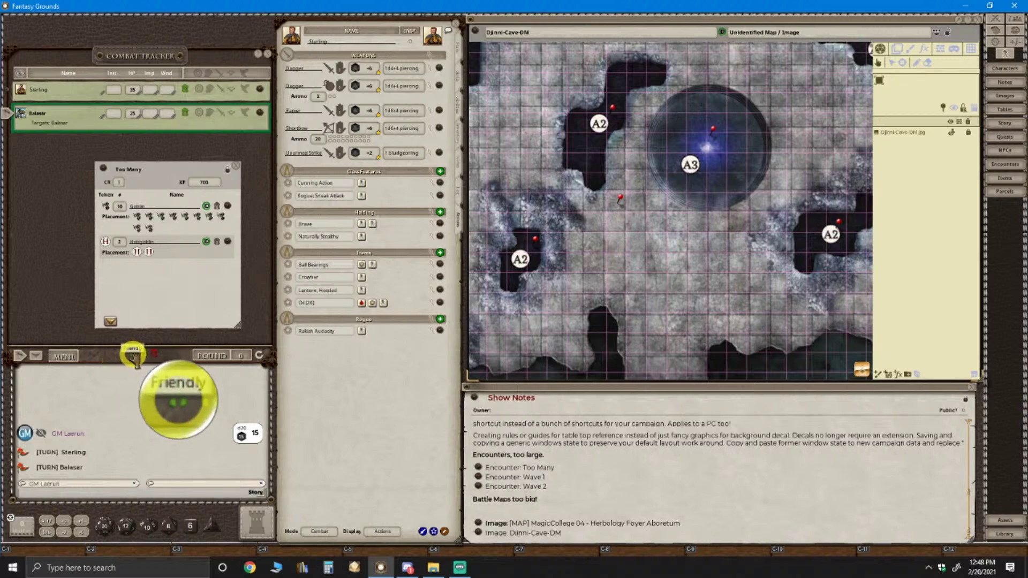
Place all friendly combatants' tokens on the cave map beside the encounter pin and adjust their positions within the squares
left_click_drag(135, 363, 596, 245)
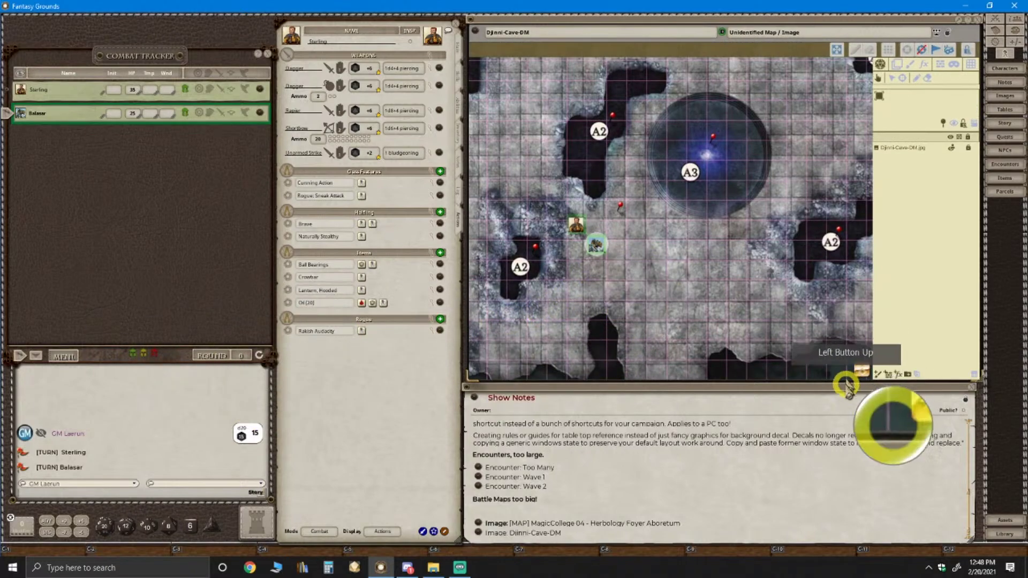
scroll(656, 259, "up", 5)
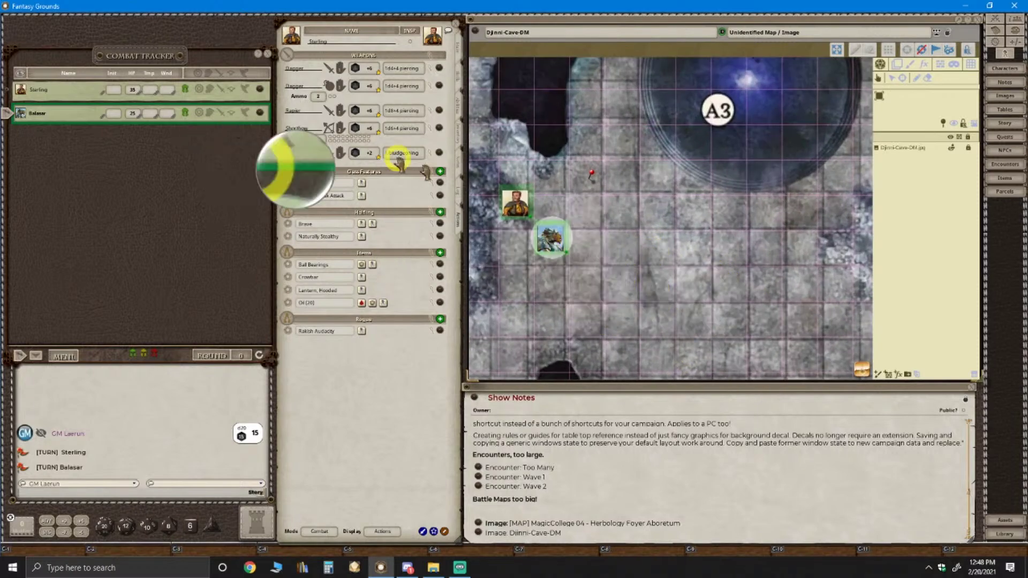
left_click_drag(554, 235, 553, 243)
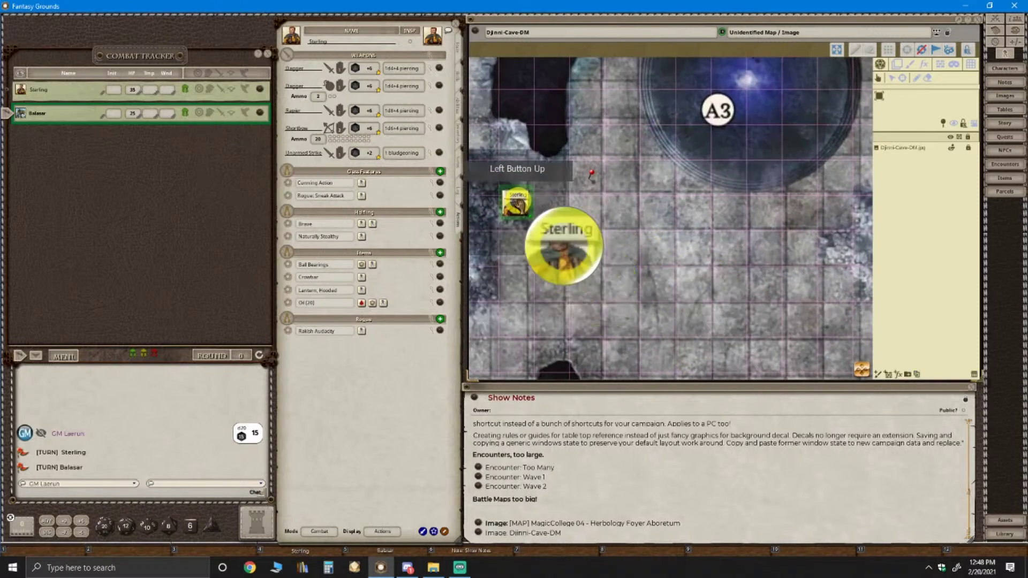
left_click_drag(516, 201, 516, 212)
scroll(637, 289, "down", 2)
scroll(637, 289, "down", 3)
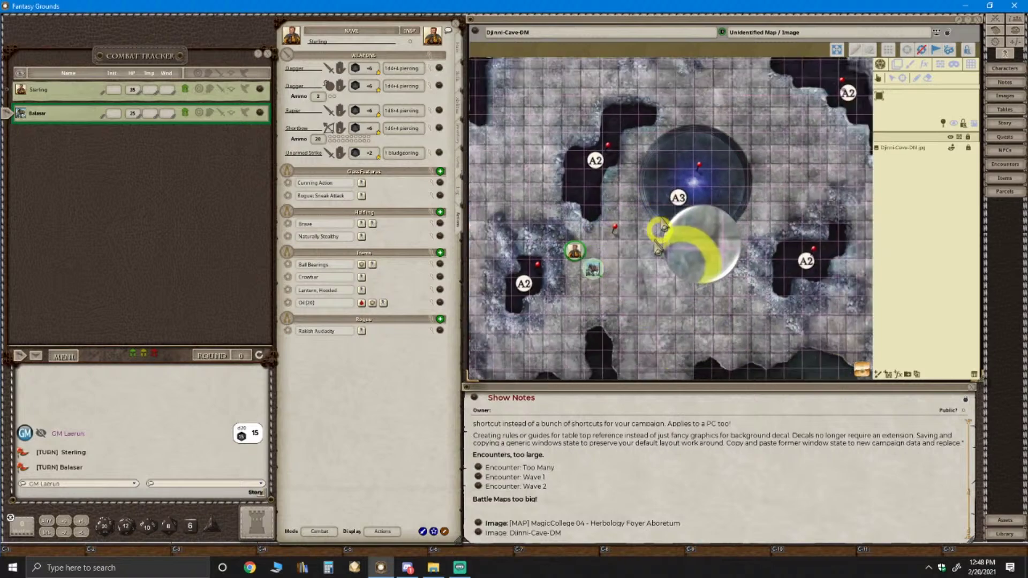
Open the Too Many encounter from its map pin, add its creatures to the Combat Tracker, and review the combatant list
scroll(619, 262, "up", 1)
scroll(620, 266, "up", 1)
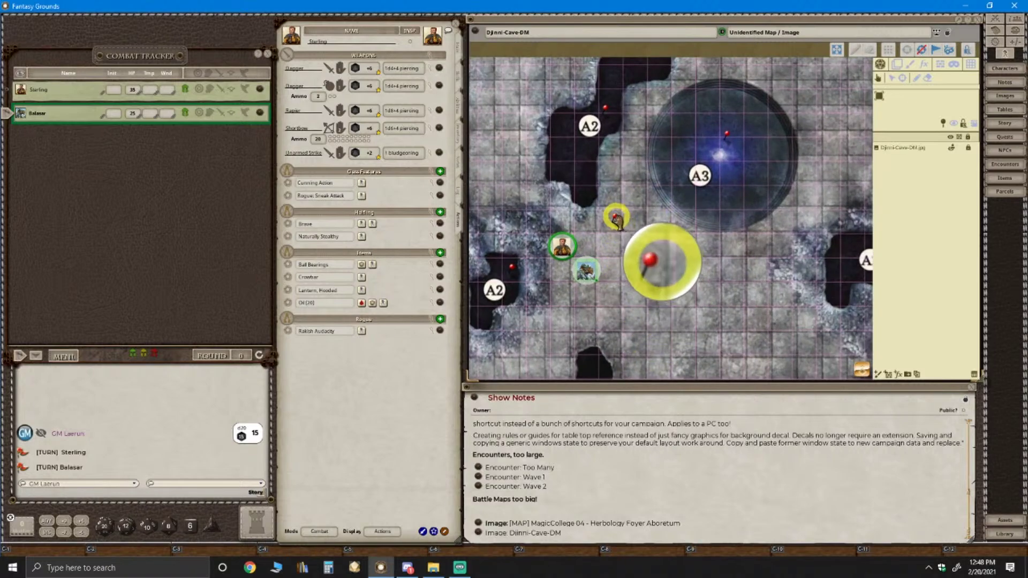
left_click(616, 217)
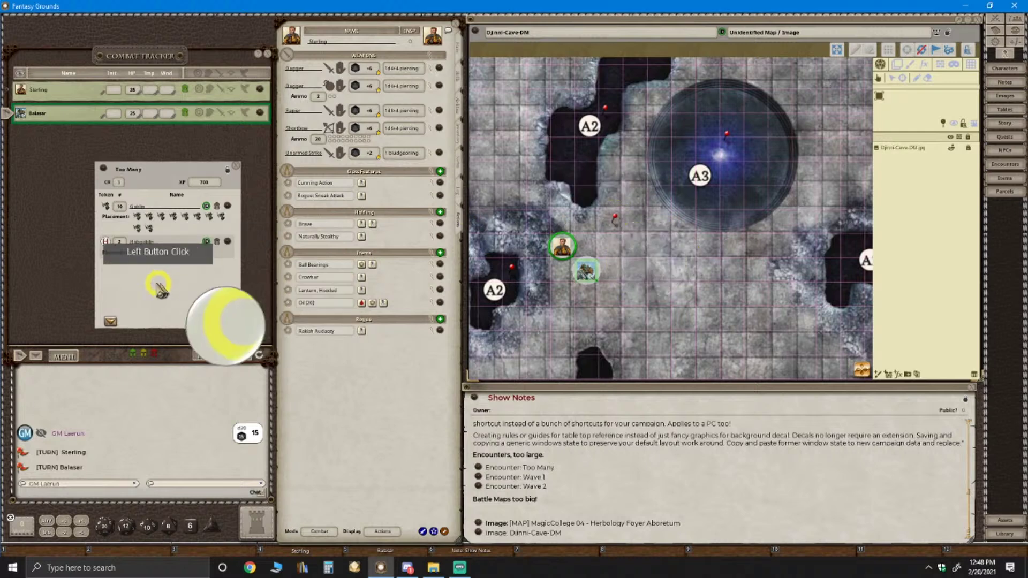
left_click(111, 324)
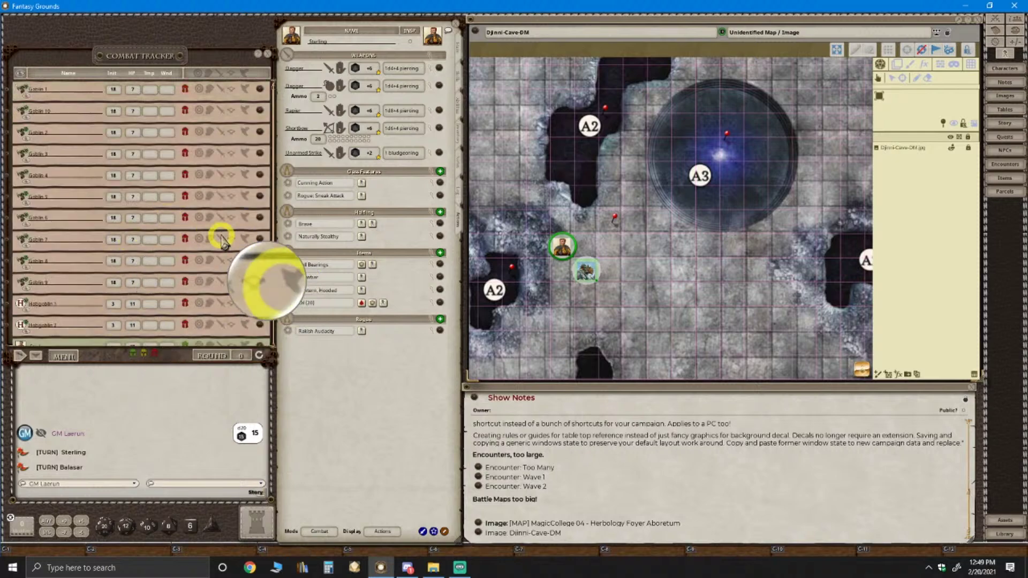
scroll(217, 240, "down", 2)
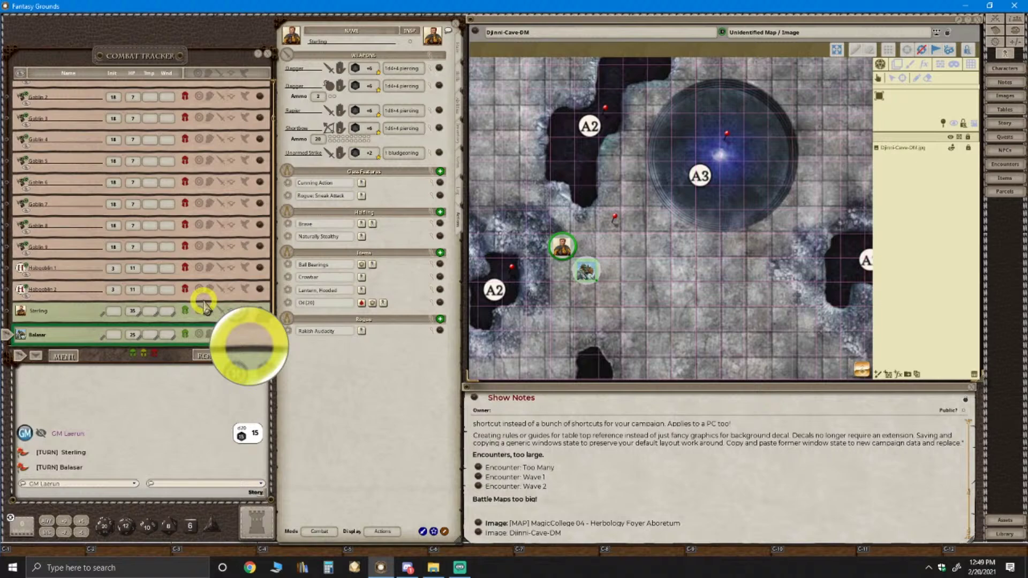
scroll(205, 306, "up", 2)
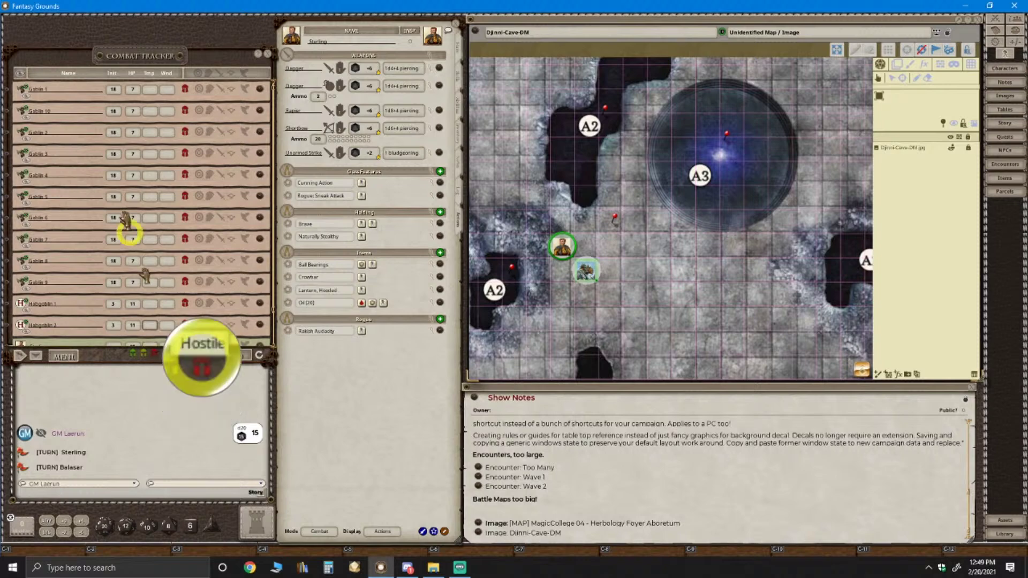
Place all hostile combatants on the cave map and move two of the far northwest tokens near the A3 circle
left_click_drag(155, 353, 779, 298)
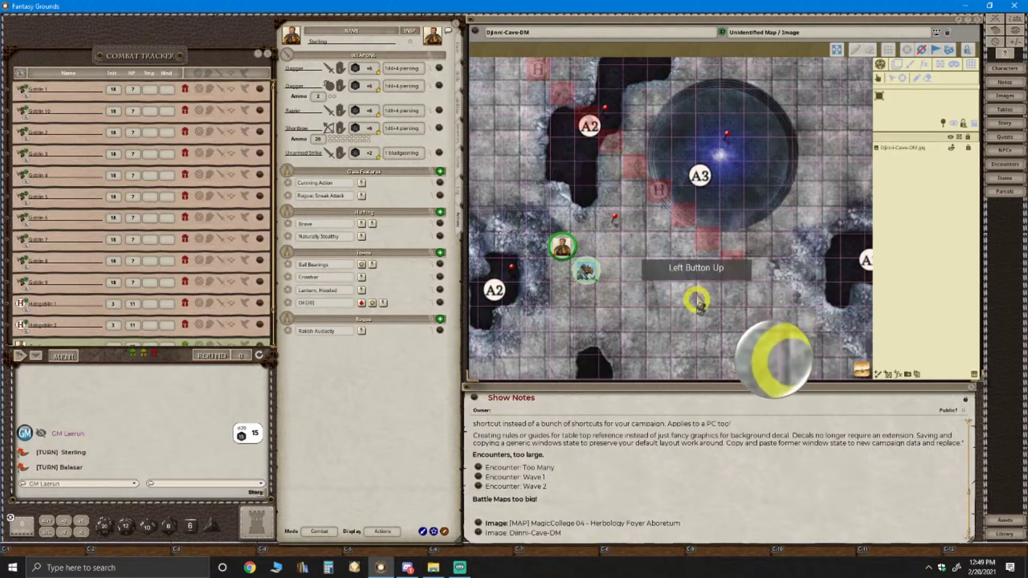
scroll(778, 299, "down", 10)
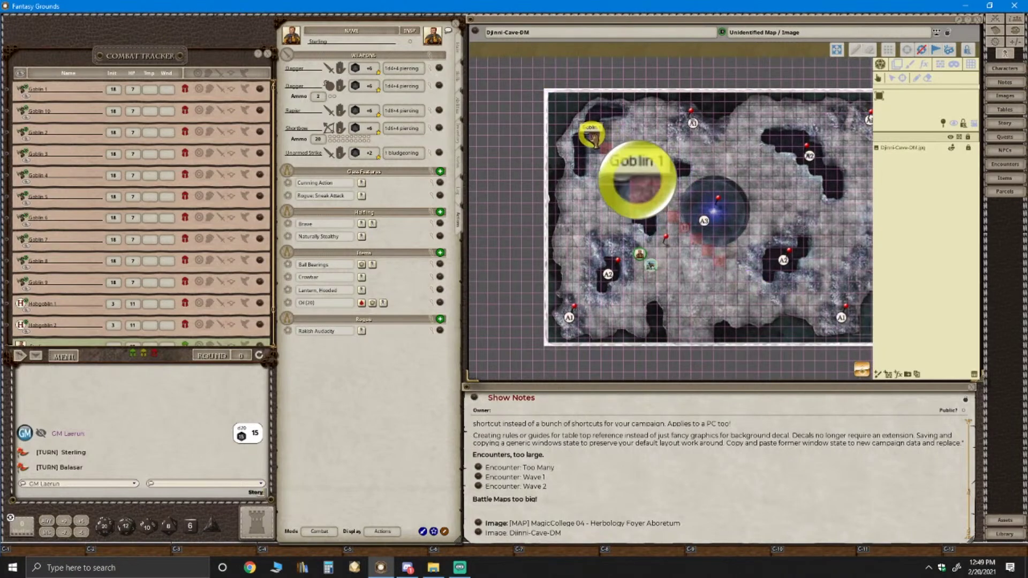
left_click_drag(592, 138, 741, 237)
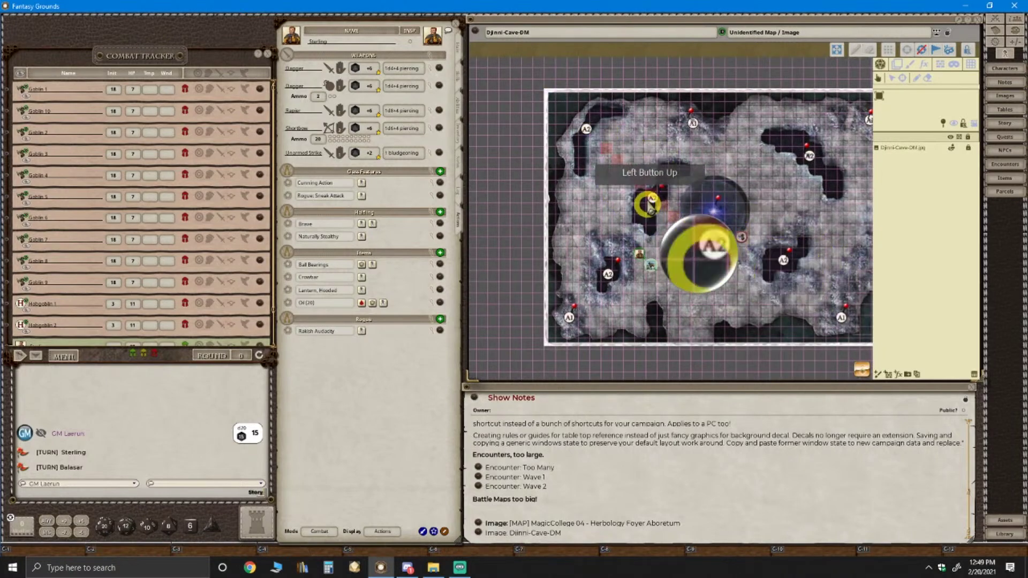
left_click_drag(602, 146, 708, 264)
Move more goblin and hobgoblin tokens closer to the friendly tokens and review the remaining Combat Tracker entries
scroll(668, 301, "up", 5)
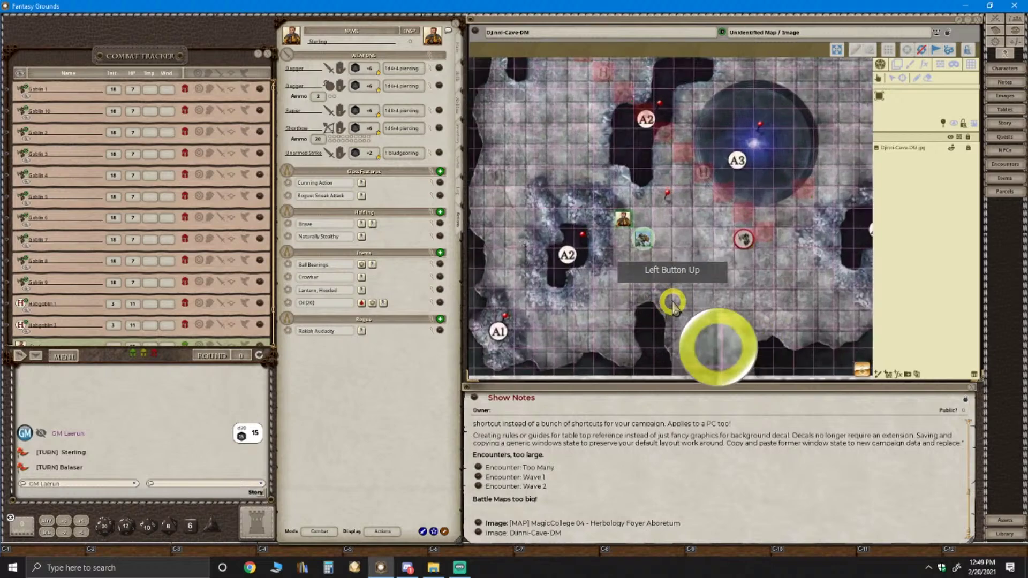
scroll(671, 289, "down", 3)
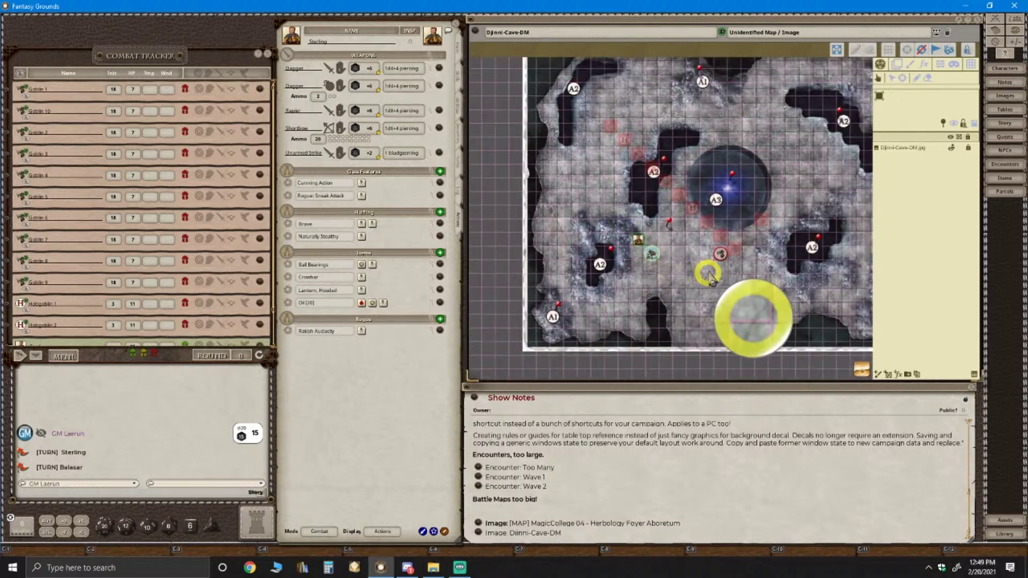
left_click_drag(625, 144, 202, 355)
scroll(161, 211, "down", 1)
scroll(161, 212, "down", 1)
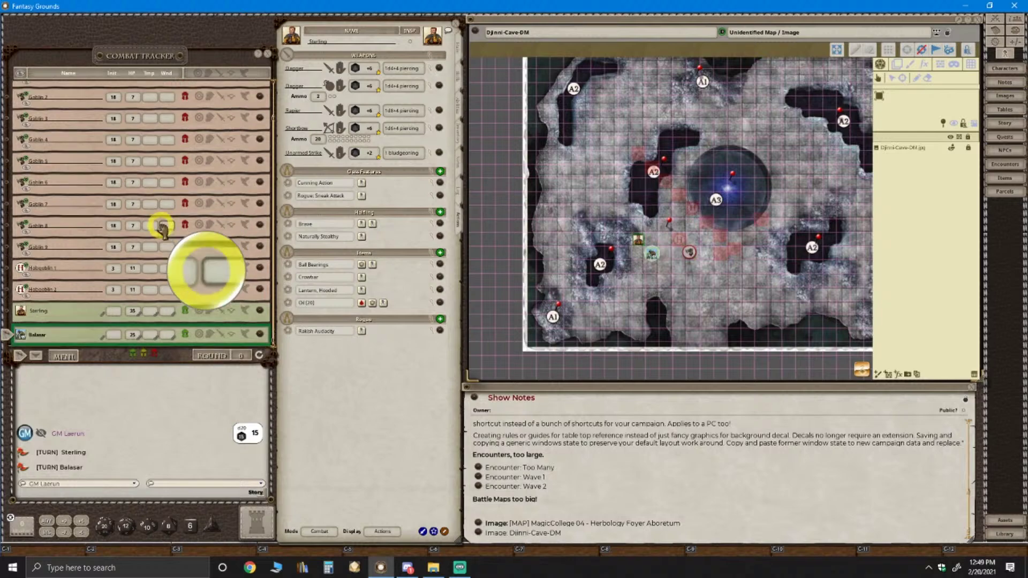
Adjust the temporary hit points of several goblins and the first hobgoblin in the Combat Tracker
scroll(150, 247, "down", 1)
scroll(143, 225, "up", 6)
scroll(142, 184, "down", 3)
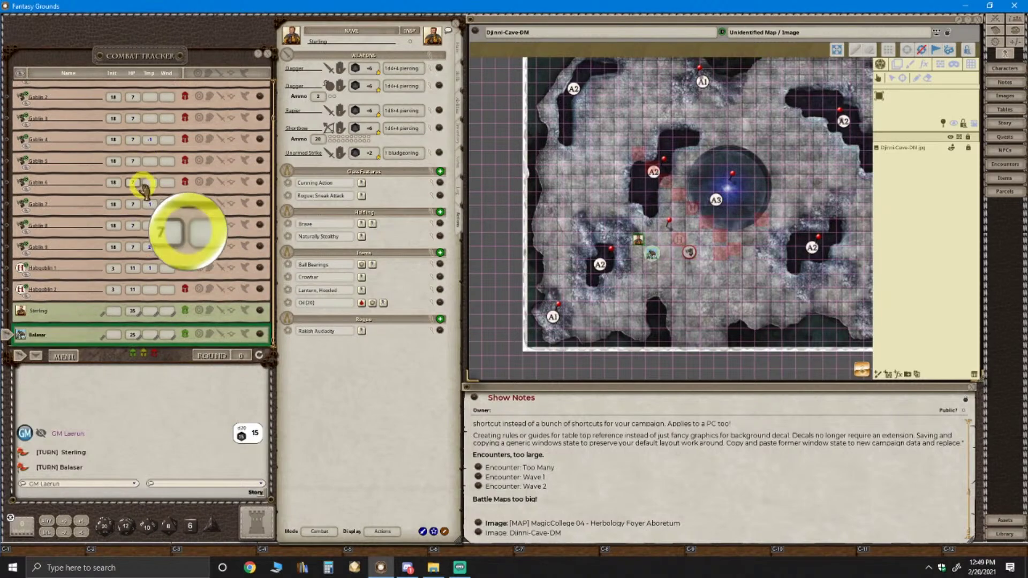
scroll(143, 179, "up", 3)
scroll(144, 180, "down", 3)
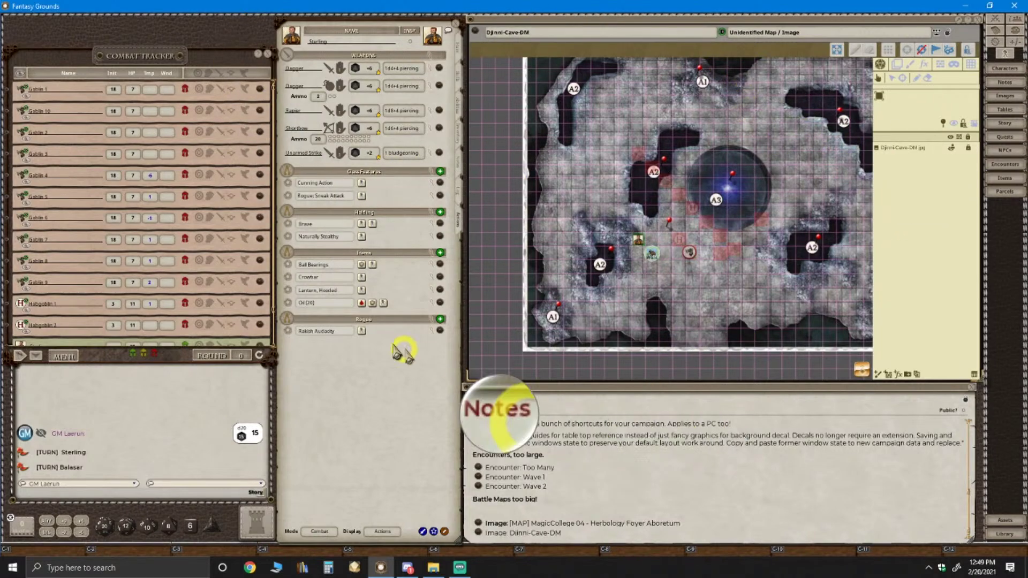
Delete all hostile creatures from the Combat Tracker and remove the Too Many encounter pin from the cave map
left_click(60, 363)
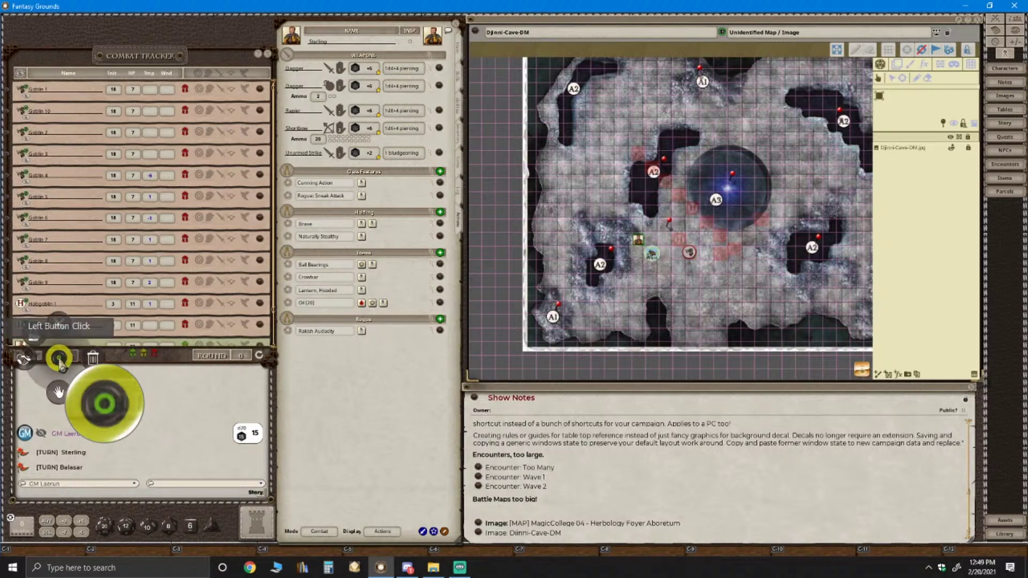
left_click(94, 359)
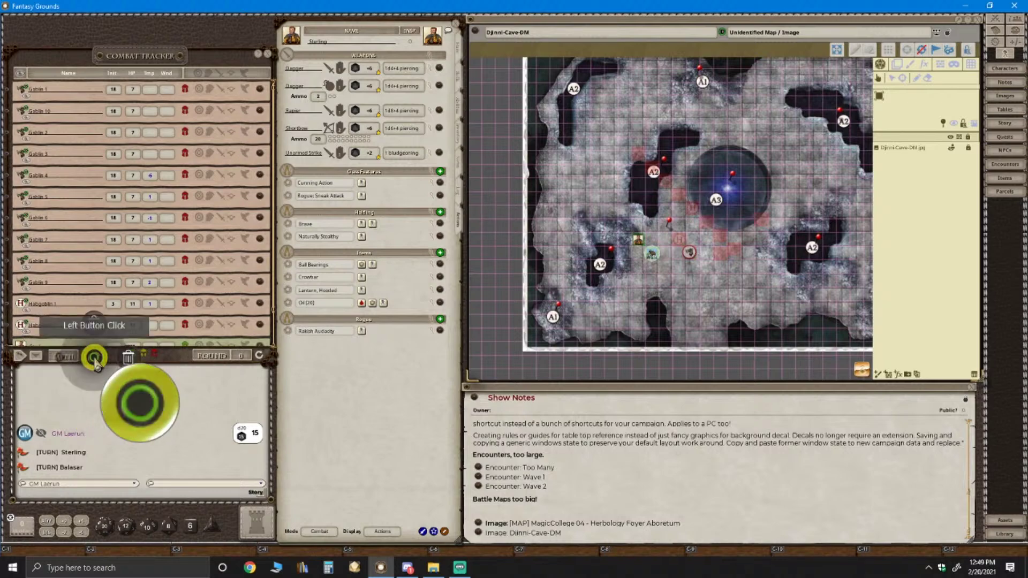
left_click(130, 359)
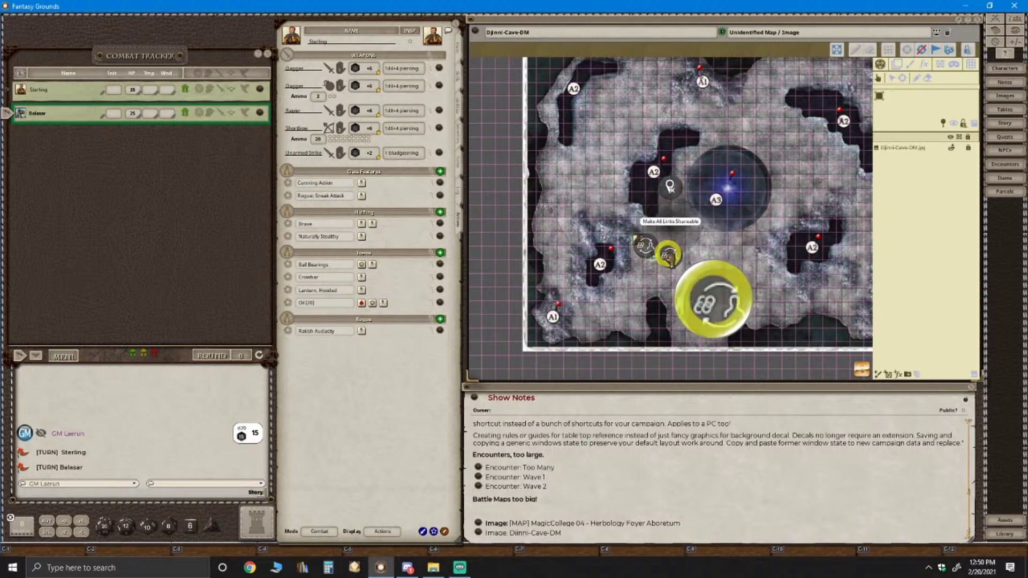
left_click(671, 189)
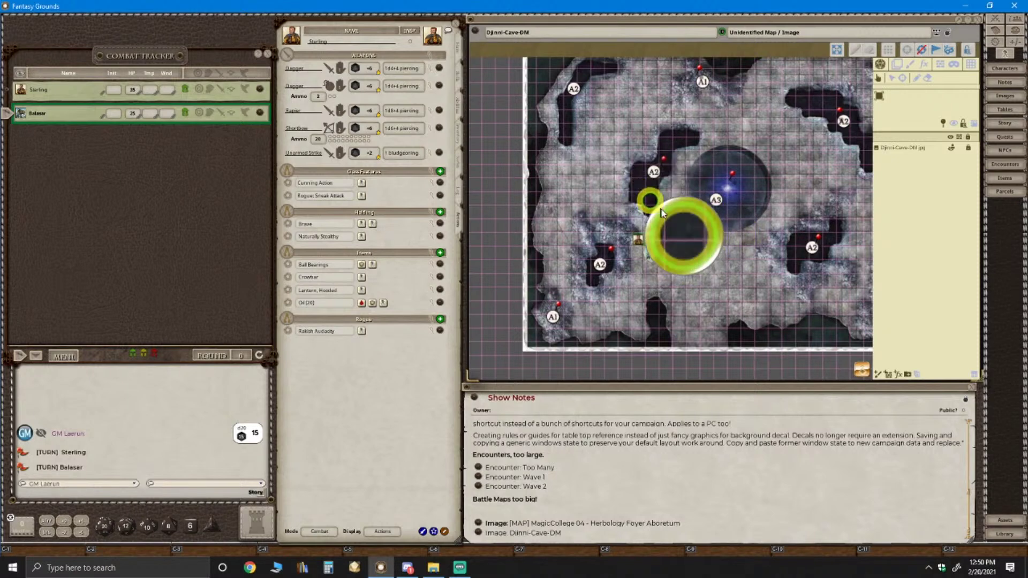
left_click(663, 213)
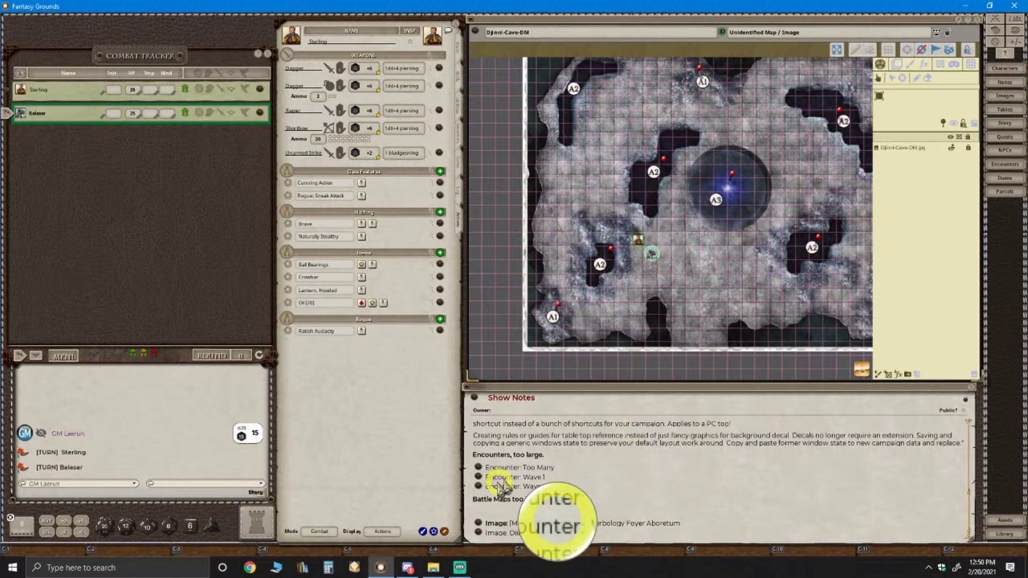
Open the Wave 1 encounter from the notes and preplace its six goblin tokens on the cave map south and west of the A3 circle
left_click(478, 477)
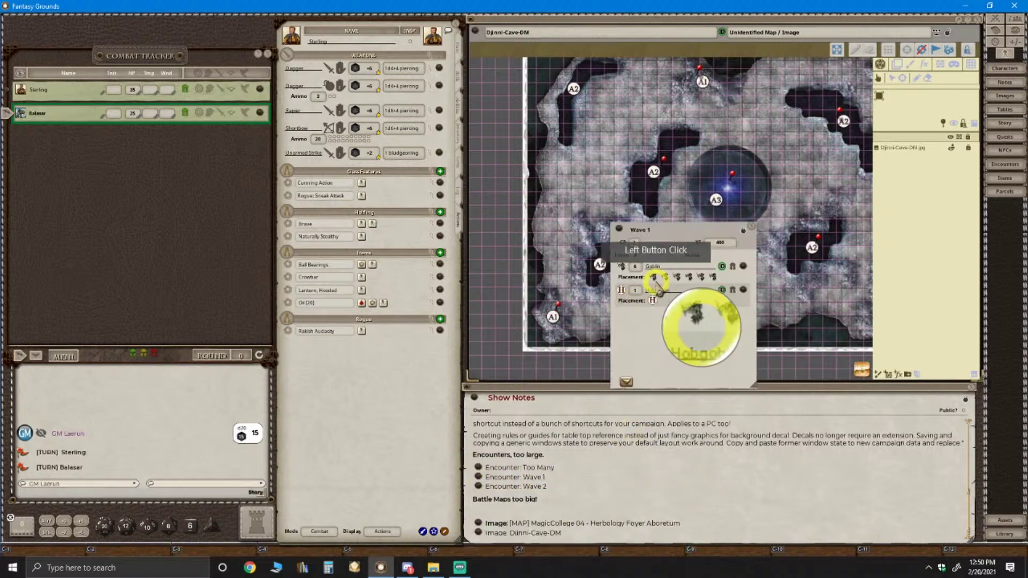
left_click_drag(658, 238, 348, 183)
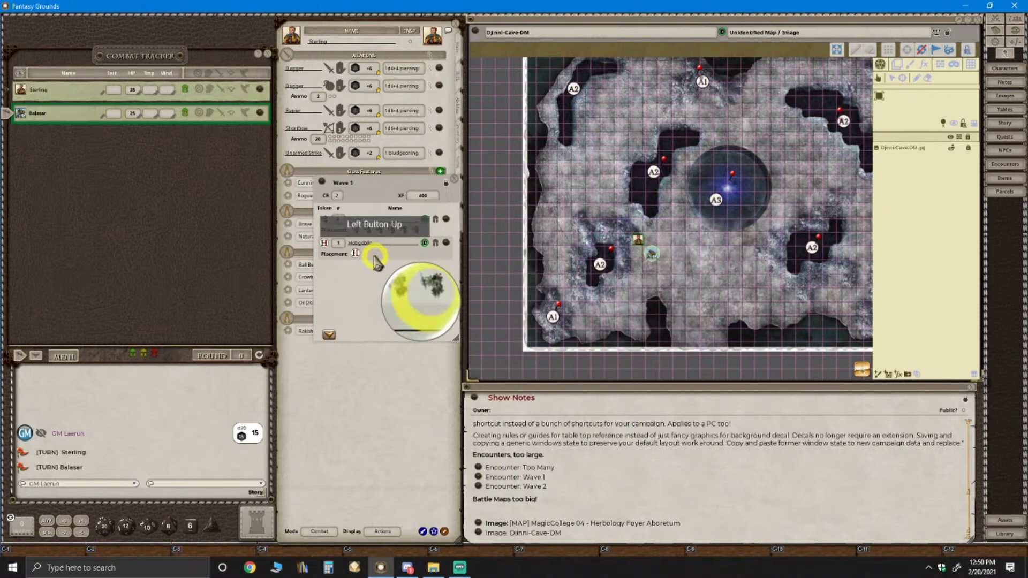
scroll(712, 268, "up", 3)
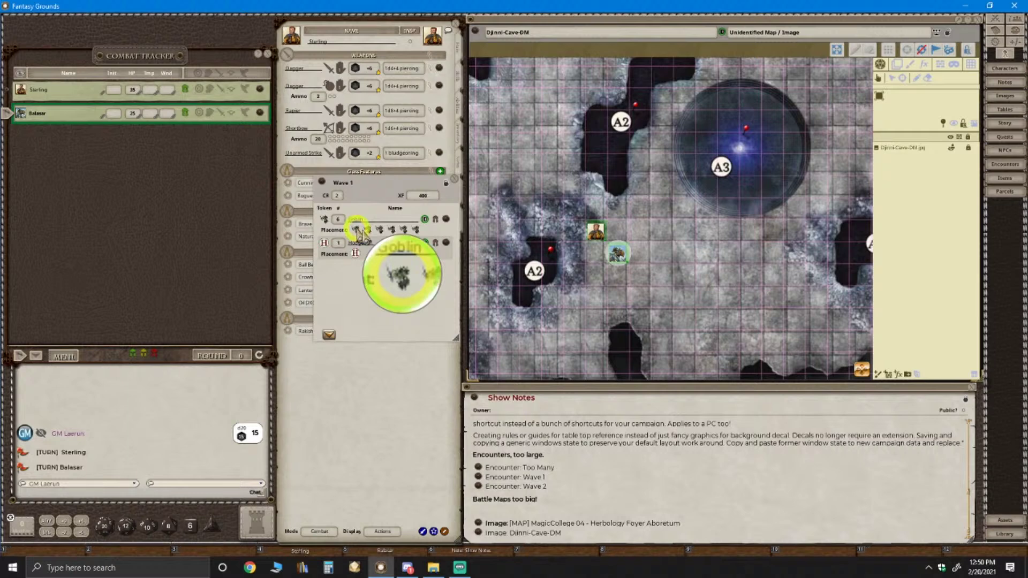
left_click_drag(359, 234, 731, 298)
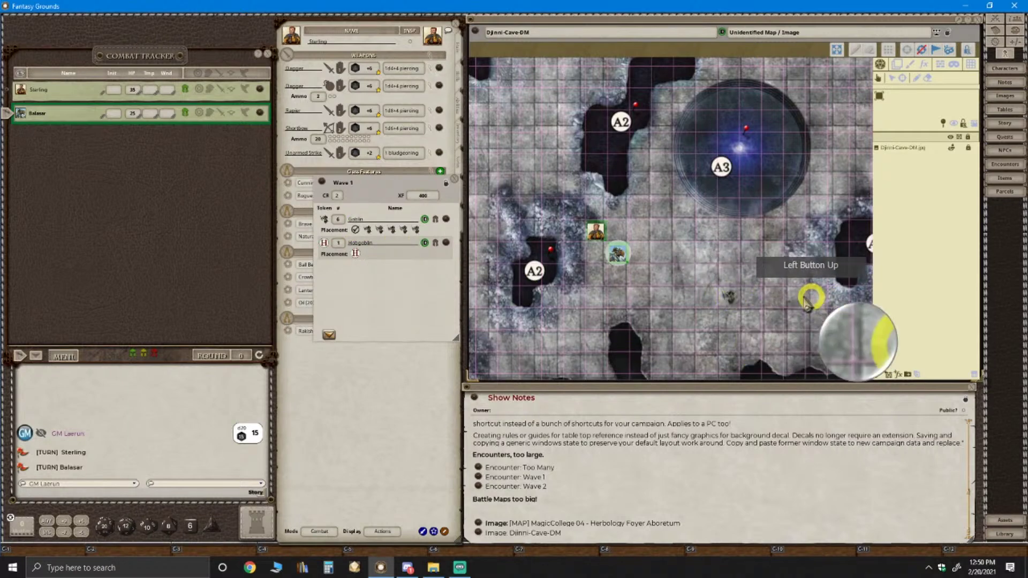
key("ctrl")
left_click_drag(368, 231, 664, 208)
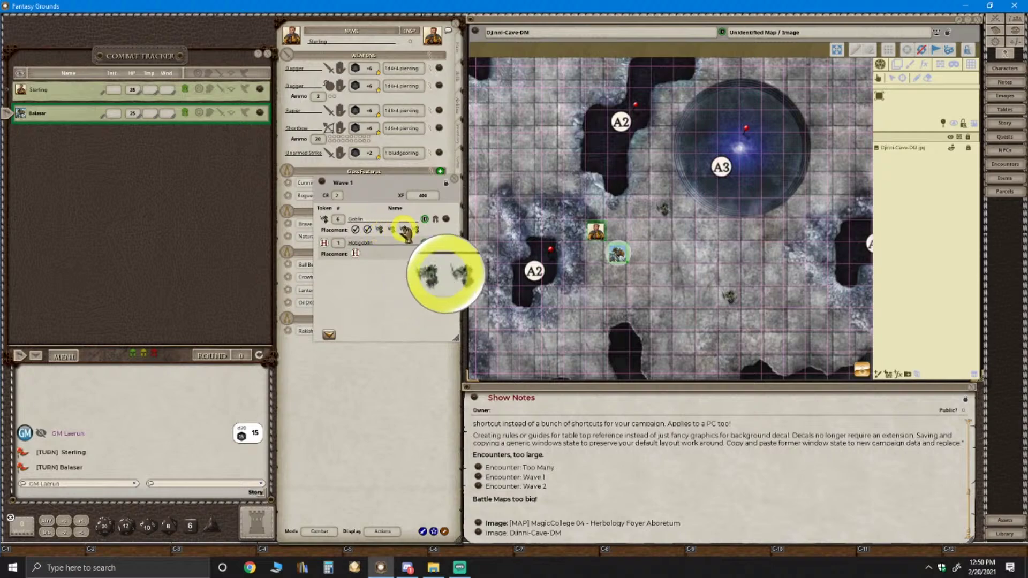
left_click_drag(381, 232, 798, 210)
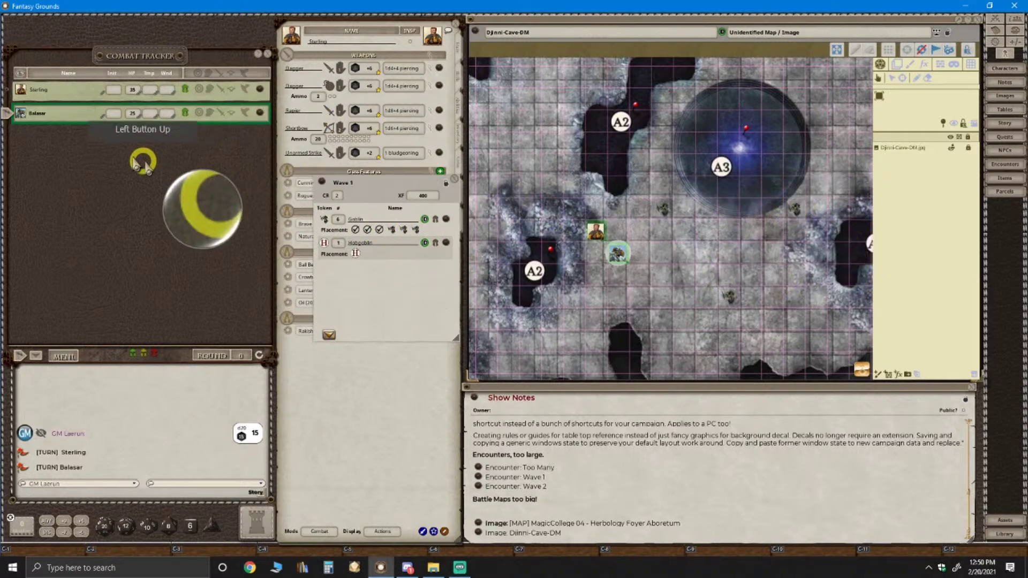
left_click_drag(392, 234, 709, 253)
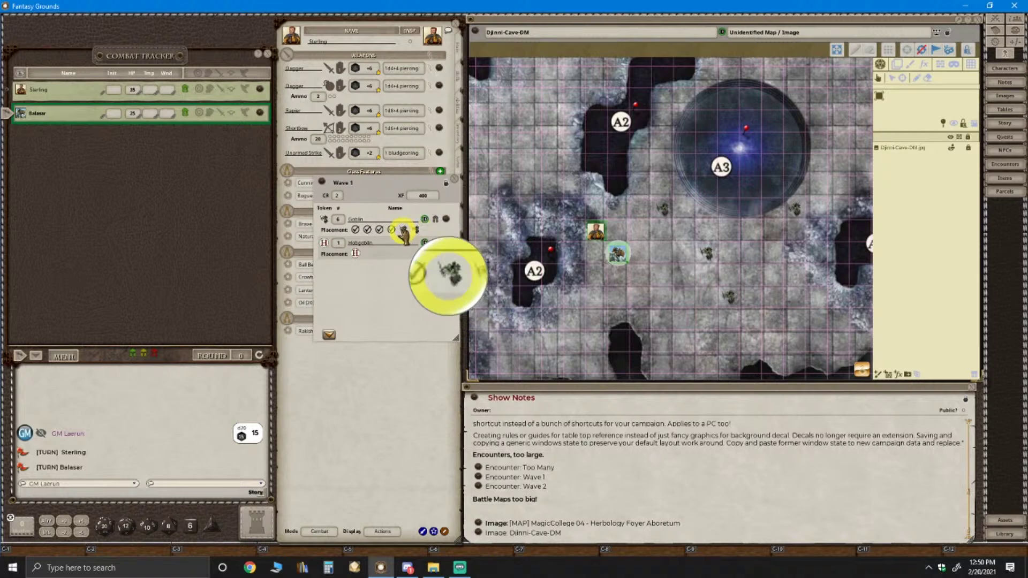
left_click_drag(405, 231, 664, 165)
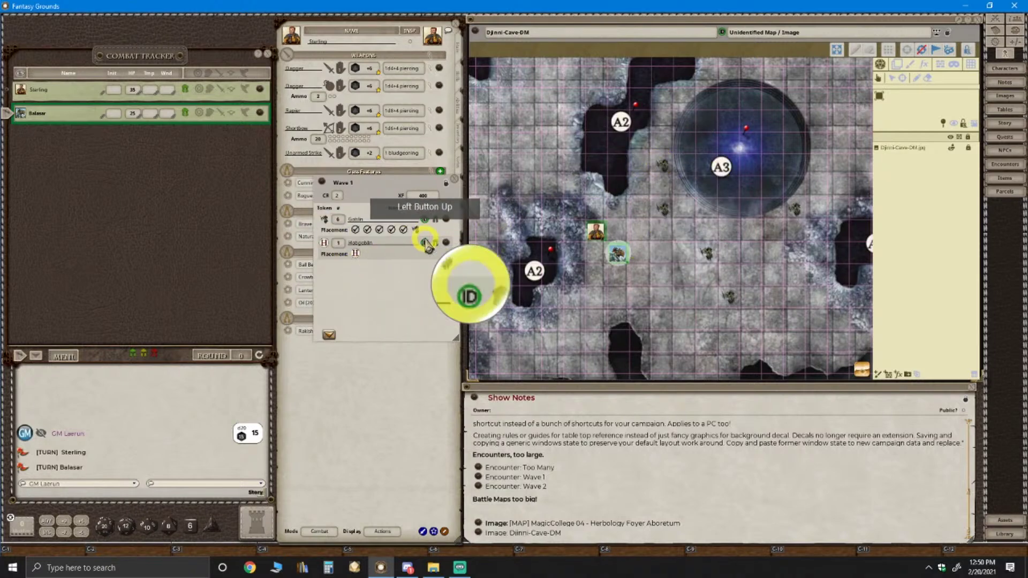
left_click_drag(423, 236, 774, 231)
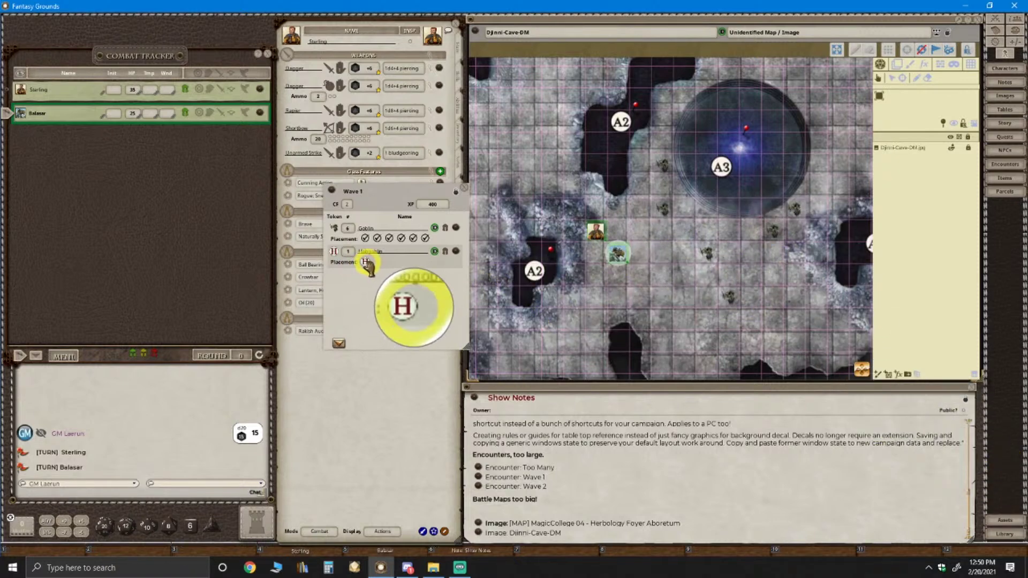
Preplace the Wave 1 hobgoblin south of the A3 circle, pin the encounter beside the friendly tokens, and close its window
left_click_drag(367, 264, 773, 274)
scroll(760, 300, "down", 2)
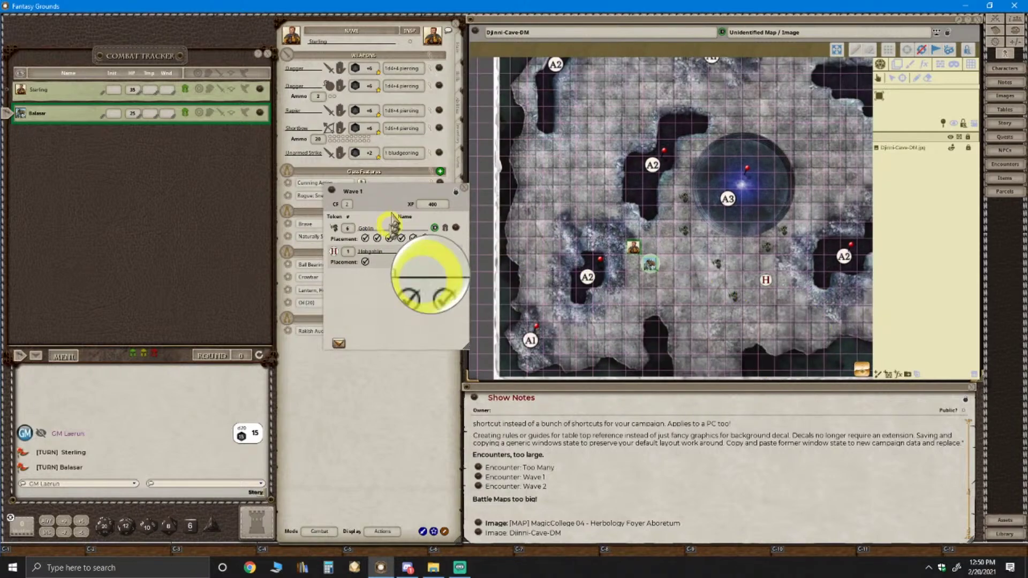
left_click_drag(366, 239, 690, 255)
scroll(776, 316, "down", 1)
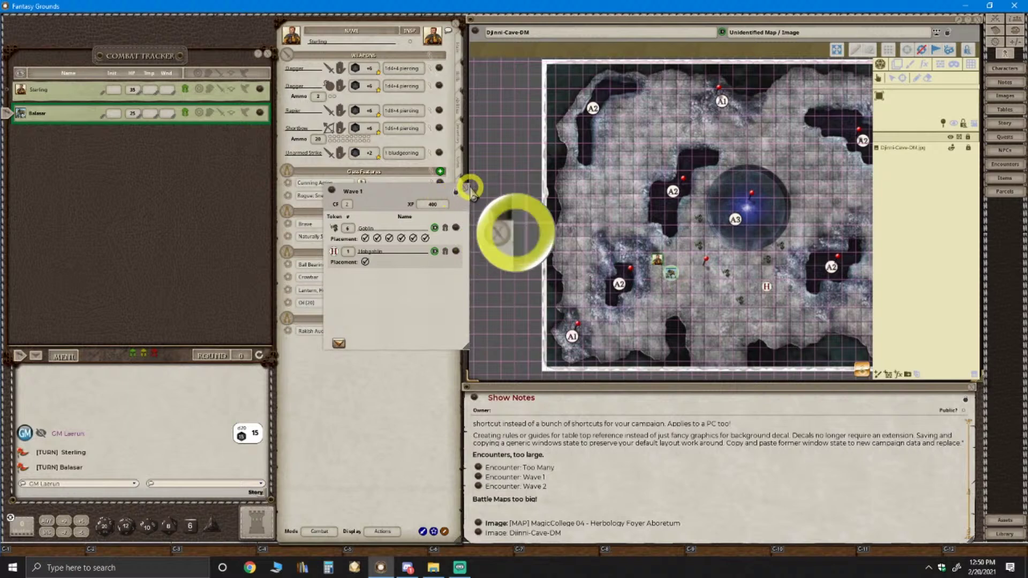
left_click(471, 187)
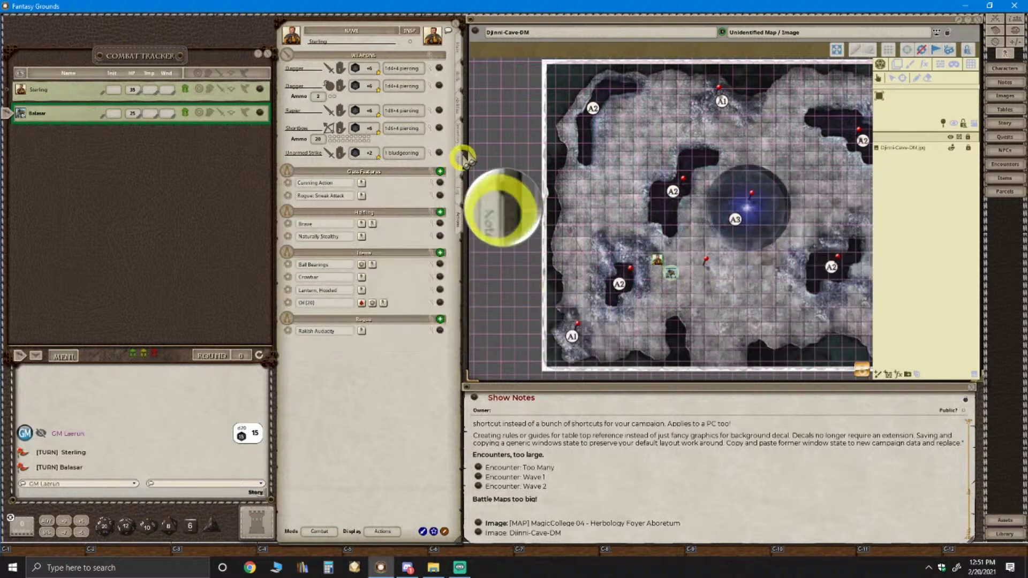
Open the Wave 2 encounter from the notes and preplace its four goblin tokens east of the A3 circle
left_click(479, 486)
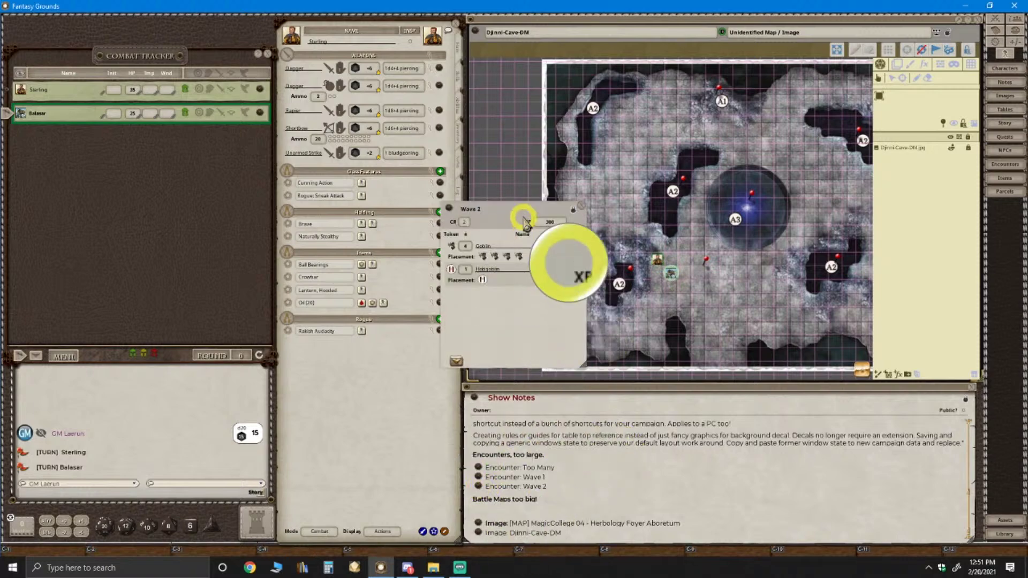
scroll(851, 168, "up", 2)
scroll(828, 163, "down", 2)
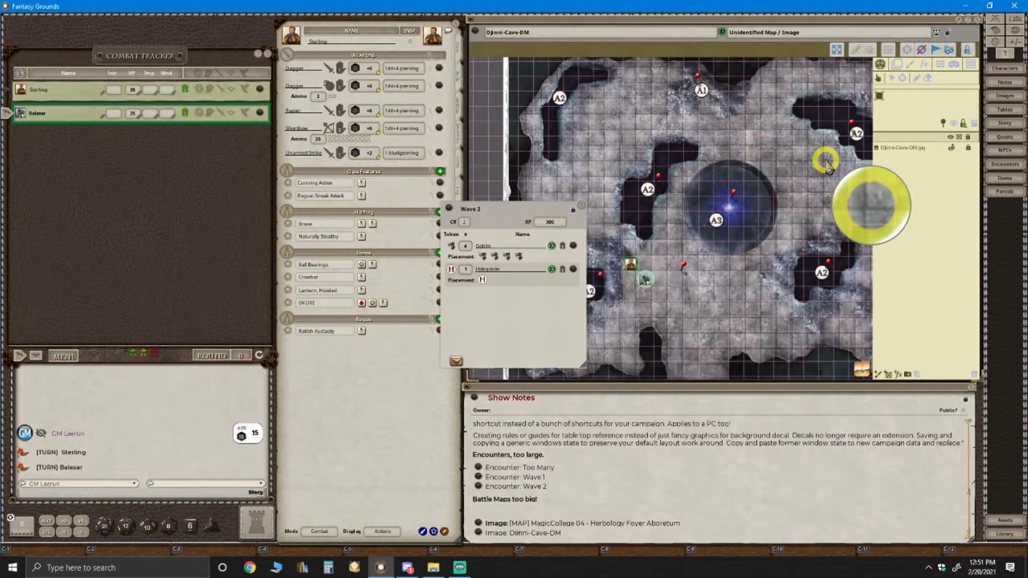
scroll(836, 324, "up", 2)
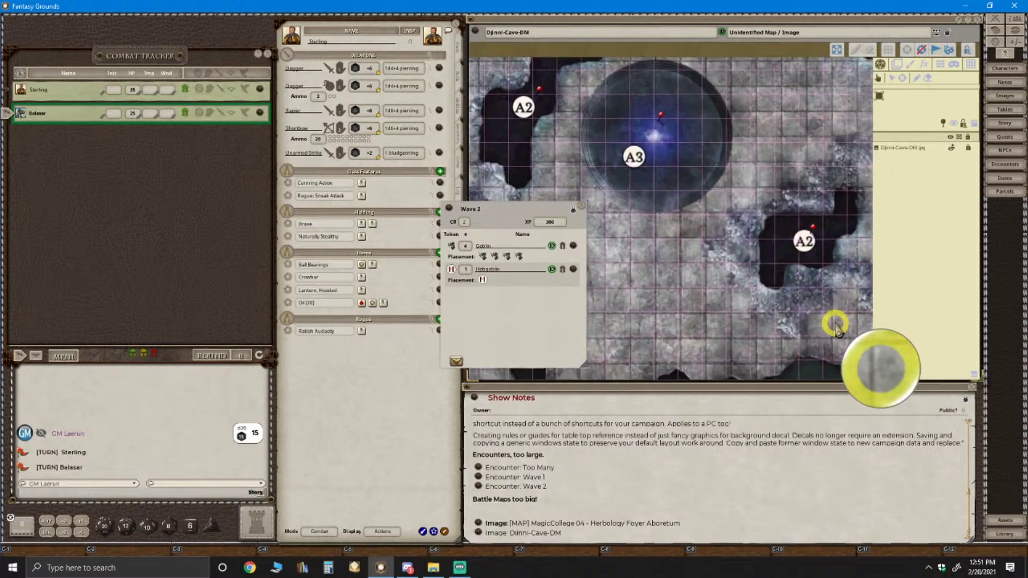
scroll(836, 326, "down", 2)
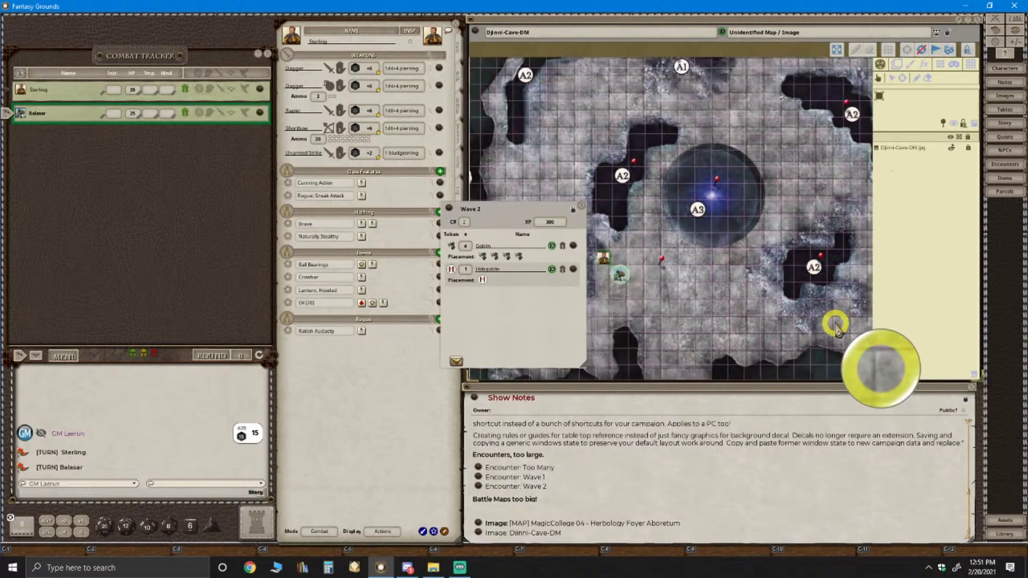
scroll(837, 326, "up", 3)
scroll(837, 326, "down", 1)
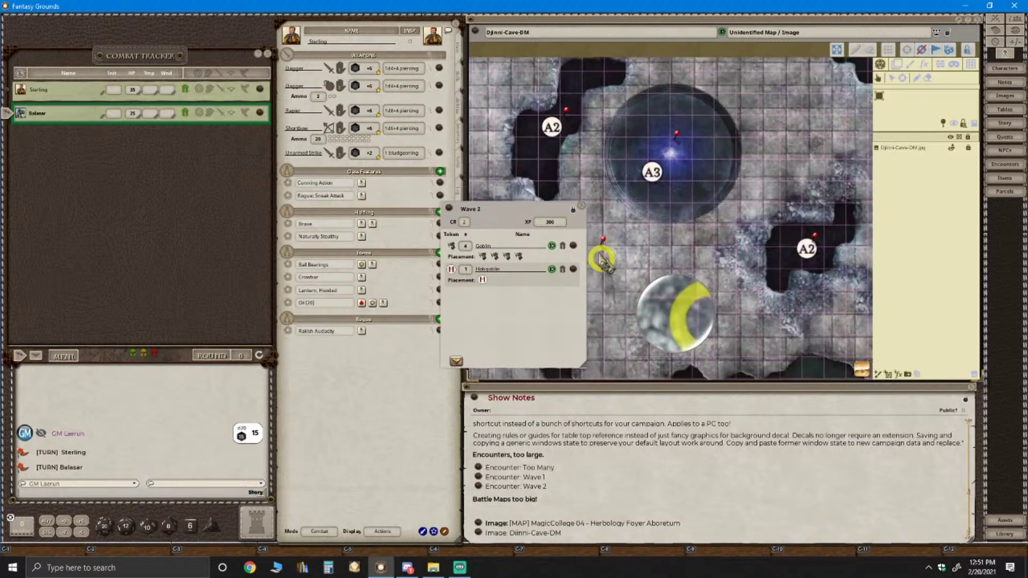
left_click_drag(603, 259, 487, 260)
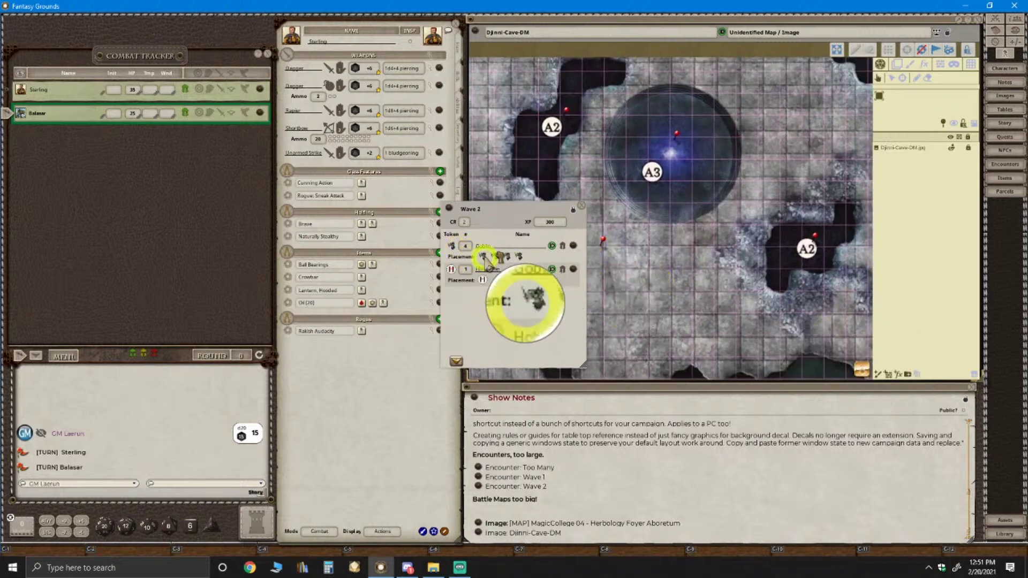
left_click_drag(841, 177, 493, 256)
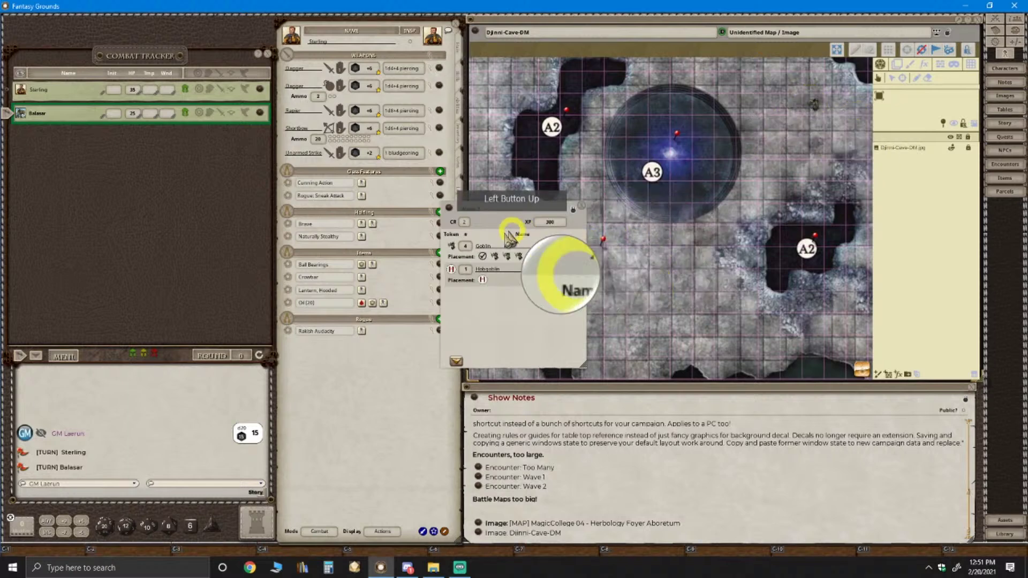
left_click_drag(605, 230, 814, 149)
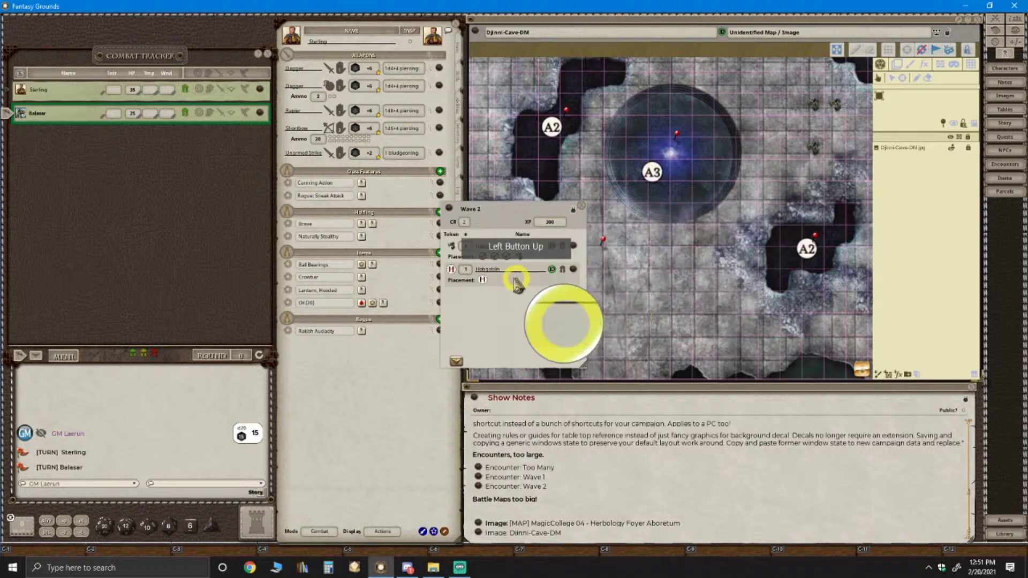
left_click_drag(520, 258, 771, 169)
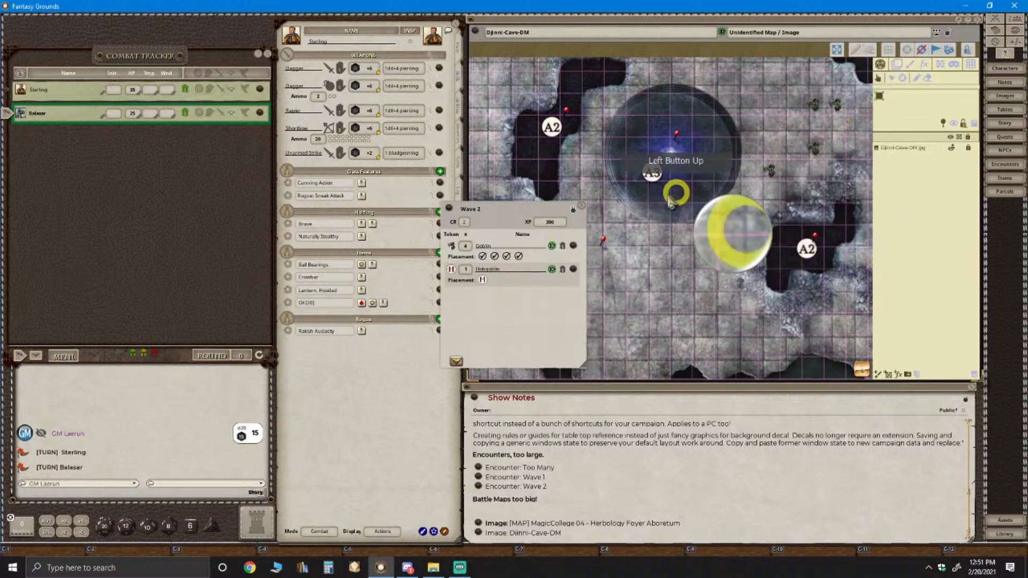
Preplace the Wave 2 hobgoblin northeast of the A3 circle, pin the encounter among its tokens, and close its window
left_click_drag(482, 279, 770, 103)
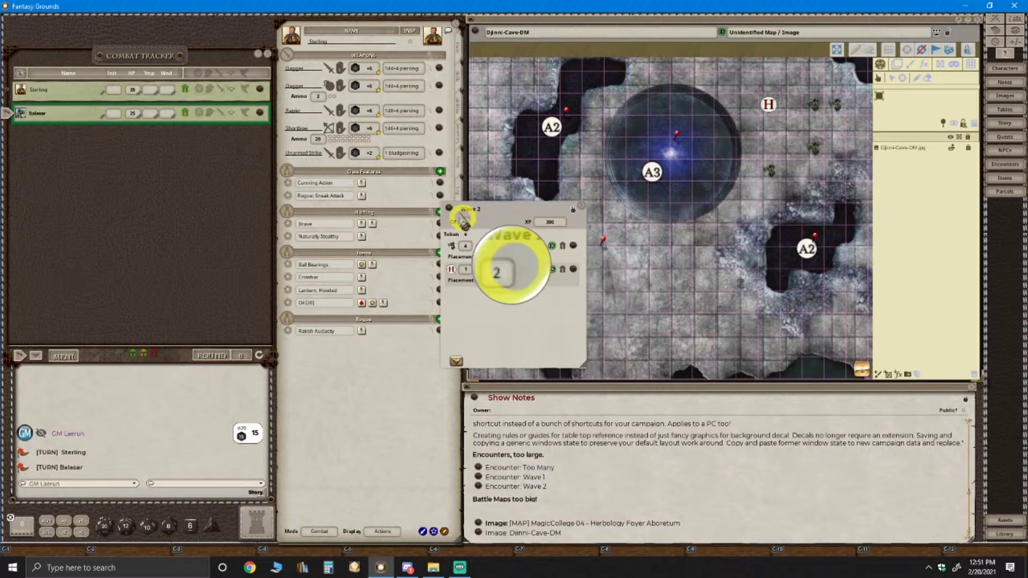
left_click_drag(451, 246, 942, 201)
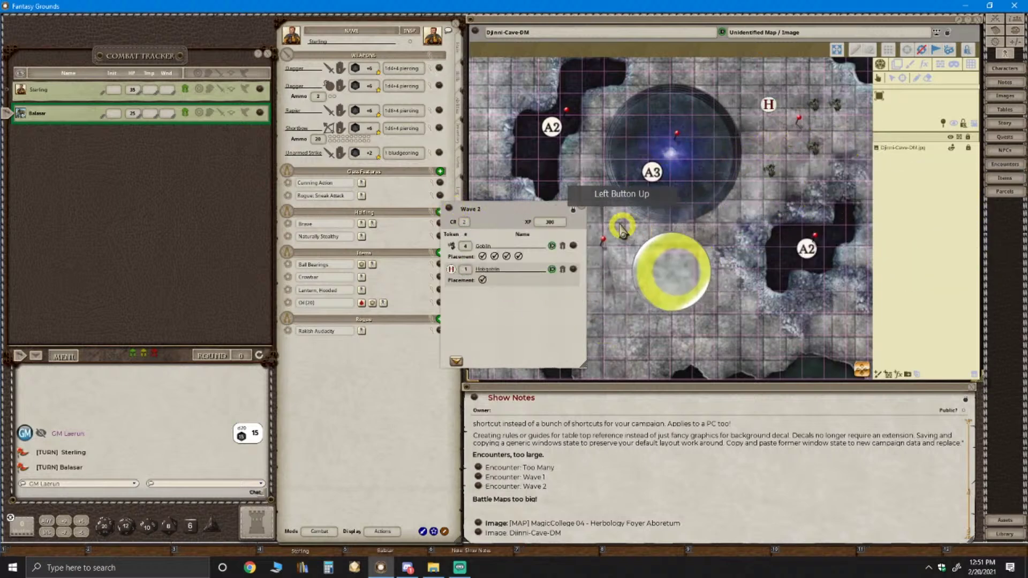
left_click(582, 206)
left_click(899, 376)
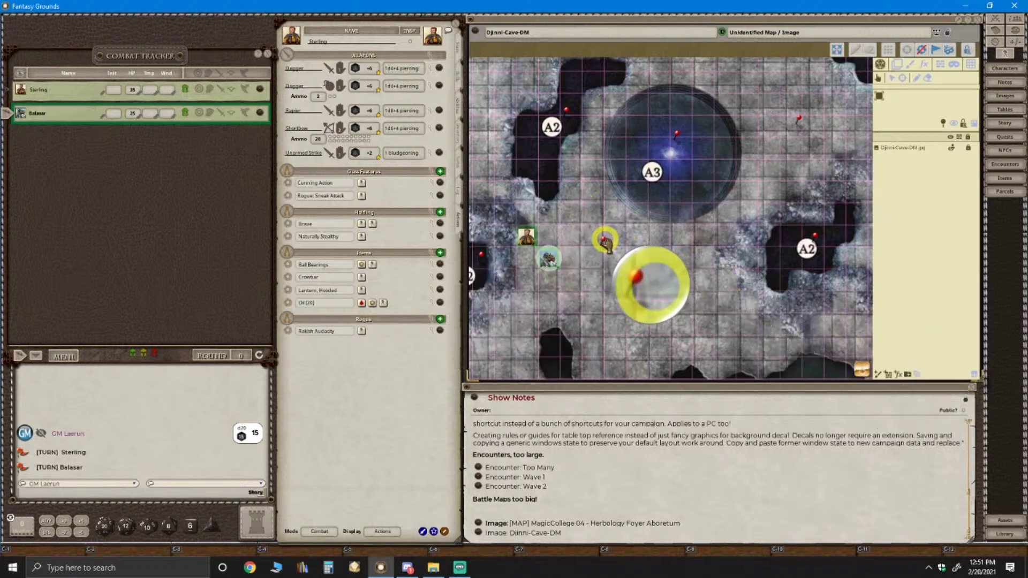
Open Wave 1 and Wave 2 from their map pins and add each encounter's creatures to the Combat Tracker
left_click(605, 242)
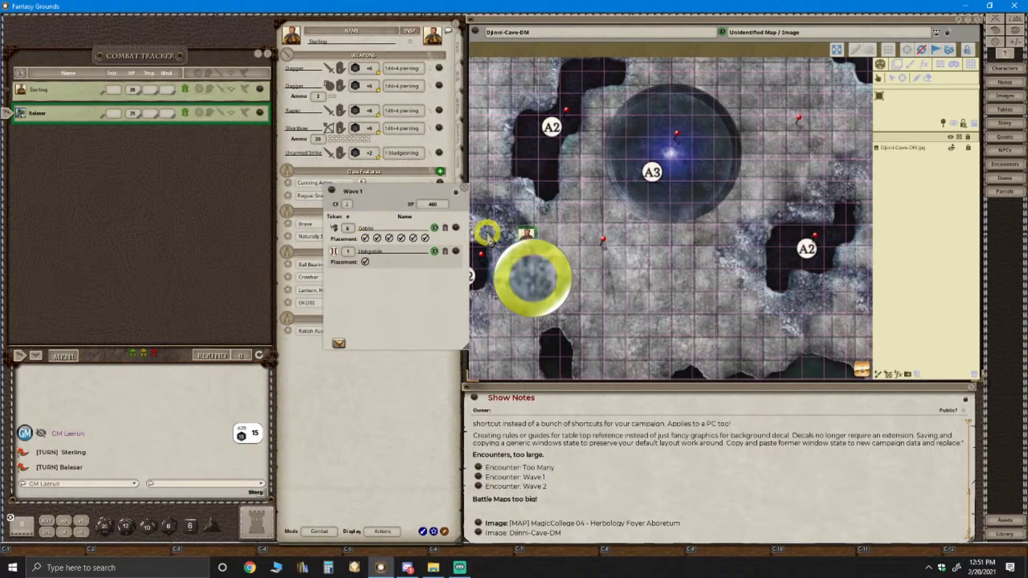
left_click(338, 344)
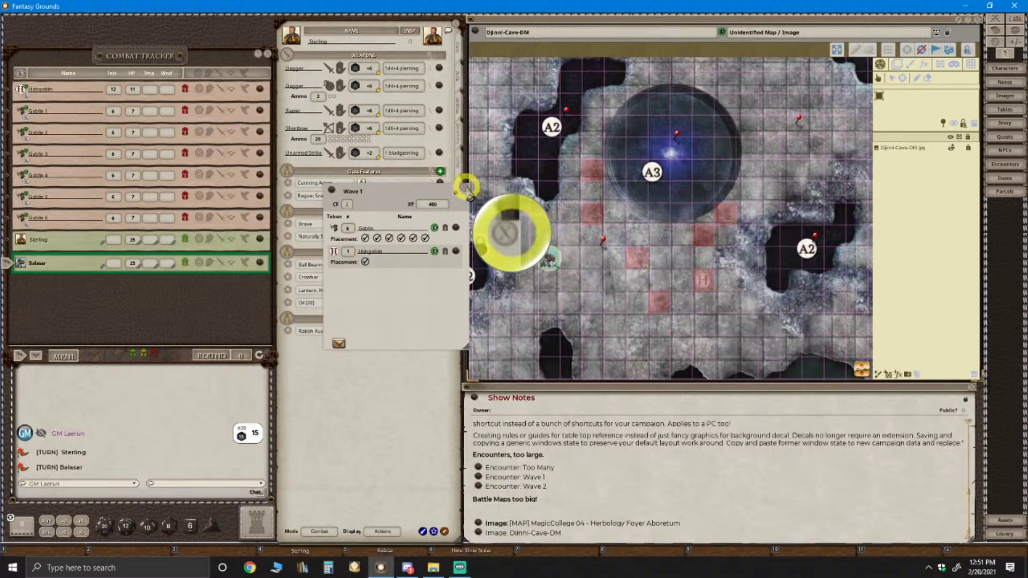
left_click(463, 187)
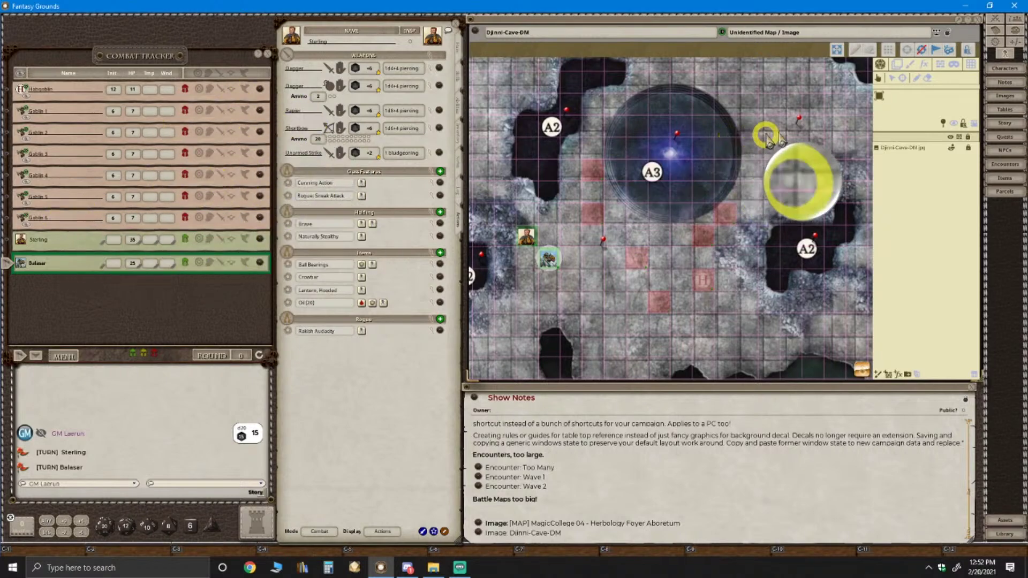
left_click(836, 155)
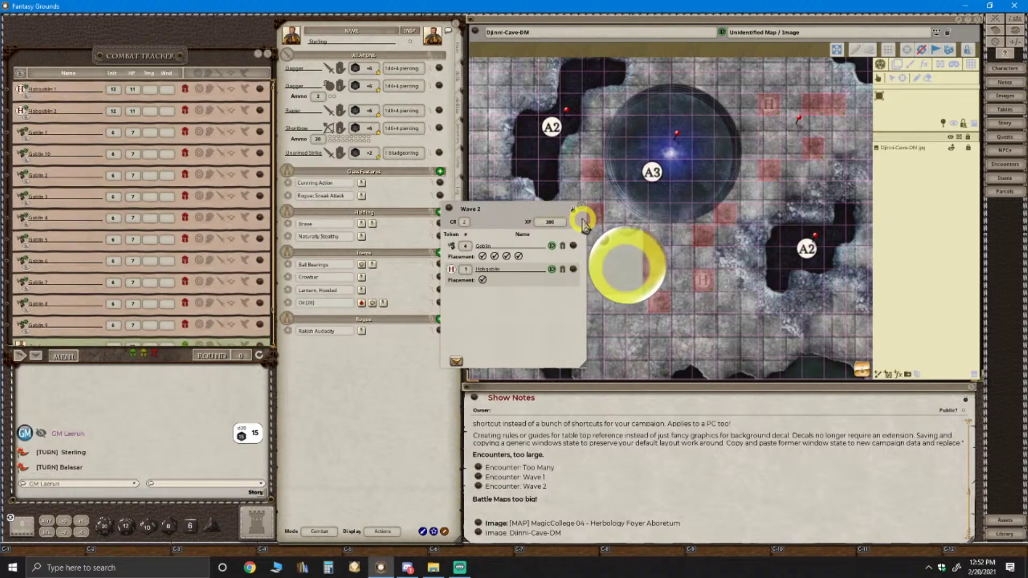
Close the Wave 2 encounter window and lock the Djinni-Cave-DM map so its layer and drawing controls are hidden
left_click(588, 210)
scroll(173, 230, "down", 1)
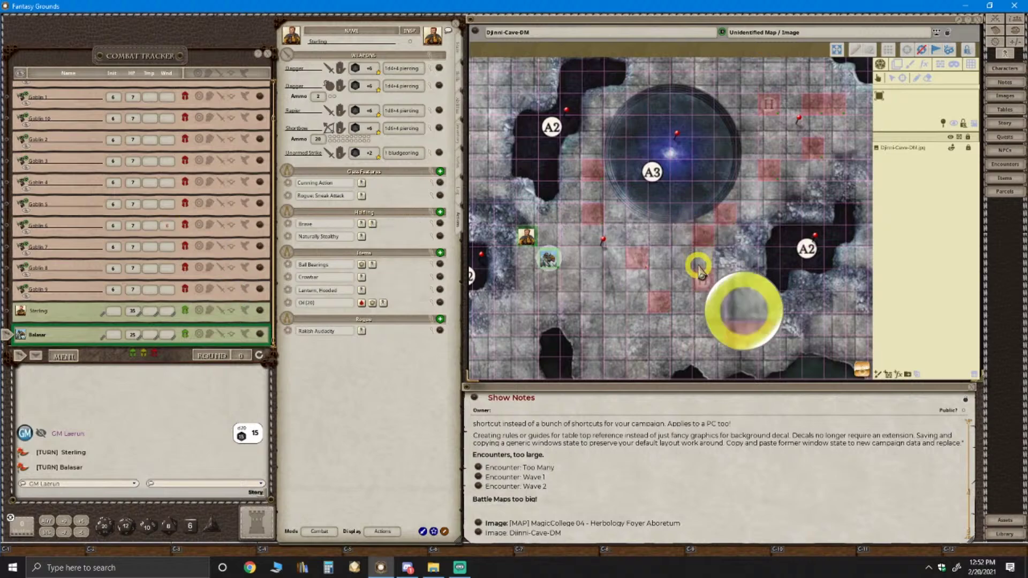
scroll(804, 129, "up", 2)
scroll(745, 156, "down", 3)
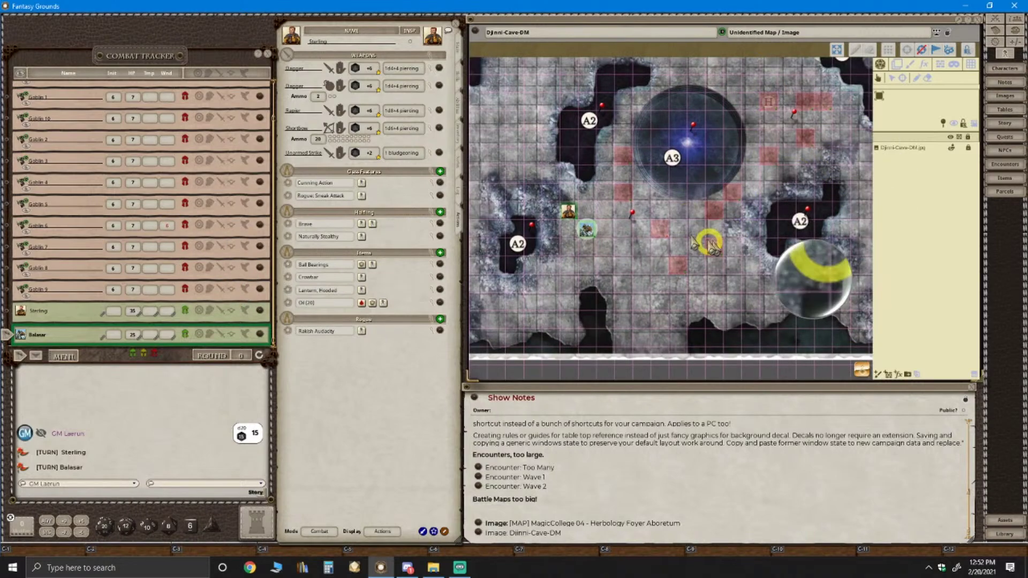
scroll(745, 260, "up", 1)
scroll(744, 259, "up", 1)
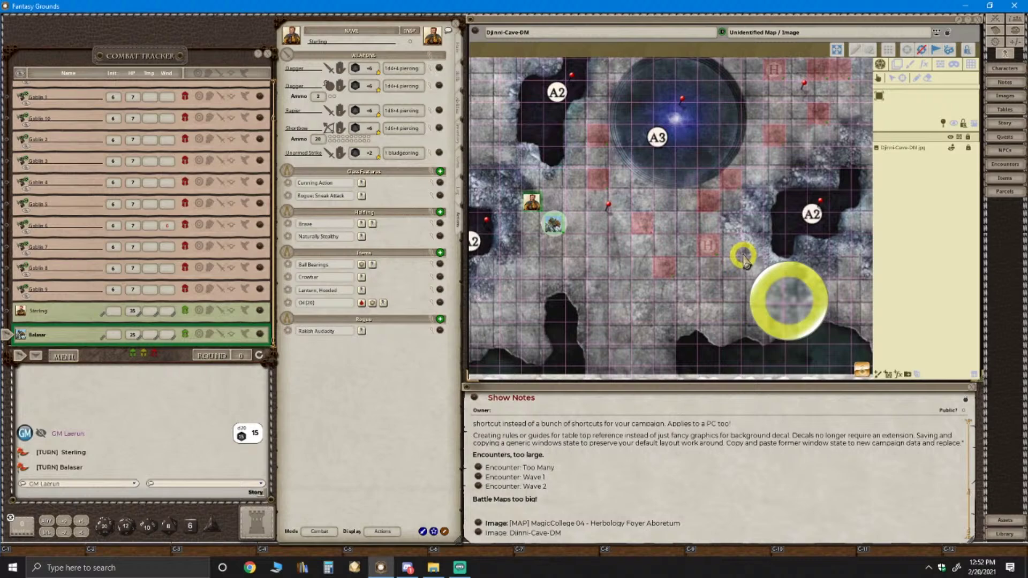
scroll(745, 259, "down", 1)
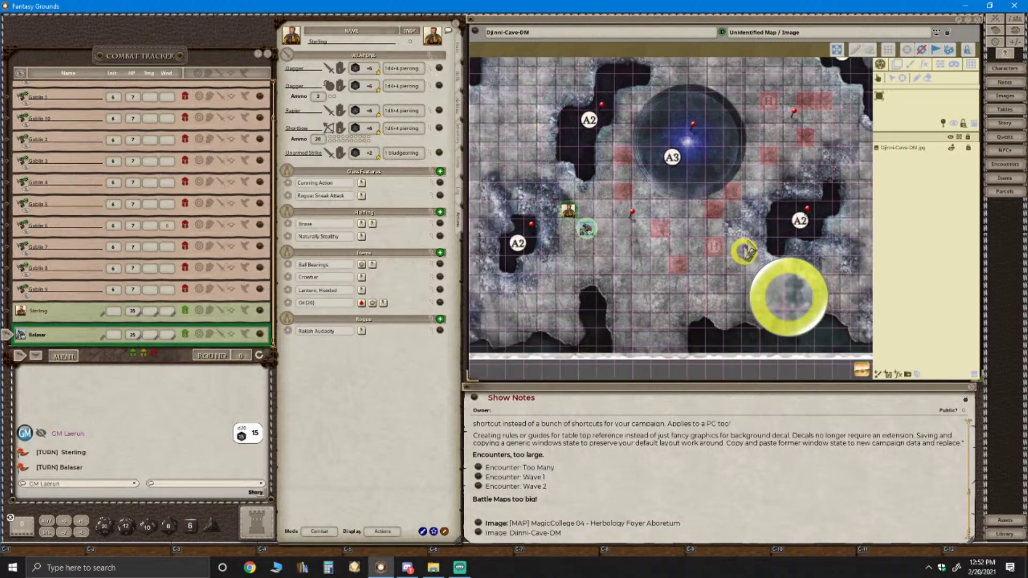
left_click(949, 33)
left_click(842, 265)
Examine the cave map's wave pins, preplaced creature tokens, and area markers both close up and with the whole map fitted to its window
scroll(842, 267, "up", 1)
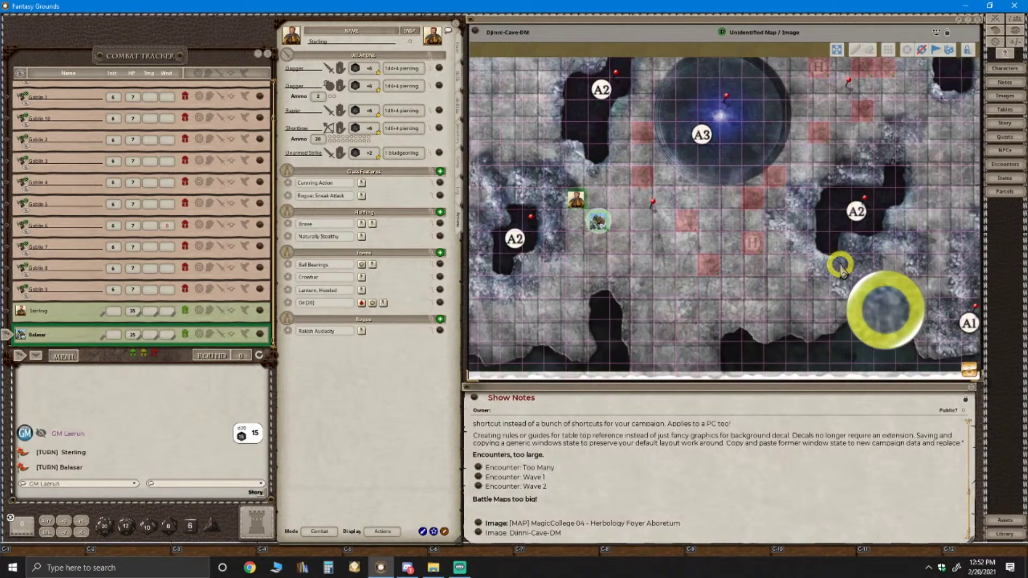
scroll(842, 268, "up", 1)
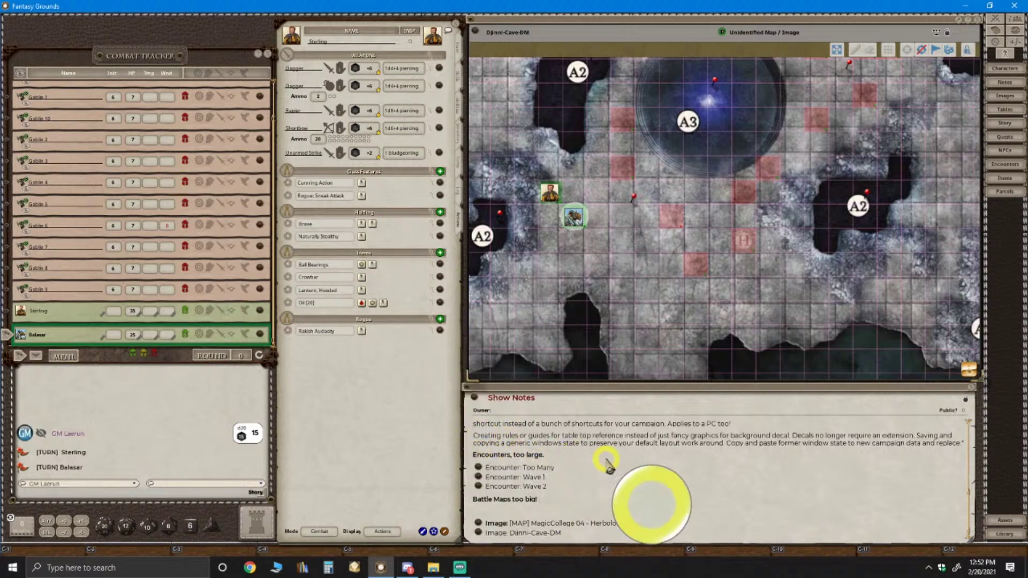
scroll(674, 482, "up", 3)
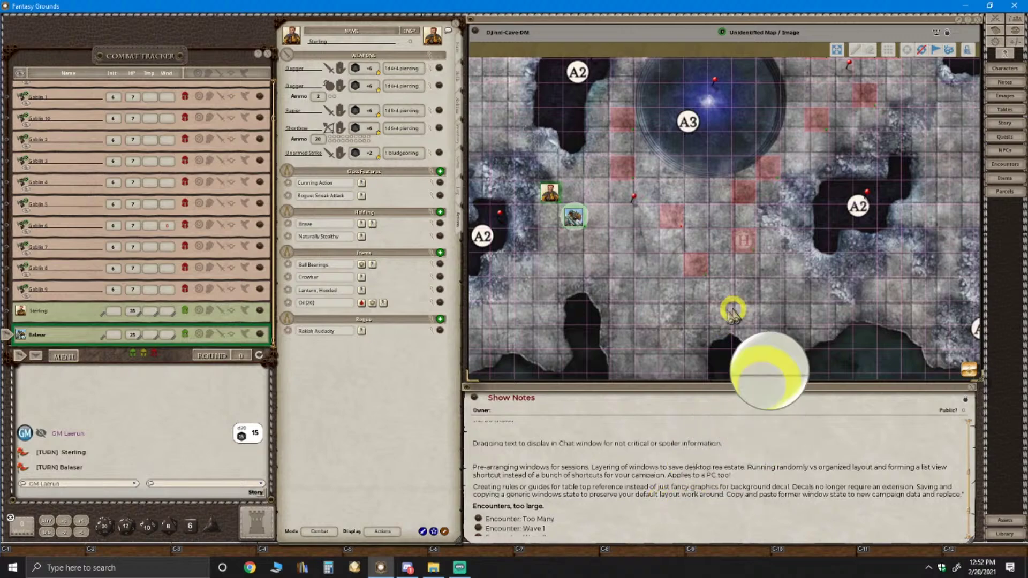
scroll(770, 337, "down", 5)
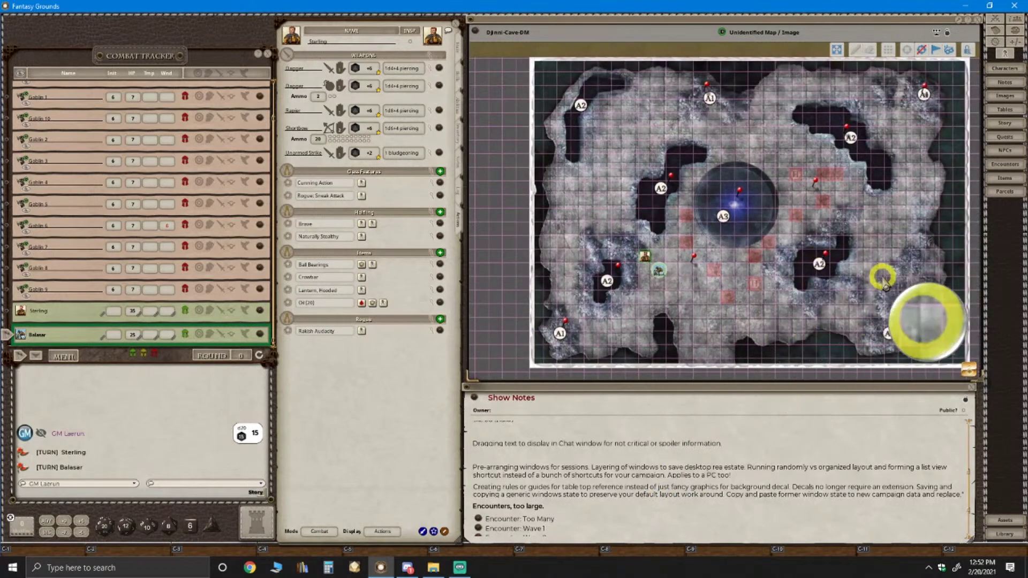
scroll(878, 292, "up", 1)
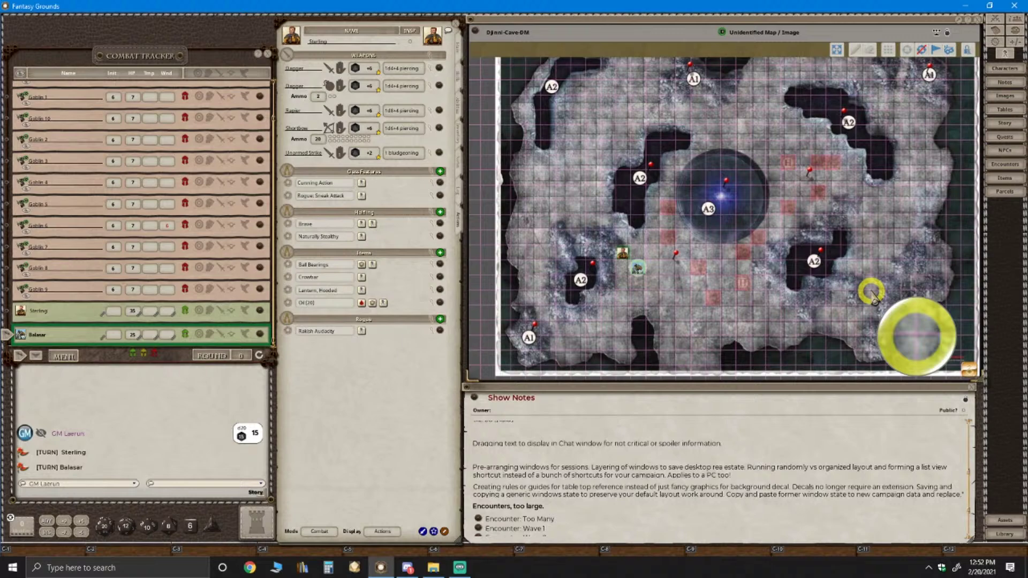
scroll(873, 294, "up", 1)
scroll(873, 293, "down", 1)
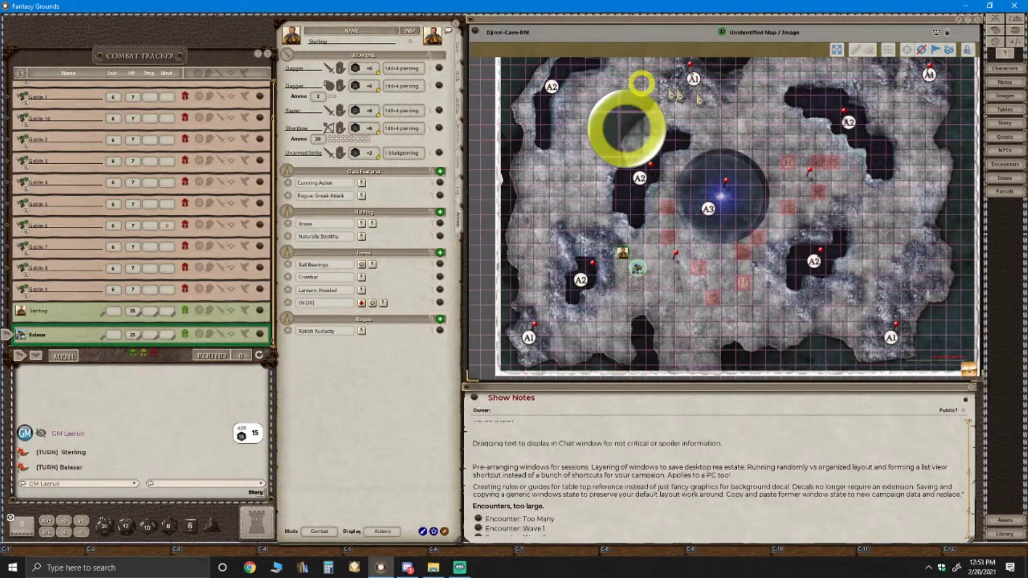
key("ctrl")
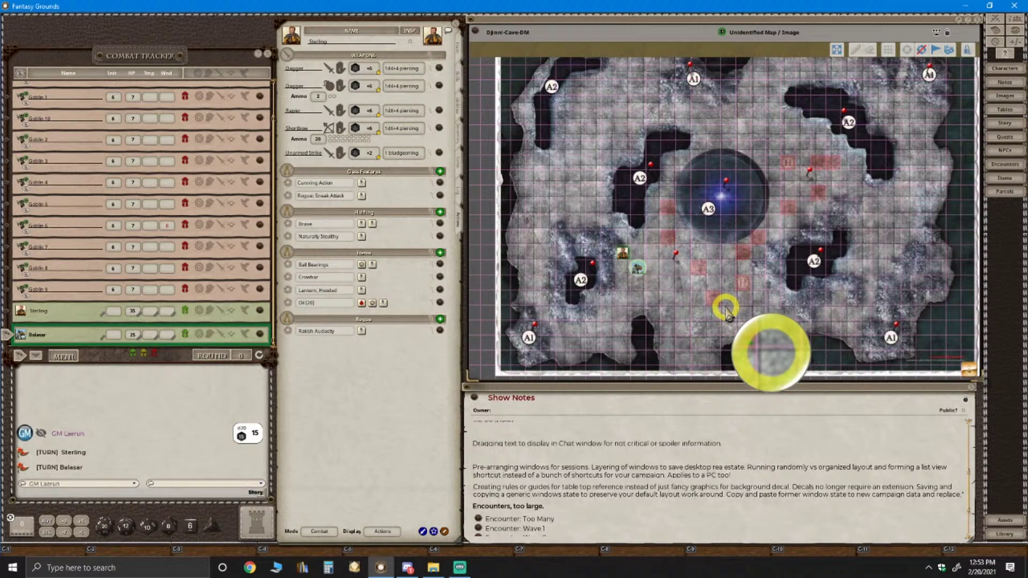
scroll(607, 284, "up", 1)
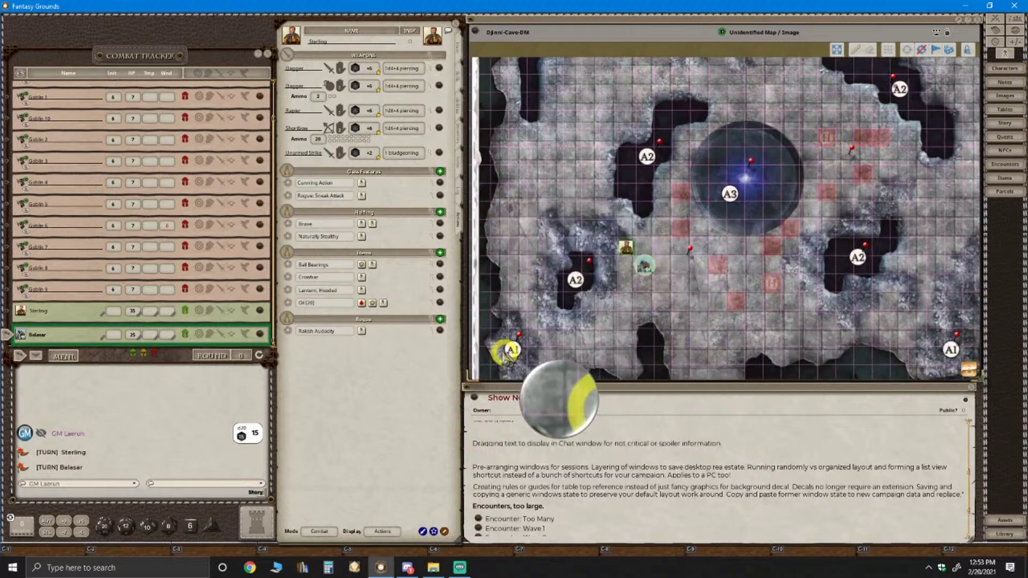
scroll(759, 249, "down", 1)
scroll(761, 249, "down", 2)
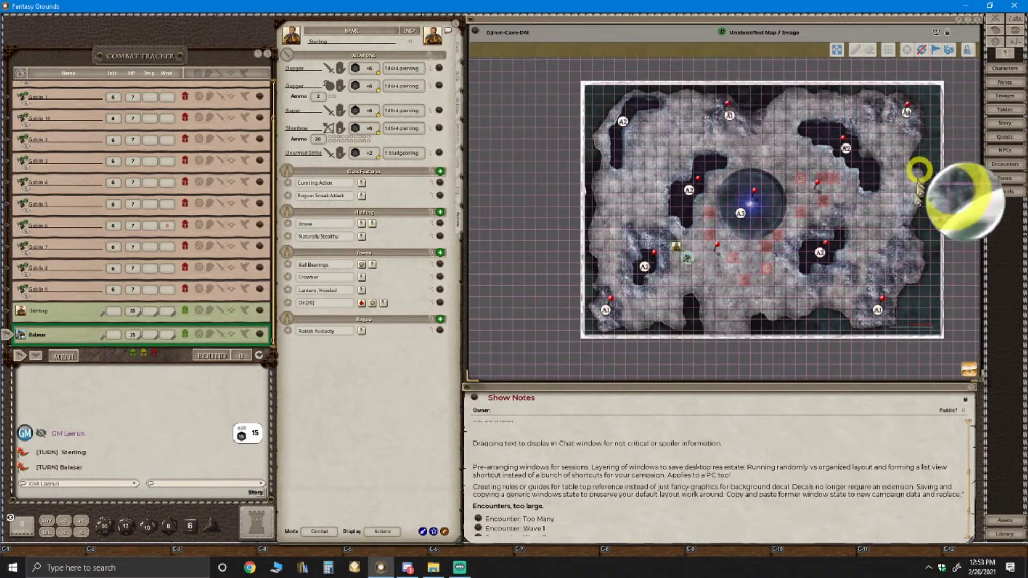
scroll(857, 269, "up", 1)
scroll(856, 263, "down", 1)
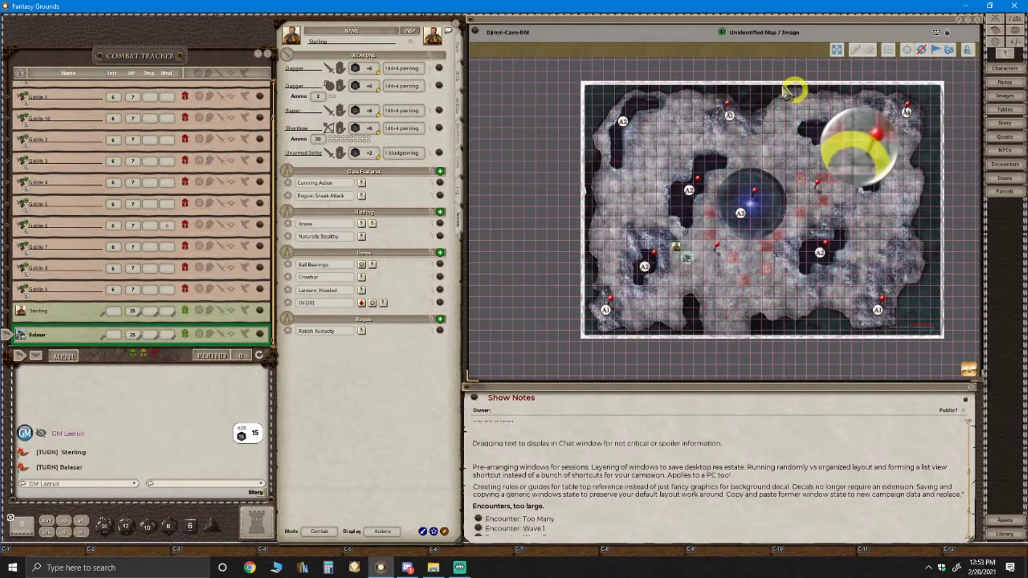
scroll(738, 283, "up", 3)
scroll(735, 281, "up", 1)
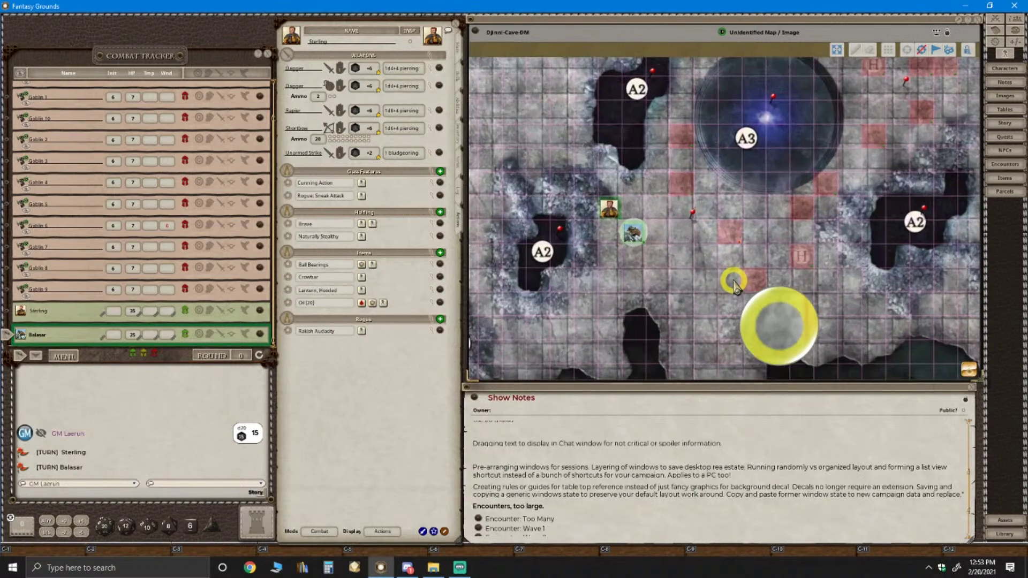
scroll(734, 282, "down", 2)
scroll(733, 287, "up", 1)
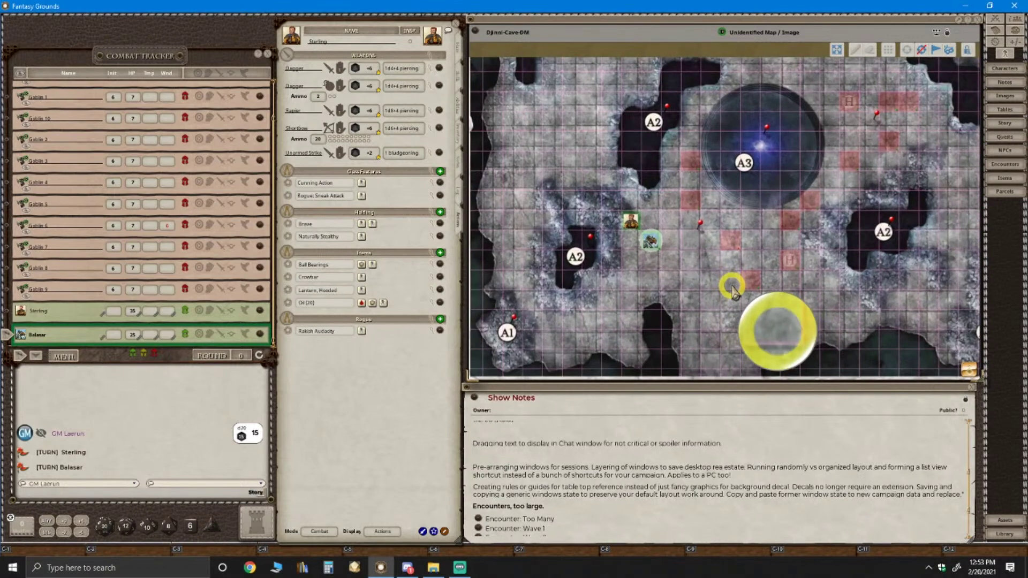
scroll(734, 291, "down", 1)
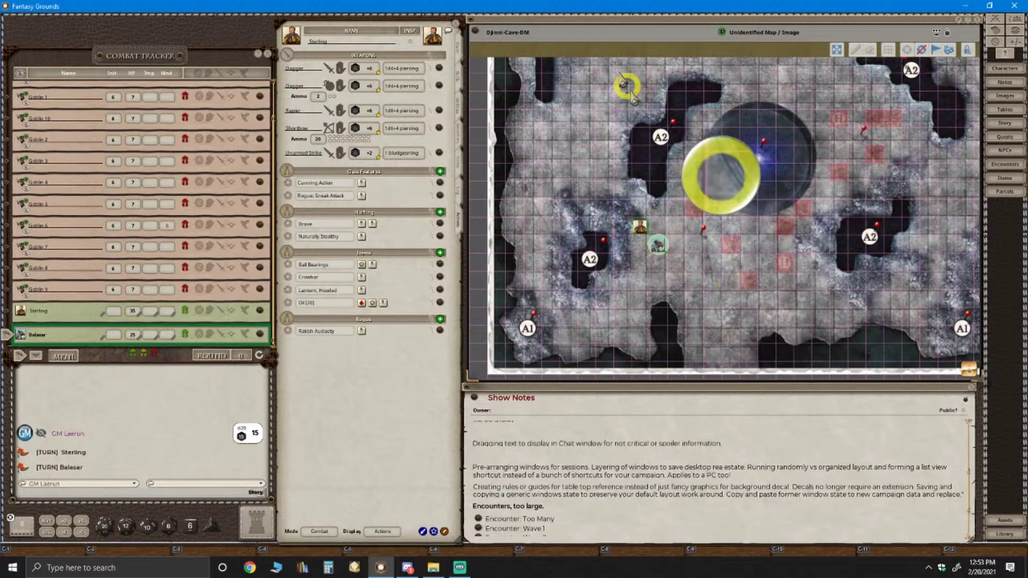
scroll(675, 193, "down", 3)
scroll(696, 209, "up", 2)
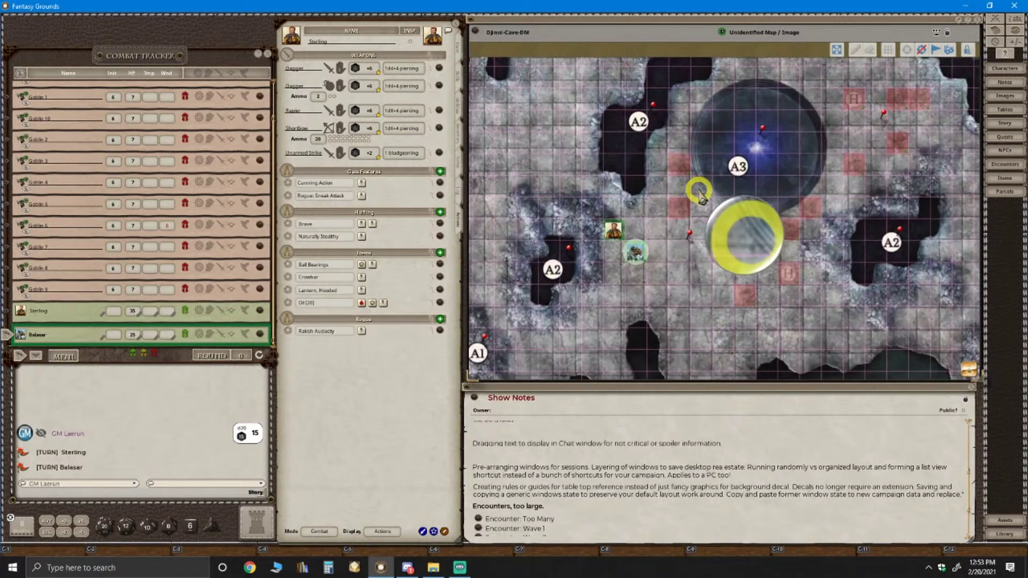
scroll(695, 182, "down", 4)
scroll(621, 150, "up", 1)
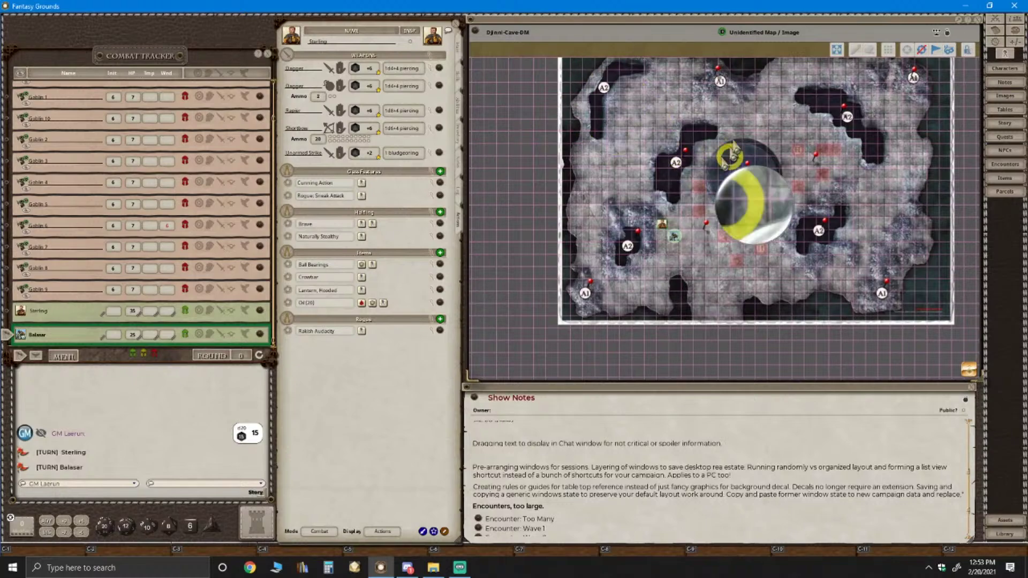
scroll(745, 278, "up", 1)
scroll(748, 283, "up", 1)
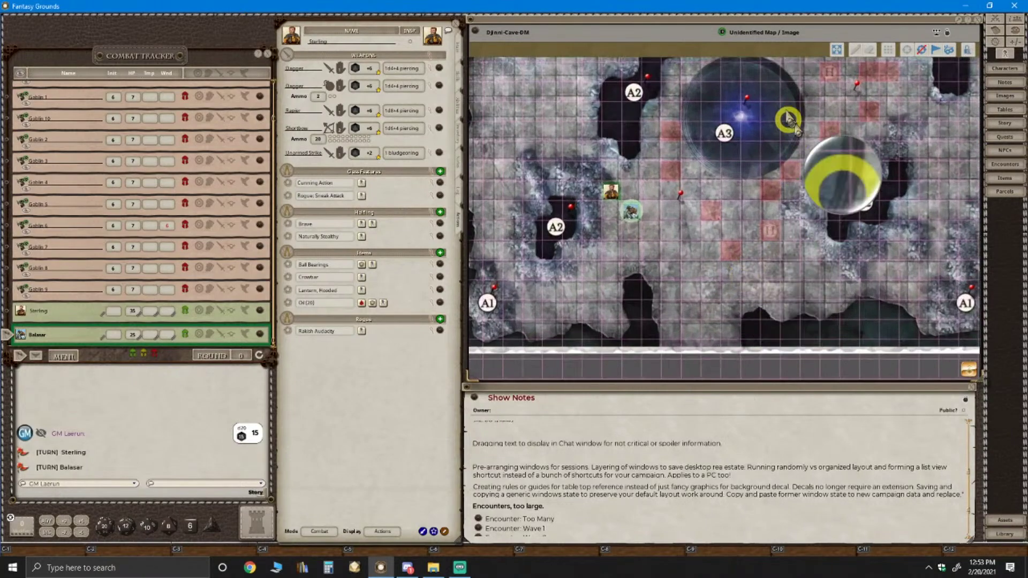
scroll(683, 185, "down", 1)
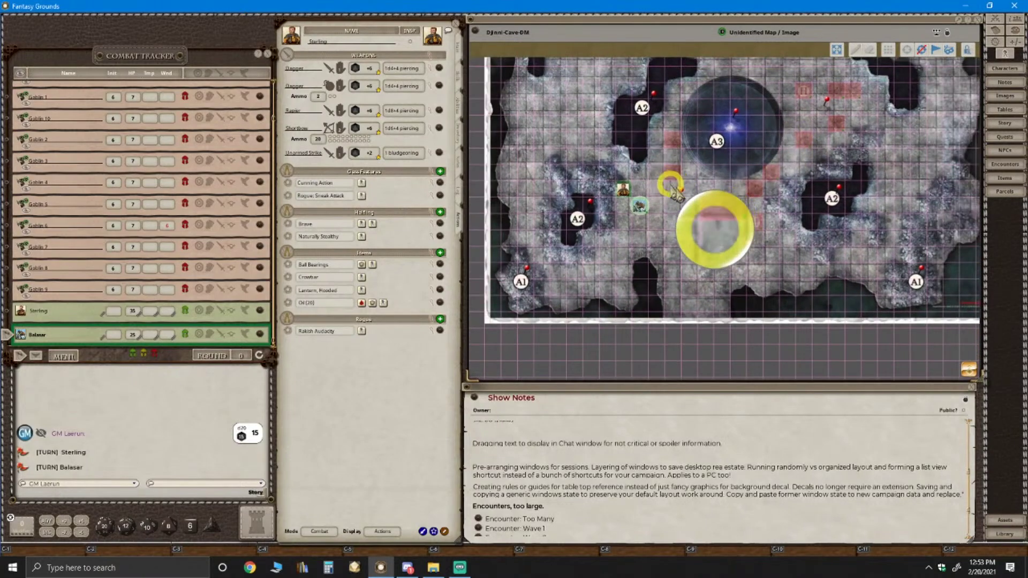
left_click_drag(679, 180, 647, 201)
scroll(761, 225, "down", 2)
scroll(811, 206, "up", 4)
scroll(760, 211, "down", 4)
scroll(647, 201, "down", 3)
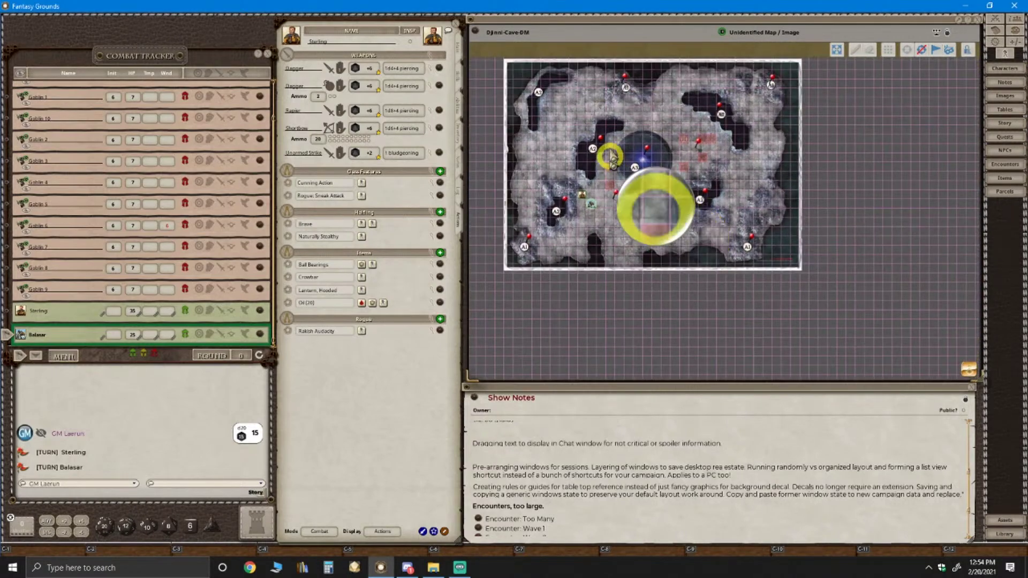
left_click_drag(720, 273, 648, 140)
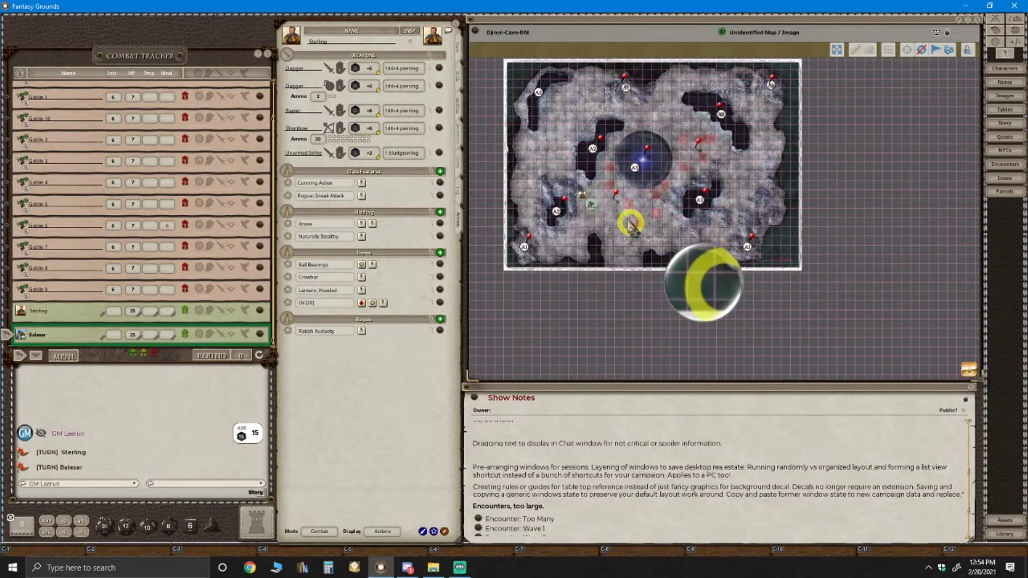
scroll(596, 161, "down", 2)
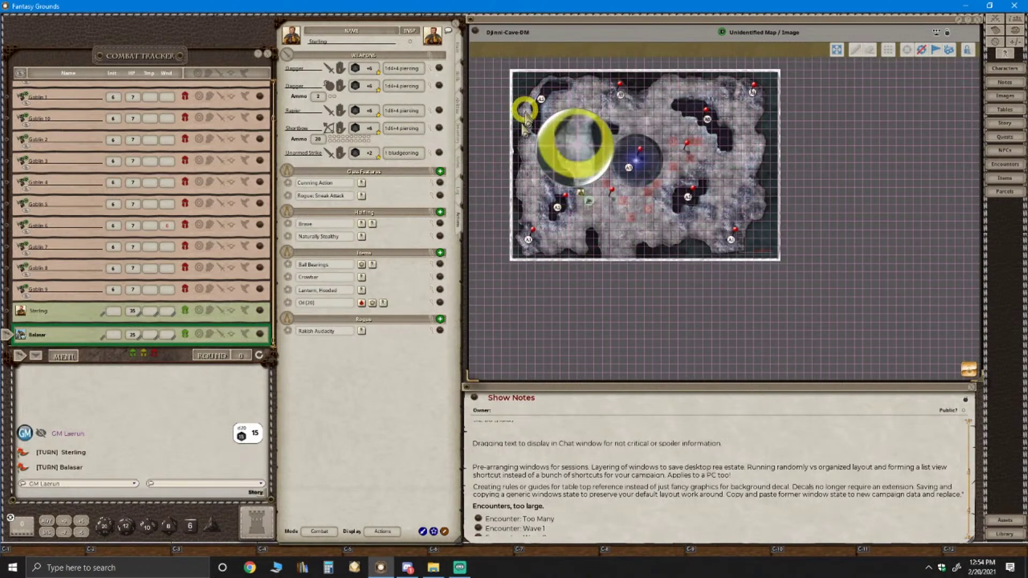
scroll(661, 207, "up", 3)
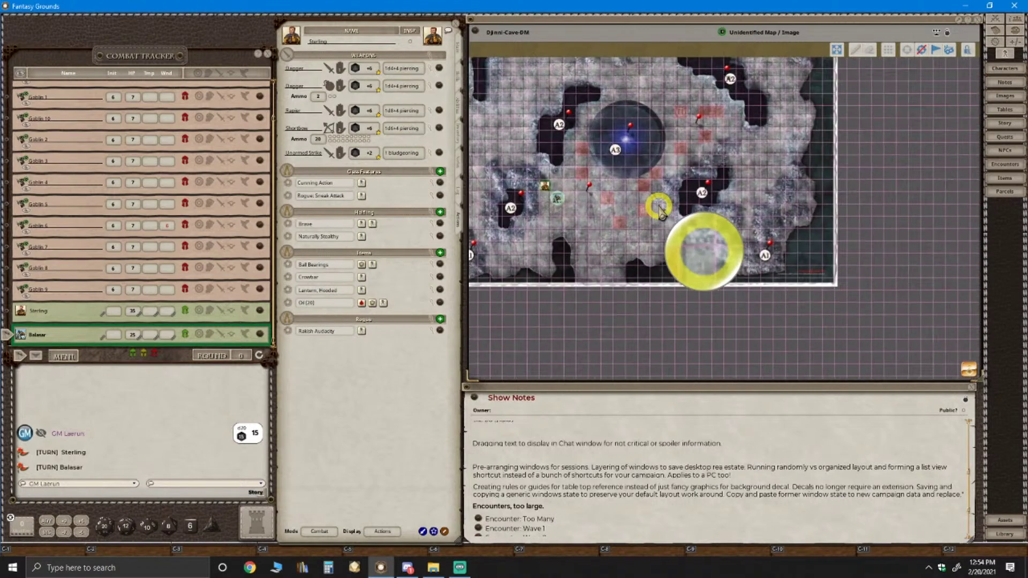
scroll(586, 212, "up", 3)
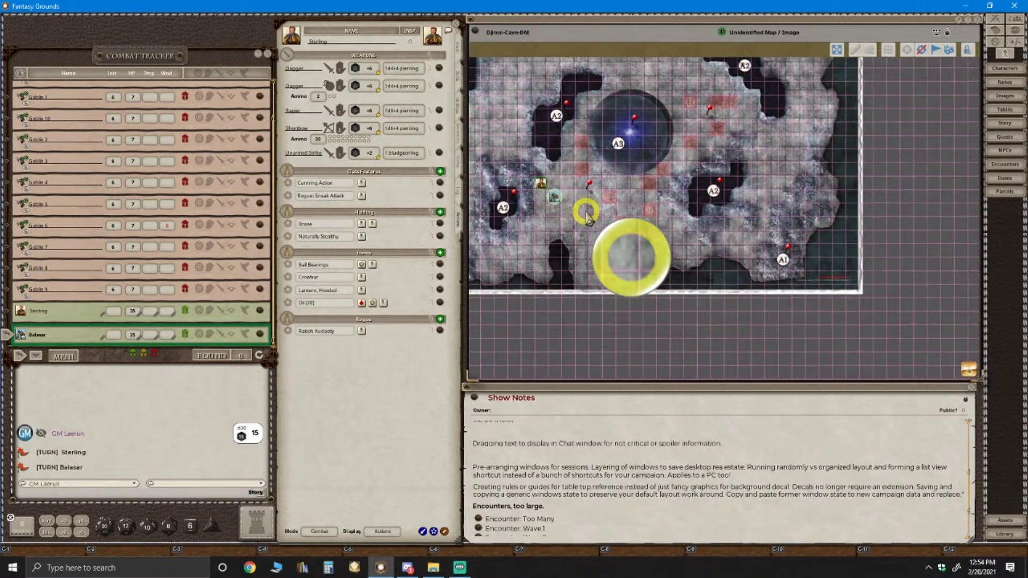
scroll(588, 216, "down", 3)
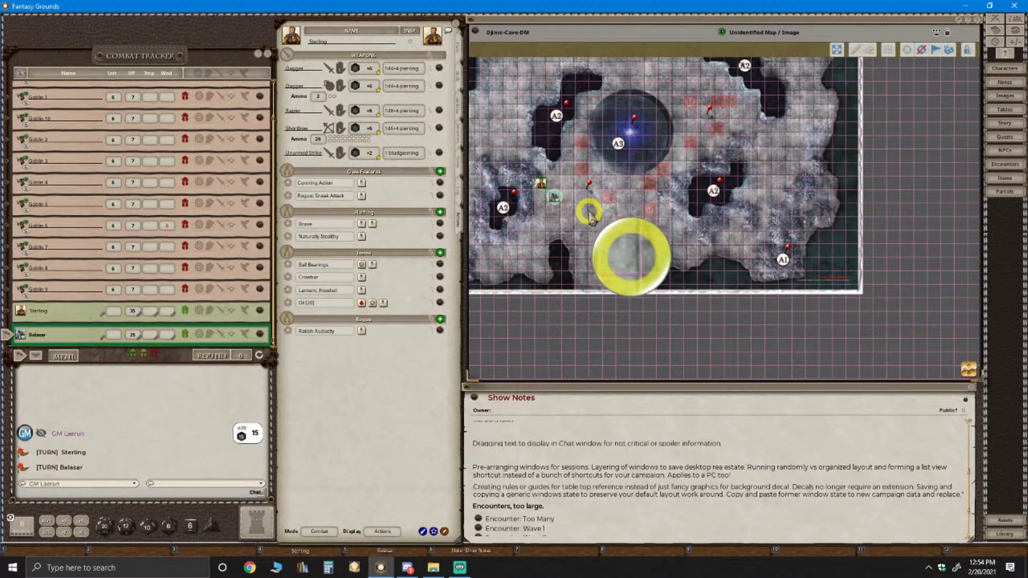
scroll(729, 237, "down", 3)
scroll(733, 248, "up", 4)
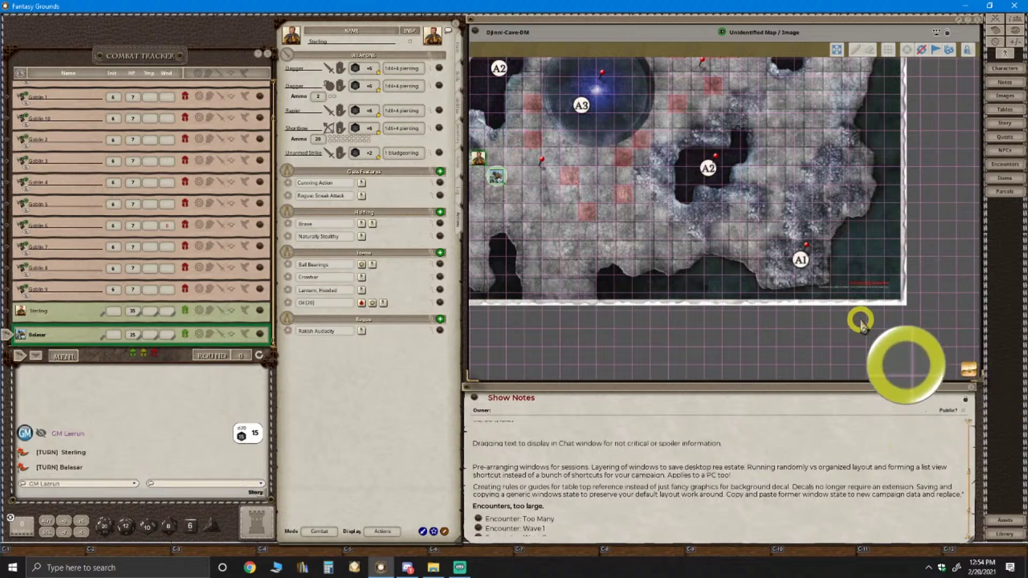
left_click(837, 50)
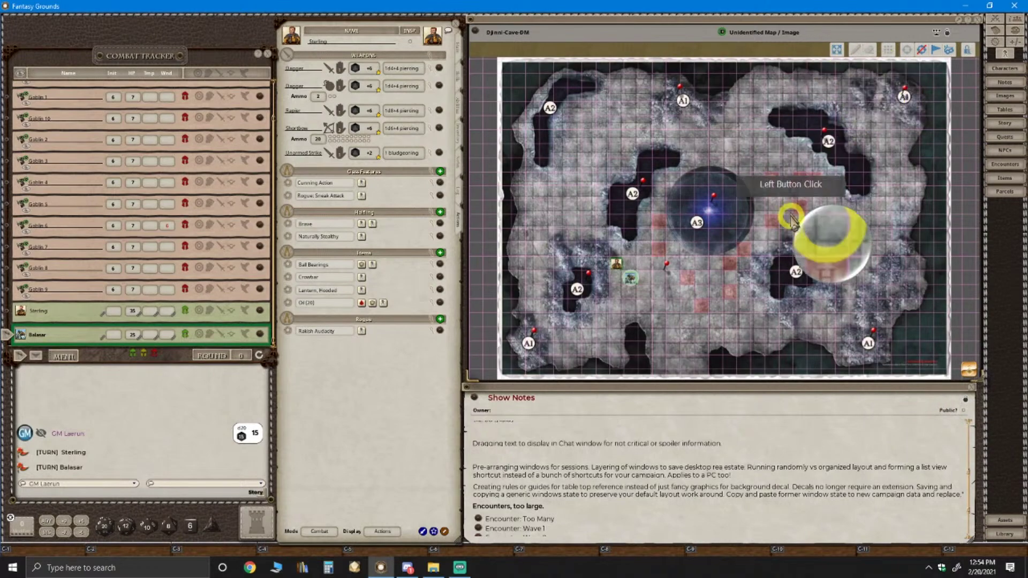
scroll(791, 218, "up", 2)
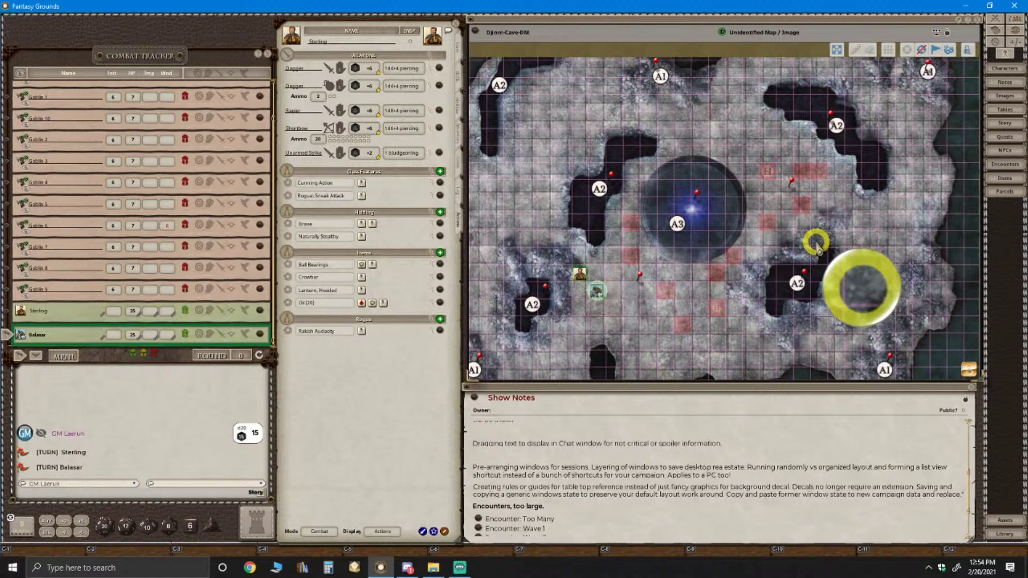
scroll(818, 250, "down", 1)
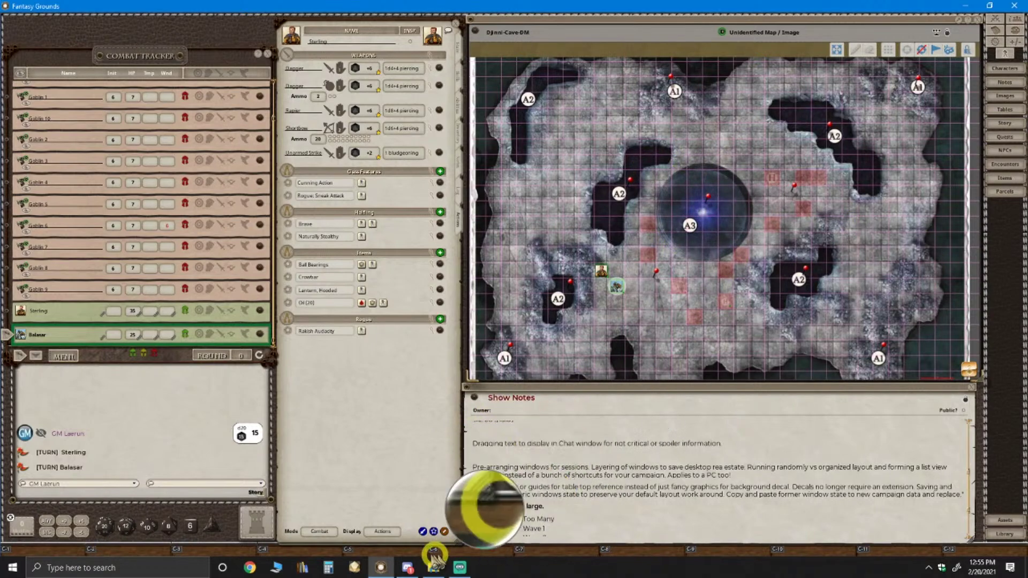
Bring up Balasar's character sheet, and move the Show Notes window over the map, enlarged to show all the notes
left_click(412, 551)
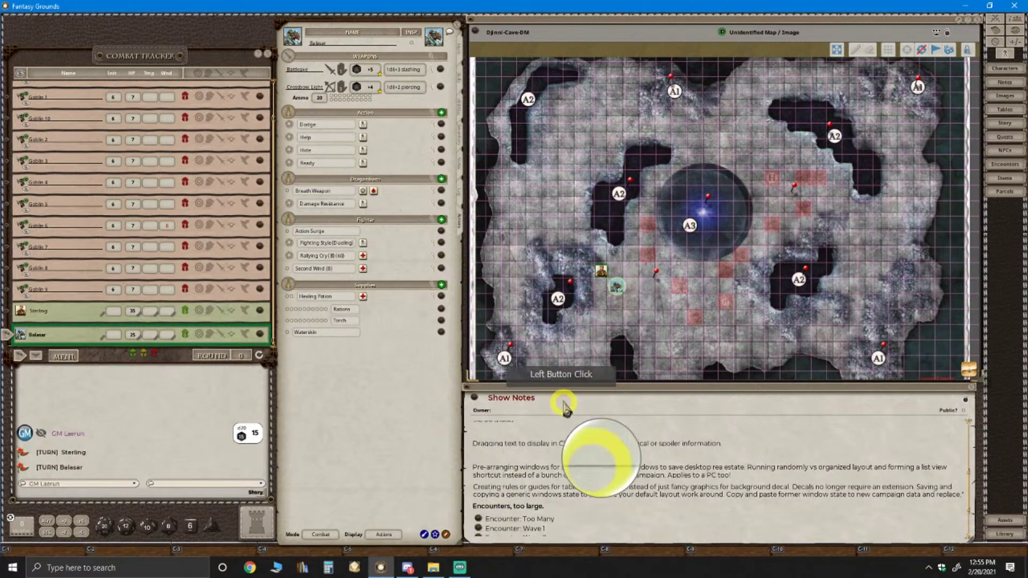
left_click_drag(569, 396, 586, 132)
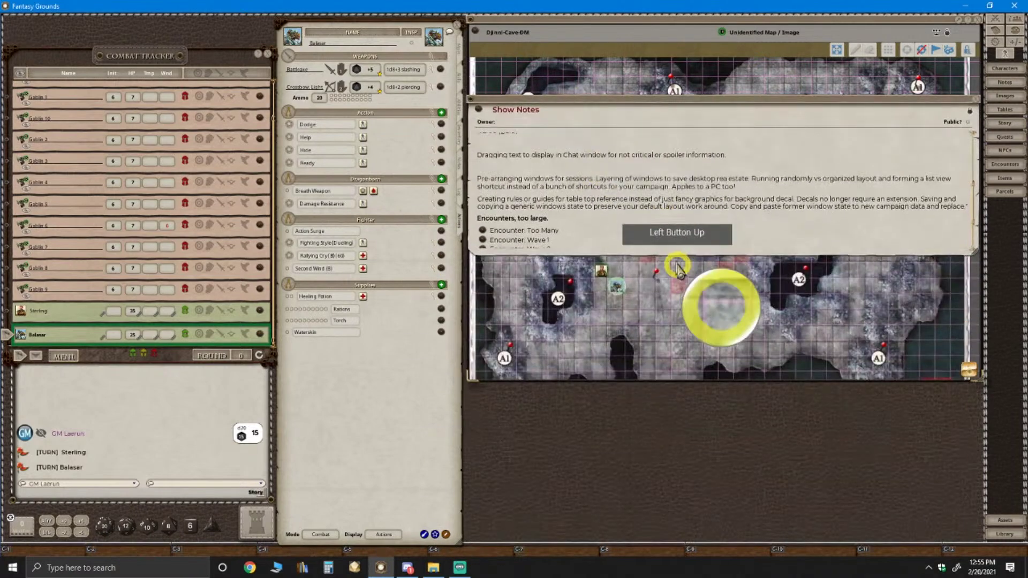
left_click_drag(679, 254, 691, 453)
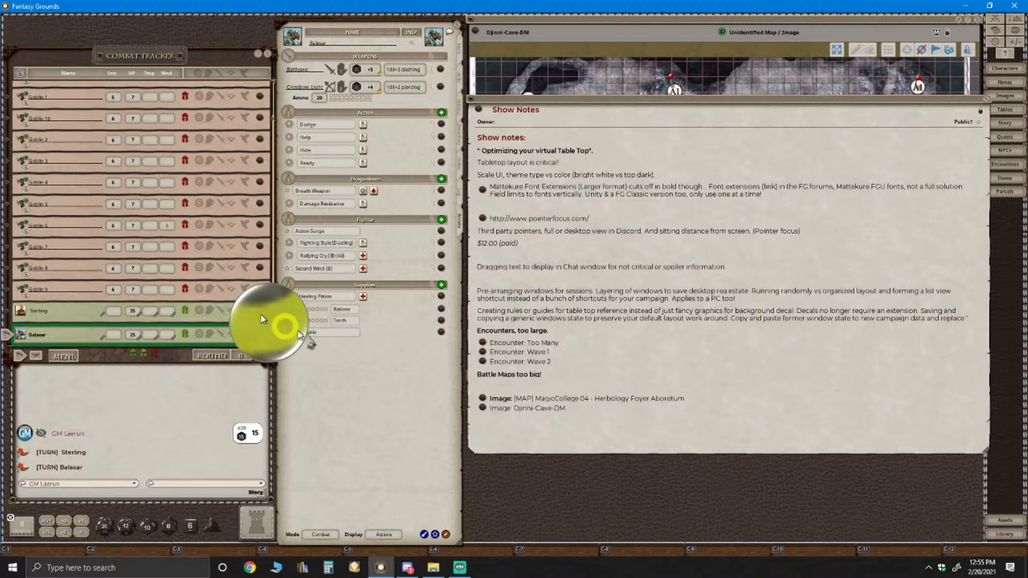
Shrink the Show Notes window and layer the Djinni-Cave-DM map window over it, leaving the notes' left edge exposed
left_click_drag(744, 110, 968, 330)
left_click_drag(699, 147, 706, 118)
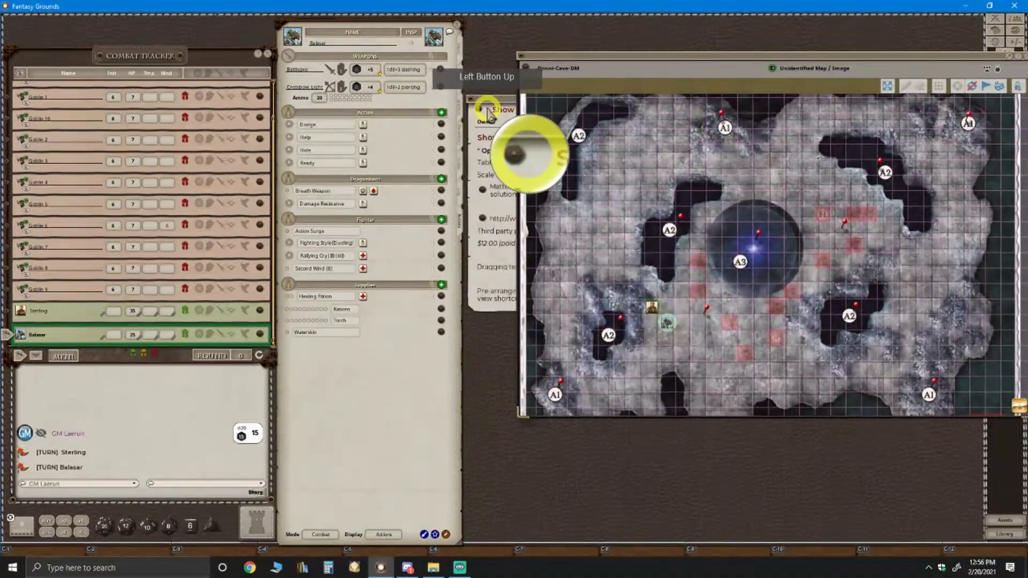
Stack the Djinni-Cave-DM map directly above the Show Notes window beside Balasar's character sheet, resizing both to matching widths without overlap
left_click_drag(490, 109, 1020, 467)
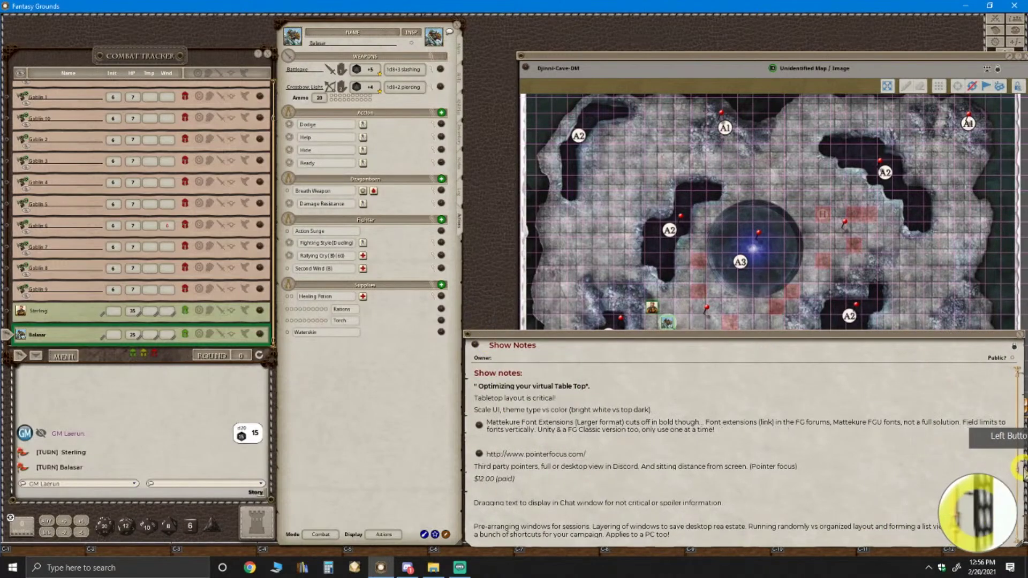
left_click_drag(718, 55, 670, 17)
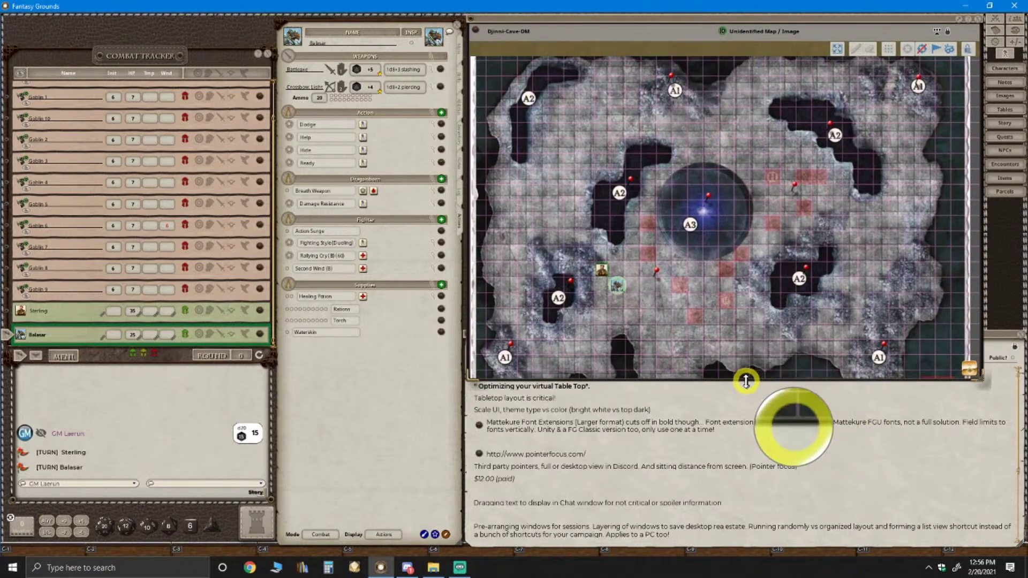
left_click_drag(744, 379, 903, 261)
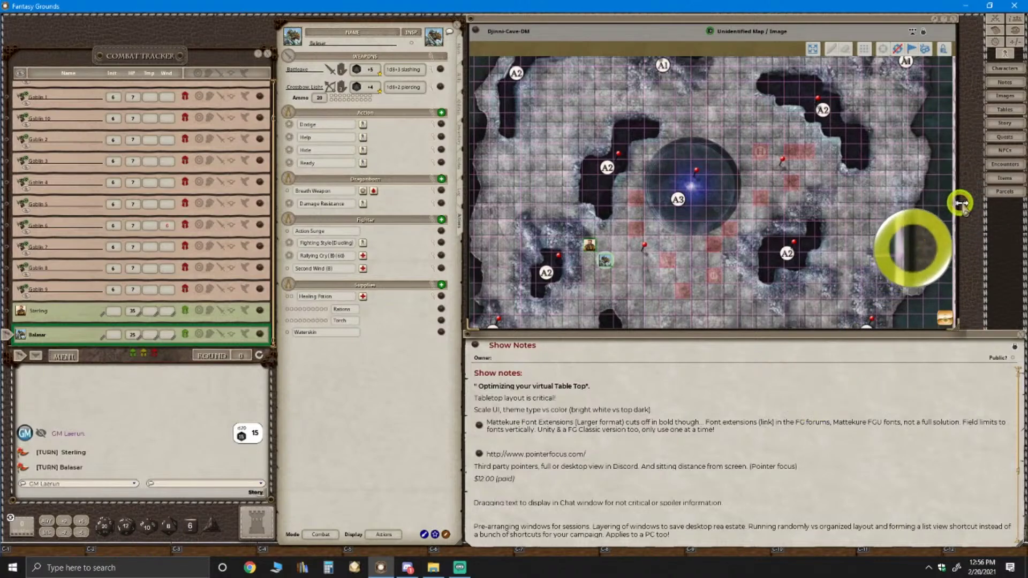
left_click_drag(962, 203, 984, 214)
left_click_drag(973, 337, 938, 344)
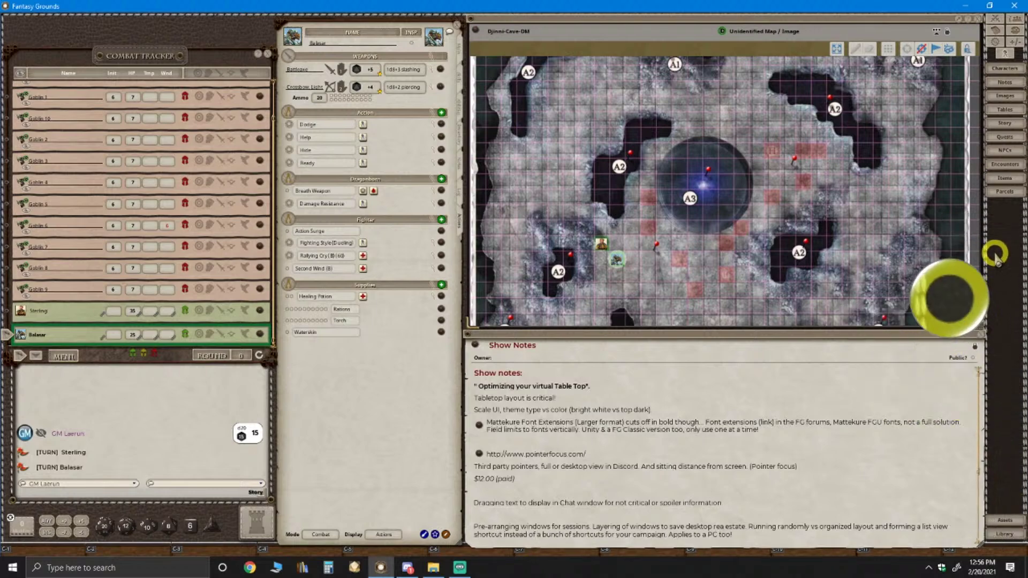
left_click(272, 20)
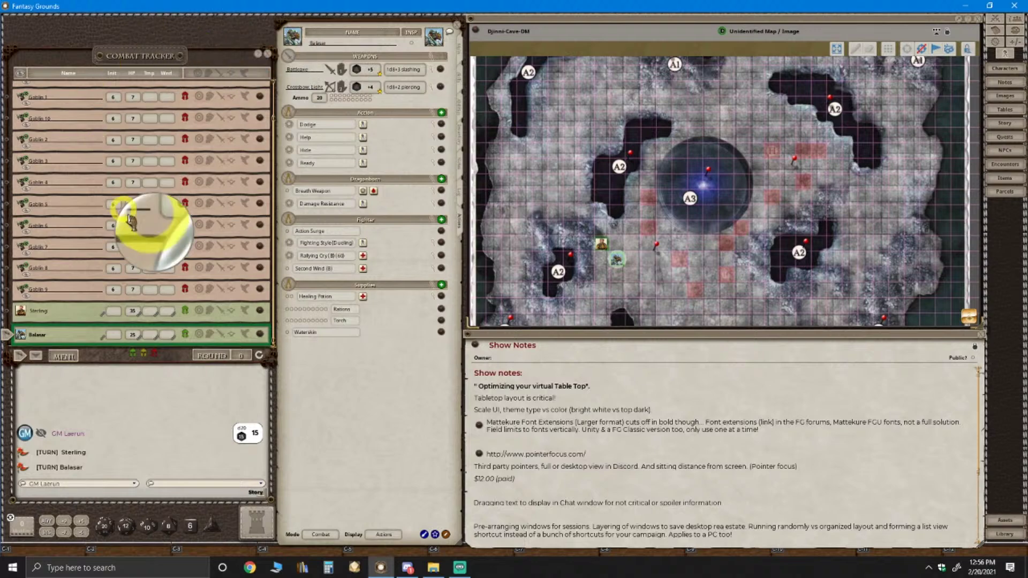
key("ctrl")
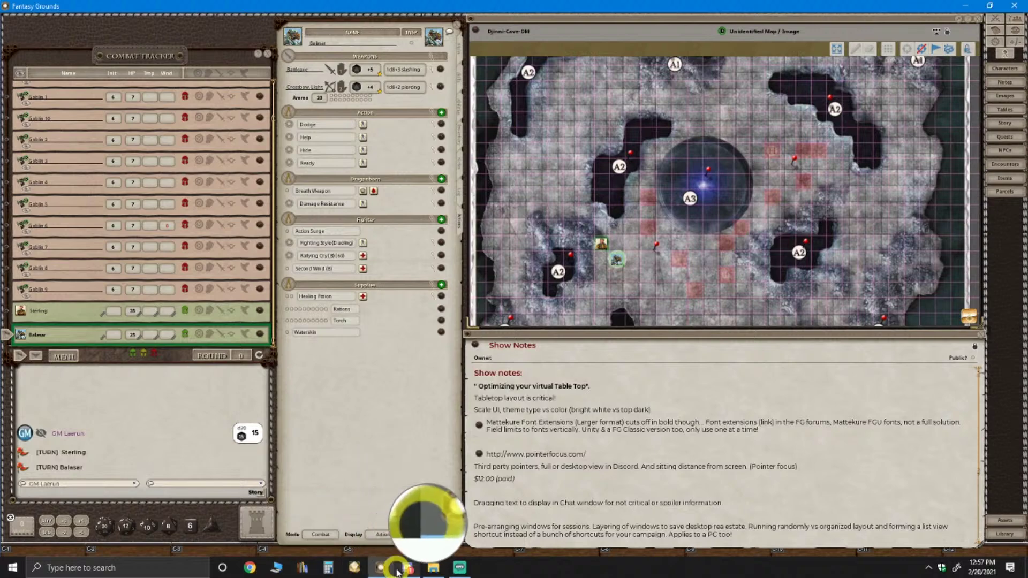
Switch to Streamlabs OBS to read the stream chat, and return to Fantasy Grounds
mouse_move(406, 570)
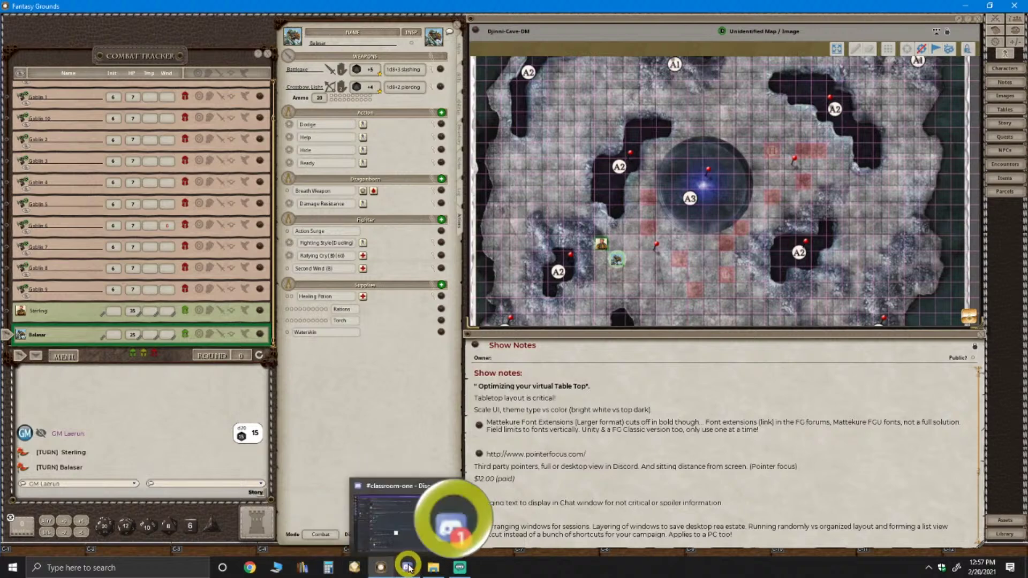
left_click(460, 567)
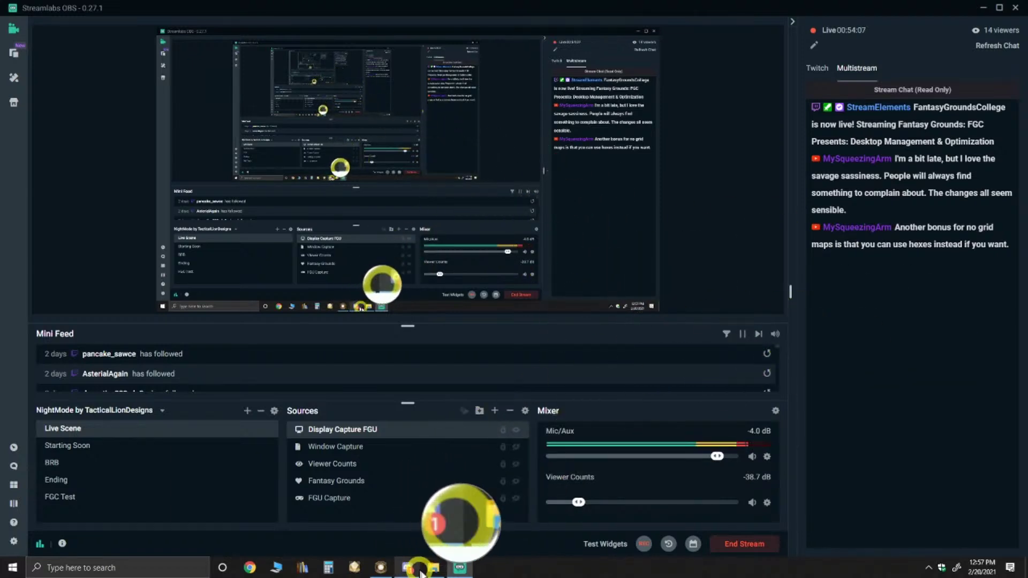
left_click(459, 569)
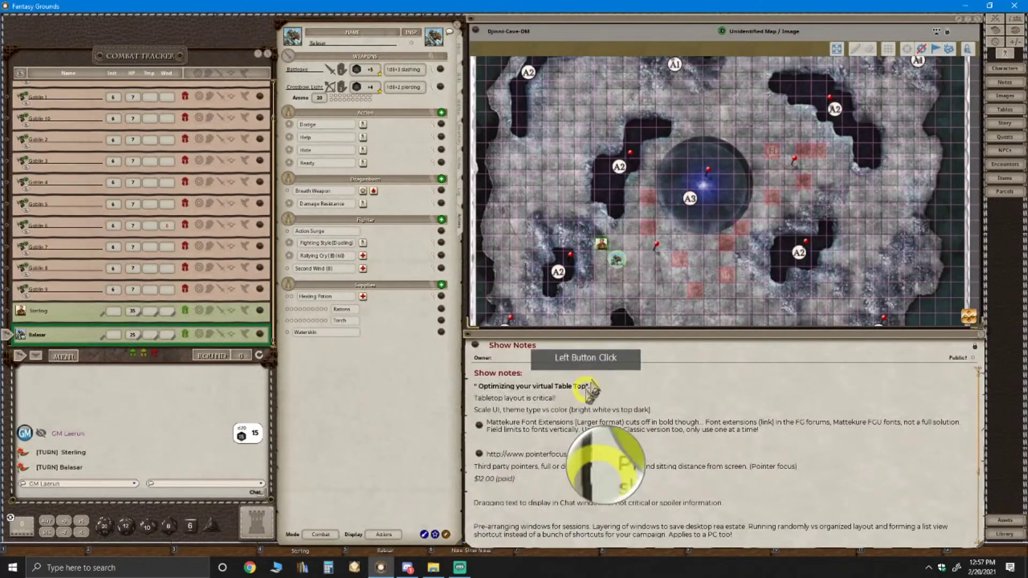
Examine the Djinni-Cave-DM map's wave pins, tokens, and area markers at different magnifications within its smaller window
scroll(664, 263, "up", 2)
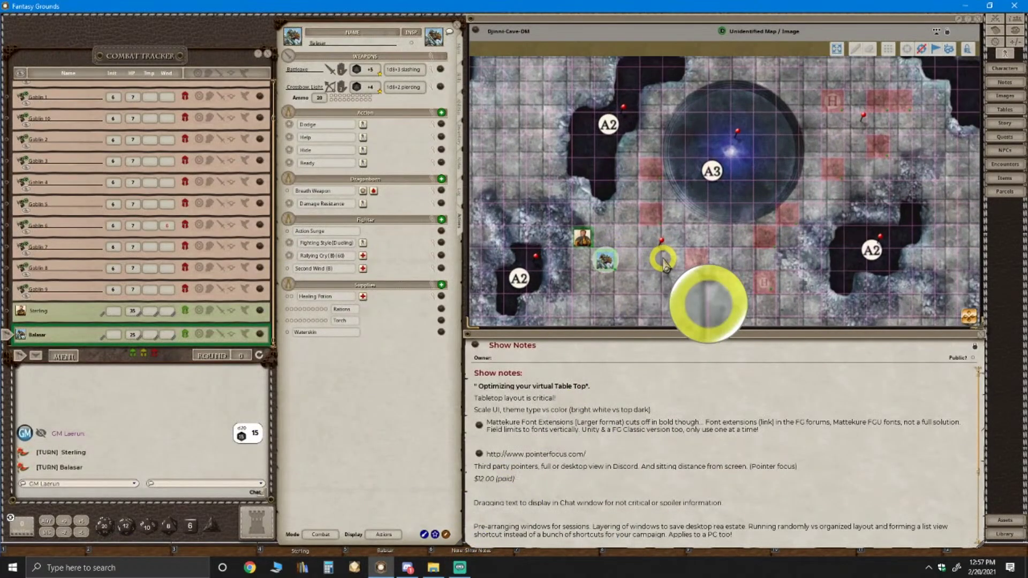
scroll(664, 262, "down", 2)
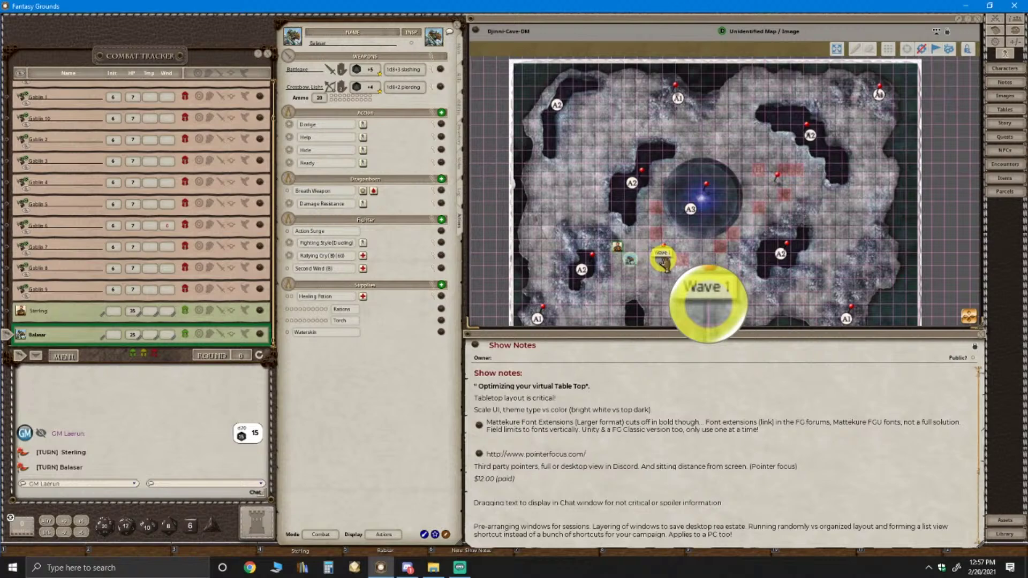
scroll(665, 263, "up", 2)
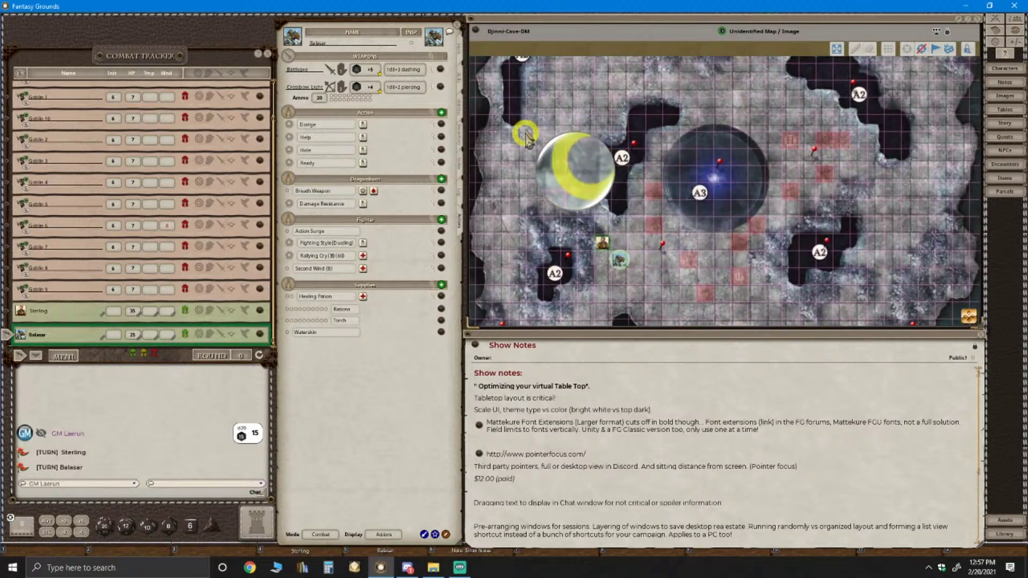
scroll(557, 163, "down", 3)
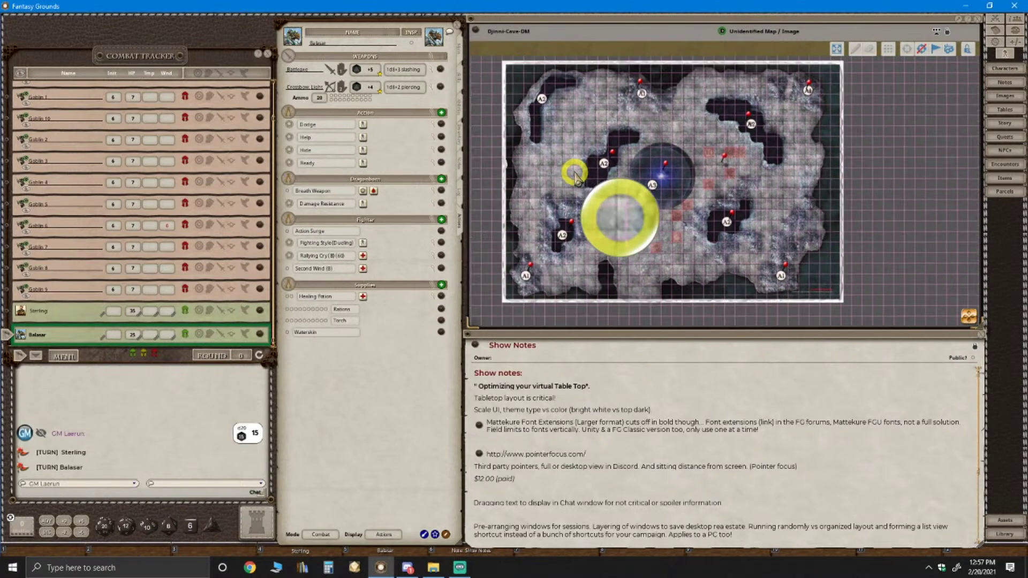
scroll(573, 169, "up", 2)
scroll(574, 173, "down", 1)
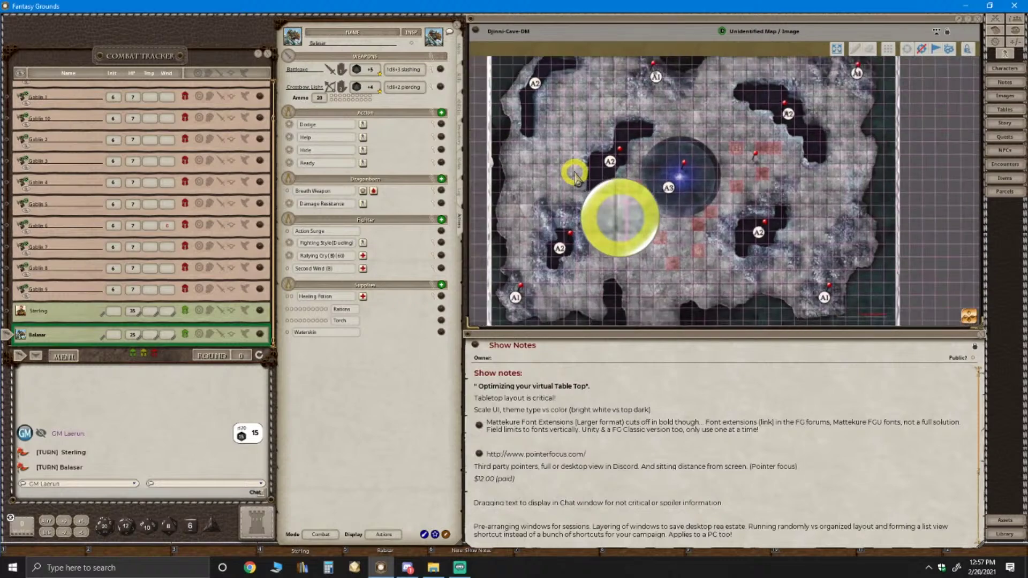
scroll(576, 175, "up", 1)
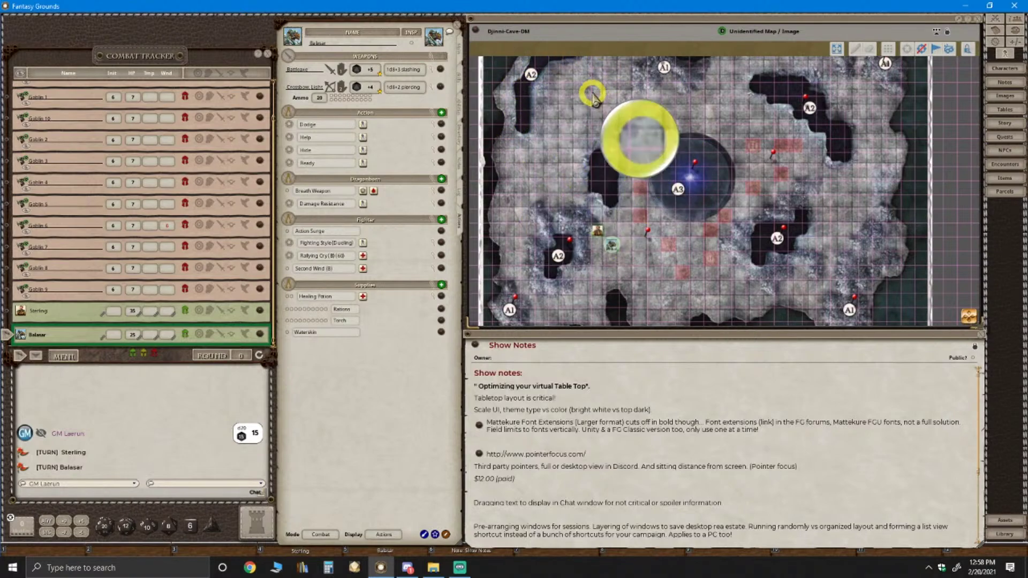
scroll(643, 107, "down", 3)
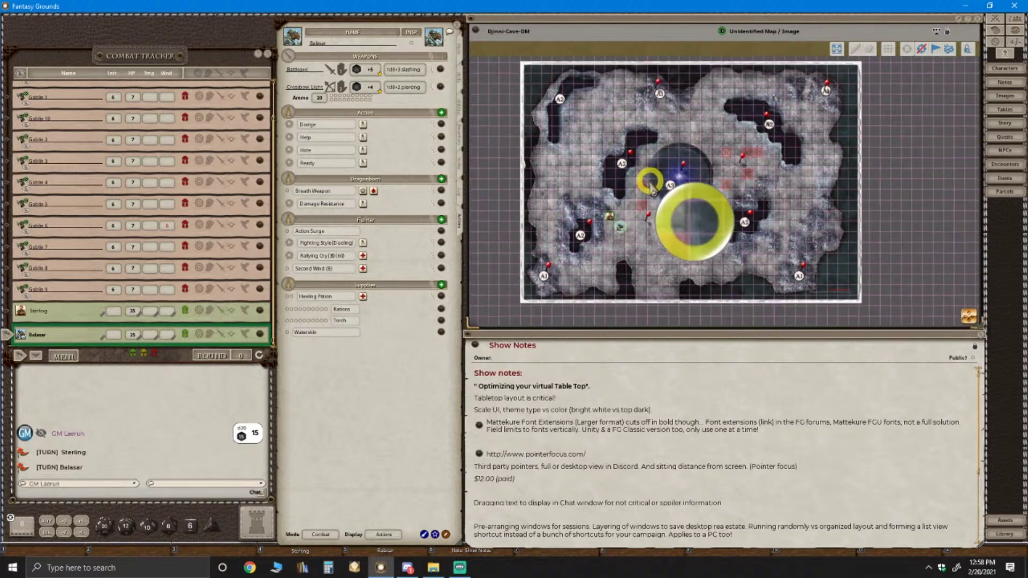
left_click_drag(918, 259, 863, 94)
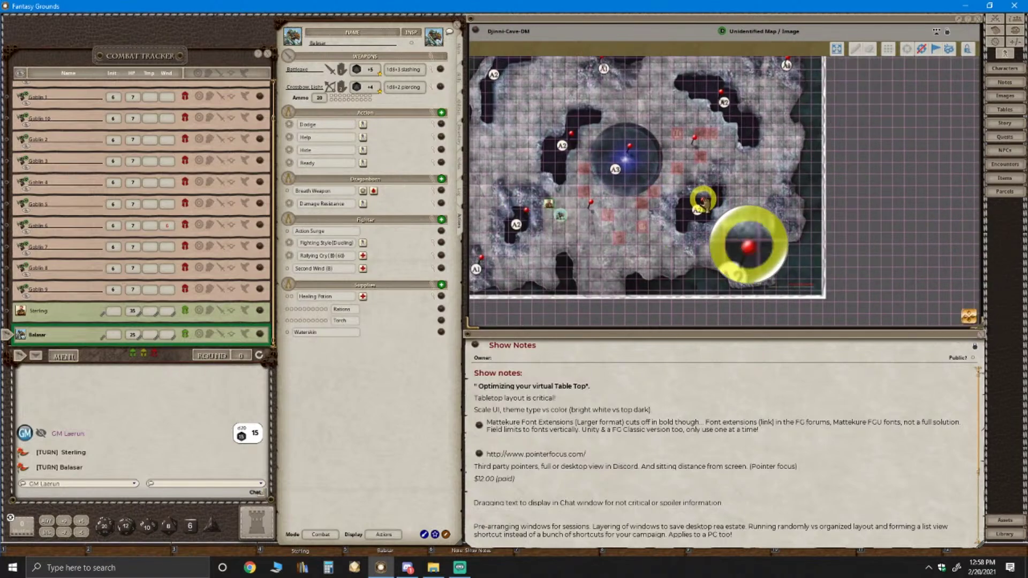
scroll(746, 241, "down", 2)
scroll(592, 153, "up", 5)
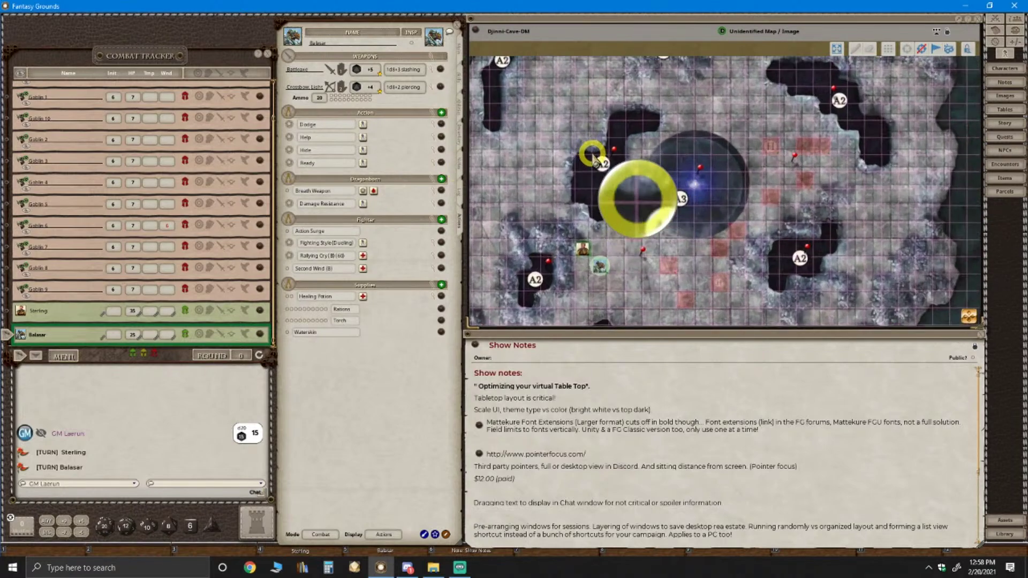
scroll(576, 137, "down", 4)
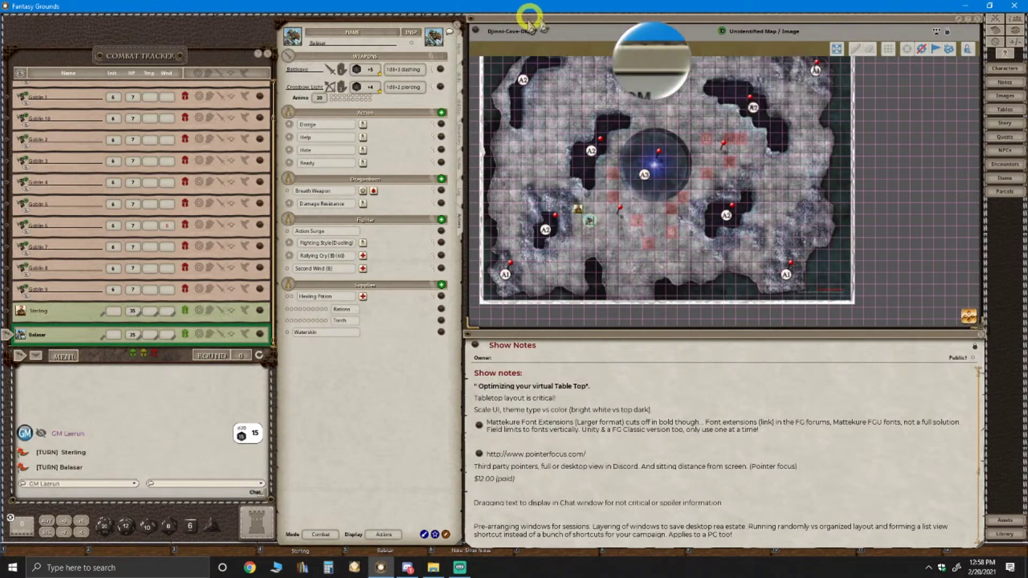
scroll(696, 177, "up", 2)
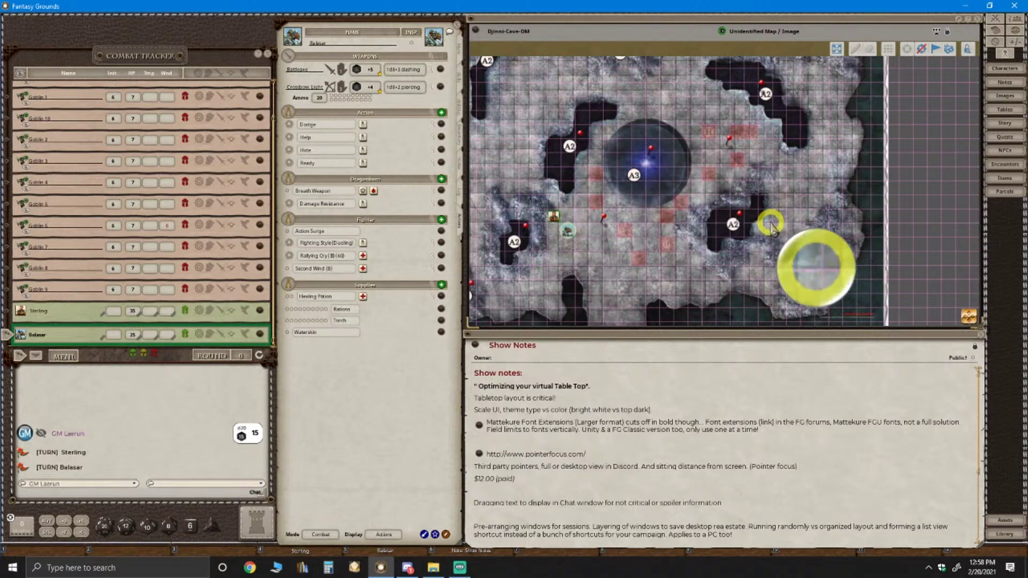
scroll(771, 226, "down", 1)
scroll(771, 227, "up", 2)
scroll(771, 227, "down", 1)
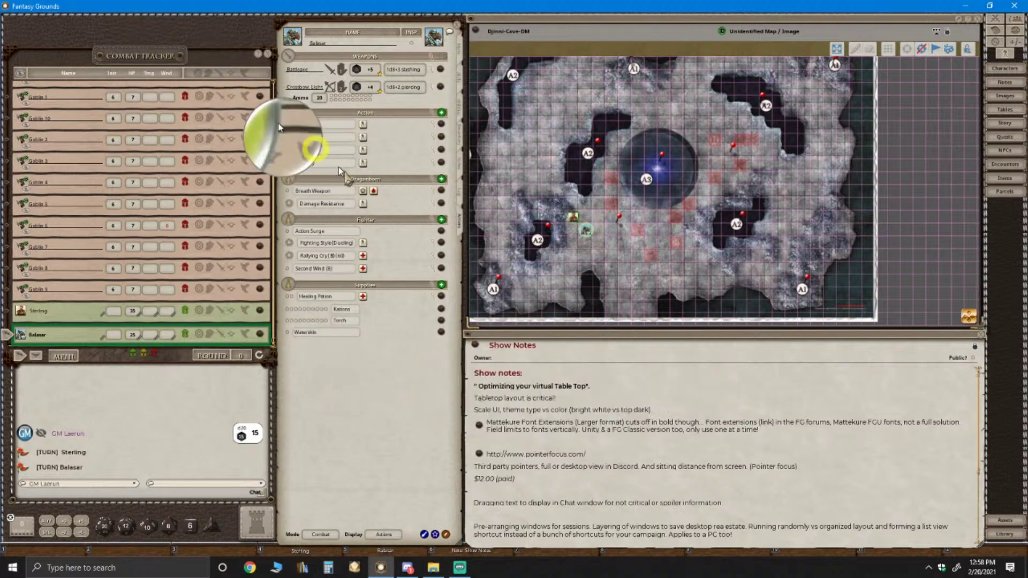
scroll(518, 236, "up", 3)
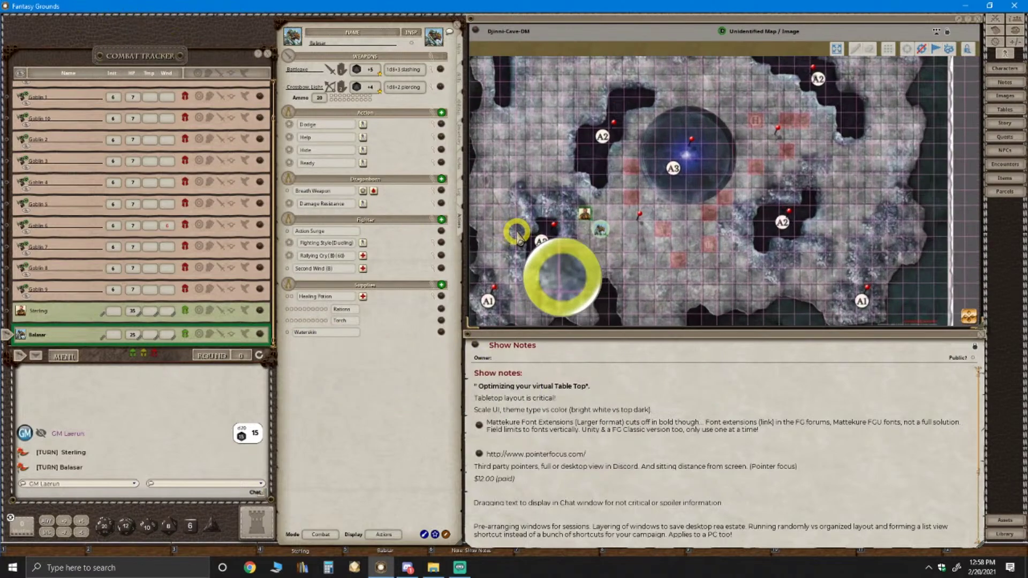
scroll(519, 235, "up", 2)
scroll(518, 235, "down", 2)
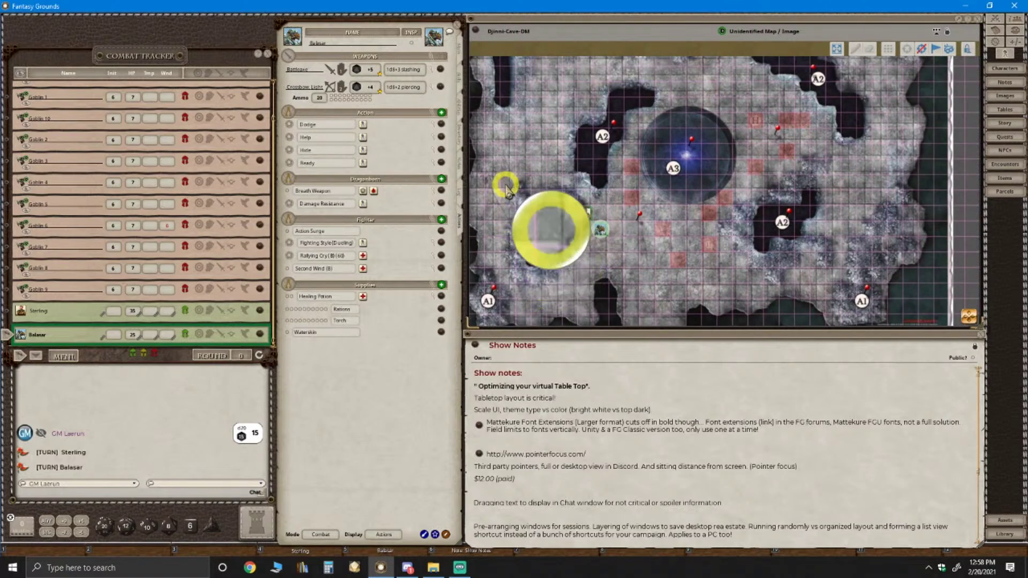
scroll(576, 169, "down", 1)
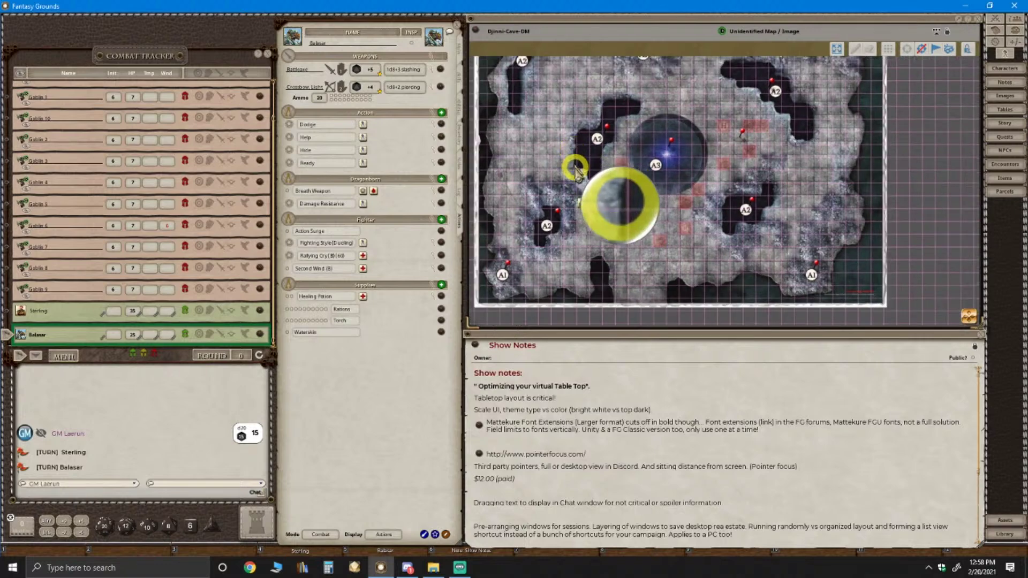
scroll(576, 169, "up", 2)
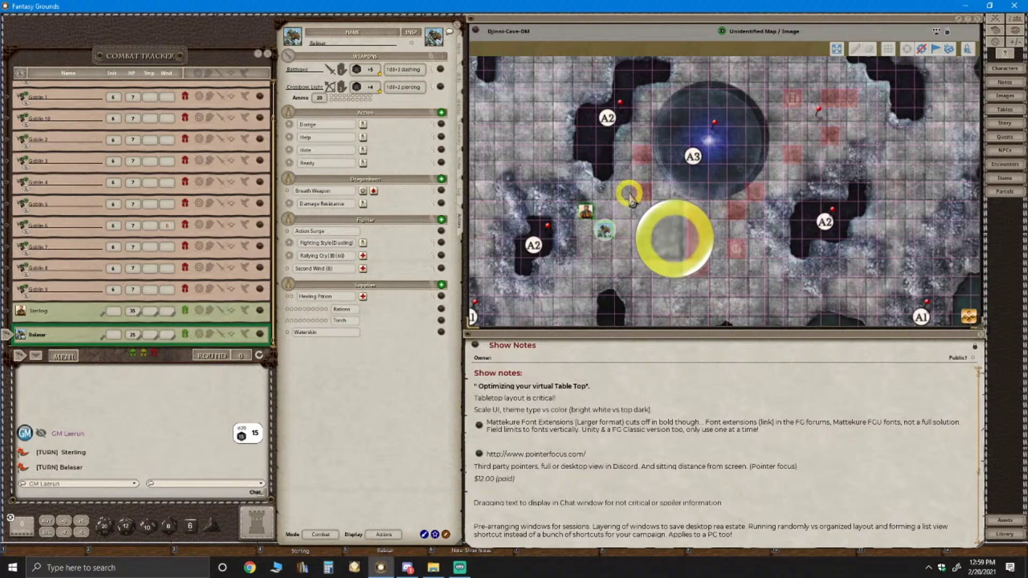
scroll(648, 211, "down", 3)
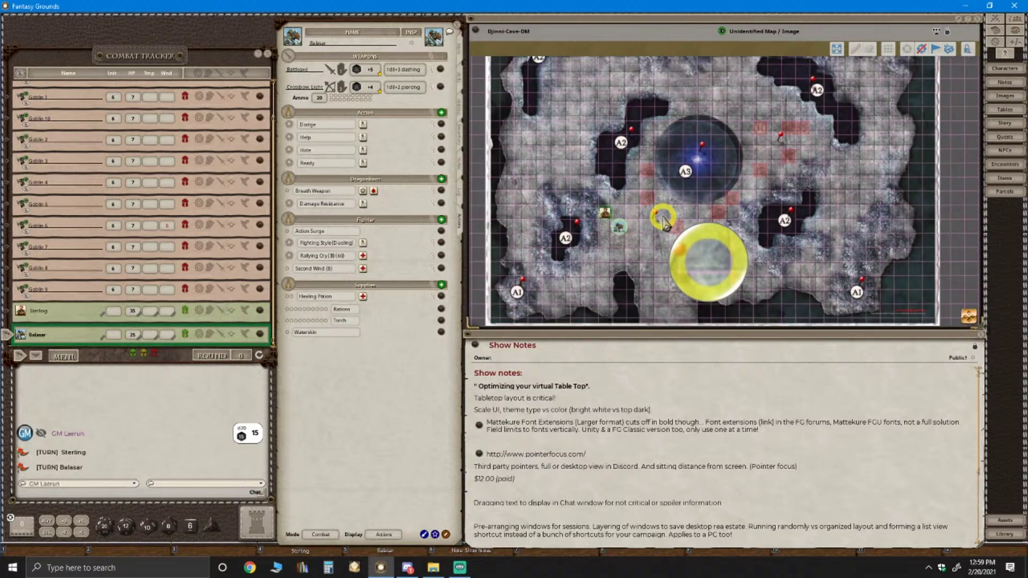
scroll(663, 218, "up", 2)
scroll(663, 219, "up", 2)
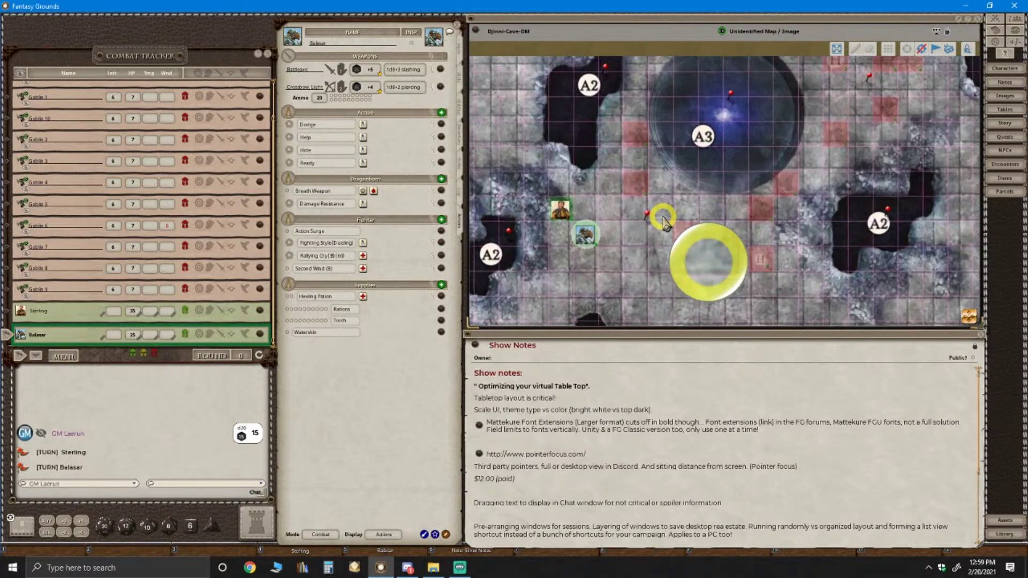
scroll(663, 218, "down", 4)
scroll(663, 219, "up", 2)
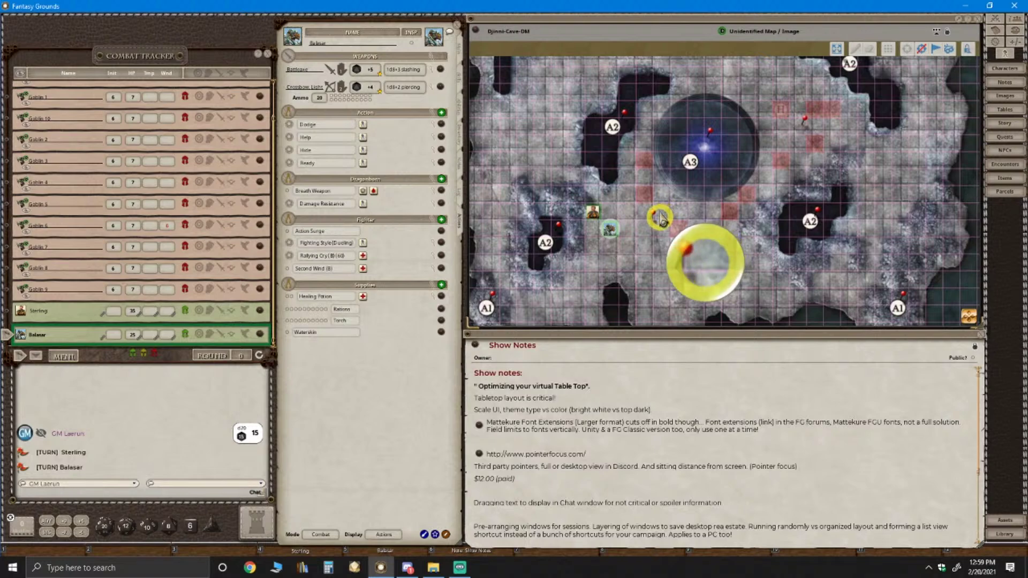
scroll(554, 180, "down", 2)
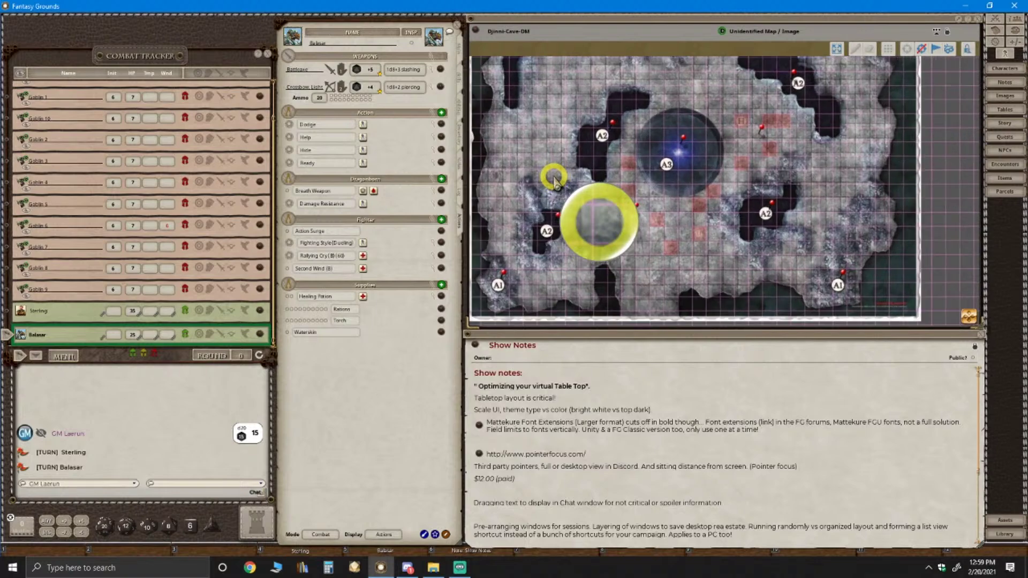
scroll(556, 182, "up", 1)
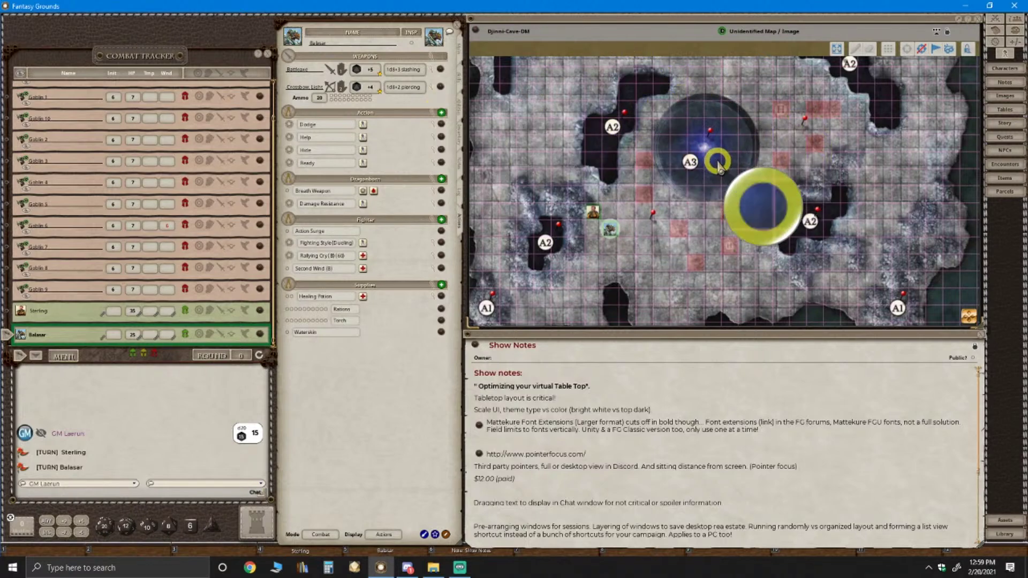
scroll(736, 180, "down", 3)
scroll(747, 194, "up", 2)
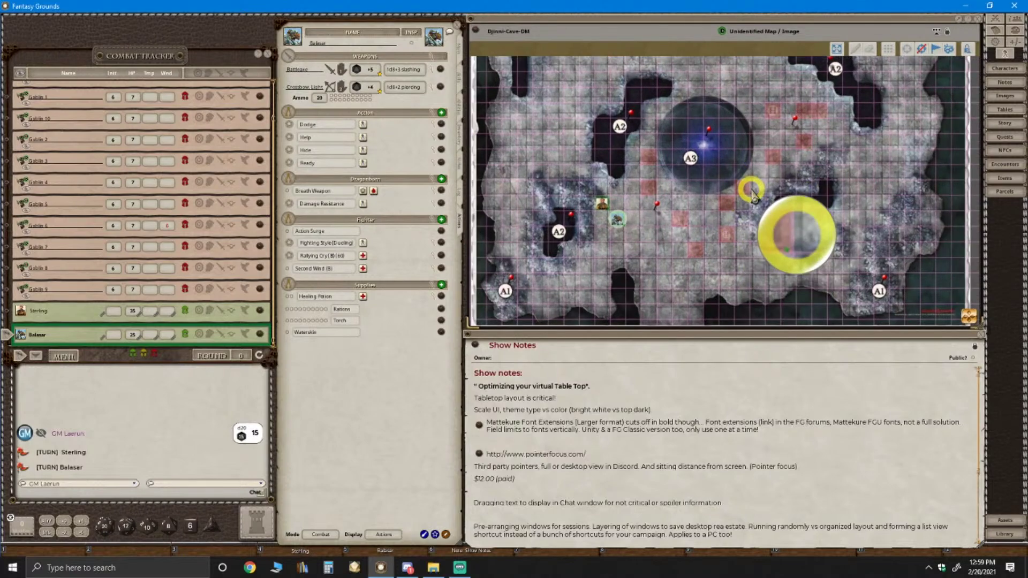
scroll(749, 195, "down", 2)
scroll(751, 194, "up", 3)
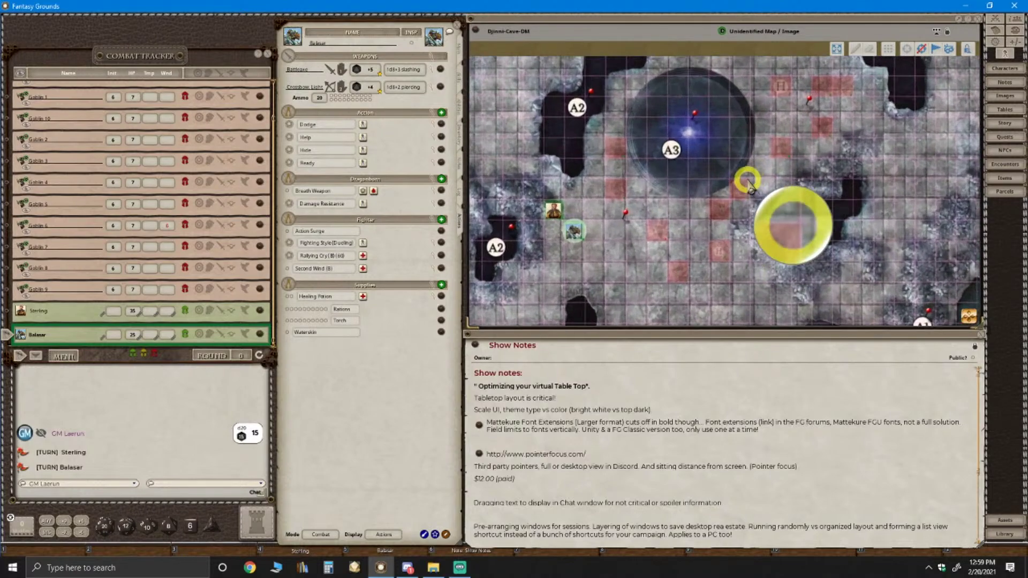
scroll(749, 185, "down", 2)
scroll(748, 183, "up", 4)
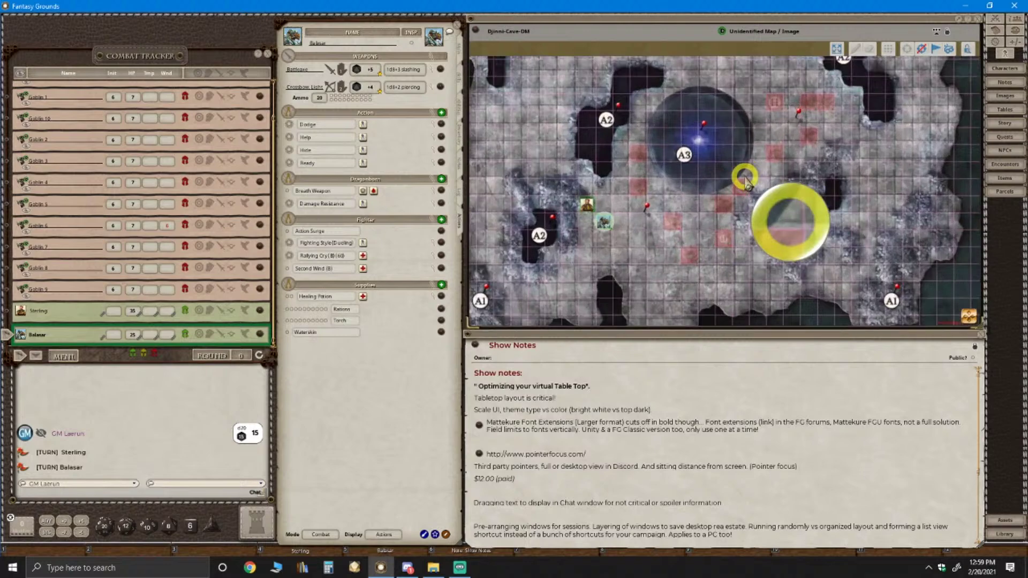
scroll(748, 182, "down", 2)
scroll(749, 182, "up", 2)
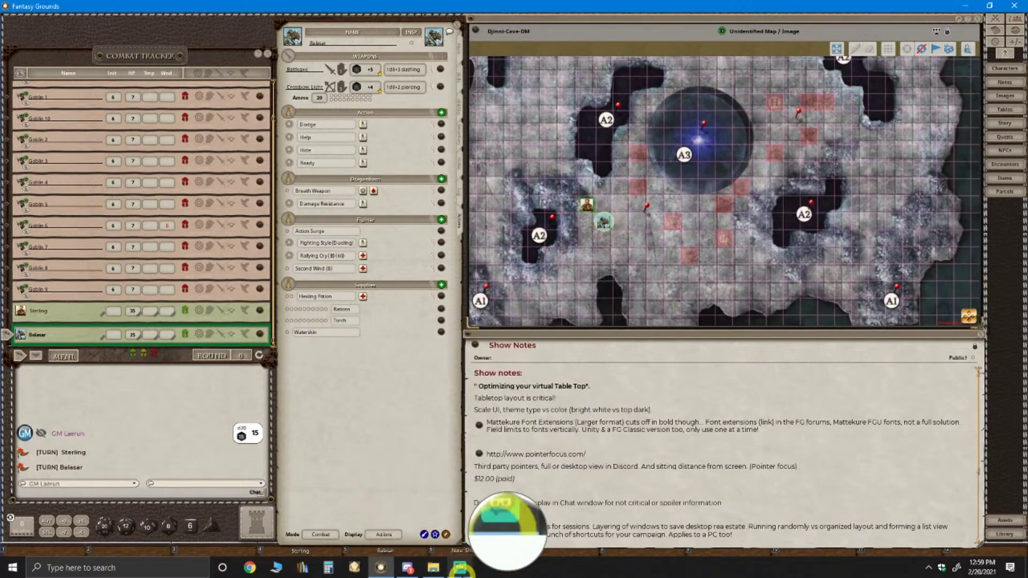
Switch to Streamlabs OBS to check the stream chat for new viewer questions
left_click(487, 542)
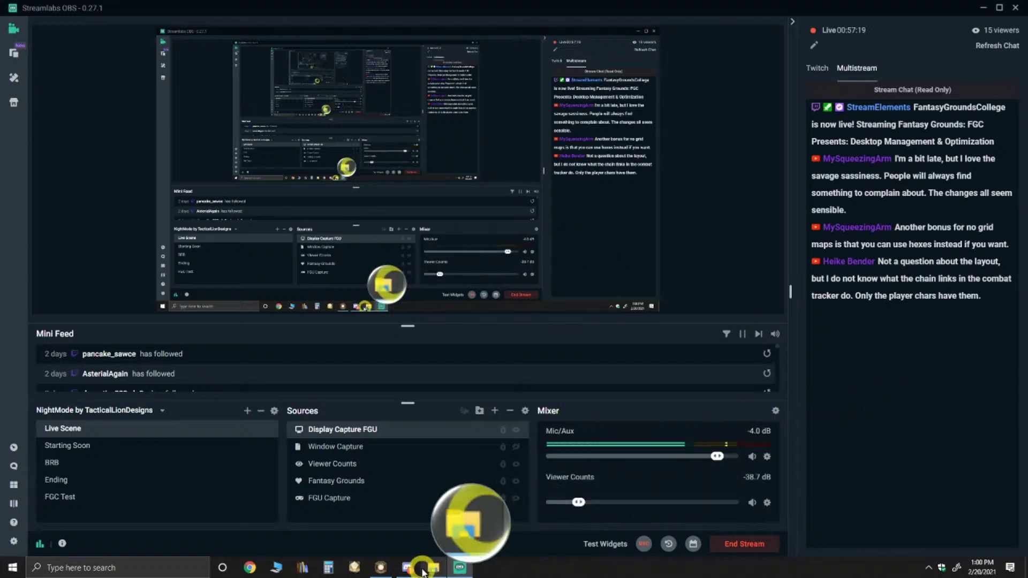
Return to Fantasy Grounds and examine the Combat Tracker's goblin, hobgoblin and player character entries for the link icons
left_click(460, 569)
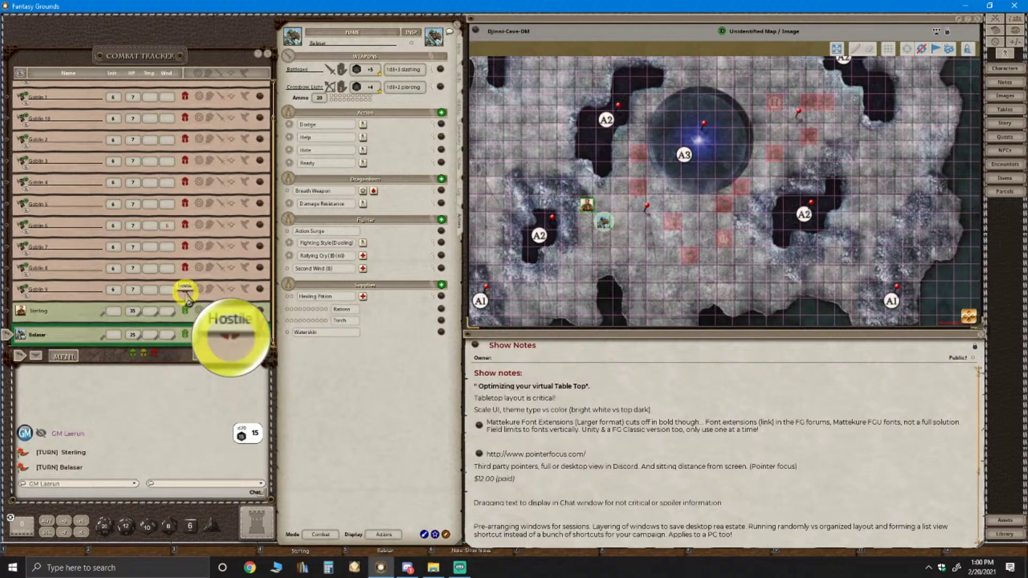
scroll(185, 296, "up", 2)
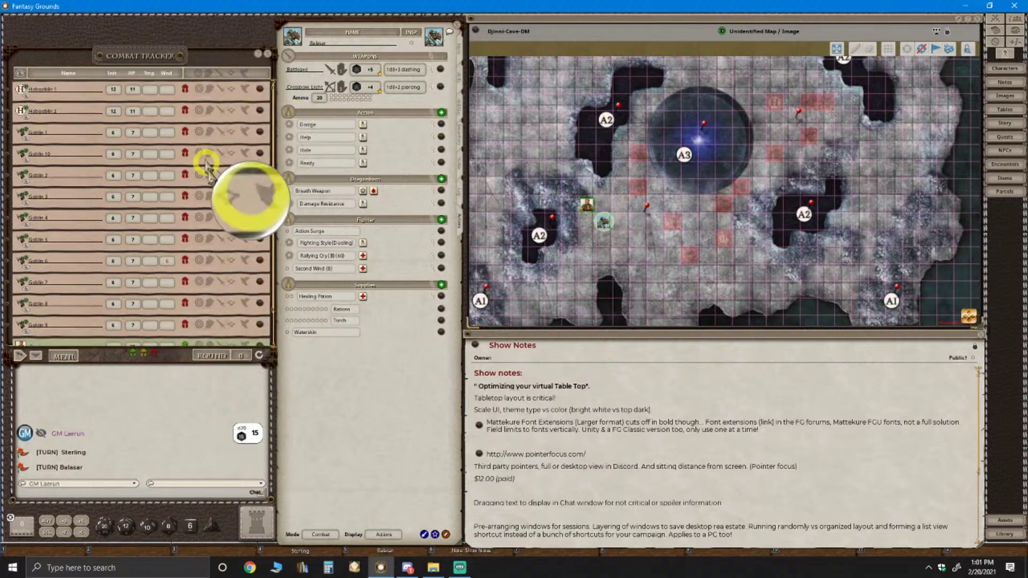
scroll(225, 282, "down", 2)
scroll(225, 283, "down", 1)
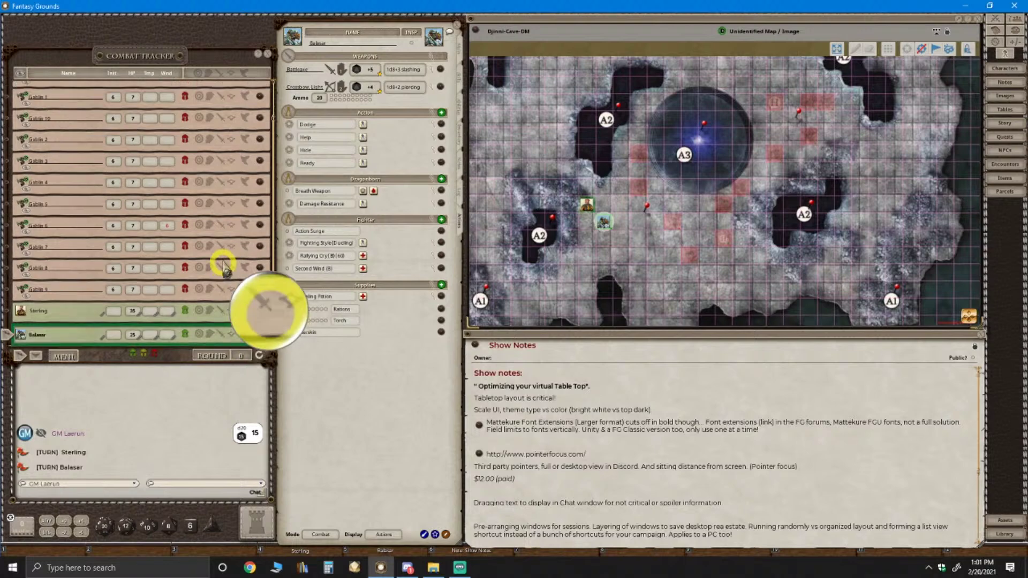
scroll(220, 246, "up", 2)
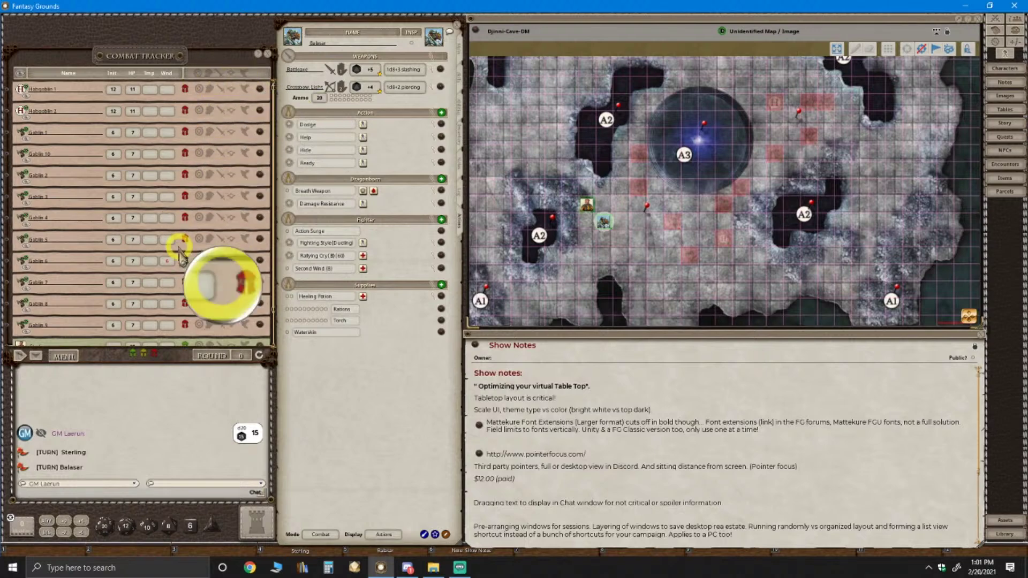
Switch to Streamlabs OBS to read the new chat replies, and return to Fantasy Grounds
left_click(461, 569)
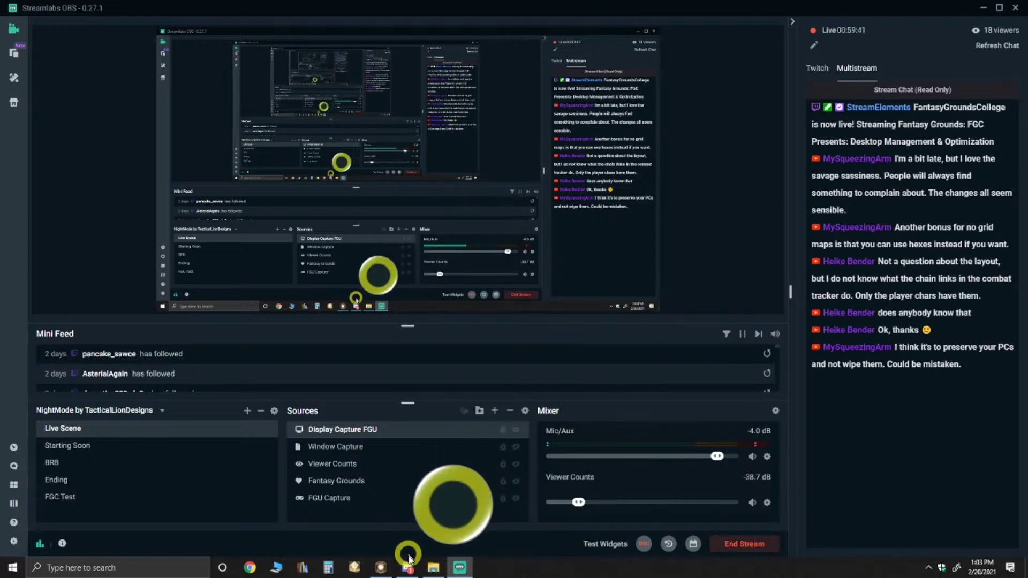
mouse_move(409, 570)
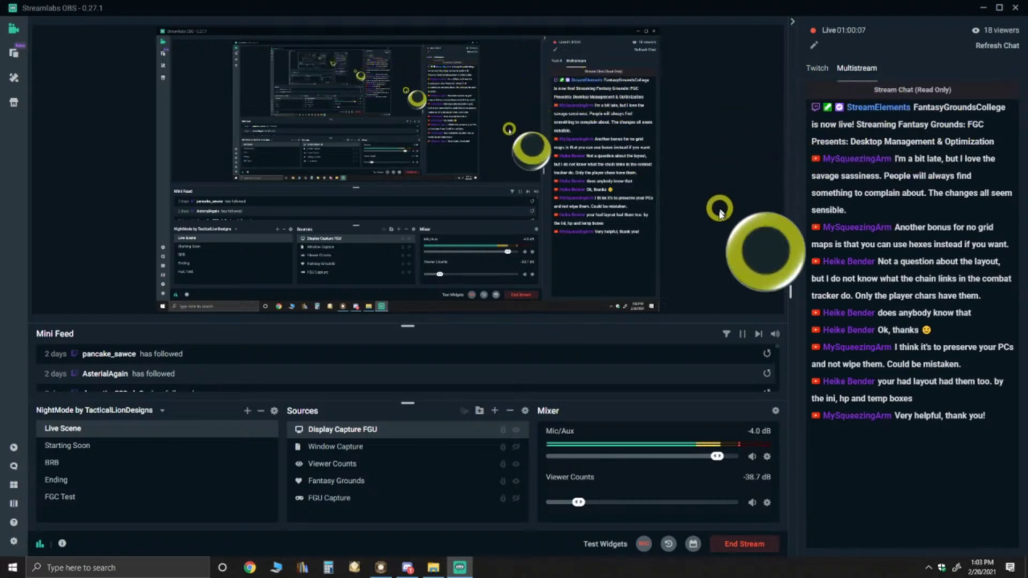
left_click(407, 571)
left_click(408, 573)
left_click(381, 569)
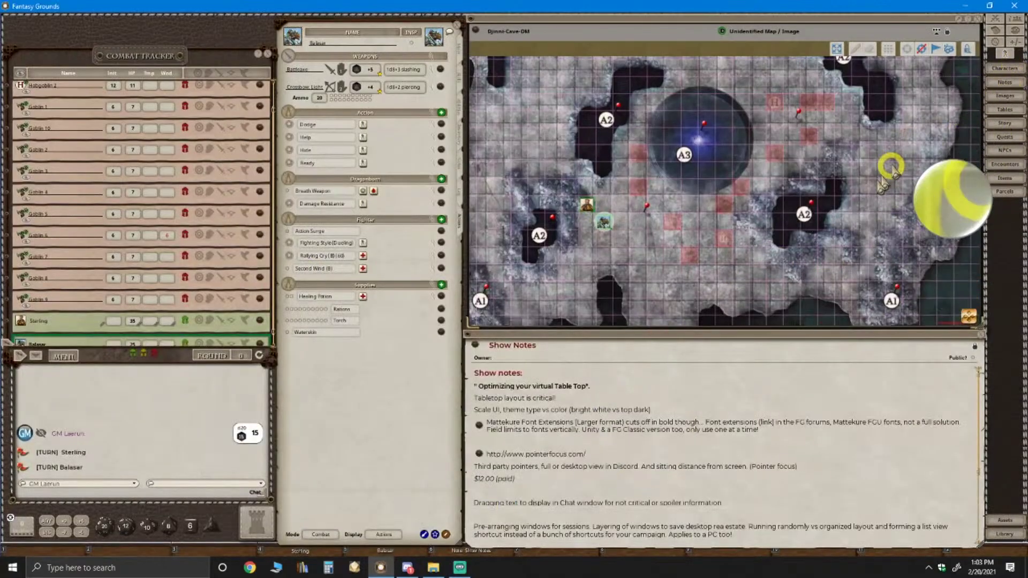
Open the library's data module activation list, browse its modules and player access markers, and close the list
left_click(1005, 534)
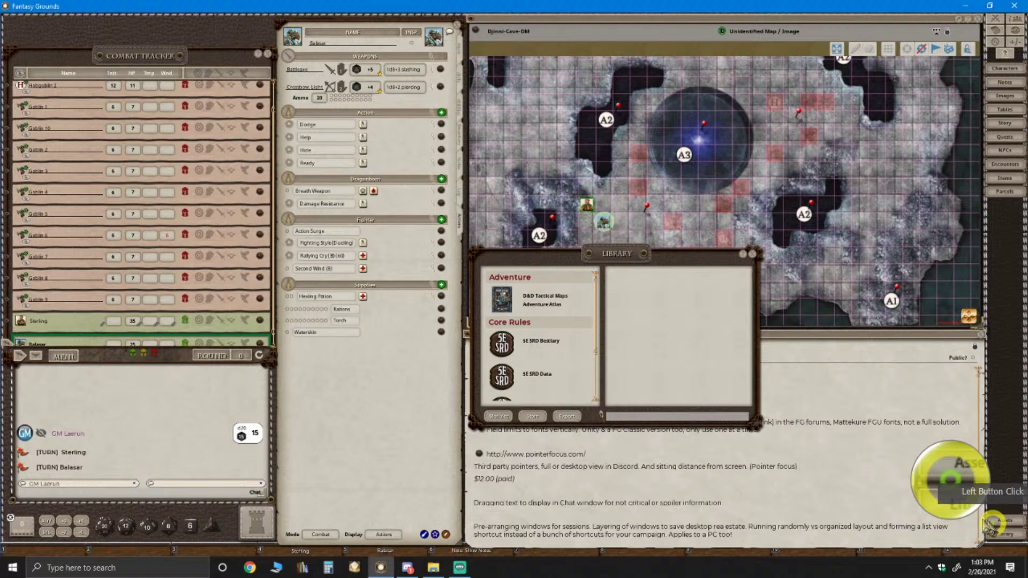
left_click(497, 417)
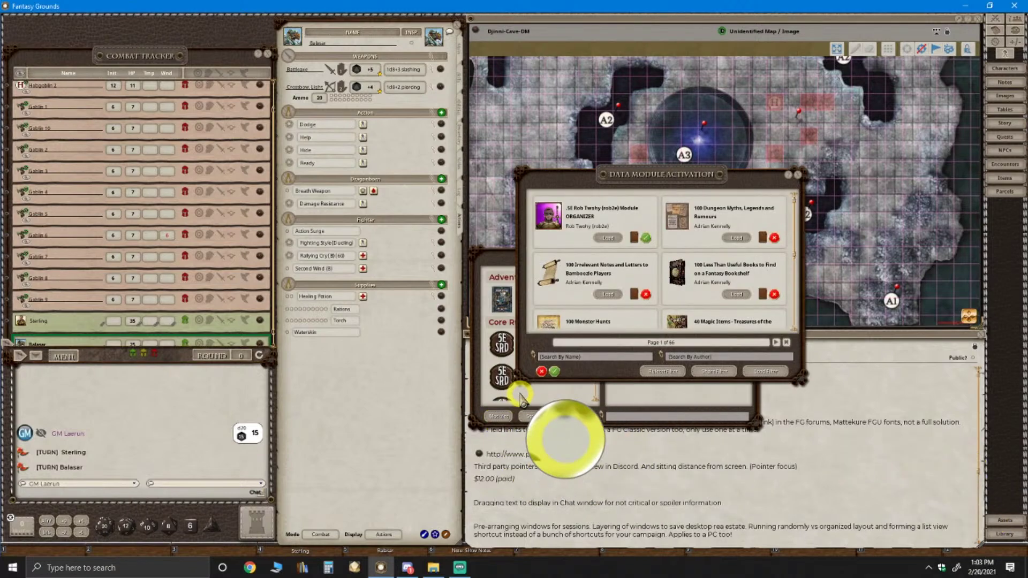
left_click(645, 238)
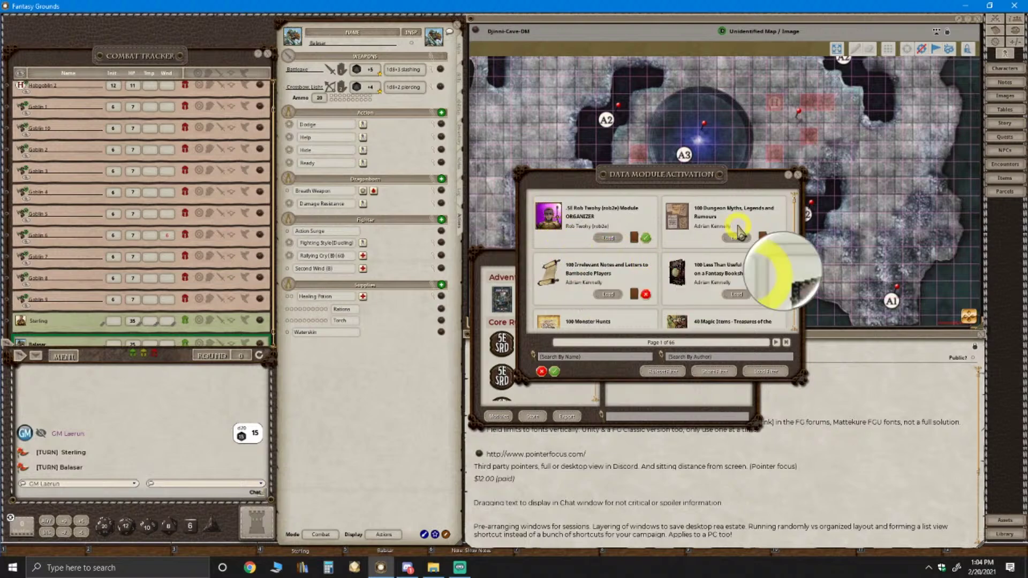
scroll(731, 266, "down", 4)
scroll(731, 266, "up", 4)
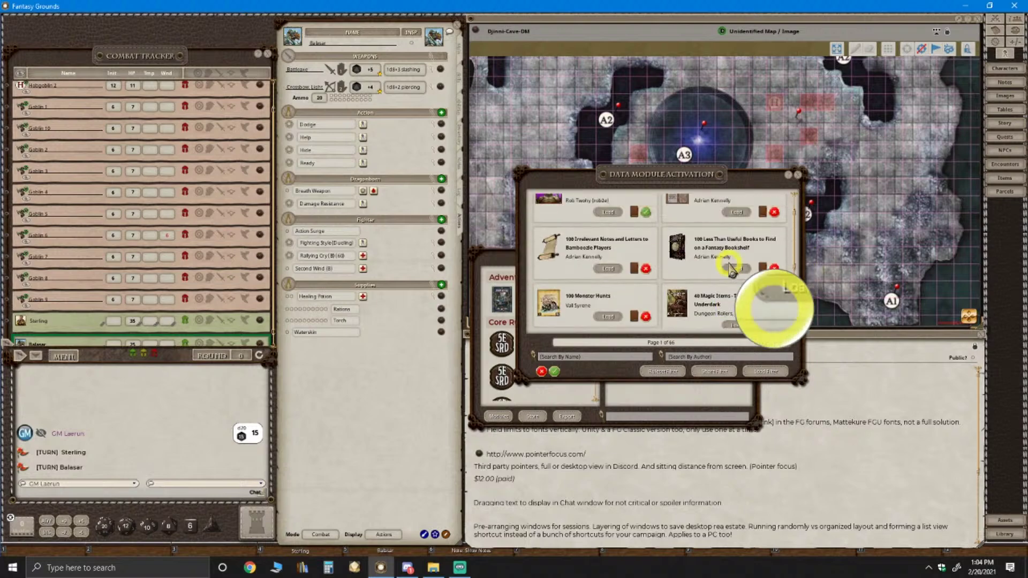
left_click(798, 175)
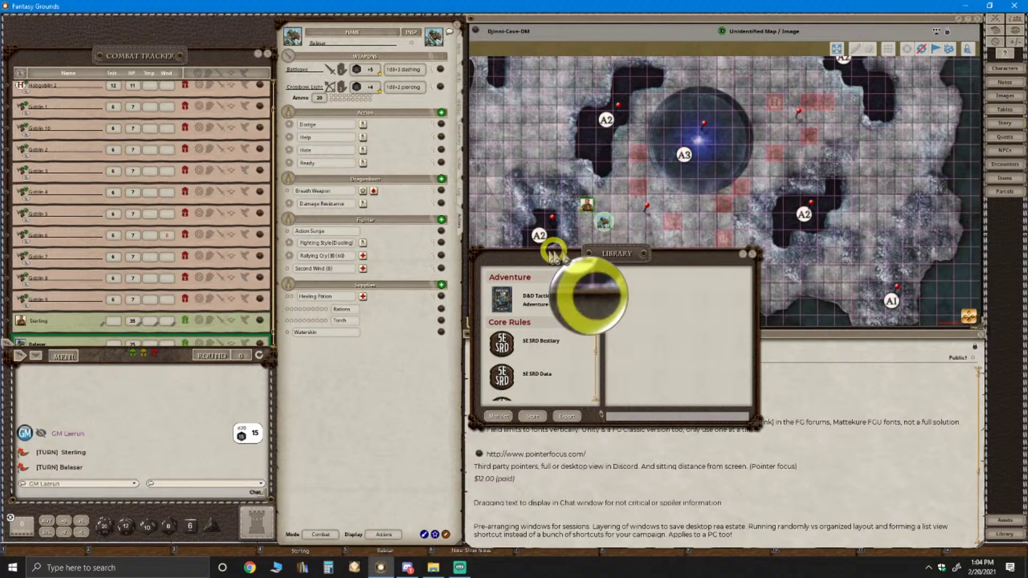
Close the Library window and open the sidebar configuration within the campaign options
left_click(997, 43)
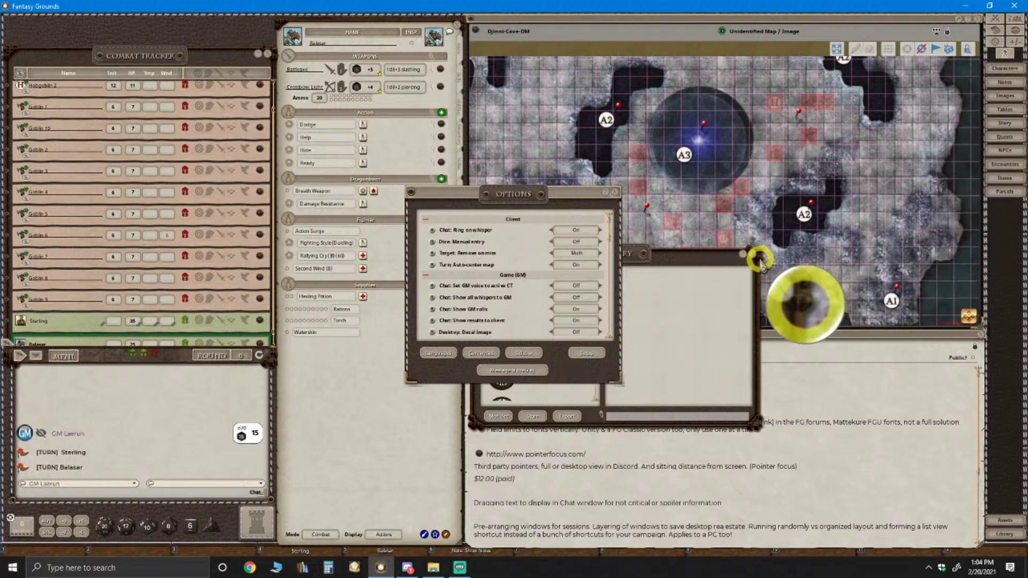
left_click(752, 254)
scroll(508, 300, "down", 1)
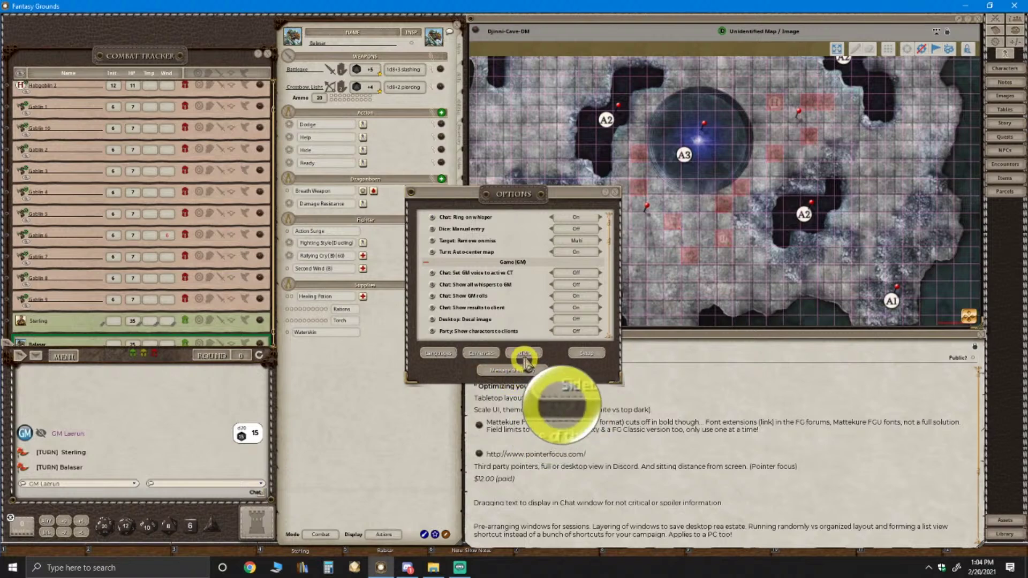
left_click(526, 354)
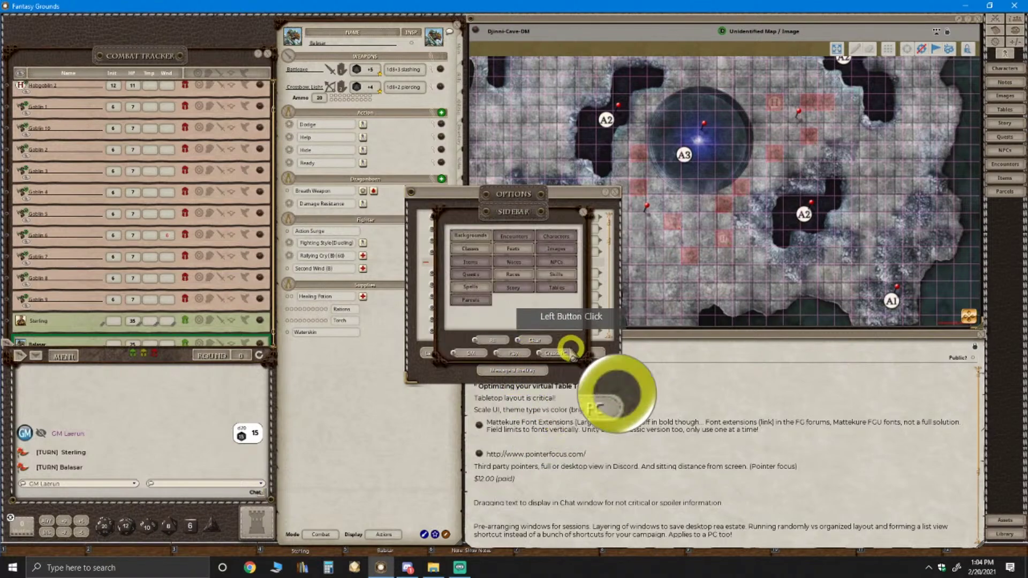
Try the sidebar's Clear, All, Play and Create PC presets one after another
left_click(529, 343)
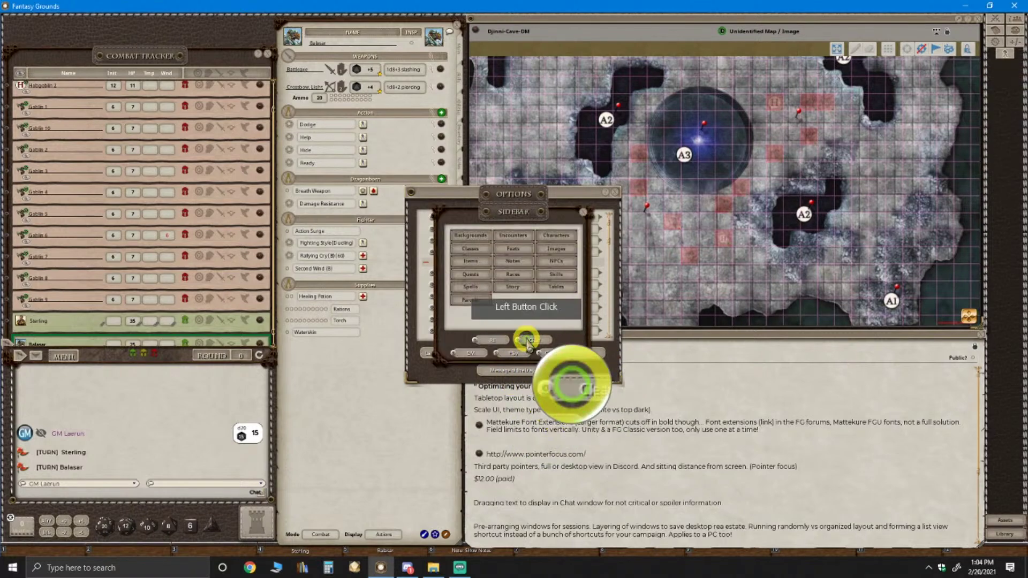
left_click(493, 342)
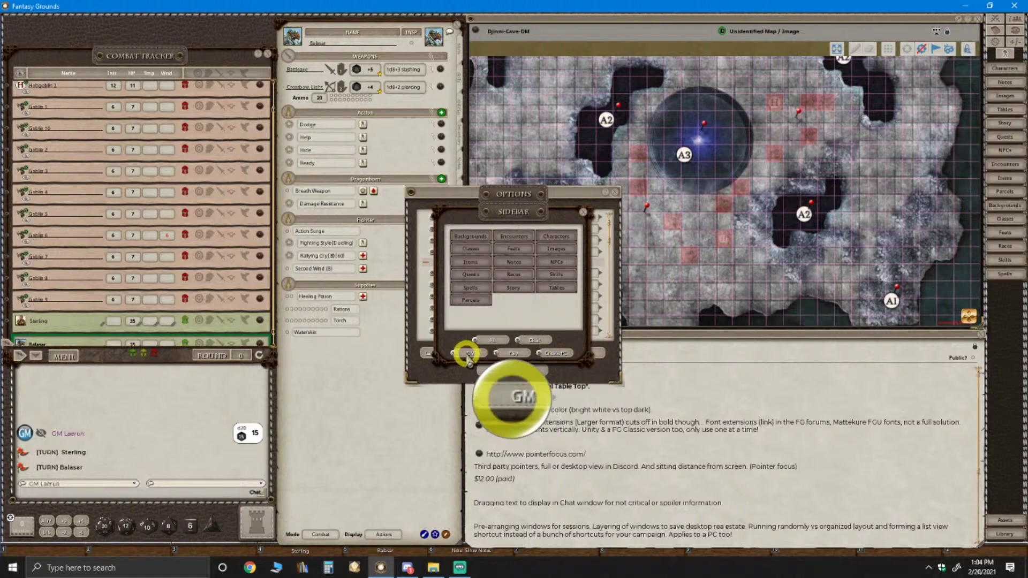
left_click(510, 354)
left_click(511, 354)
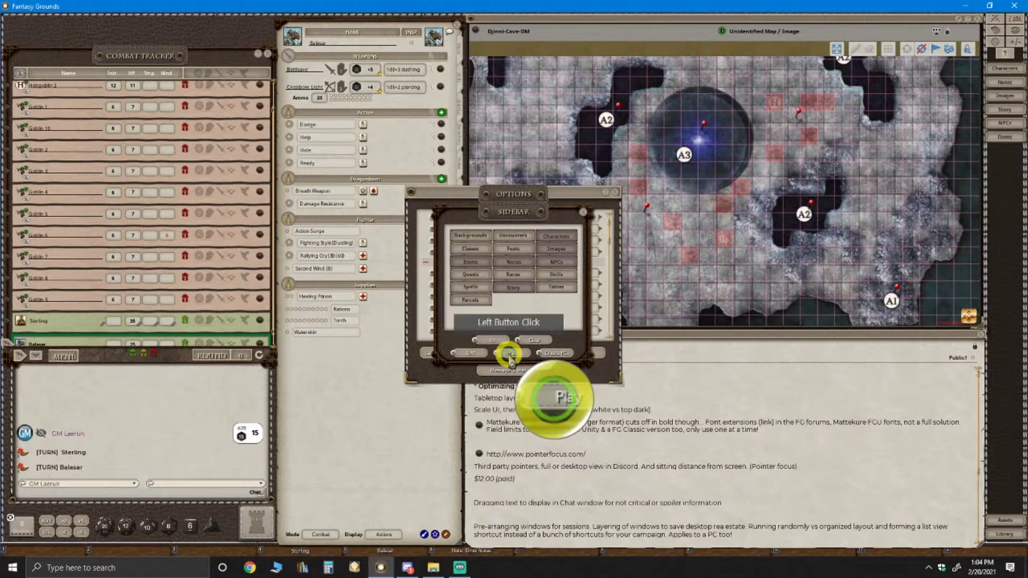
left_click(564, 356)
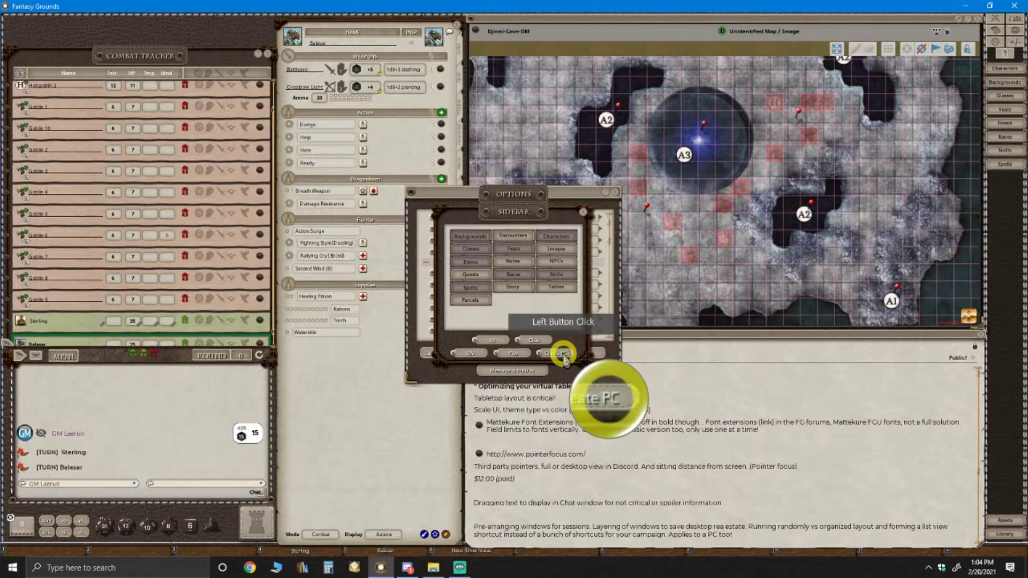
Try individual sidebar categories such as Backgrounds and Items, restore all categories, and close the sidebar configuration
left_click(535, 340)
left_click(535, 236)
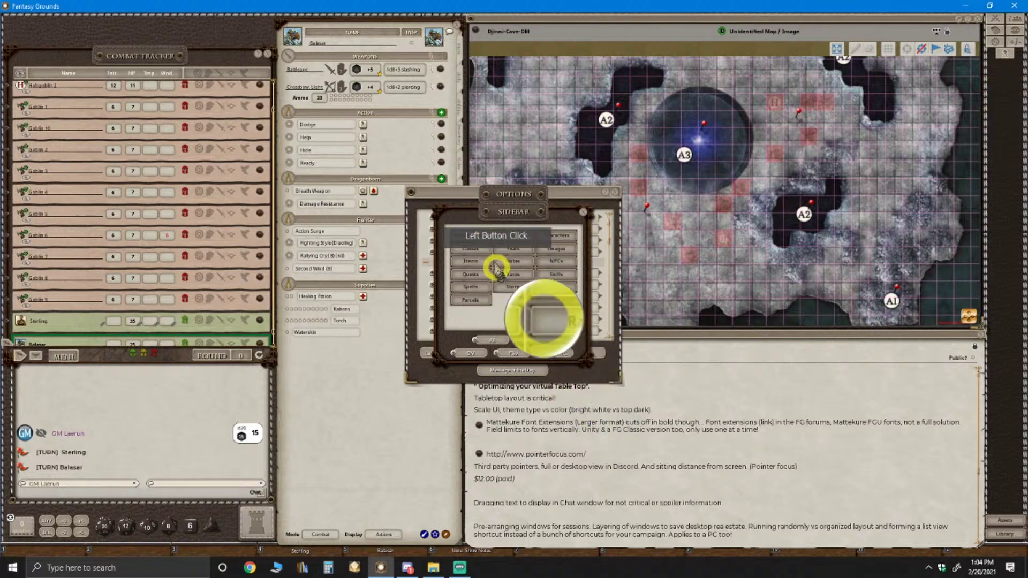
left_click(471, 236)
left_click(470, 261)
left_click(513, 249)
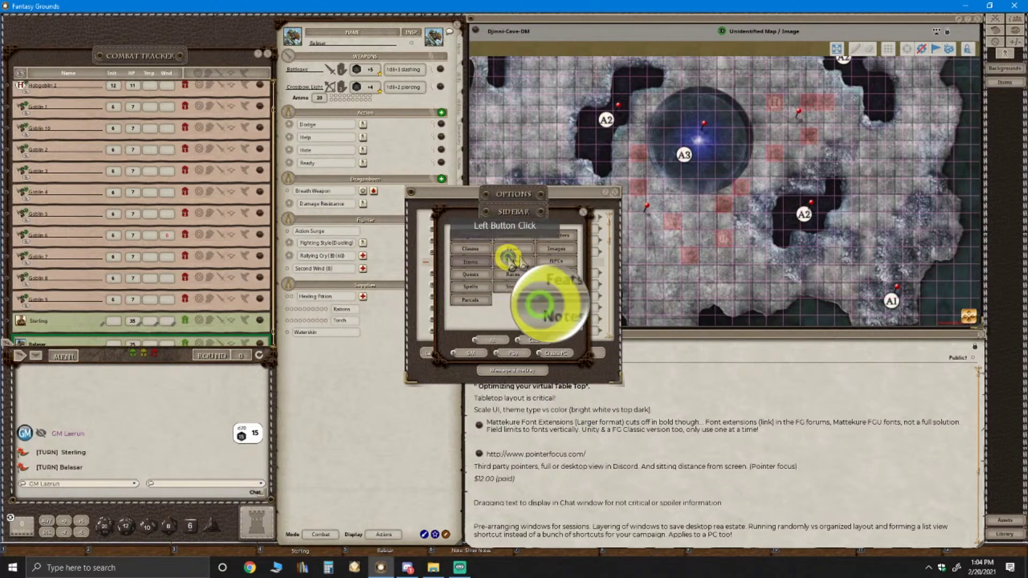
left_click(546, 240)
left_click(491, 340)
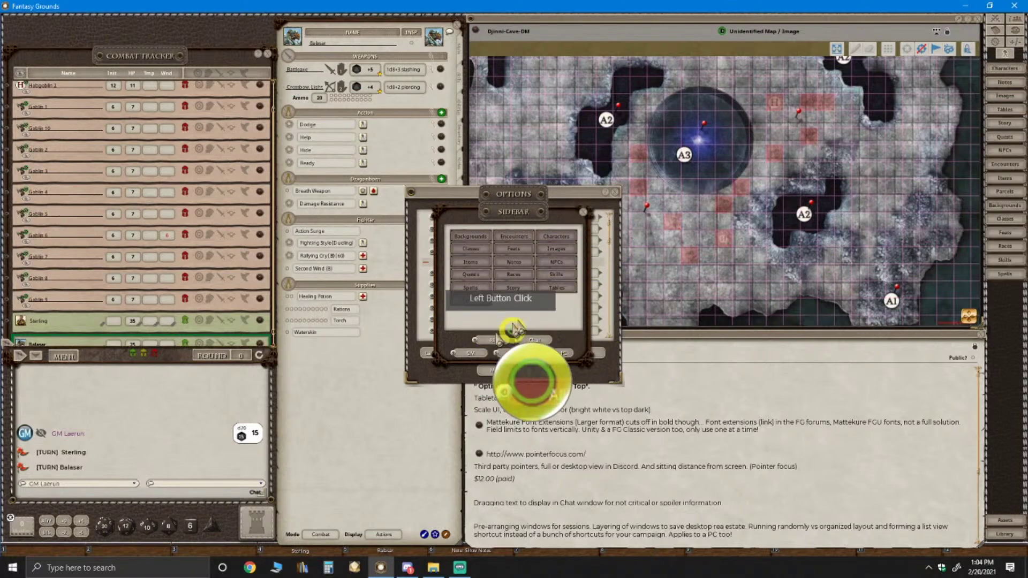
left_click(599, 236)
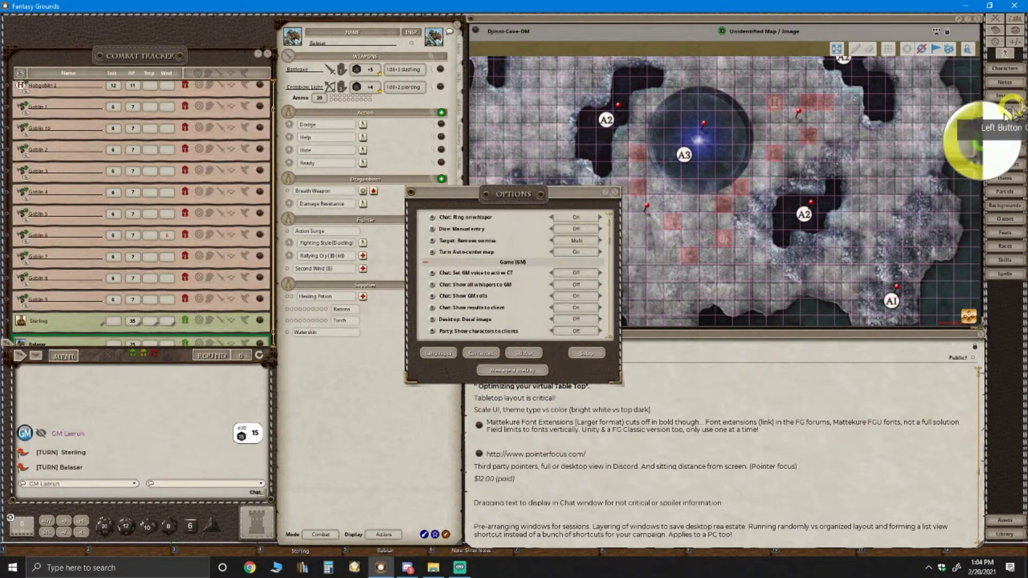
Look through the remaining campaign options and the empty Message of the Day editor, and close both windows
scroll(533, 289, "down", 3)
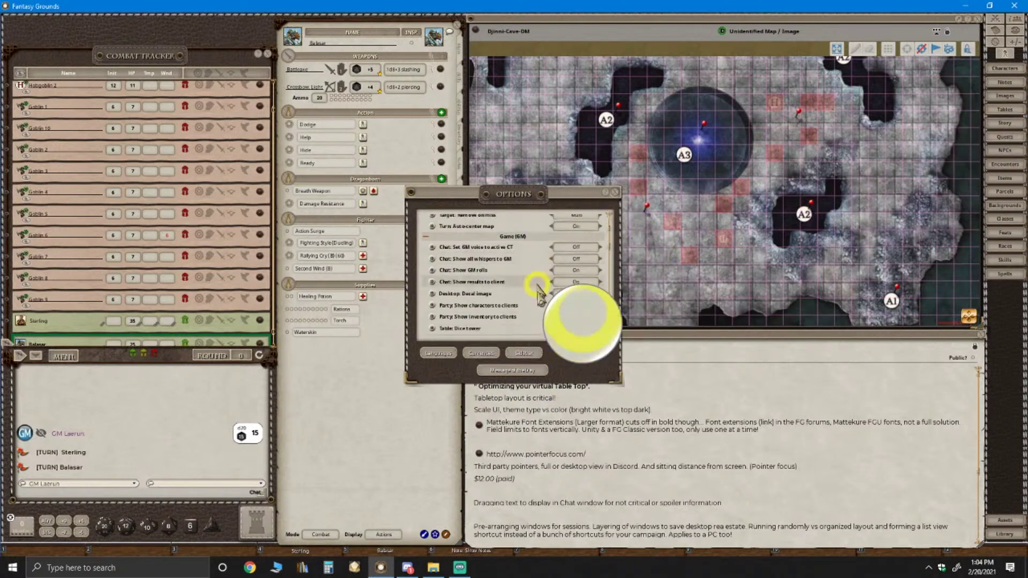
left_click(527, 369)
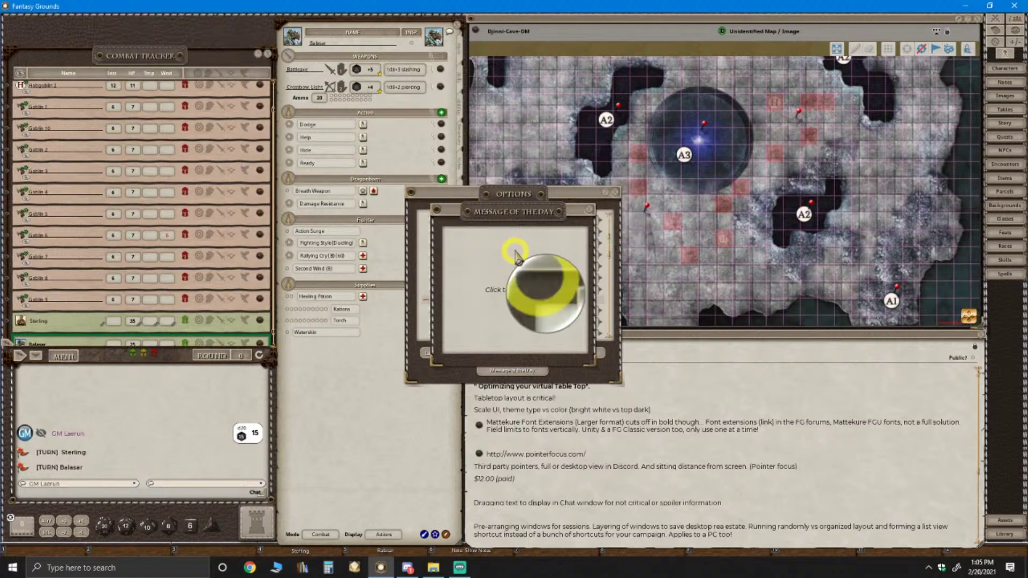
left_click(594, 247)
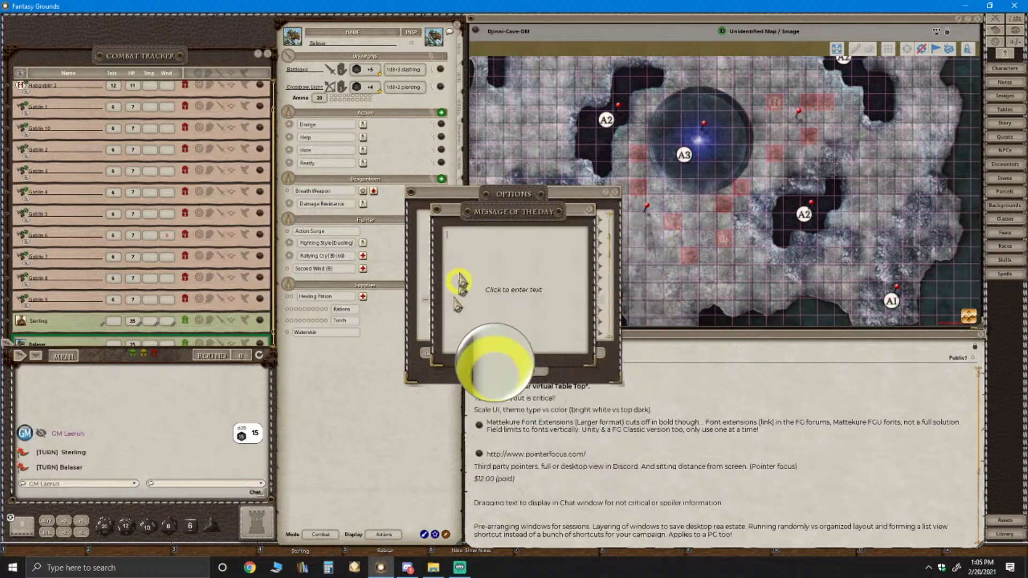
left_click(592, 212)
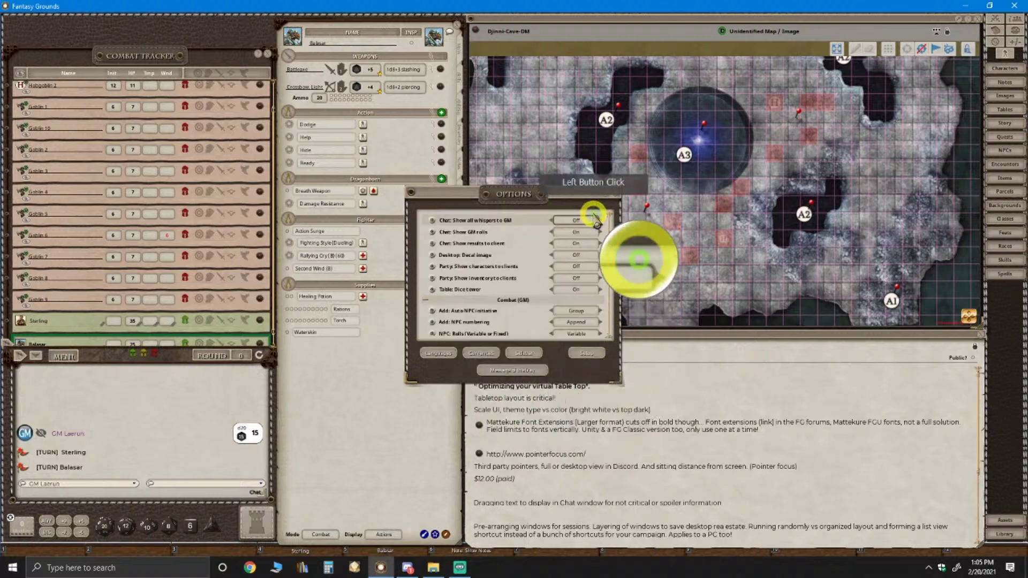
left_click(614, 193)
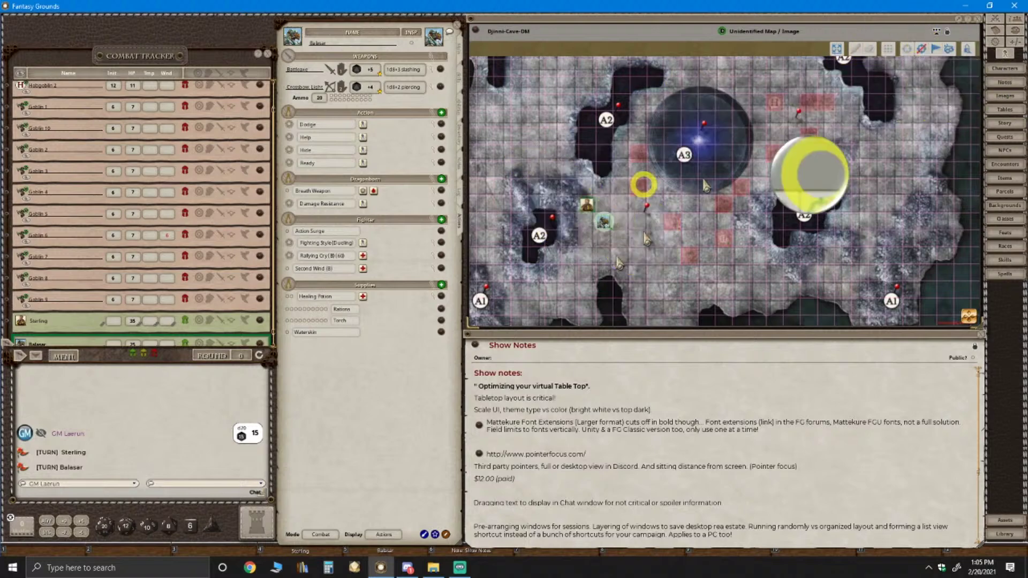
Switch to Discord to view the classroom-one channel
left_click(408, 568)
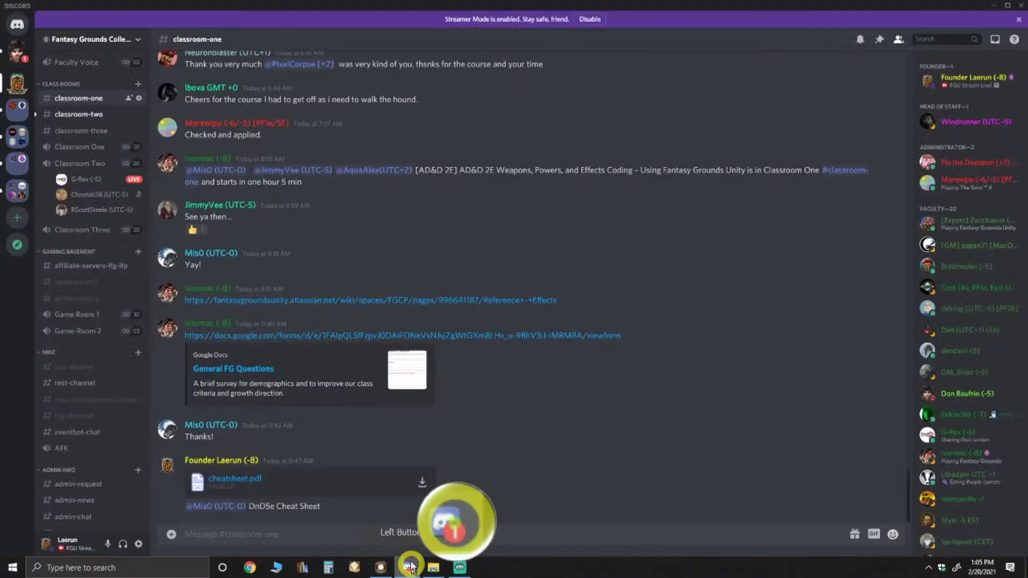